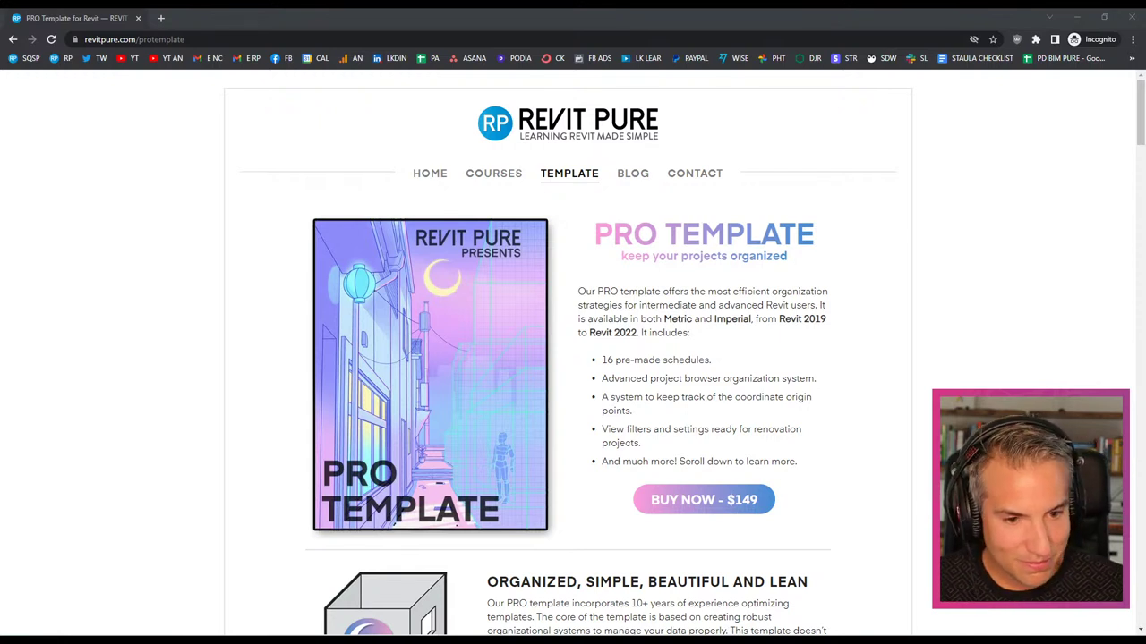
Switch to Adobe Acrobat showing RevitPureRaffle.pdf with the !raffle chat instructions
{"action": "key", "text": "alt+Tab"}
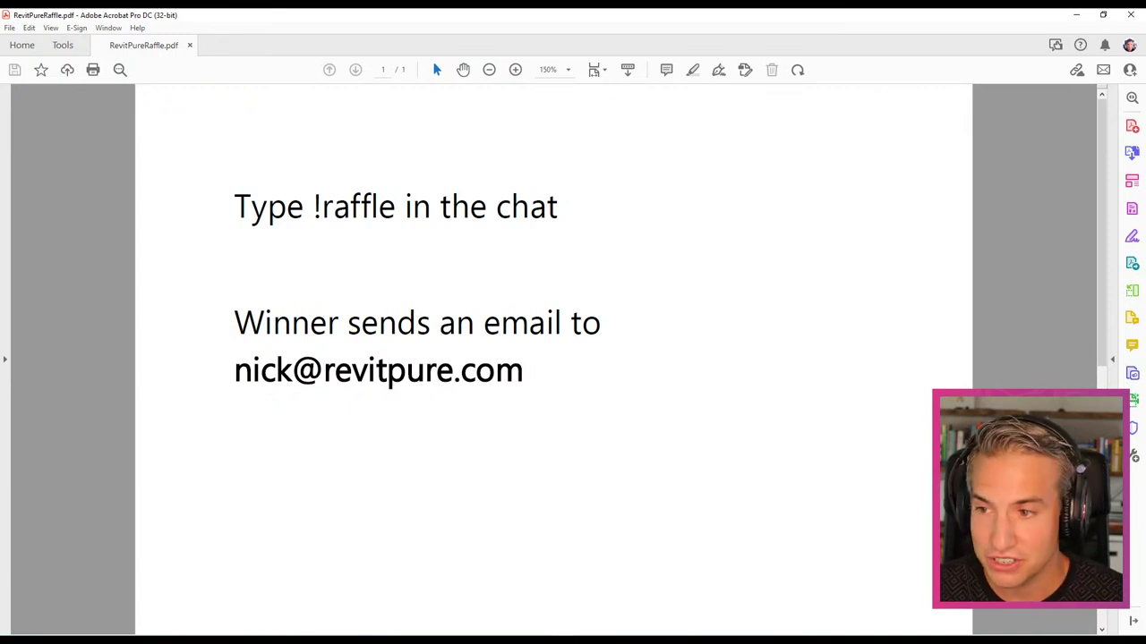
Minimize Acrobat to reveal the Revit Pure PRO Template page with its $149 offer
{"action": "left_click", "coordinate": [1076, 16]}
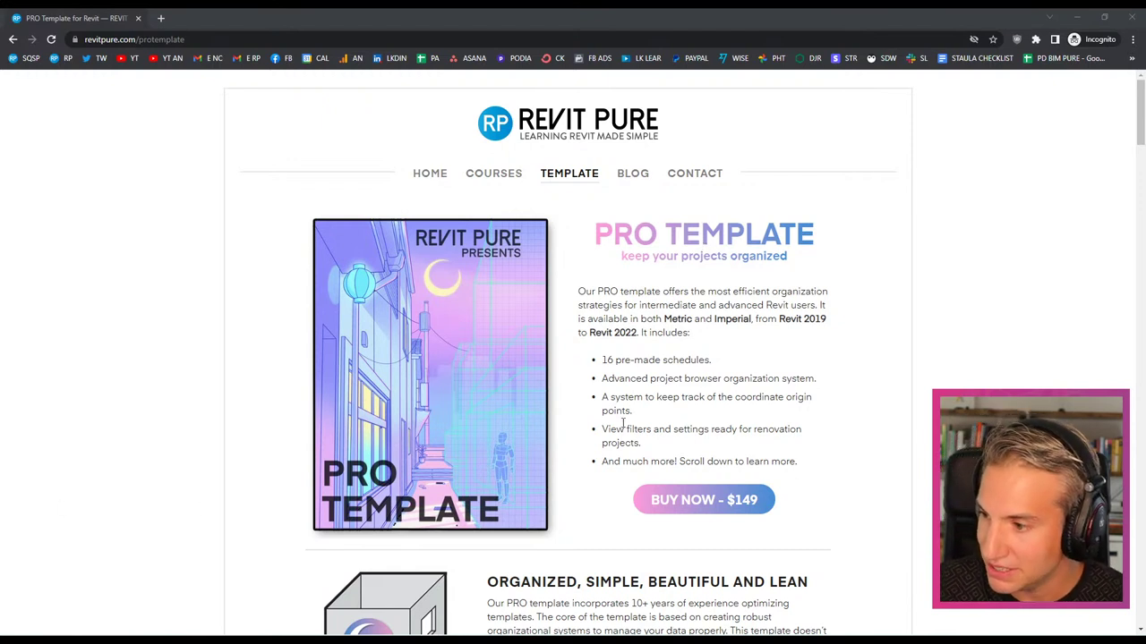
{"action": "left_click_drag", "start_coordinate": [602, 360], "coordinate": [662, 362]}
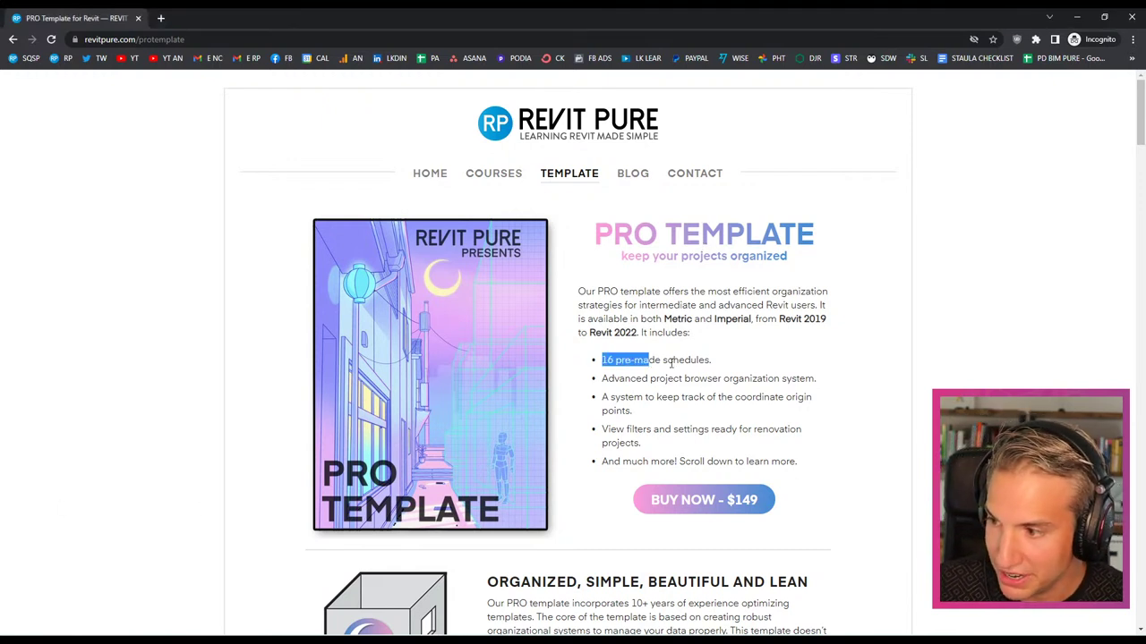
{"action": "left_click", "coordinate": [722, 367]}
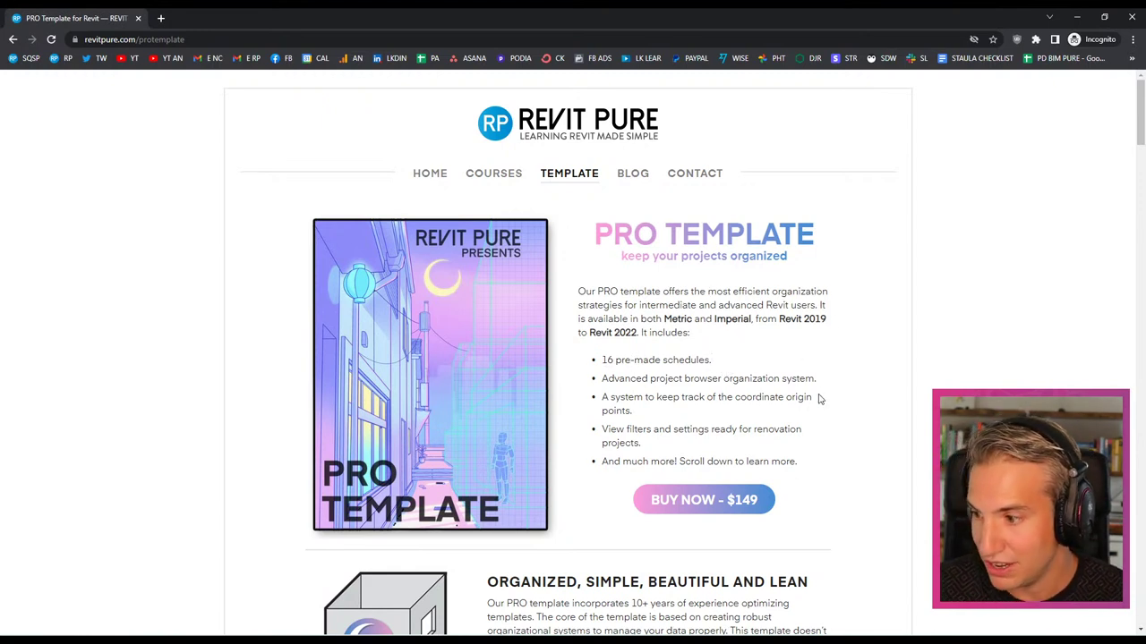
{"action": "scroll", "coordinate": [788, 369], "scroll_direction": "down", "scroll_amount": 3}
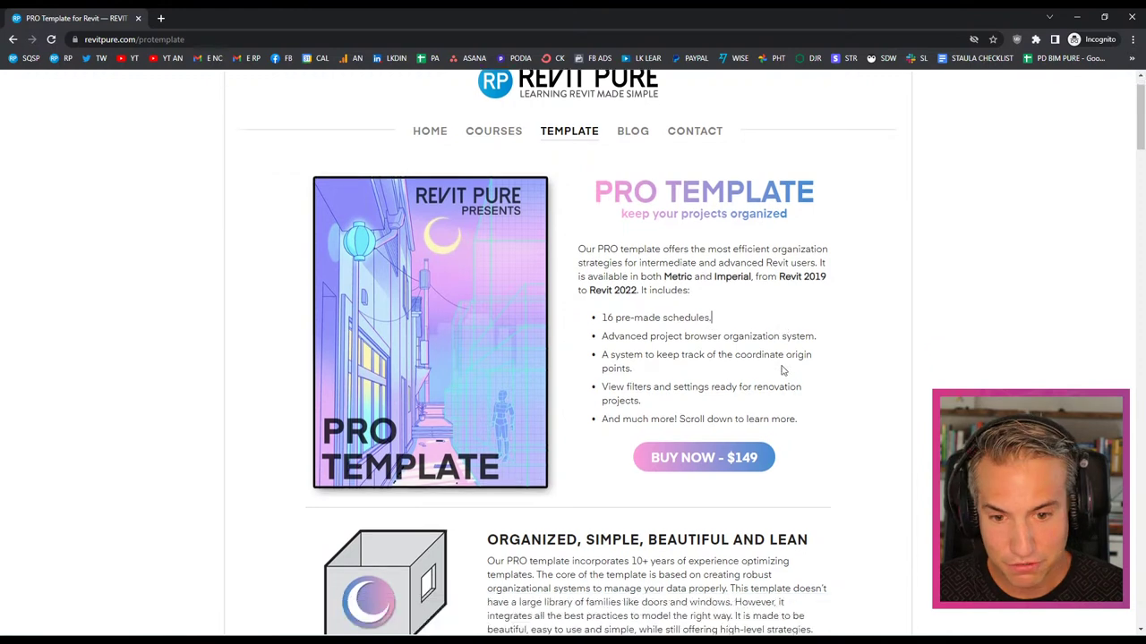
{"action": "scroll", "coordinate": [765, 367], "scroll_direction": "down", "scroll_amount": 4}
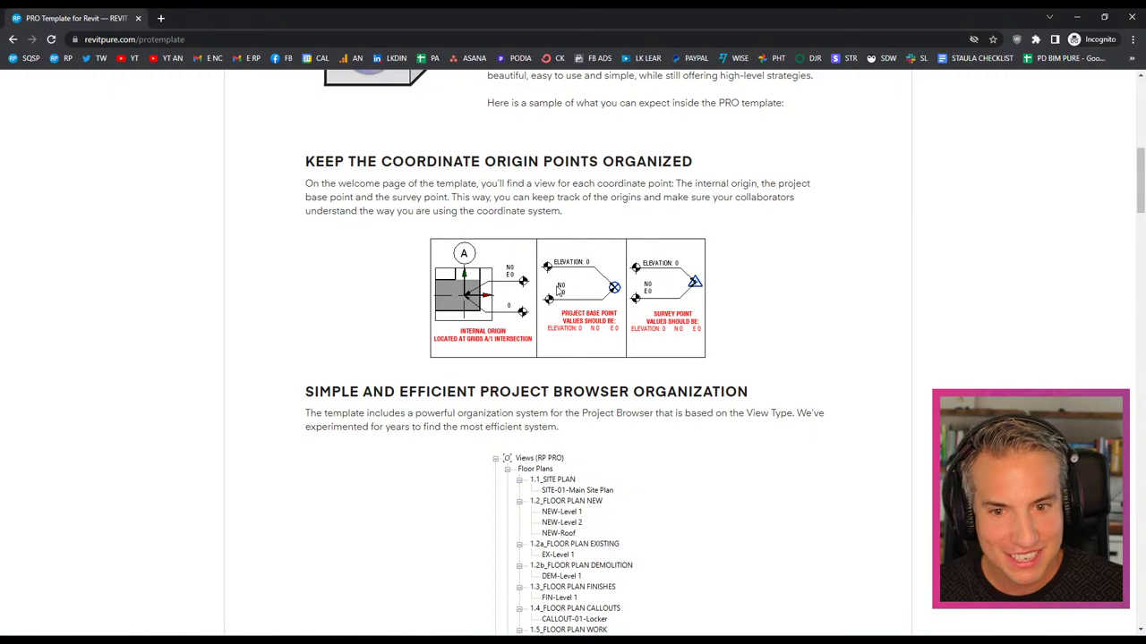
{"action": "scroll", "coordinate": [557, 288], "scroll_direction": "down", "scroll_amount": 6}
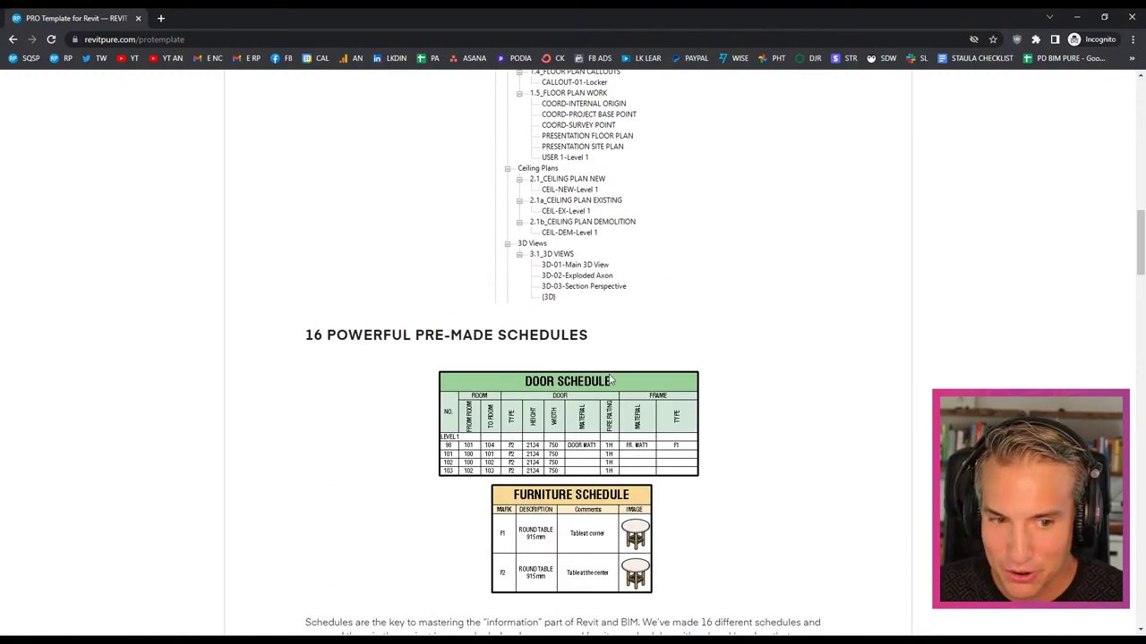
{"action": "scroll", "coordinate": [594, 385], "scroll_direction": "down", "scroll_amount": 4}
{"action": "scroll", "coordinate": [584, 385], "scroll_direction": "down", "scroll_amount": 7}
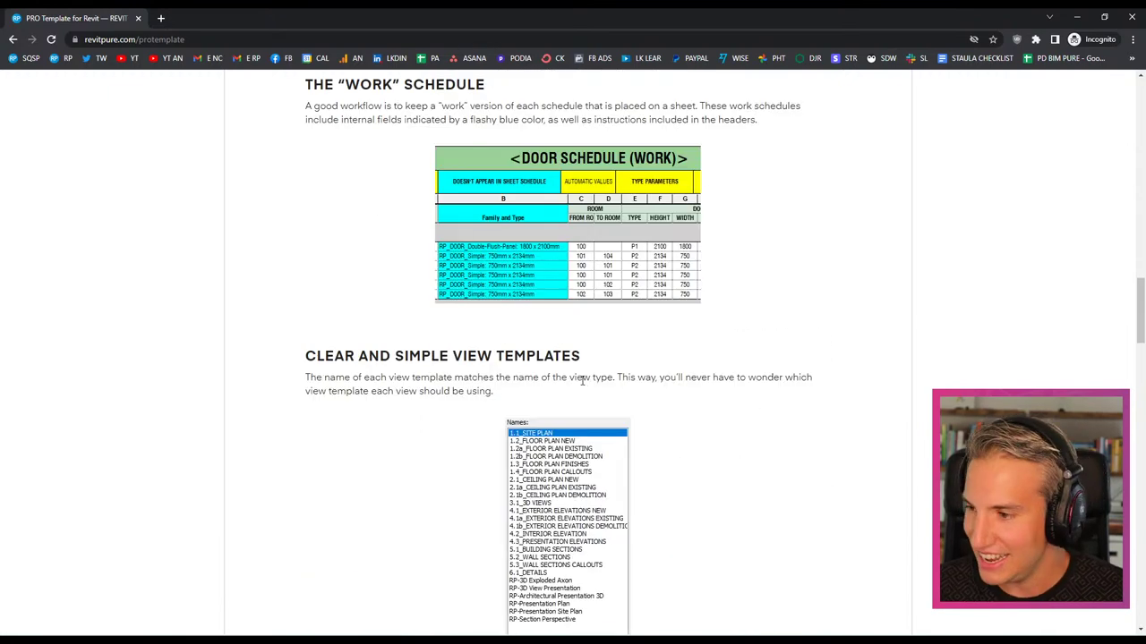
{"action": "key", "text": "Home"}
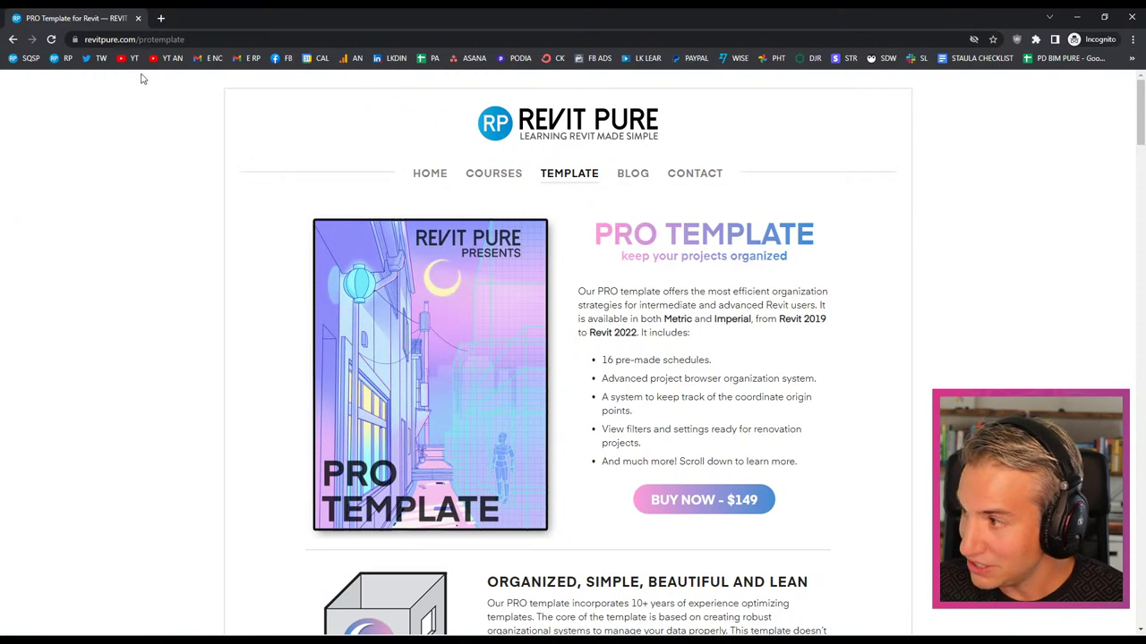
Scroll over slide 2, the photo collage with the Meridian Mall drawing
{"action": "scroll", "coordinate": [241, 315], "scroll_direction": "down", "scroll_amount": 1}
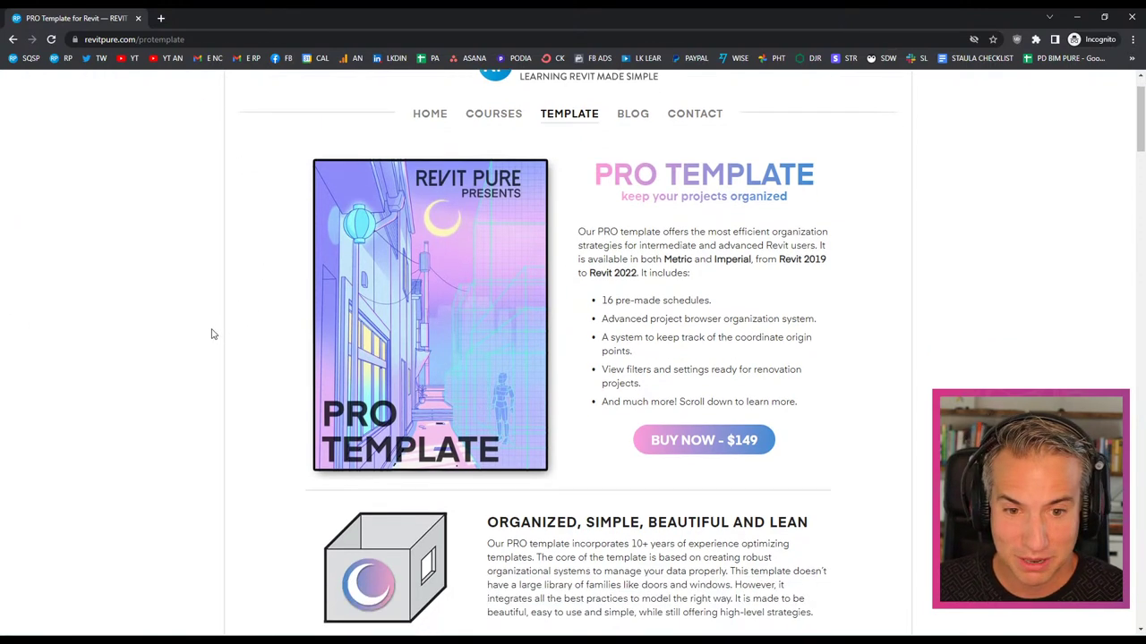
{"action": "scroll", "coordinate": [165, 351], "scroll_direction": "up", "scroll_amount": 1}
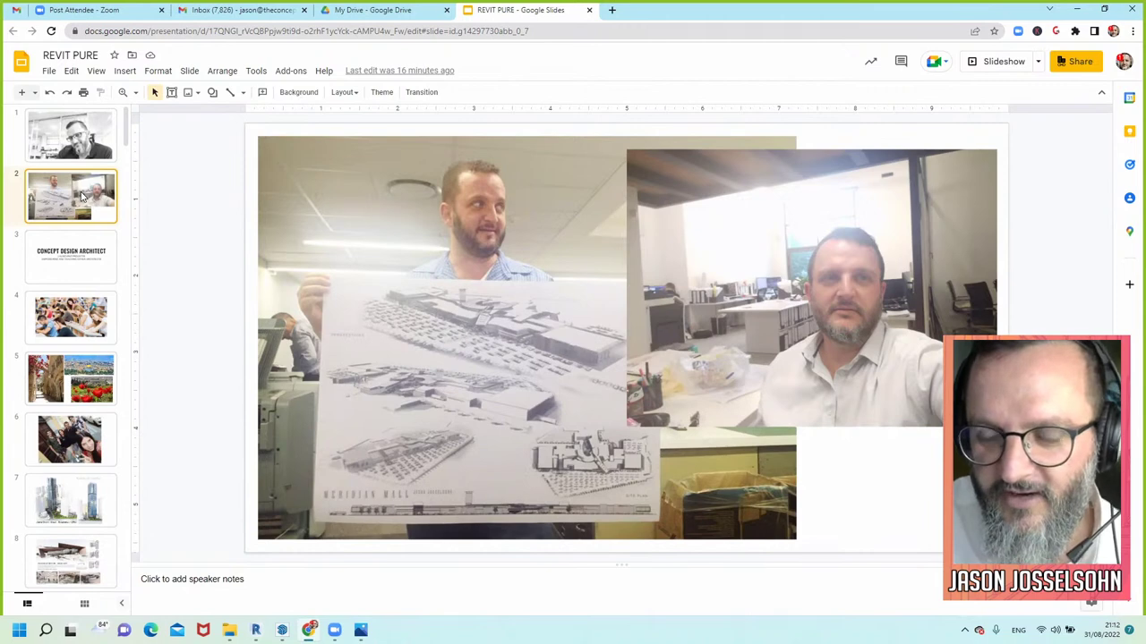
Select the mall drawings photo, then go to slide 4 showing students writing an exam
{"action": "left_click", "coordinate": [456, 307]}
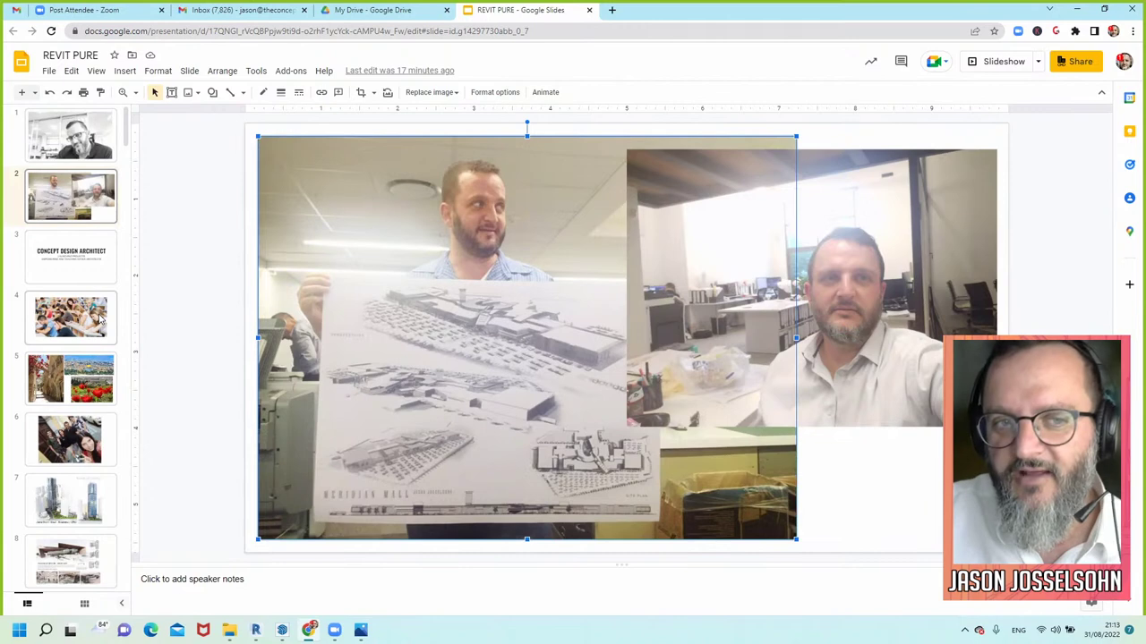
{"action": "left_click", "coordinate": [101, 319]}
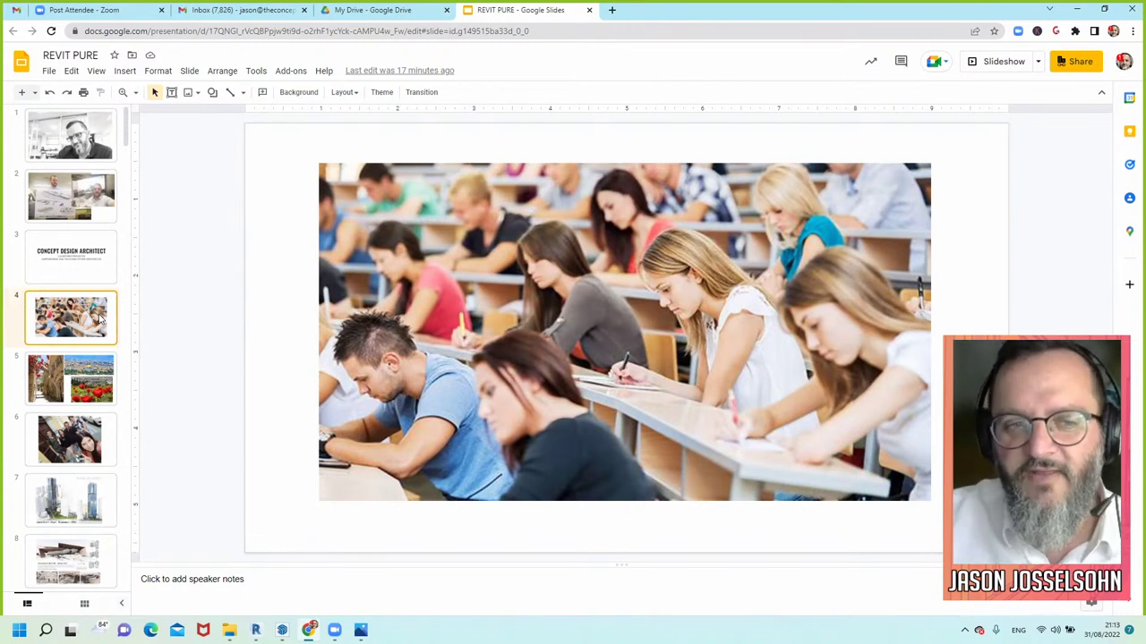
Advance past slide 5 to slide 7, the David Hacmi Tower rendering in Tel Aviv
{"action": "scroll", "coordinate": [101, 320], "scroll_direction": "down", "scroll_amount": 1}
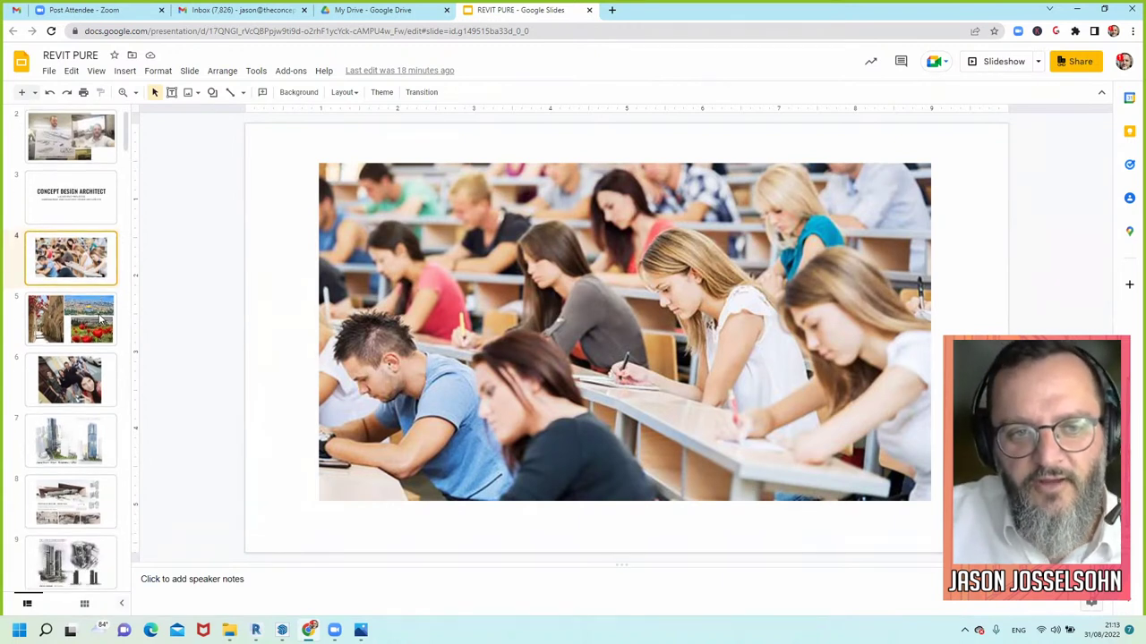
{"action": "scroll", "coordinate": [101, 320], "scroll_direction": "down", "scroll_amount": 1}
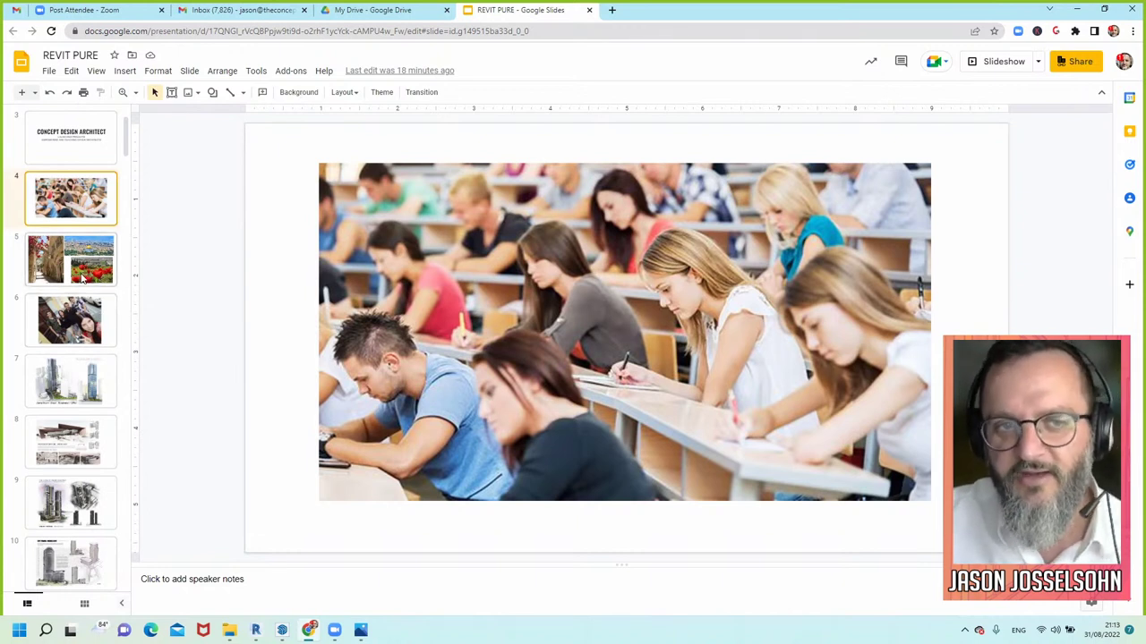
{"action": "key", "text": "Down"}
{"action": "left_click", "coordinate": [91, 376]}
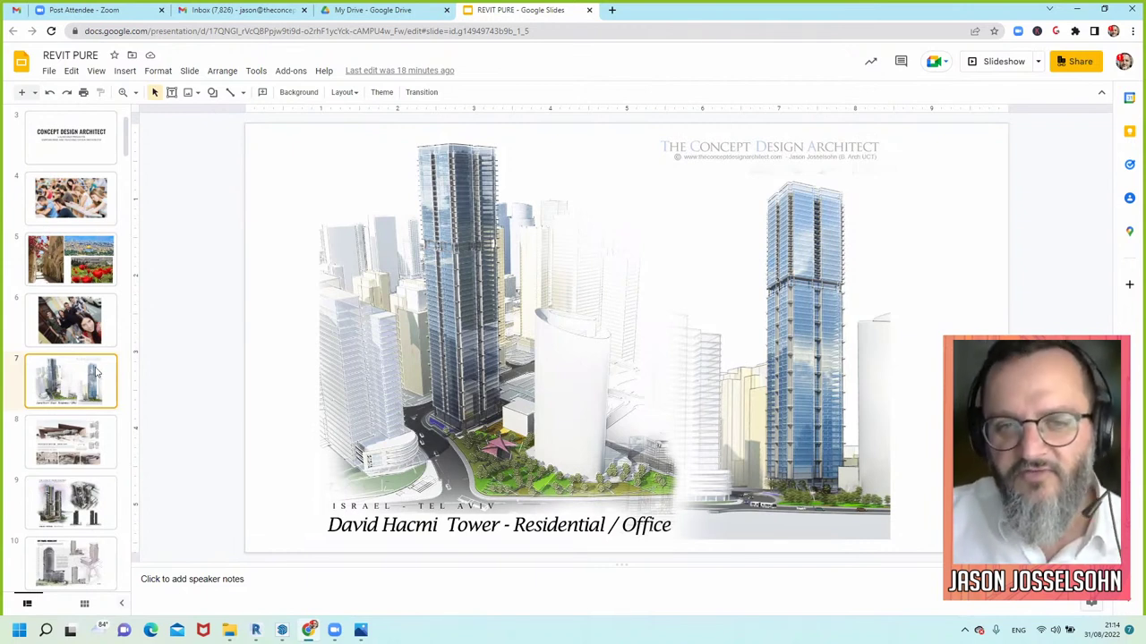
Show slides 8, 9 and 10 (Archeology Museum, Urban Towers, City Tower), then return to slide 8
{"action": "left_click", "coordinate": [61, 440]}
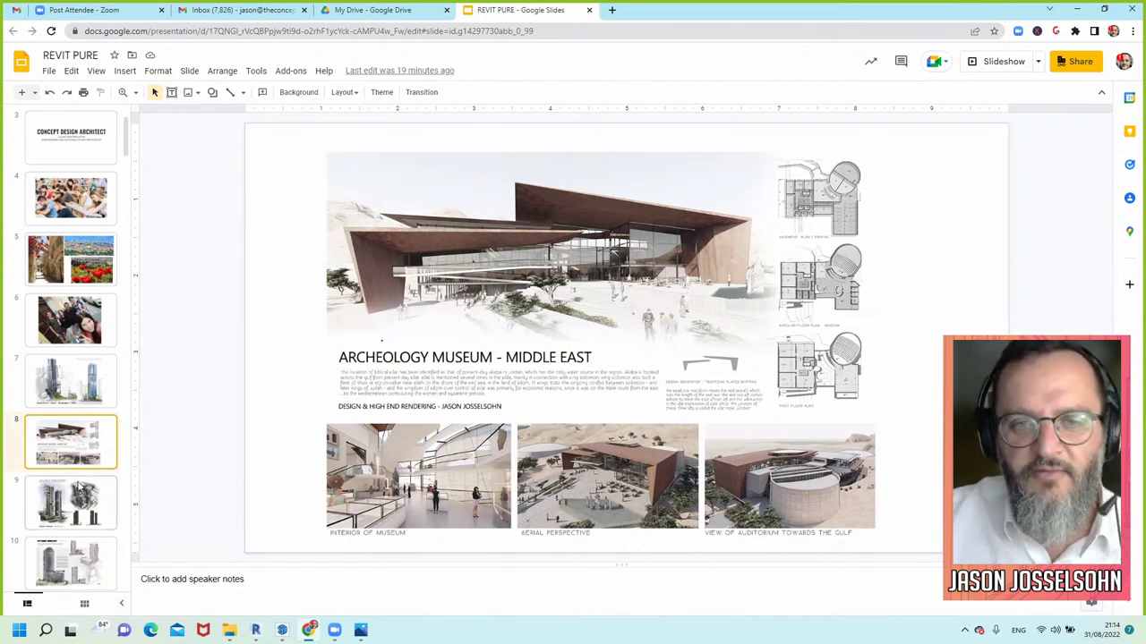
{"action": "left_click", "coordinate": [79, 486]}
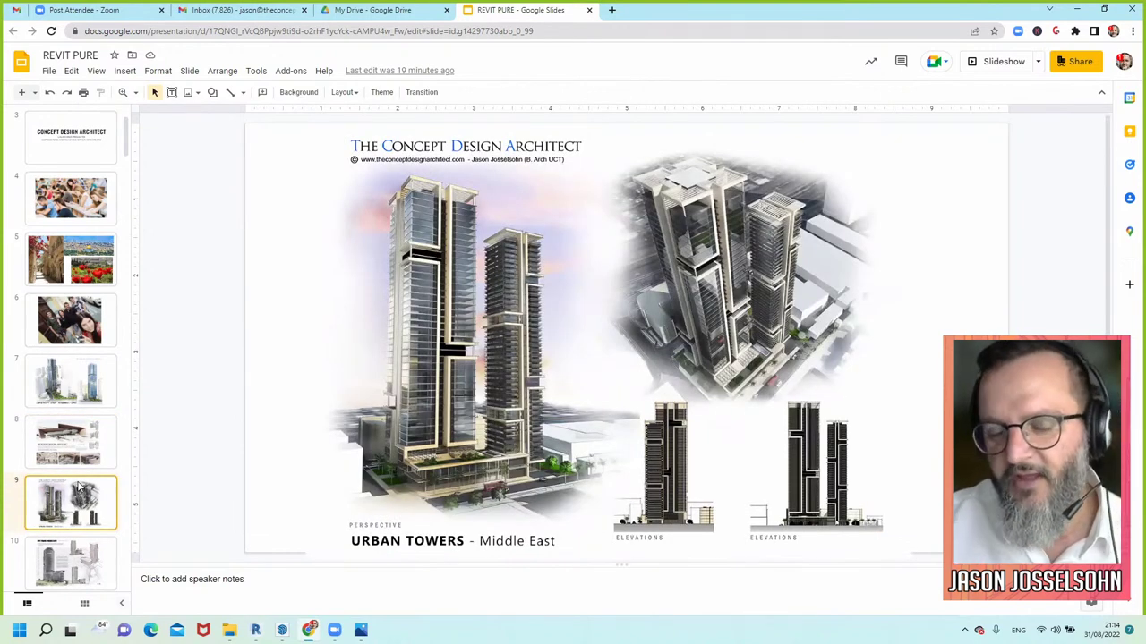
{"action": "left_click", "coordinate": [81, 552]}
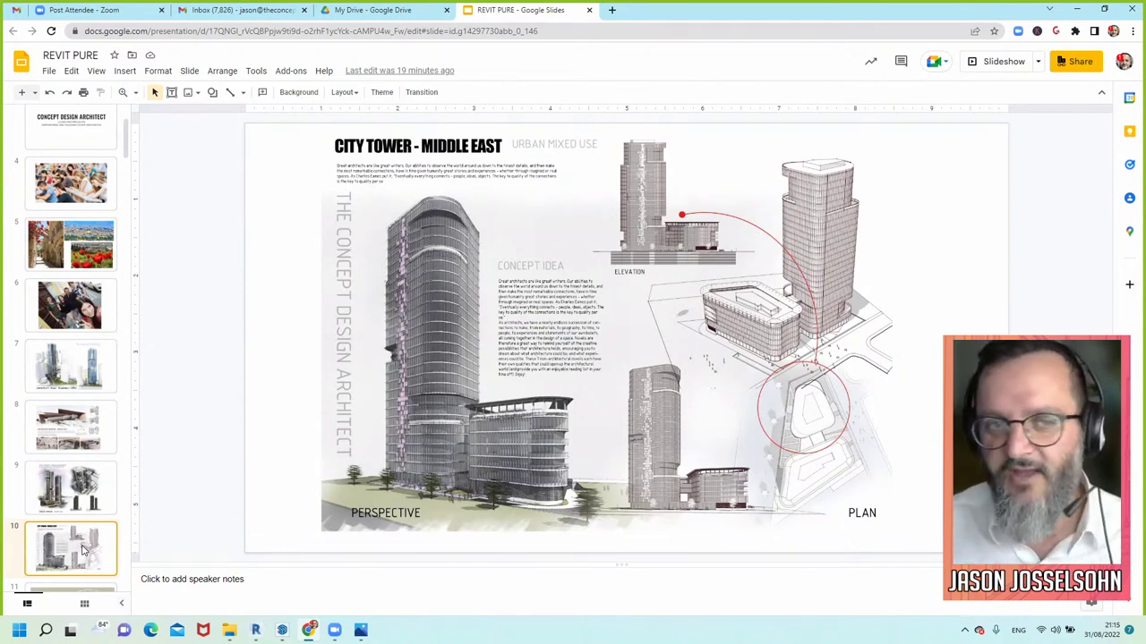
{"action": "left_click", "coordinate": [76, 417]}
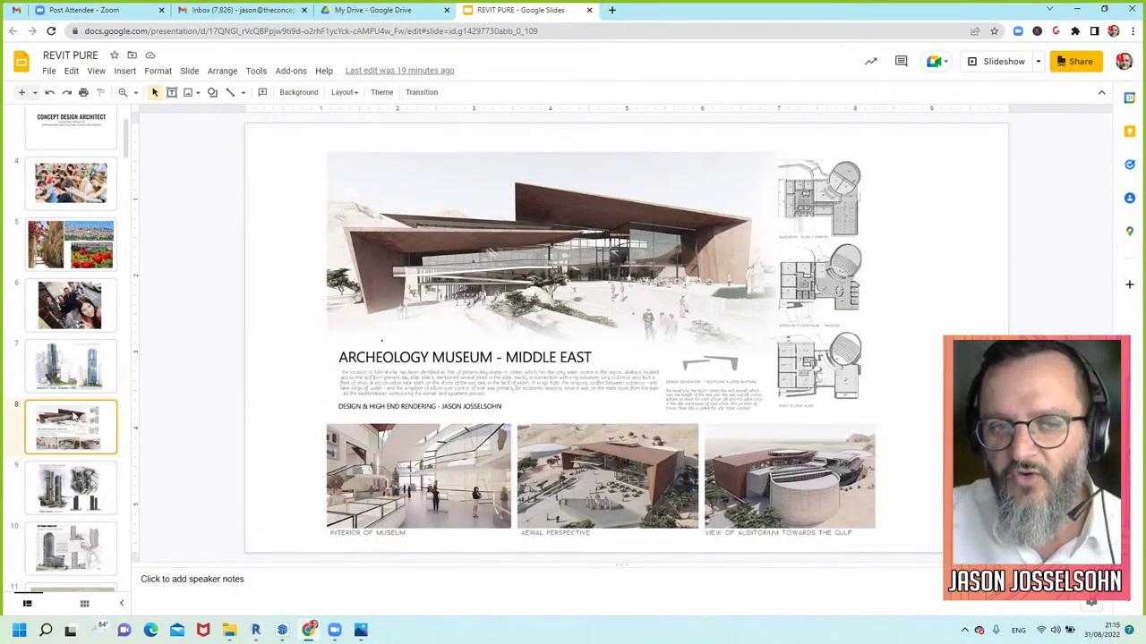
Revisit slide 10, then jump to slide 18's drafting table and slide 19's sleeping man
{"action": "scroll", "coordinate": [76, 417], "scroll_direction": "down", "scroll_amount": 4}
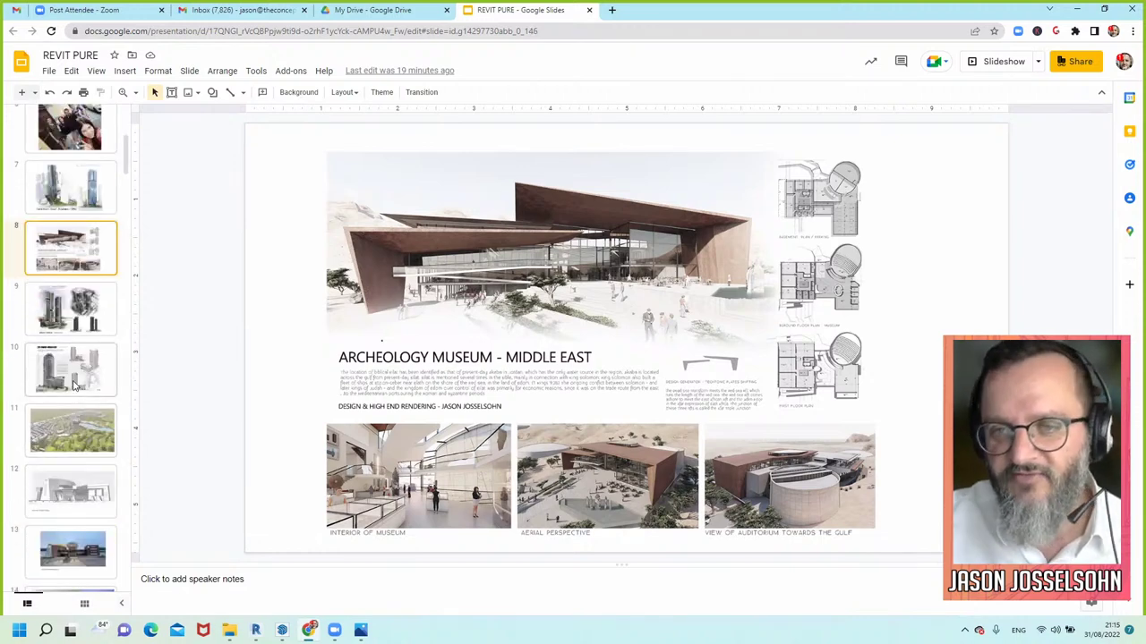
{"action": "left_click", "coordinate": [75, 383]}
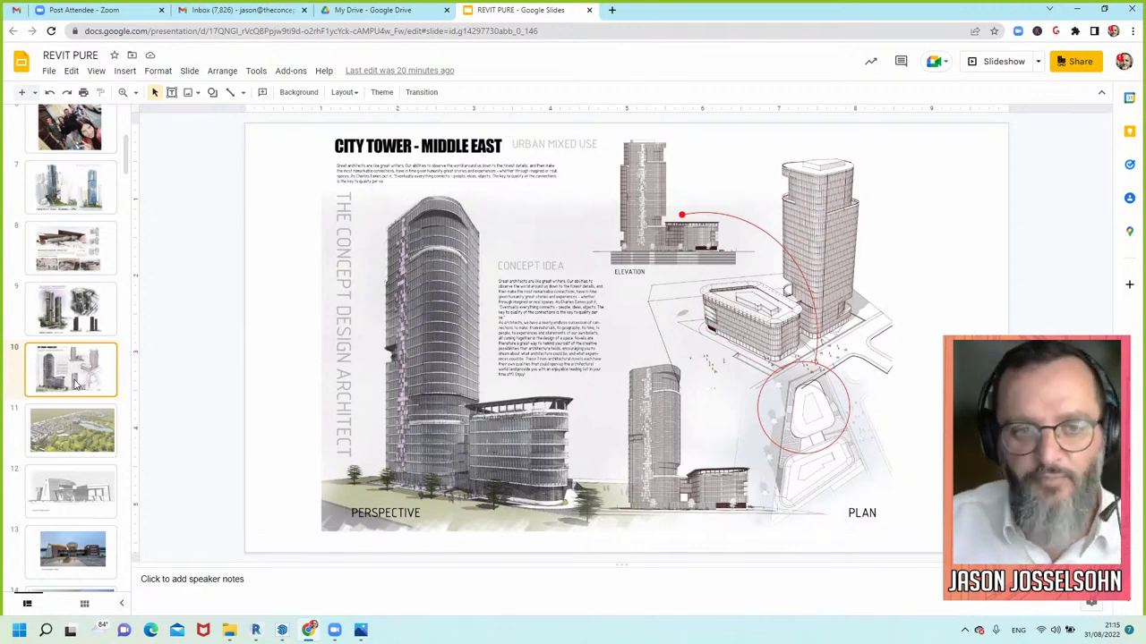
{"action": "scroll", "coordinate": [76, 383], "scroll_direction": "down", "scroll_amount": 1}
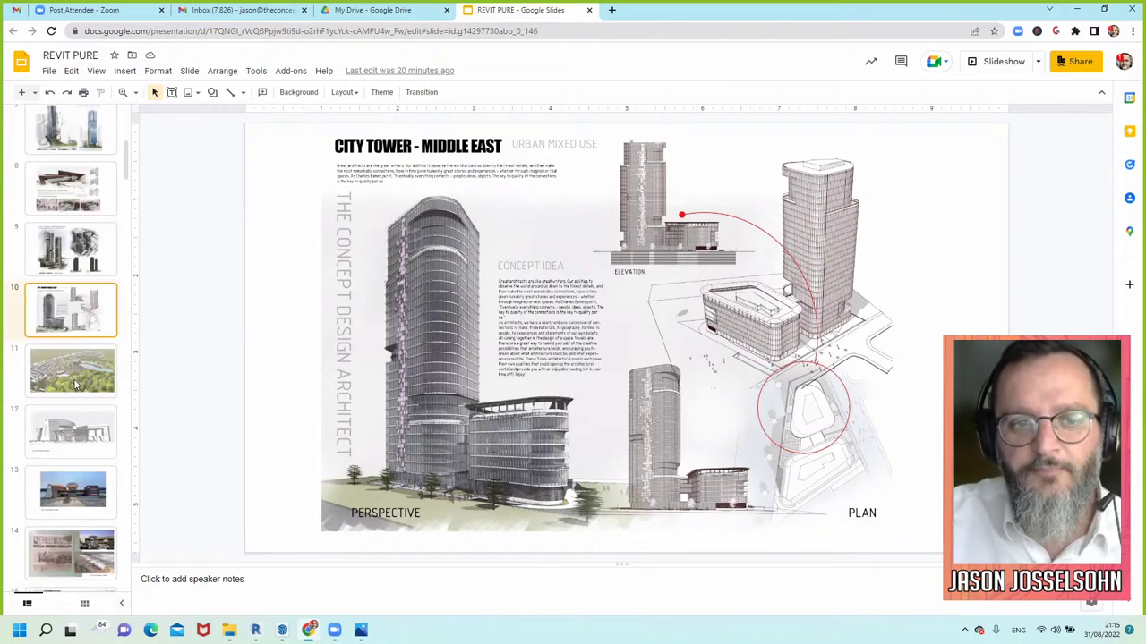
{"action": "scroll", "coordinate": [76, 383], "scroll_direction": "down", "scroll_amount": 5}
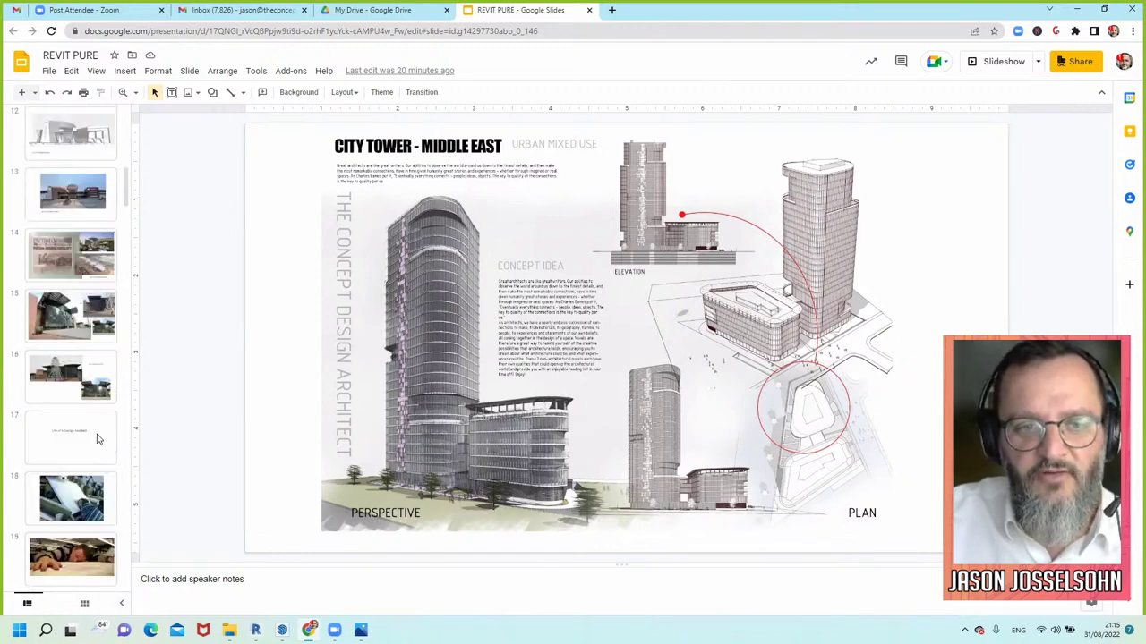
{"action": "scroll", "coordinate": [98, 439], "scroll_direction": "down", "scroll_amount": 1}
{"action": "left_click", "coordinate": [98, 439]}
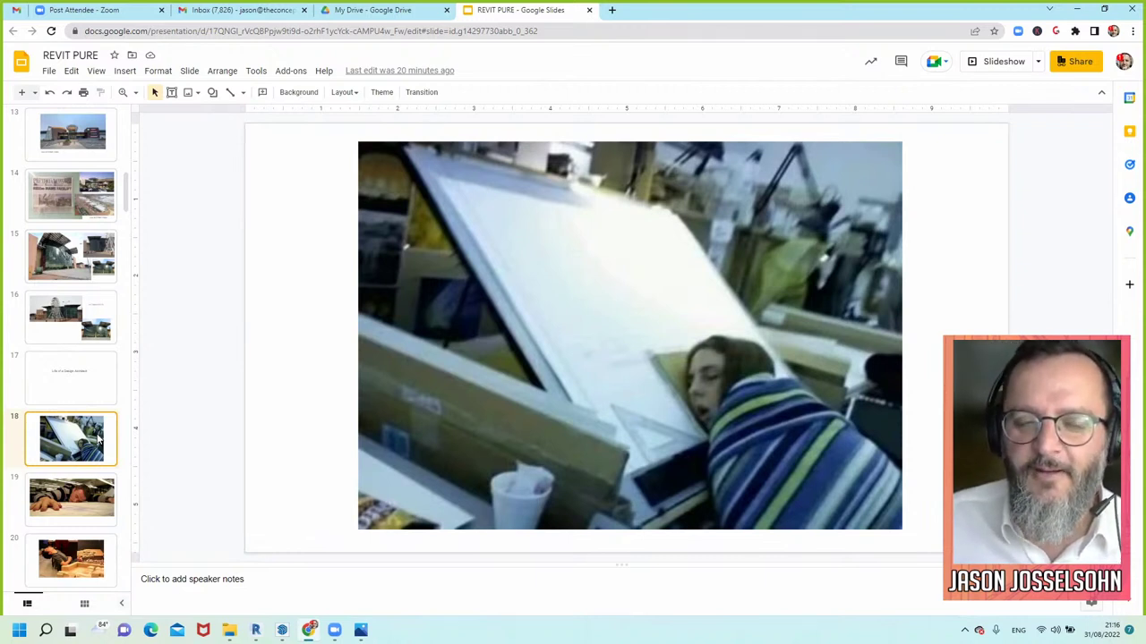
{"action": "left_click", "coordinate": [91, 495]}
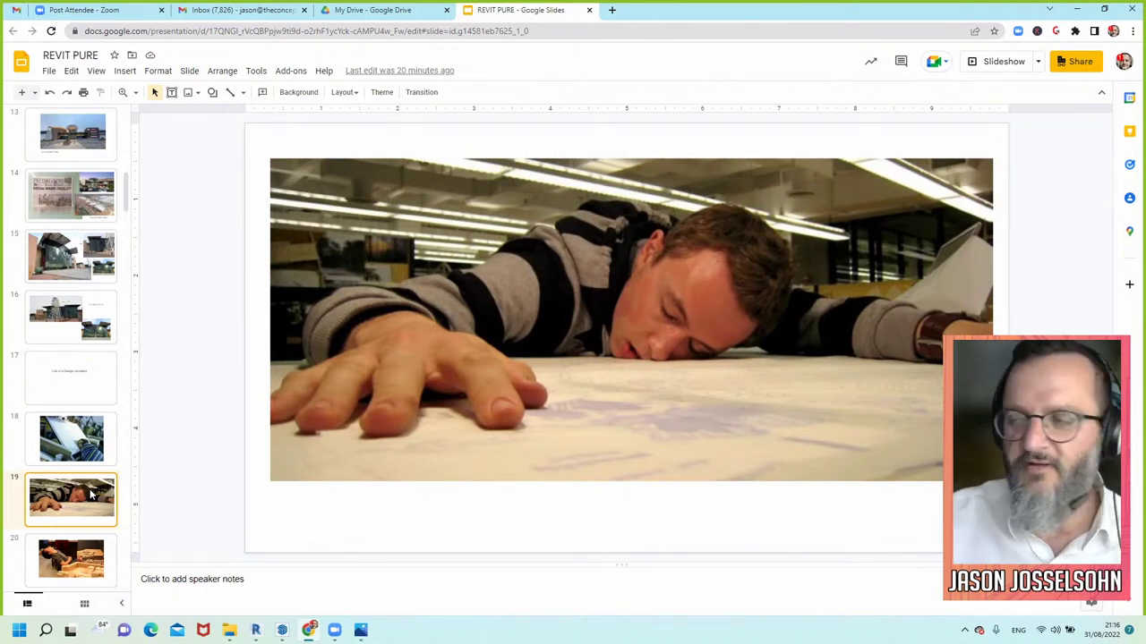
Show slide 20, the student asleep beside cardboard site models
{"action": "scroll", "coordinate": [90, 494], "scroll_direction": "down", "scroll_amount": 1}
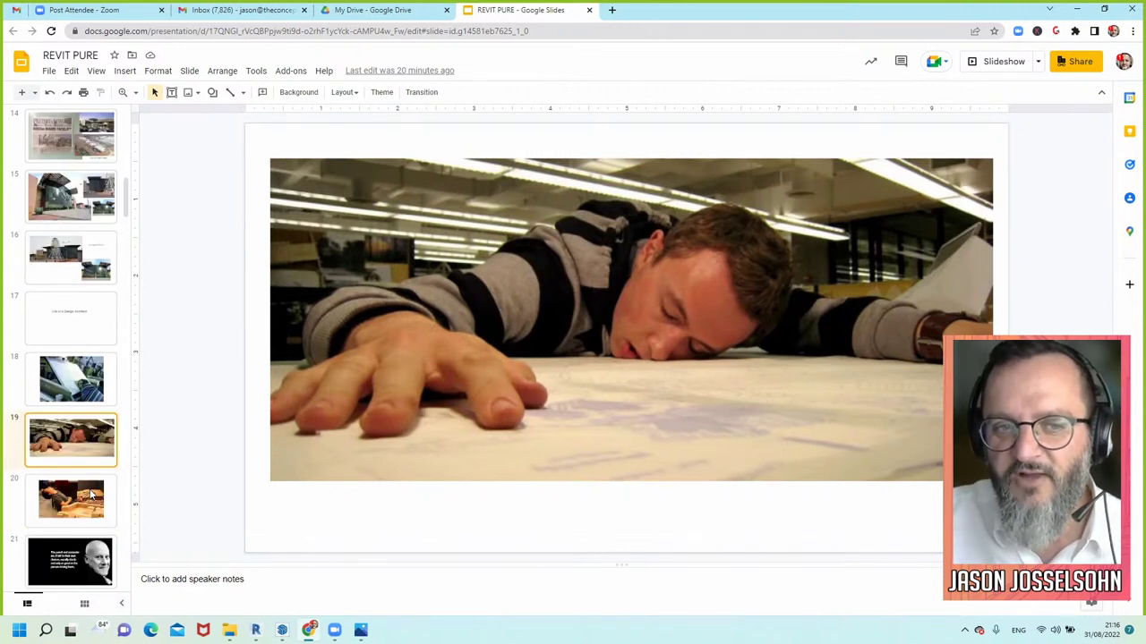
{"action": "left_click", "coordinate": [90, 493]}
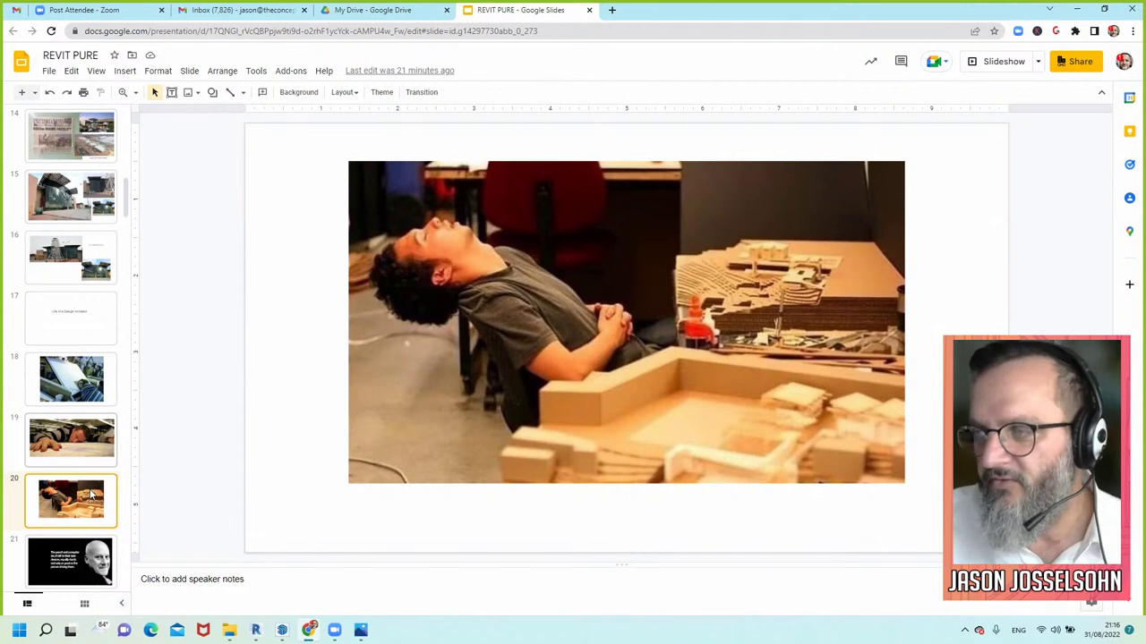
{"action": "scroll", "coordinate": [90, 492], "scroll_direction": "down", "scroll_amount": 1}
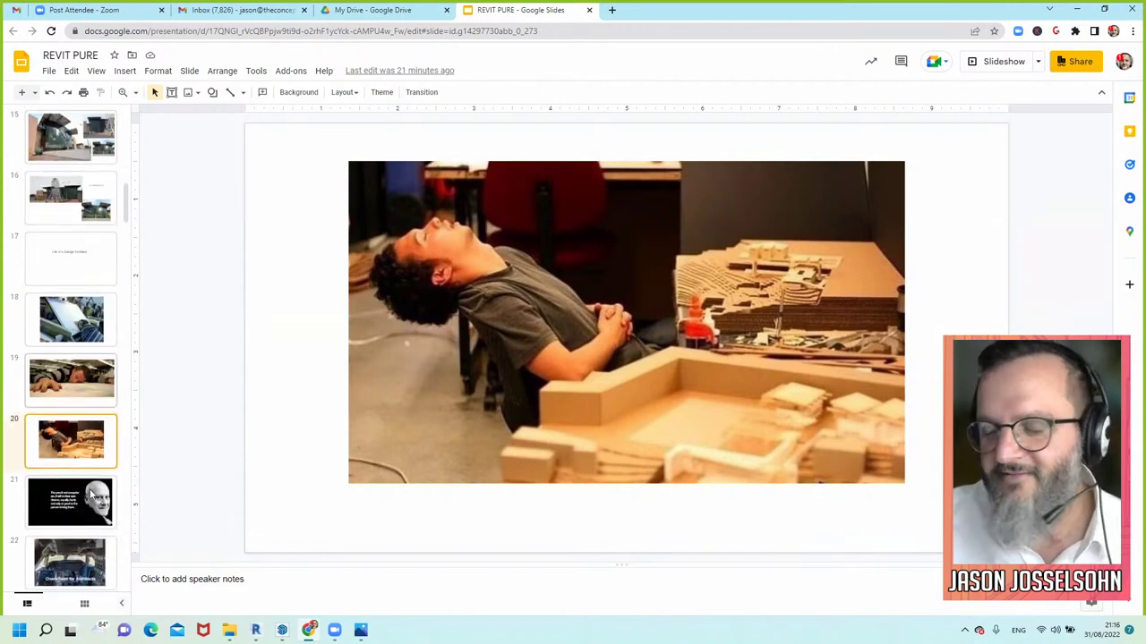
{"action": "scroll", "coordinate": [91, 493], "scroll_direction": "down", "scroll_amount": 2}
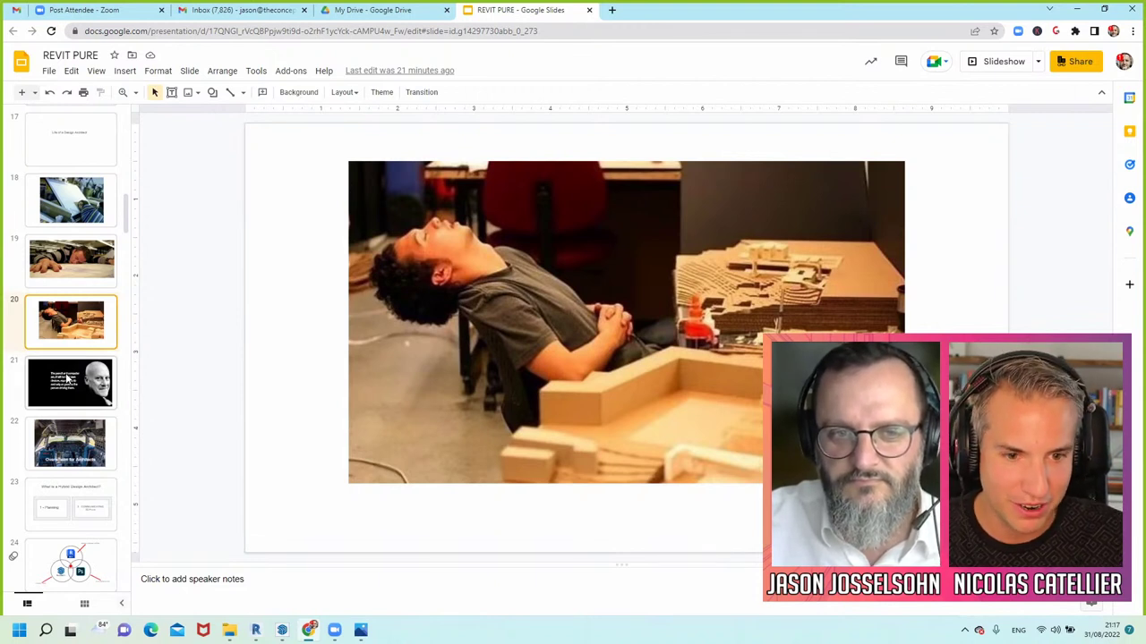
{"action": "scroll", "coordinate": [67, 381], "scroll_direction": "down", "scroll_amount": 2}
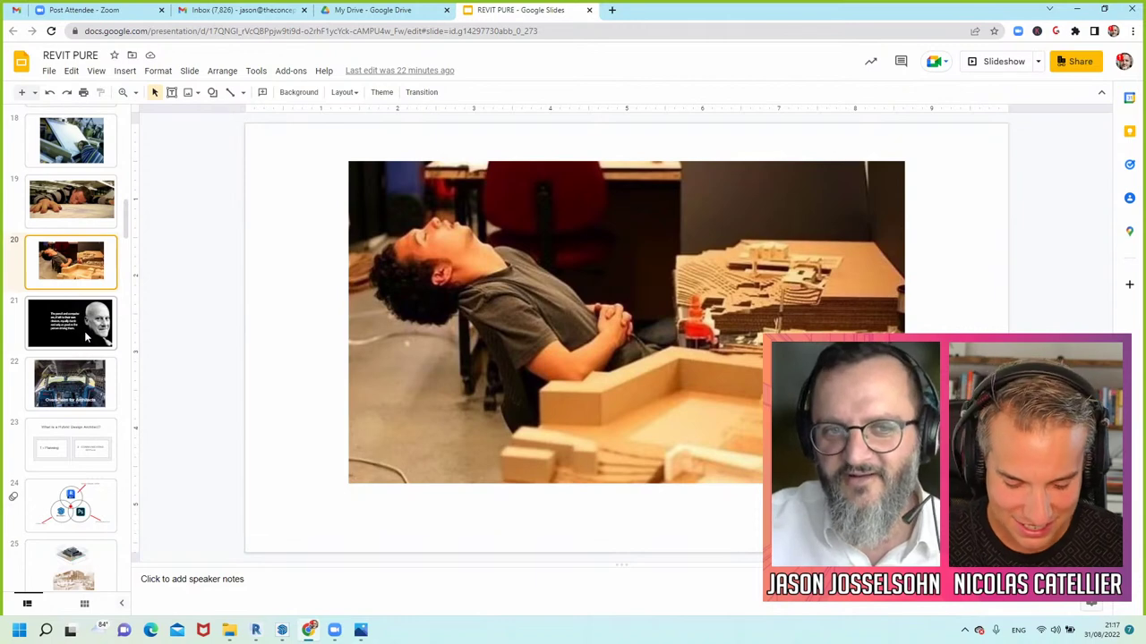
Show slide 21's pencil-and-computer quote, then slide 22, 'Overwhelm for Architects'
{"action": "left_click", "coordinate": [84, 330]}
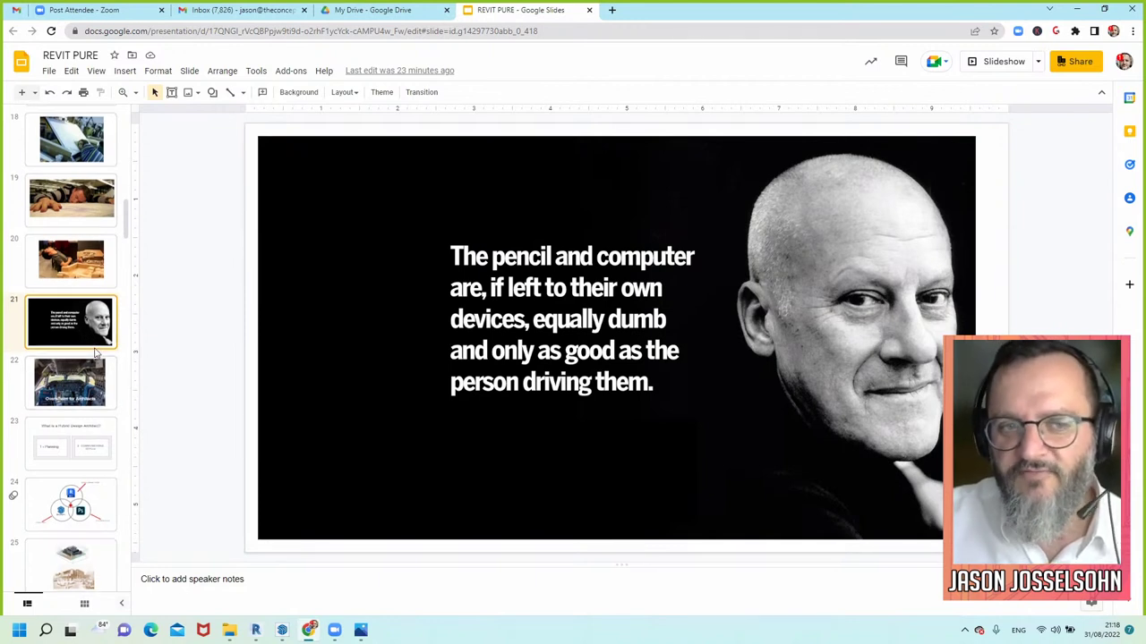
{"action": "scroll", "coordinate": [96, 353], "scroll_direction": "down", "scroll_amount": 1}
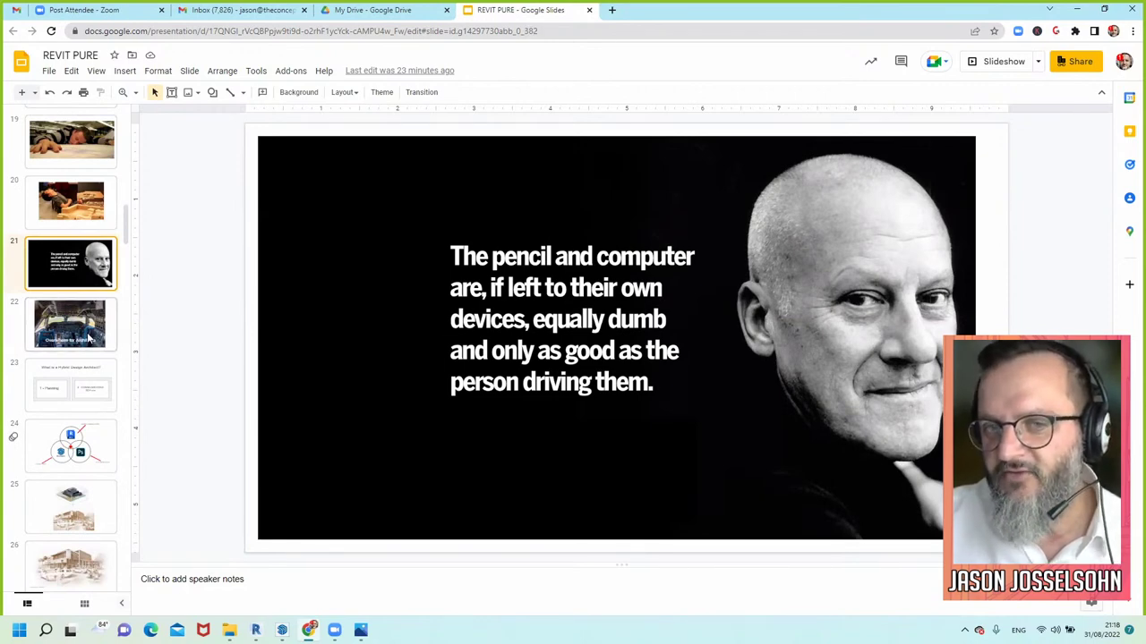
{"action": "left_click", "coordinate": [89, 339]}
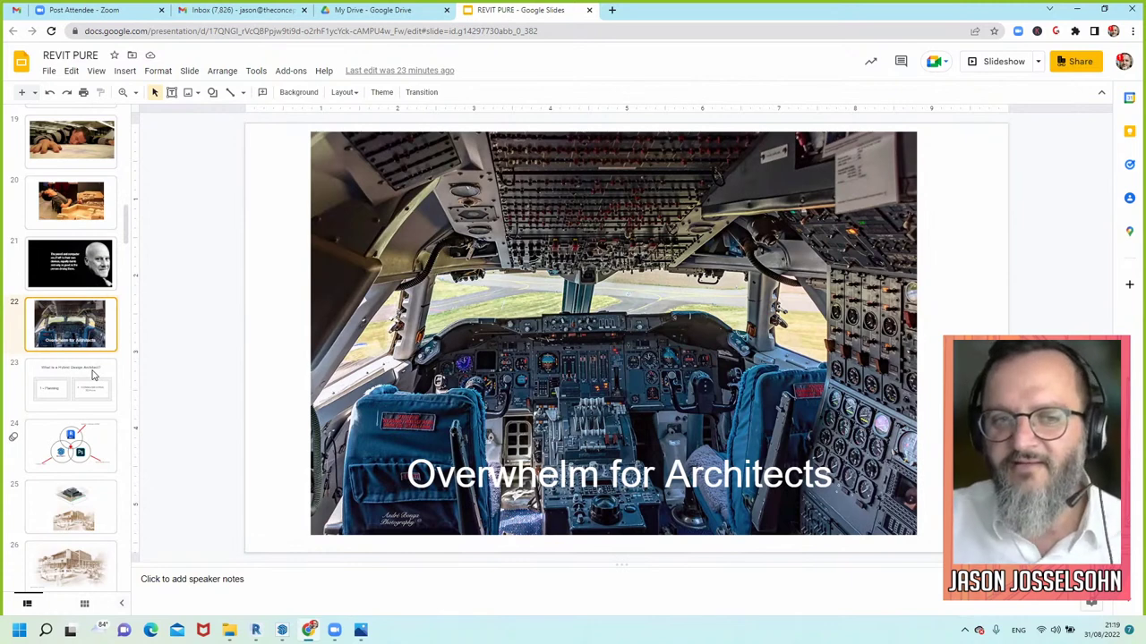
Show slide 23, 'What is a Hybrid Design Architect?', then reach the Revit, SketchUp and Photoshop diagram
{"action": "left_click", "coordinate": [92, 375]}
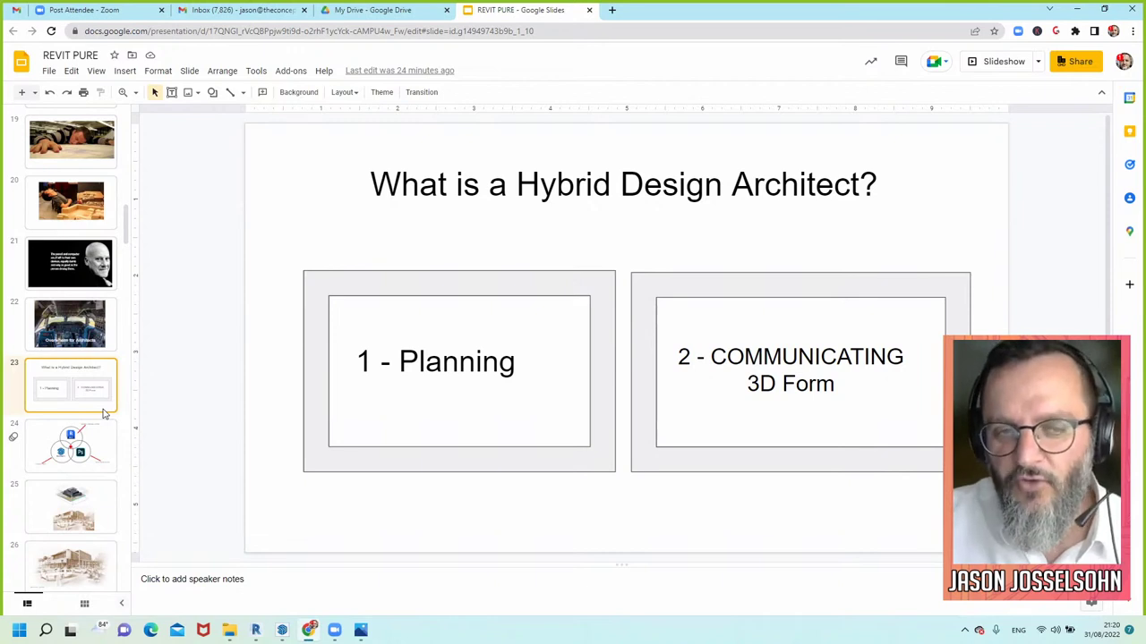
{"action": "scroll", "coordinate": [95, 504], "scroll_direction": "up", "scroll_amount": 1}
Open slide 24 and point out the Photoshop logo and the red overlap dot in the diagram
{"action": "left_click", "coordinate": [98, 507]}
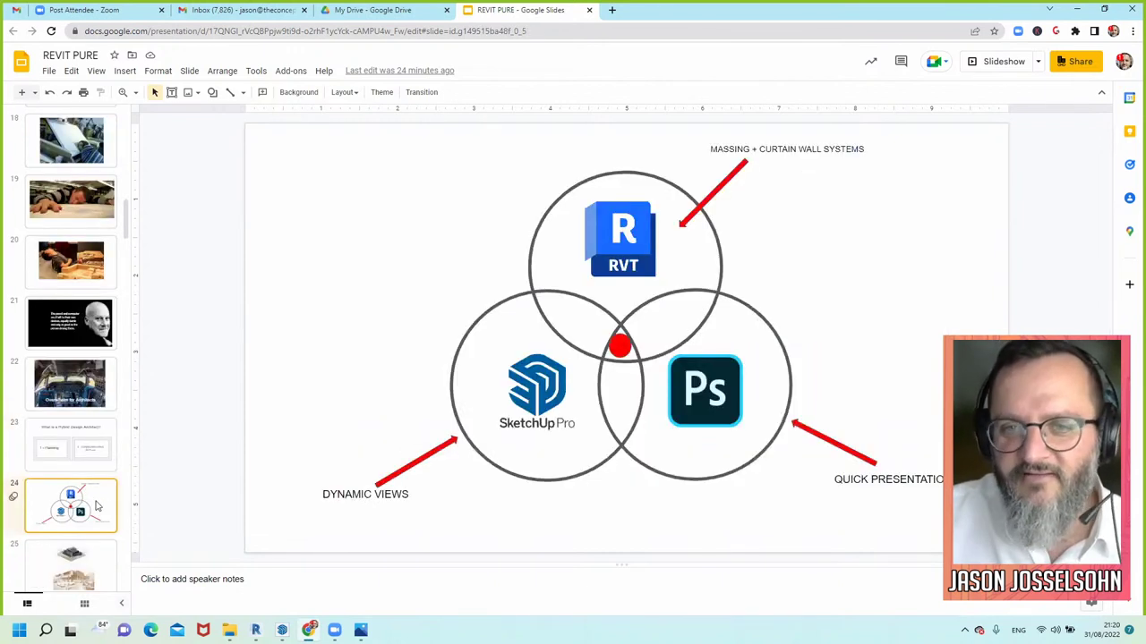
{"action": "scroll", "coordinate": [97, 507], "scroll_direction": "down", "scroll_amount": 1}
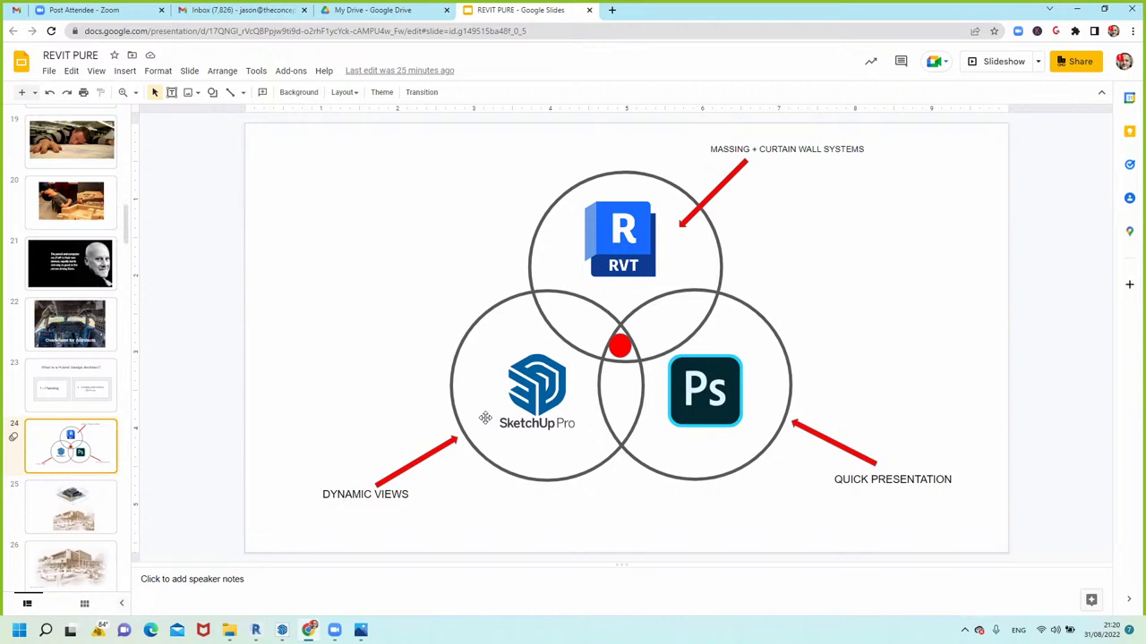
{"action": "left_click", "coordinate": [701, 396]}
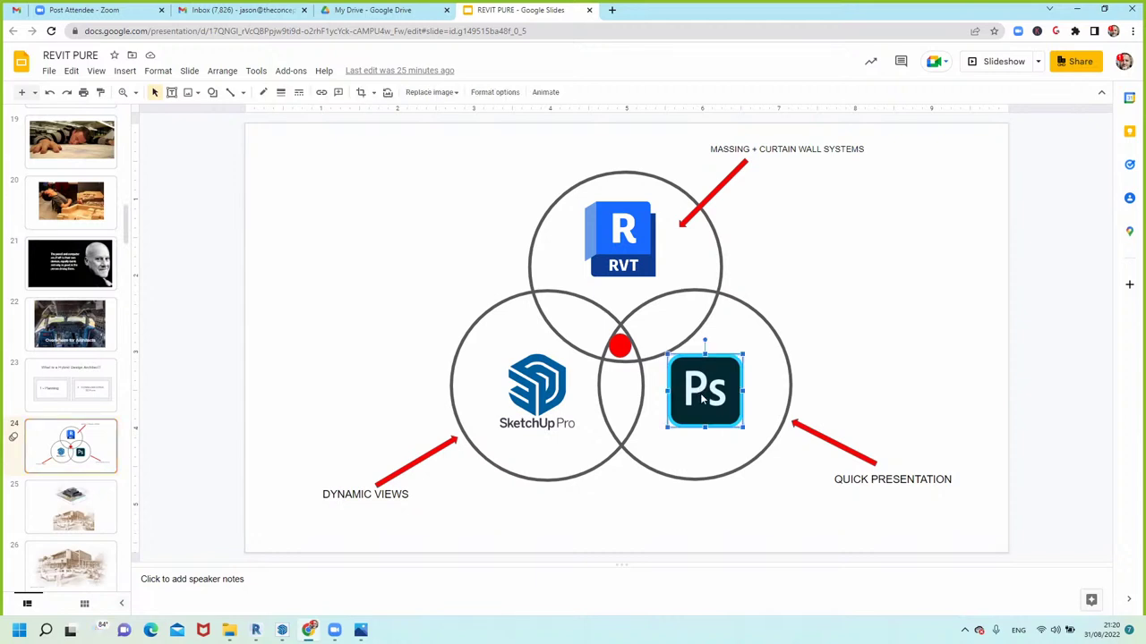
{"action": "left_click", "coordinate": [620, 347]}
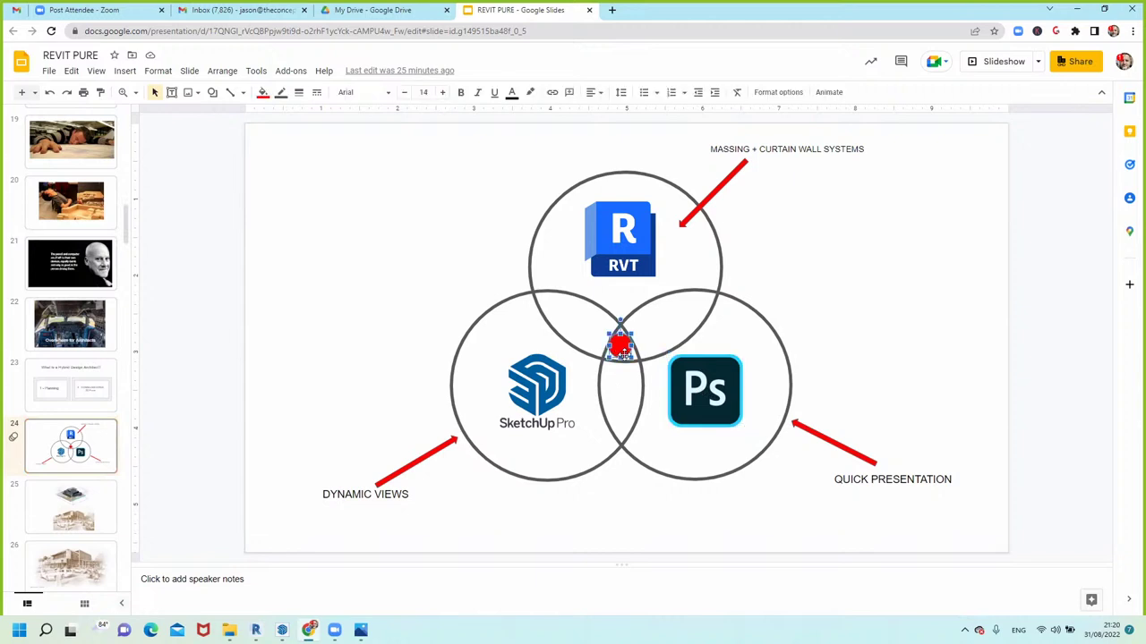
{"action": "left_click", "coordinate": [503, 286]}
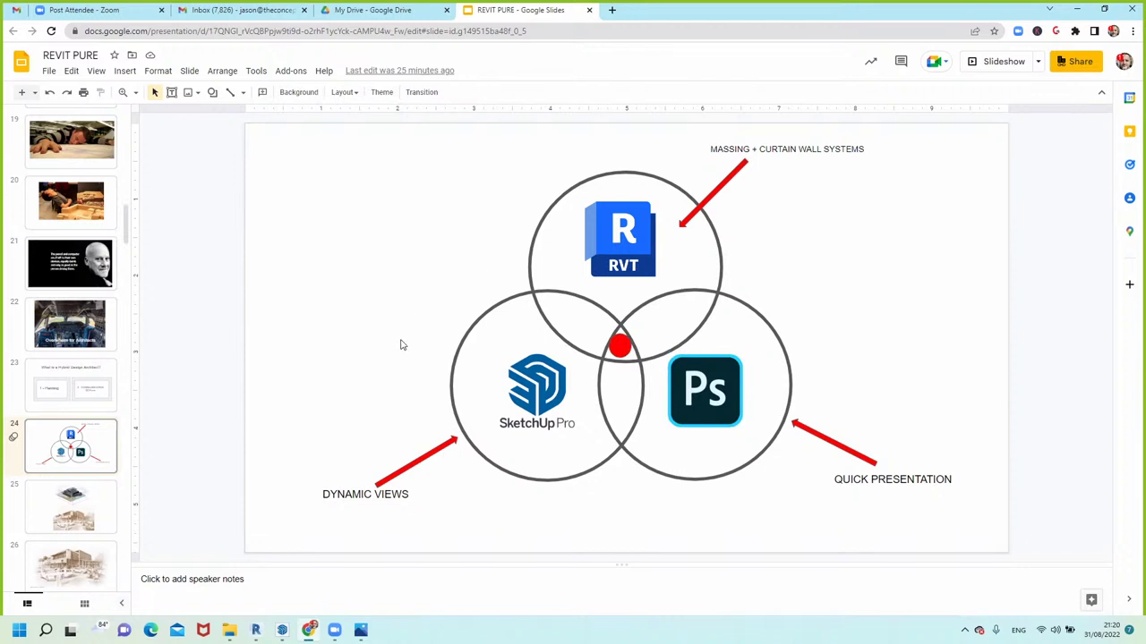
Go to slide 25, showing the isometric hotel model with its sepia sketch rendering
{"action": "scroll", "coordinate": [79, 311], "scroll_direction": "down", "scroll_amount": 1}
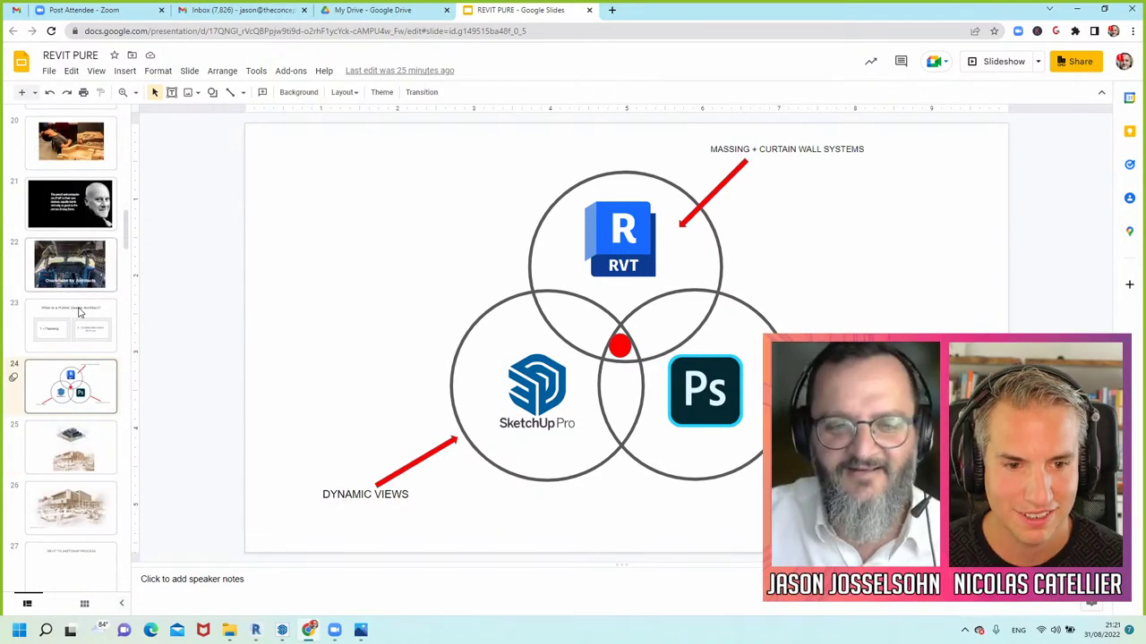
{"action": "scroll", "coordinate": [79, 311], "scroll_direction": "down", "scroll_amount": 1}
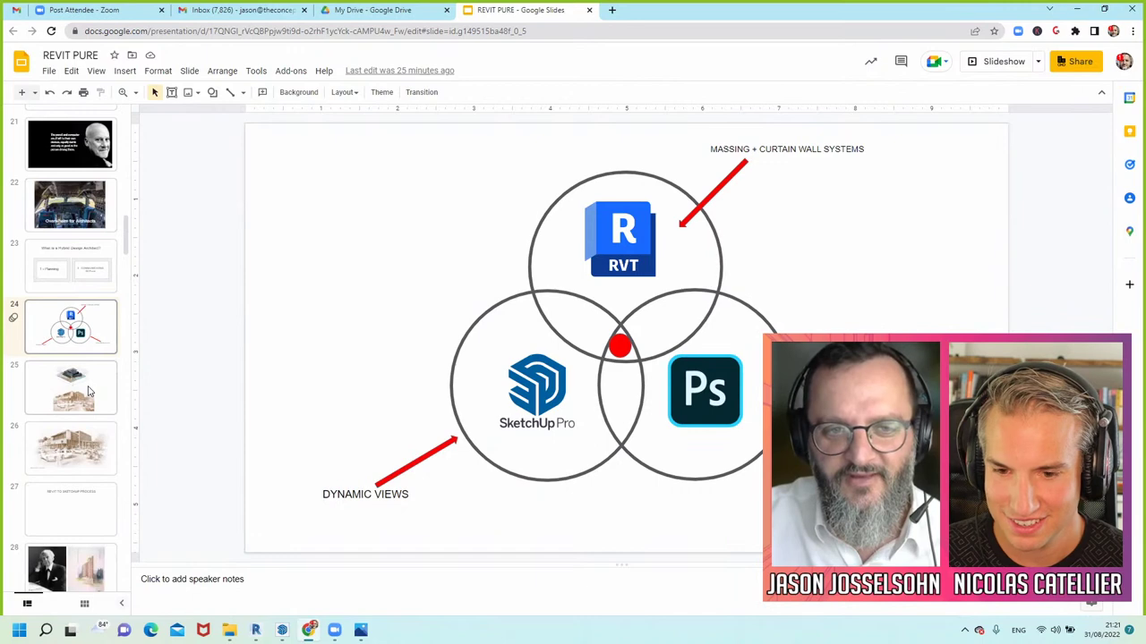
{"action": "left_click", "coordinate": [87, 391]}
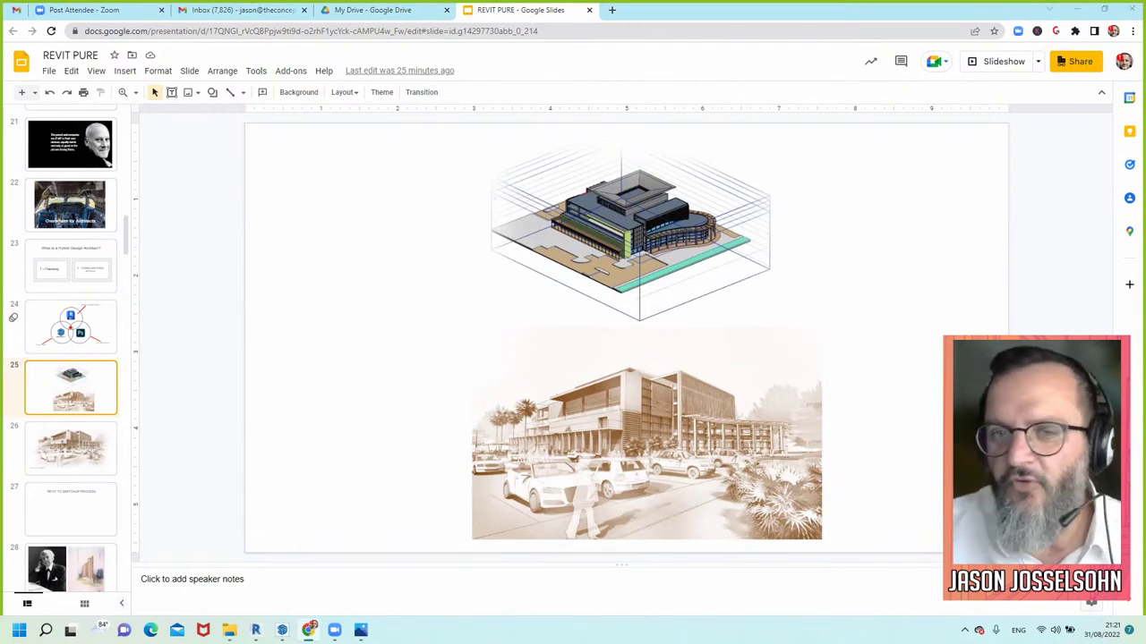
Zoom the sepia rendering 5_1 (1).jpg out to about 59% and pan across the facade and car park
{"action": "left_click", "coordinate": [555, 275]}
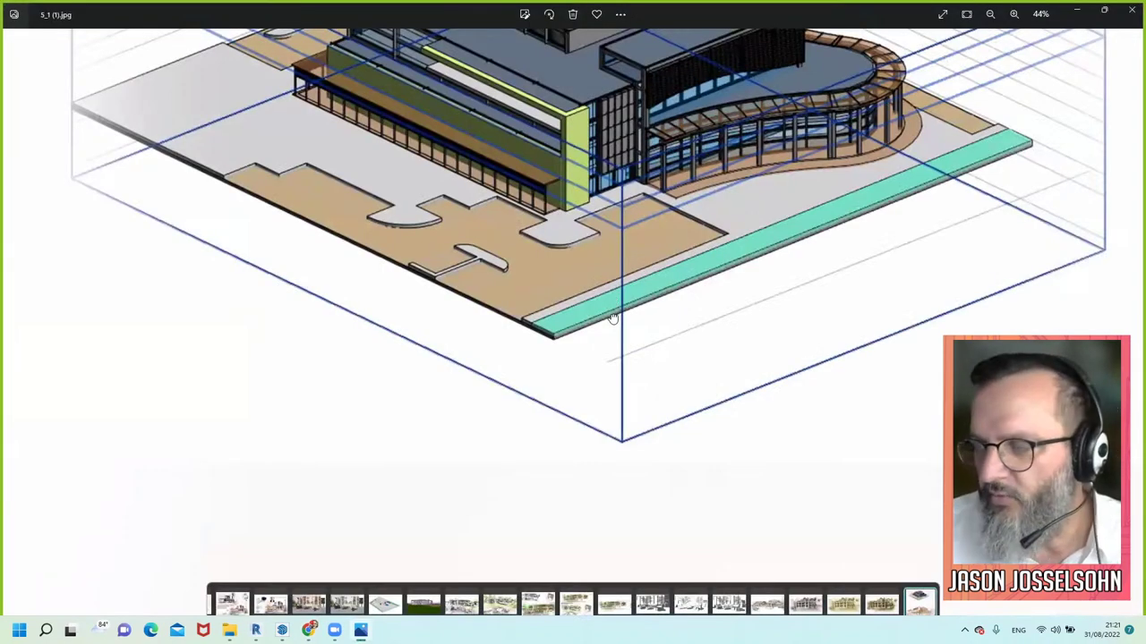
{"action": "scroll", "coordinate": [613, 318], "scroll_direction": "down", "scroll_amount": 2}
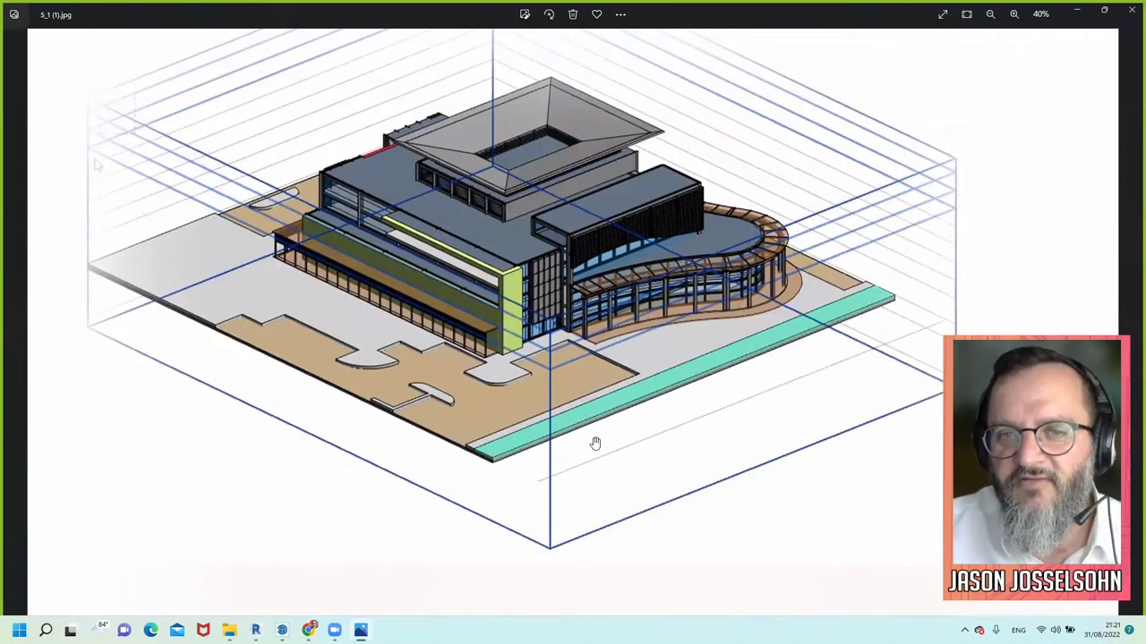
{"action": "left_click_drag", "start_coordinate": [596, 444], "coordinate": [594, 391]}
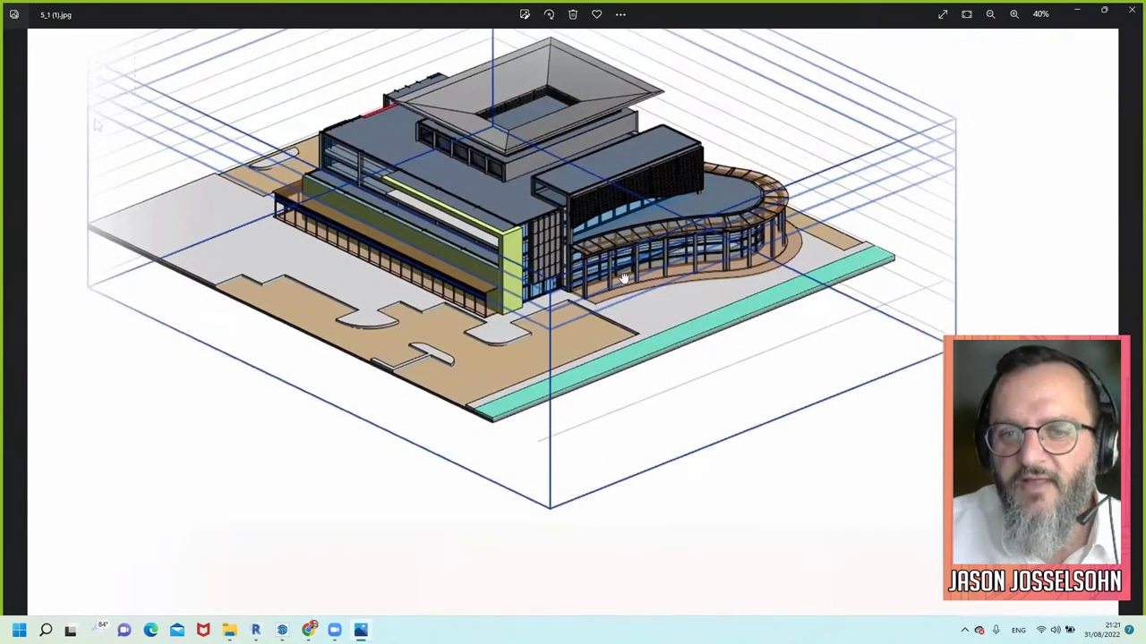
{"action": "scroll", "coordinate": [603, 360], "scroll_direction": "down", "scroll_amount": 3}
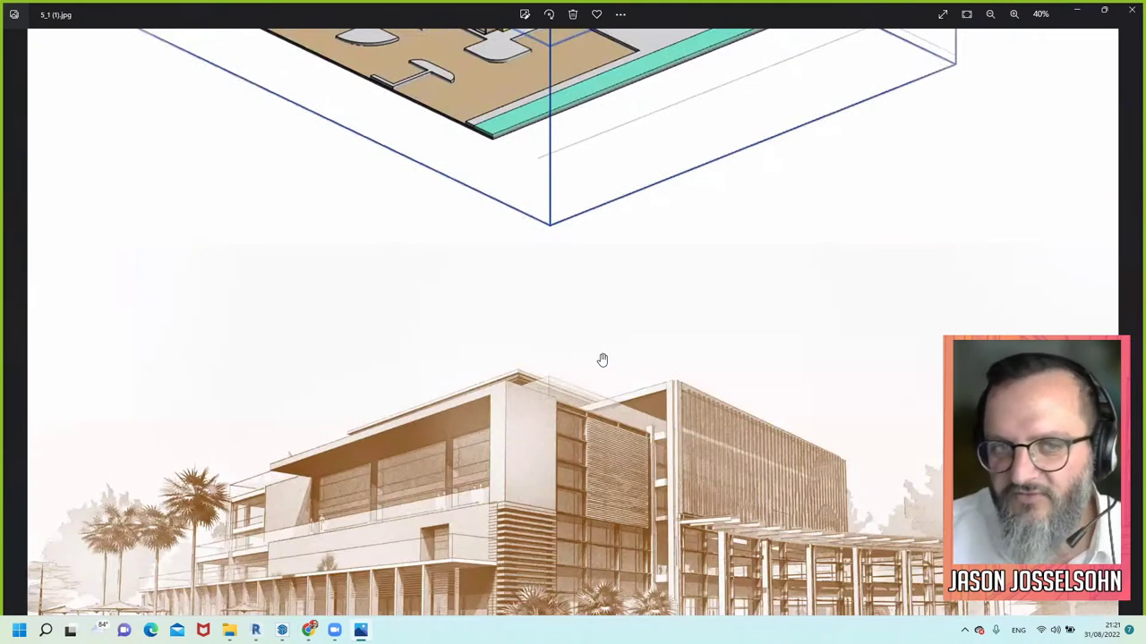
{"action": "scroll", "coordinate": [602, 359], "scroll_direction": "up", "scroll_amount": 1, "text": "ctrl"}
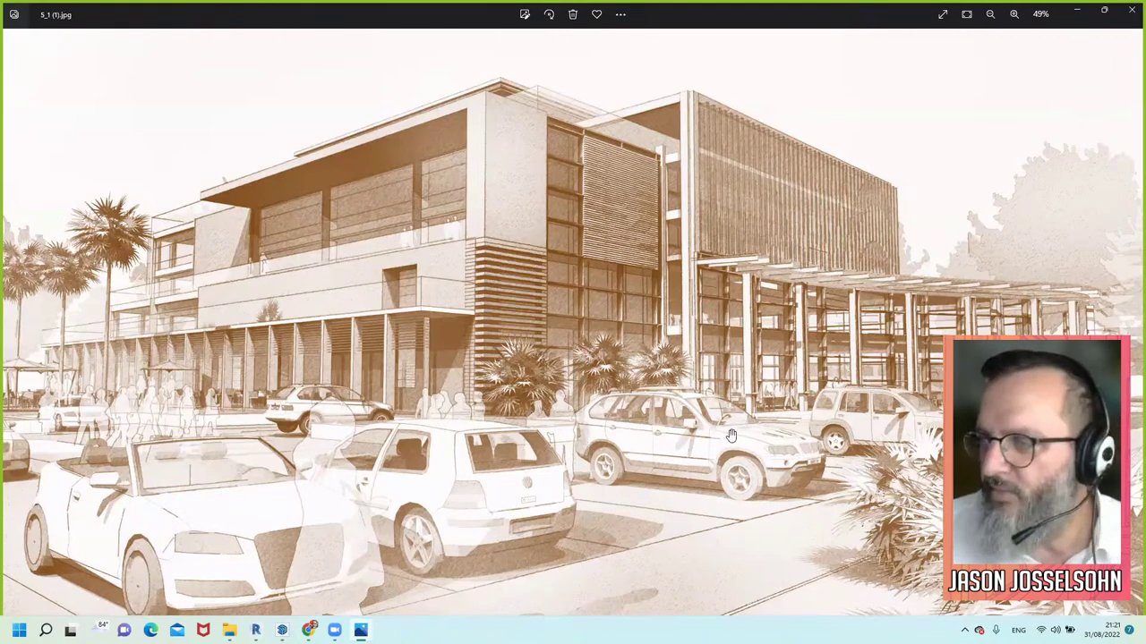
{"action": "scroll", "coordinate": [730, 435], "scroll_direction": "up", "scroll_amount": 1}
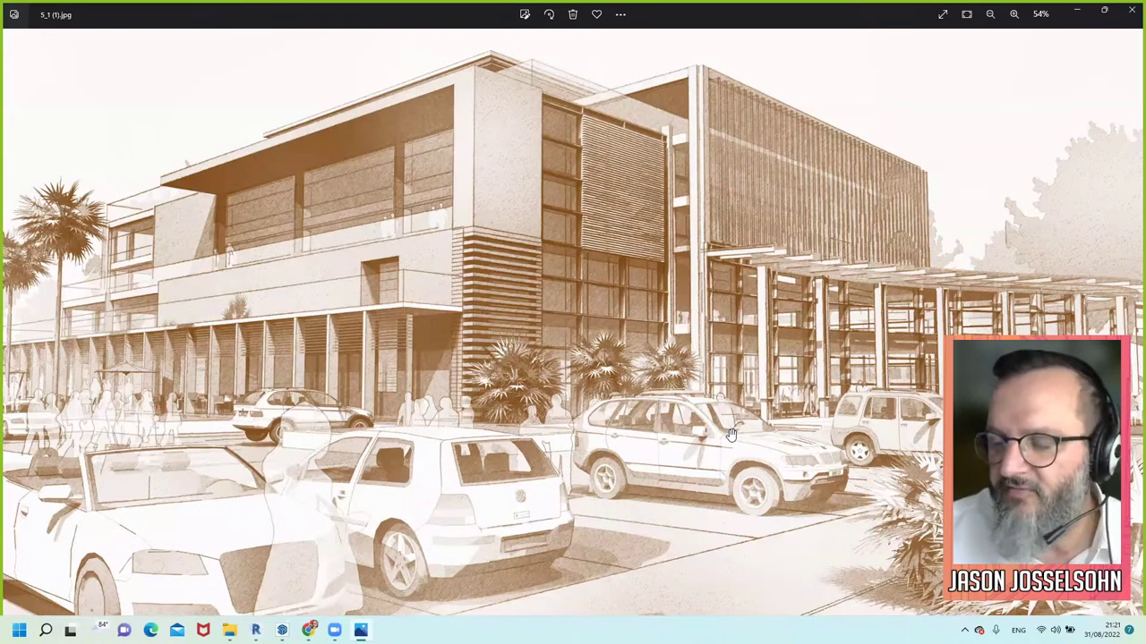
{"action": "scroll", "coordinate": [730, 435], "scroll_direction": "up", "scroll_amount": 2}
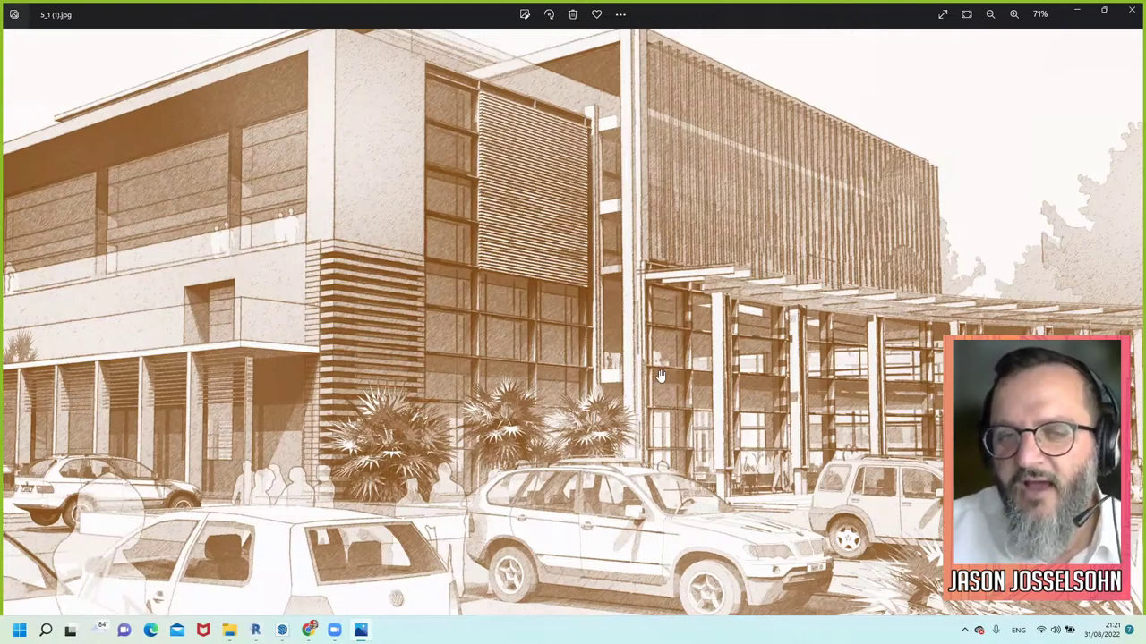
{"action": "left_click_drag", "start_coordinate": [644, 419], "coordinate": [622, 446]}
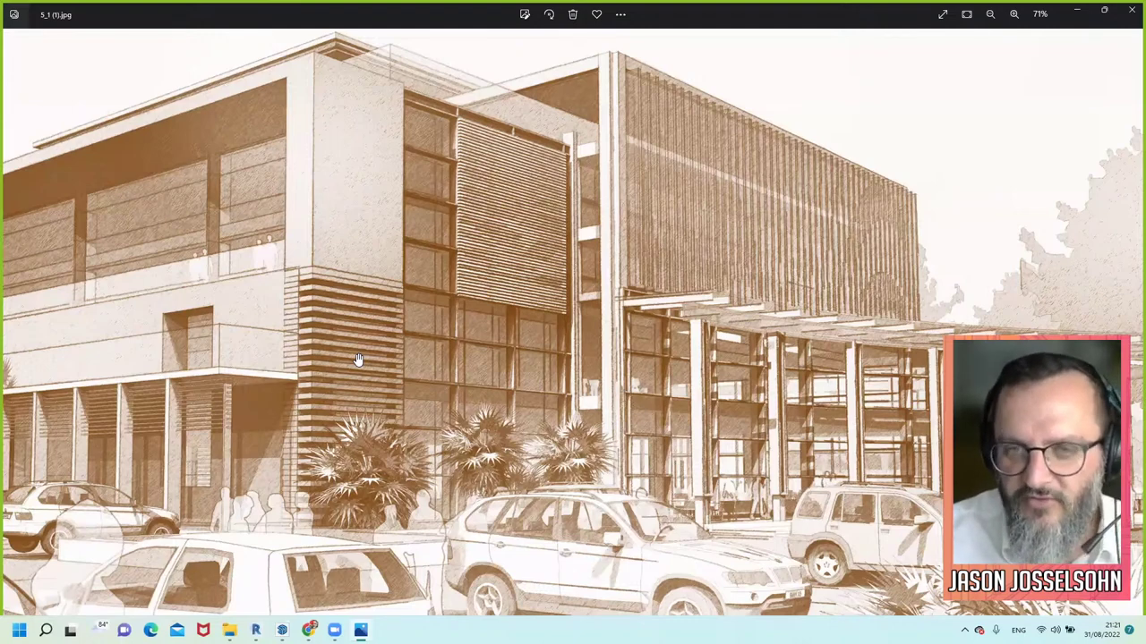
{"action": "left_click_drag", "start_coordinate": [356, 359], "coordinate": [186, 341]}
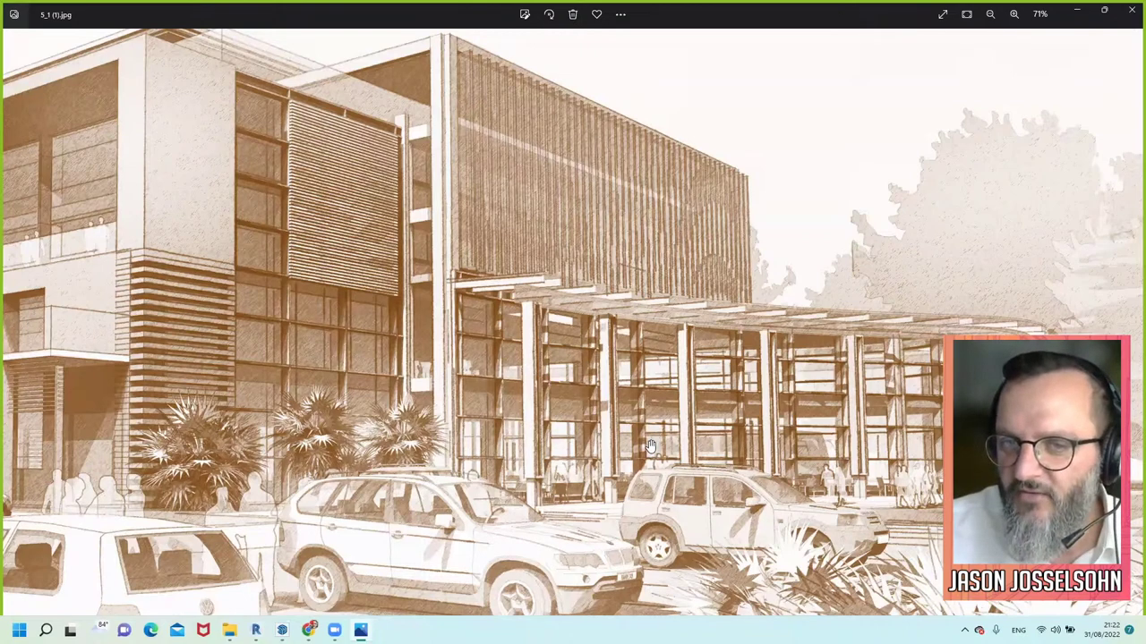
{"action": "scroll", "coordinate": [650, 446], "scroll_direction": "down", "scroll_amount": 2}
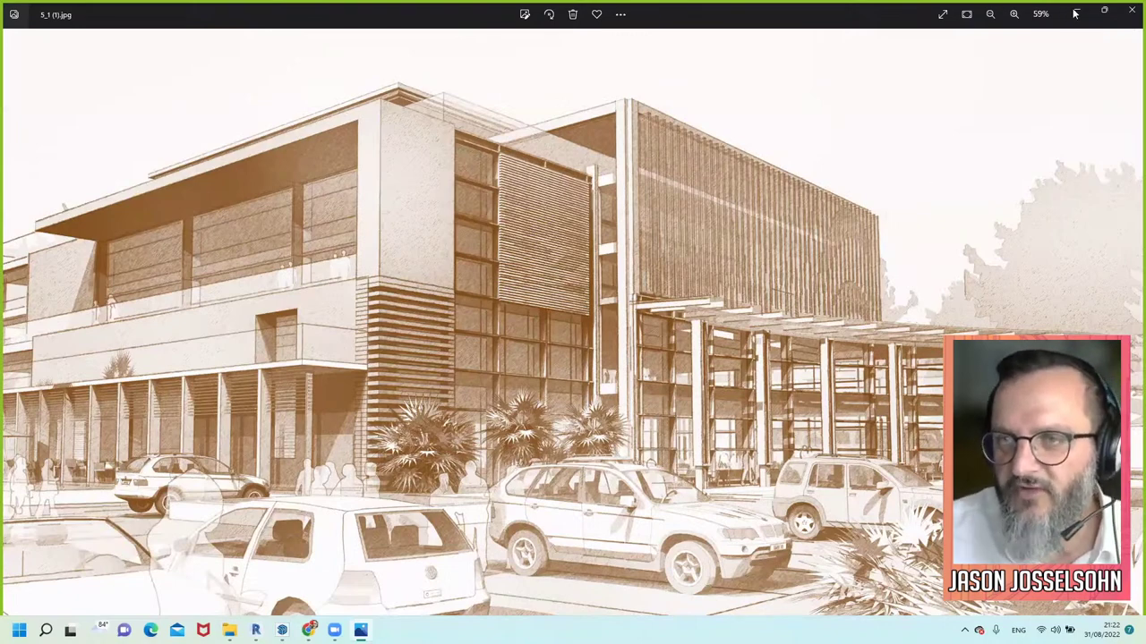
Switch briefly to Revit's 3D hotel view, then return to slide 25 of REVIT PURE
{"action": "key", "text": "alt+Tab"}
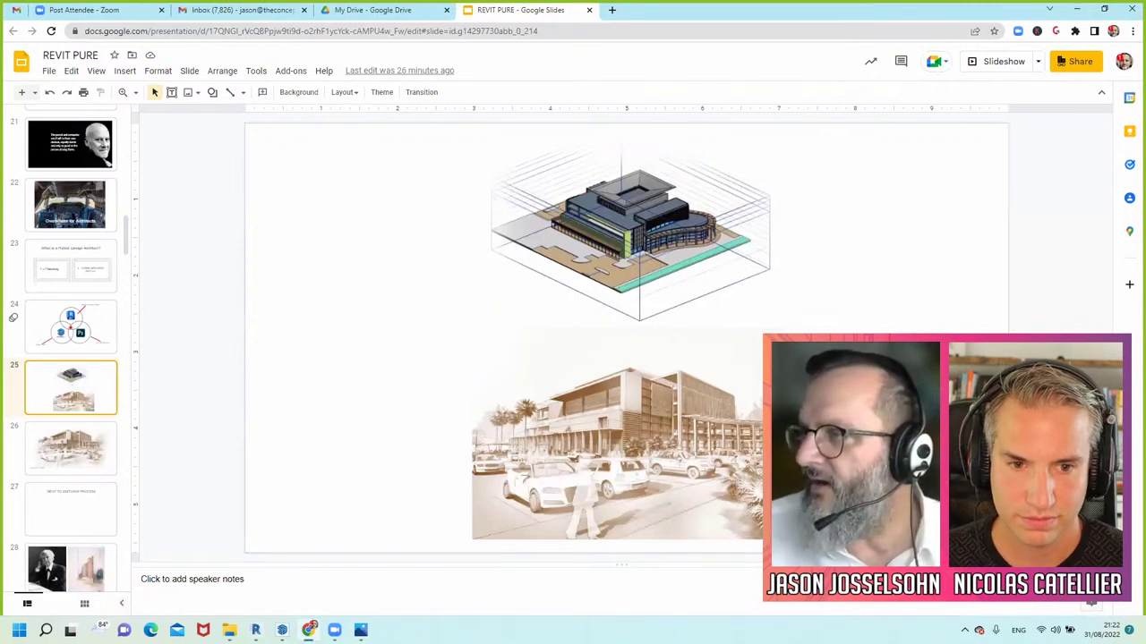
{"action": "key", "text": "alt+Tab"}
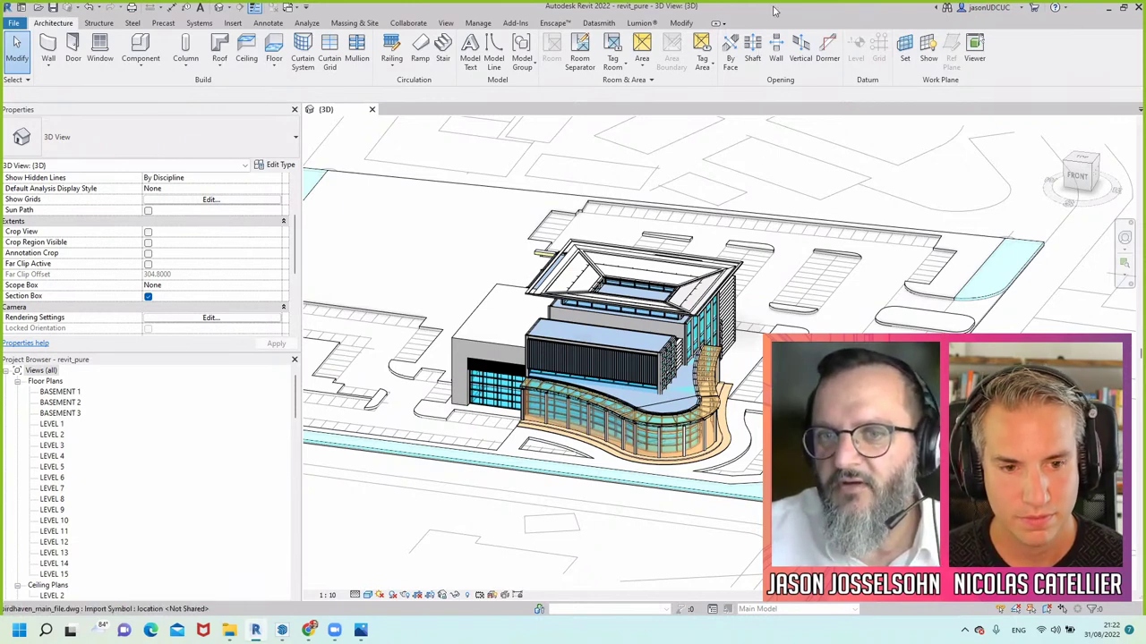
{"action": "key", "text": "alt+Tab"}
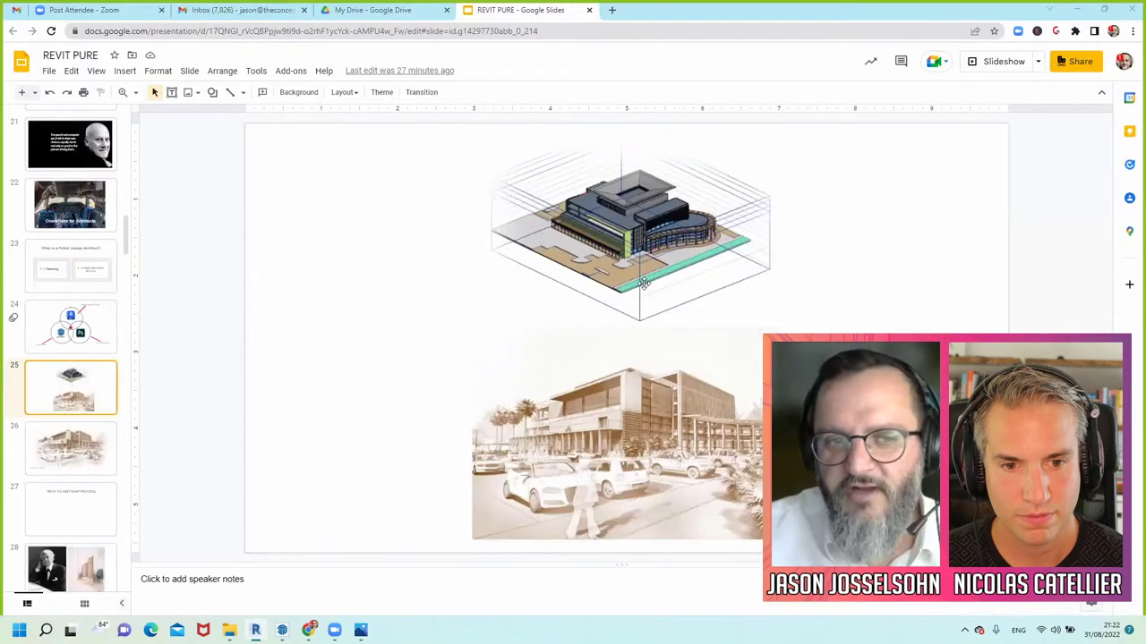
Advance from slide 25 to slide 26, the 'Main Entrance - Driveway' sketch
{"action": "left_click", "coordinate": [552, 329]}
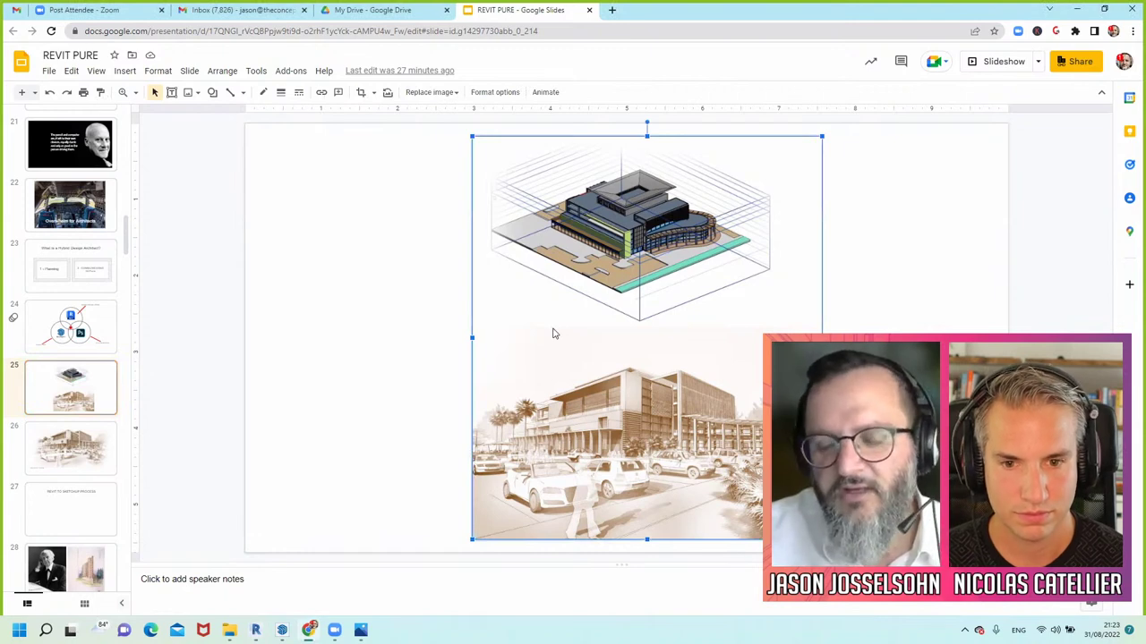
{"action": "key", "text": "Page_Down"}
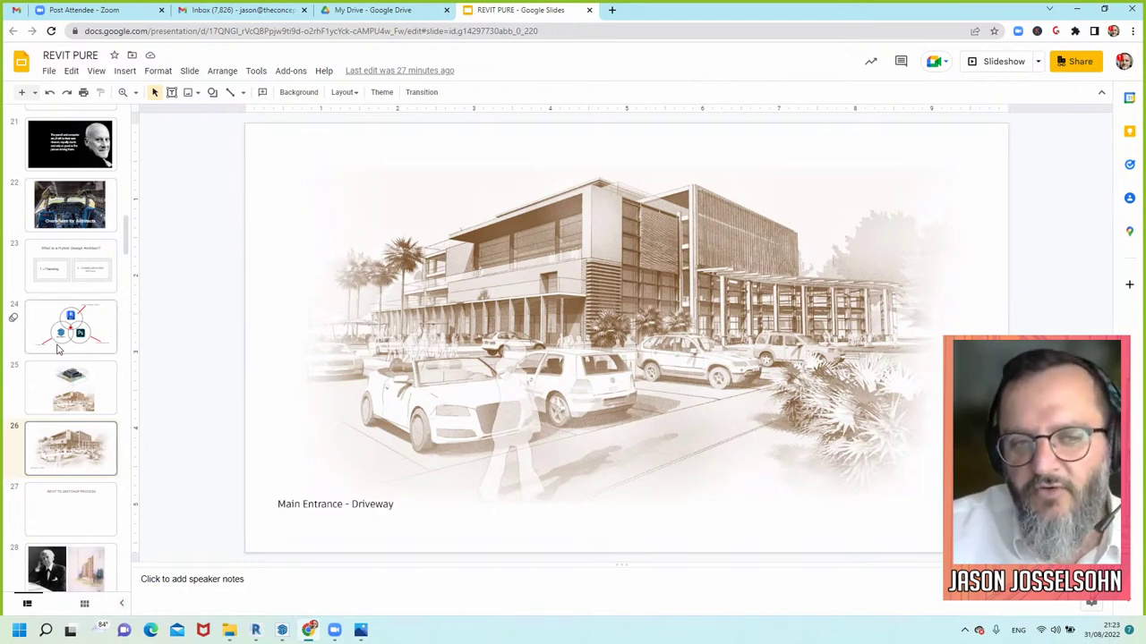
Scroll the filmstrip down and show slide 35, the modern house with swimming pool render
{"action": "scroll", "coordinate": [58, 349], "scroll_direction": "down", "scroll_amount": 1}
{"action": "scroll", "coordinate": [58, 350], "scroll_direction": "down", "scroll_amount": 4}
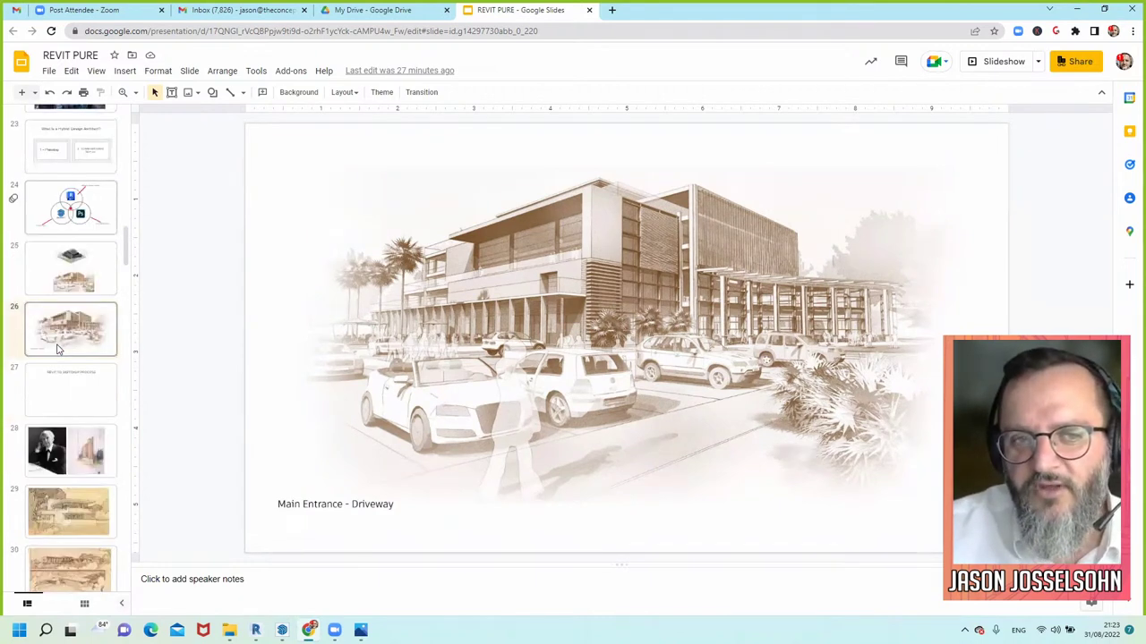
{"action": "scroll", "coordinate": [57, 349], "scroll_direction": "down", "scroll_amount": 2}
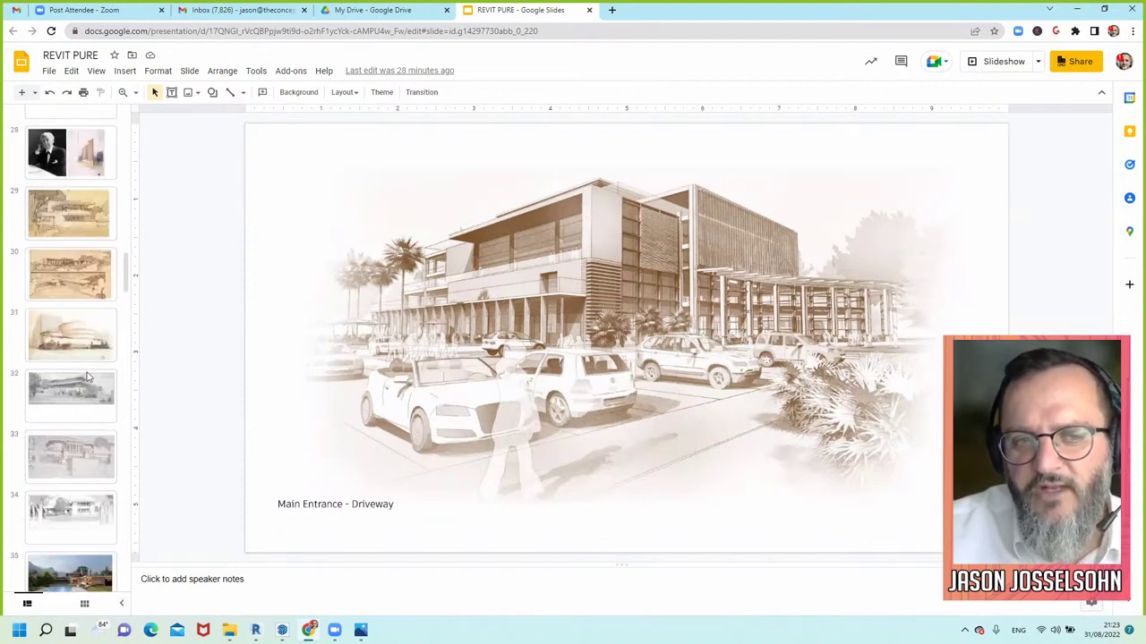
{"action": "scroll", "coordinate": [88, 353], "scroll_direction": "down", "scroll_amount": 4}
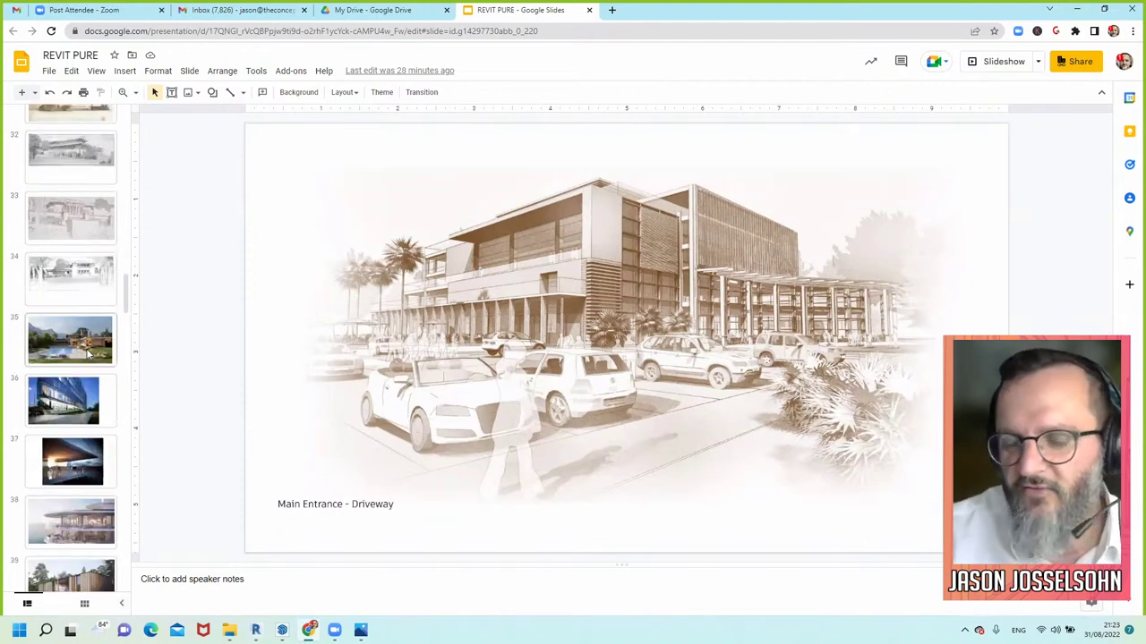
{"action": "left_click", "coordinate": [88, 354]}
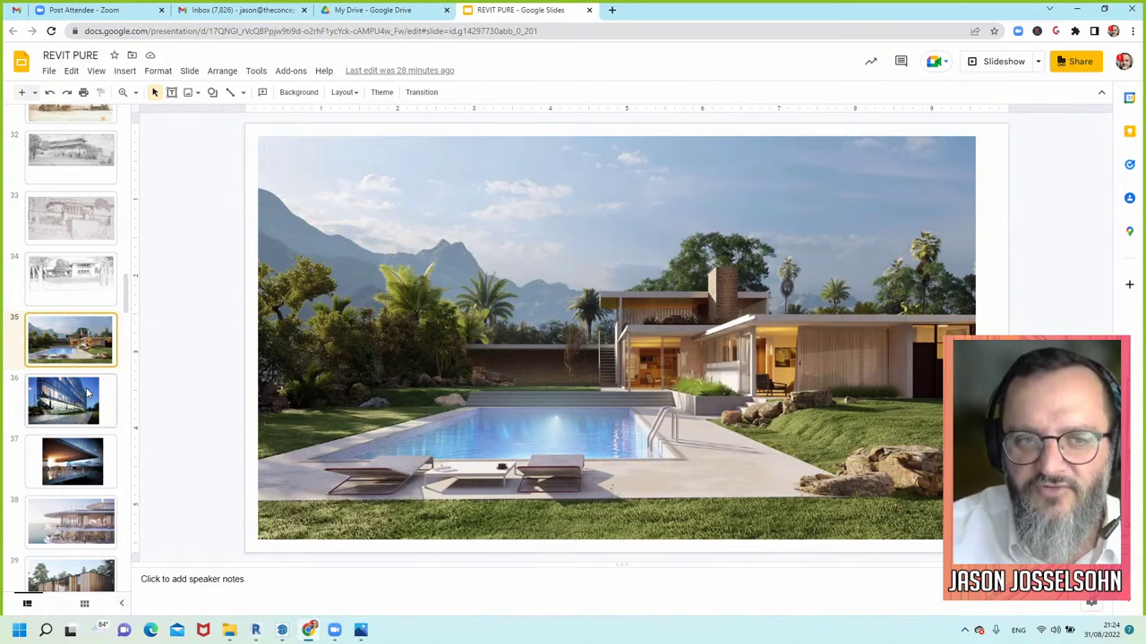
Show slides 36 (glass office), 37 (waterside terrace) and 38 (curved seaside apartments) in turn
{"action": "left_click", "coordinate": [87, 392]}
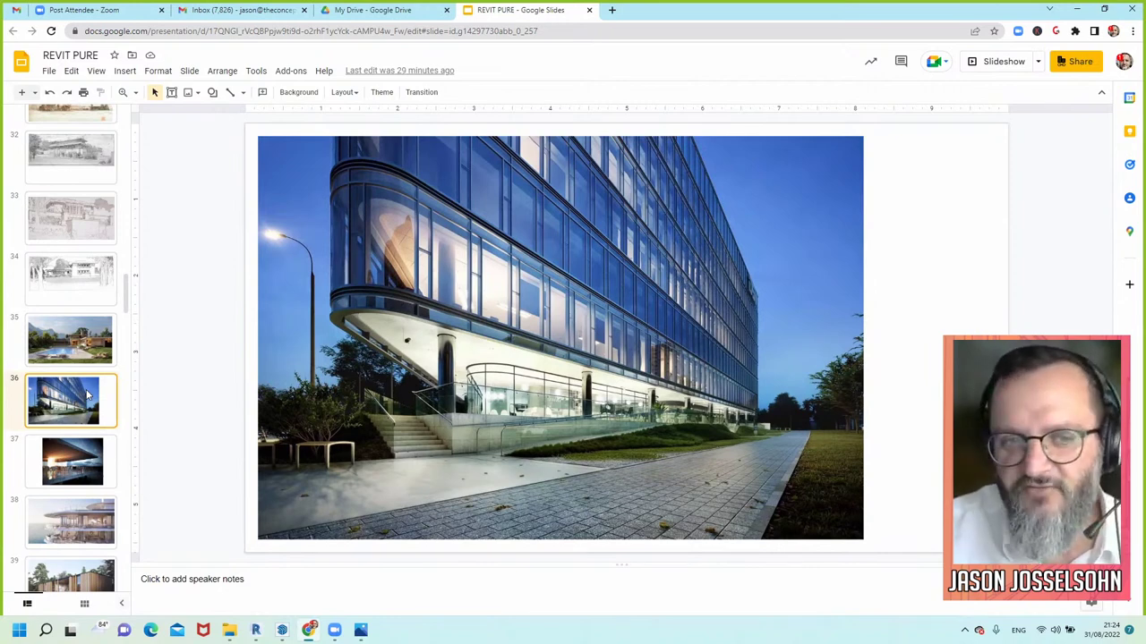
{"action": "left_click", "coordinate": [88, 469]}
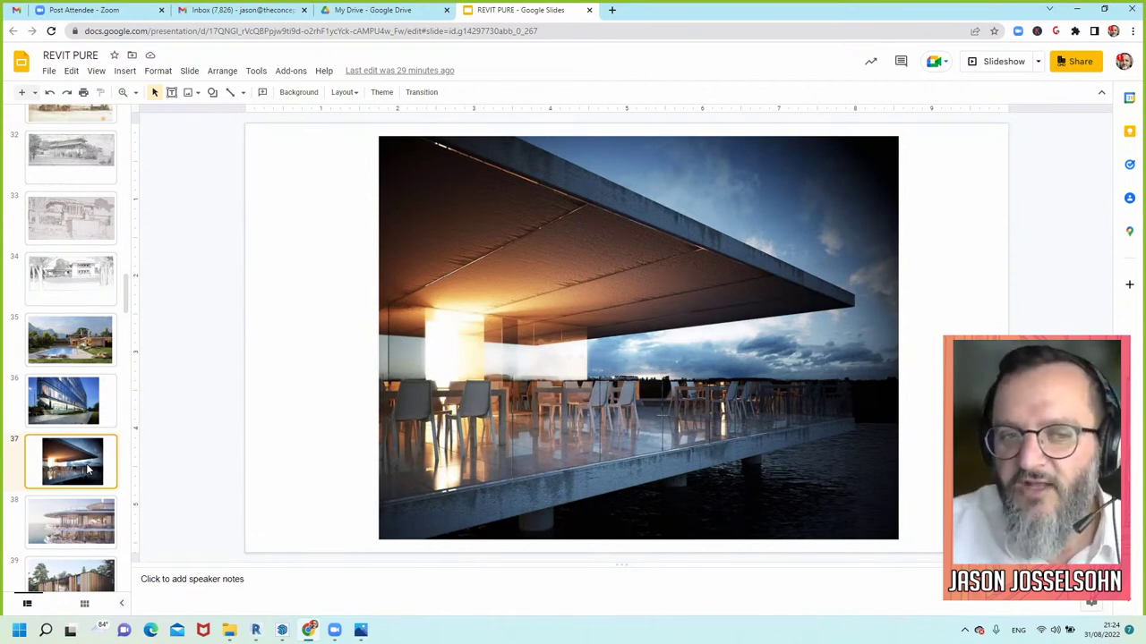
{"action": "scroll", "coordinate": [88, 469], "scroll_direction": "down", "scroll_amount": 1}
{"action": "left_click", "coordinate": [88, 469]}
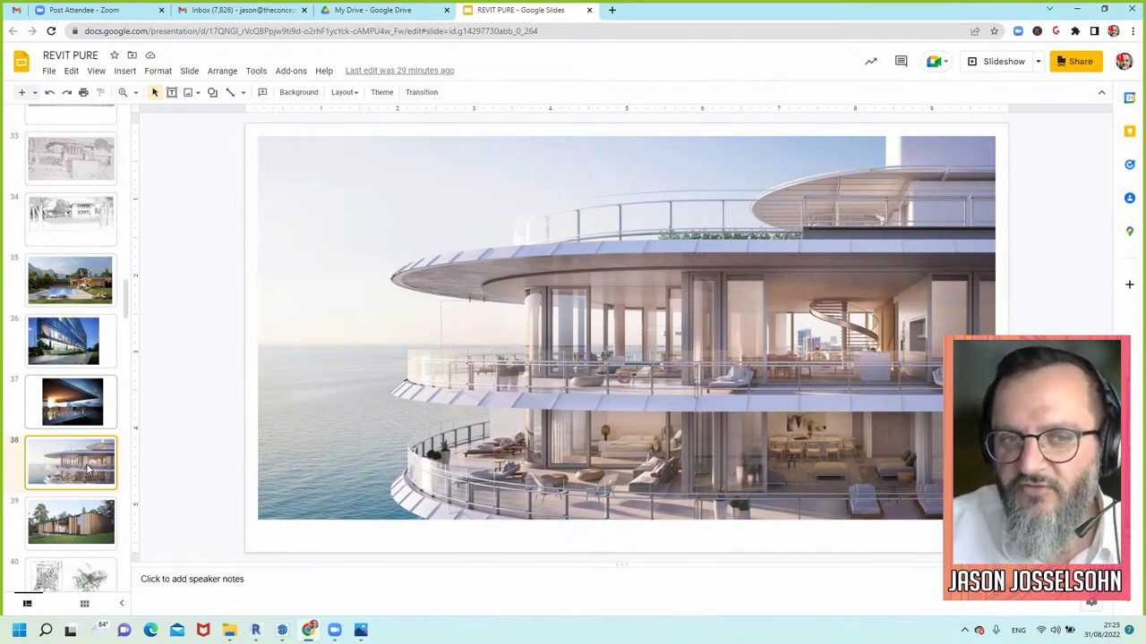
{"action": "scroll", "coordinate": [87, 468], "scroll_direction": "down", "scroll_amount": 2}
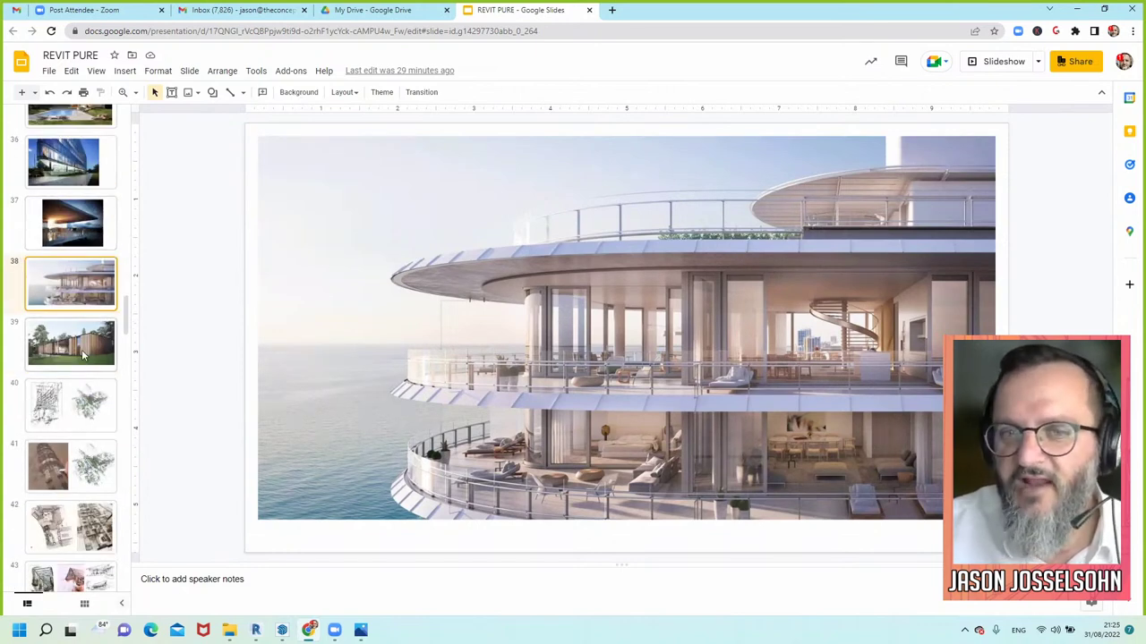
Show slide 39's timber-clad house, then jump to slide 43's architectural sketch collage
{"action": "left_click", "coordinate": [84, 355]}
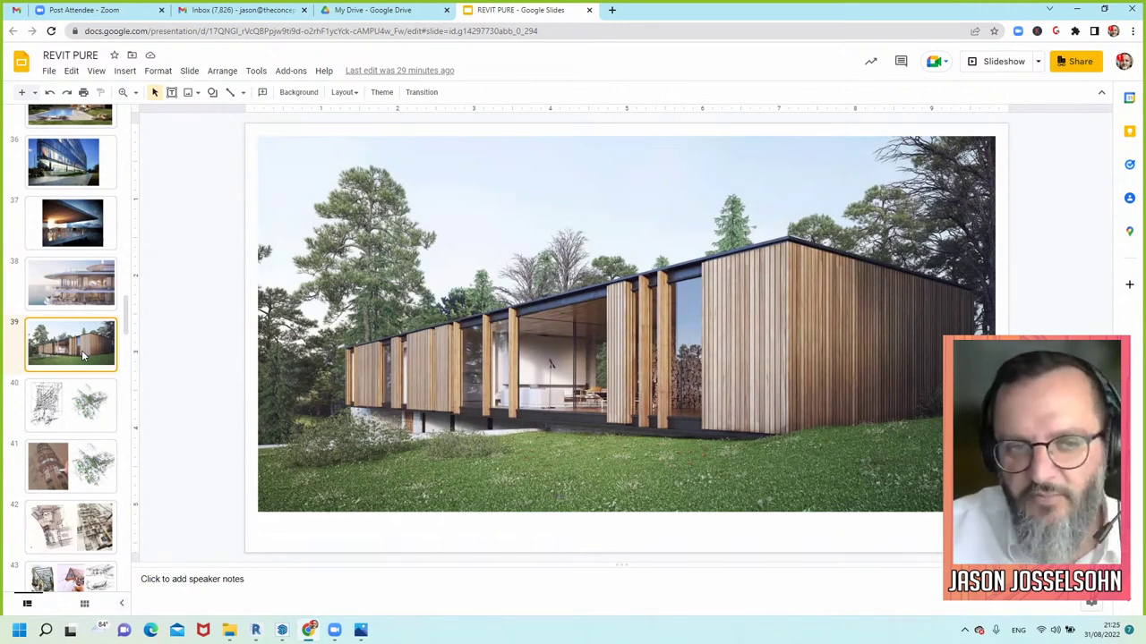
{"action": "scroll", "coordinate": [83, 355], "scroll_direction": "down", "scroll_amount": 1}
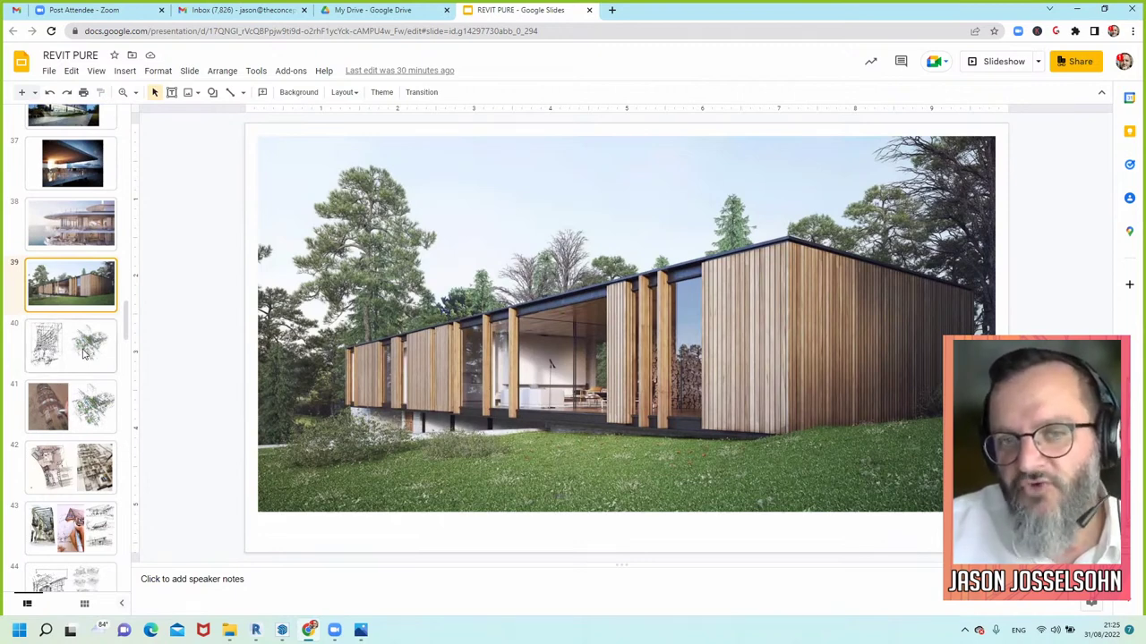
{"action": "scroll", "coordinate": [82, 355], "scroll_direction": "down", "scroll_amount": 1}
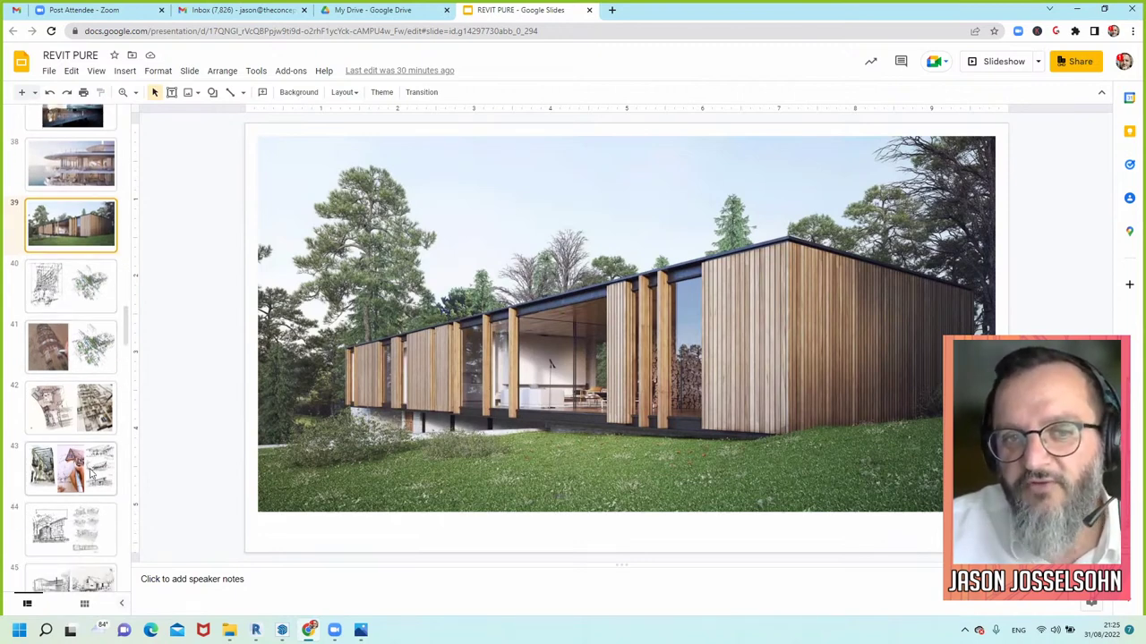
{"action": "left_click", "coordinate": [90, 474]}
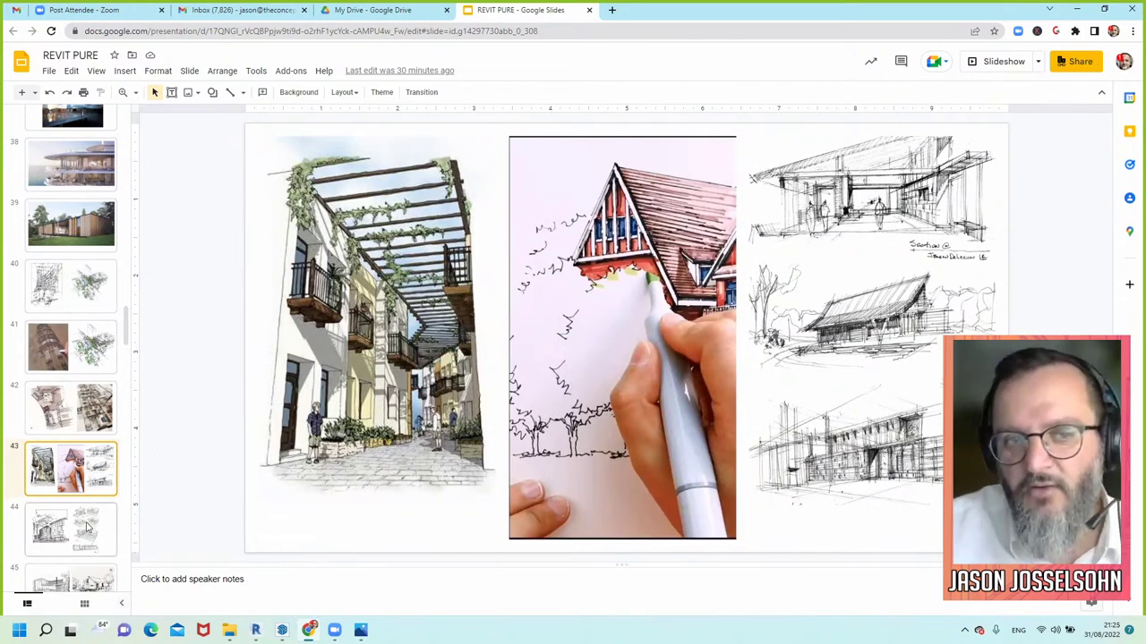
Show slides 45 (line sketches), 46 (NAWABI residence) and 48 (sections and bamboo tower)
{"action": "scroll", "coordinate": [87, 528], "scroll_direction": "down", "scroll_amount": 3}
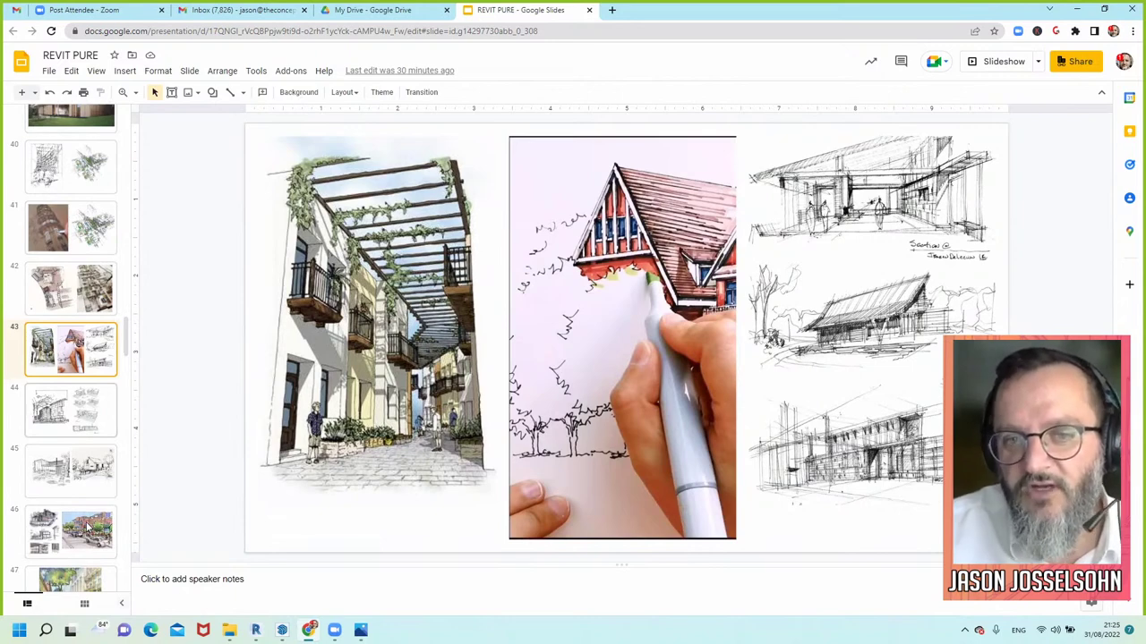
{"action": "left_click", "coordinate": [74, 477]}
{"action": "scroll", "coordinate": [70, 448], "scroll_direction": "down", "scroll_amount": 4}
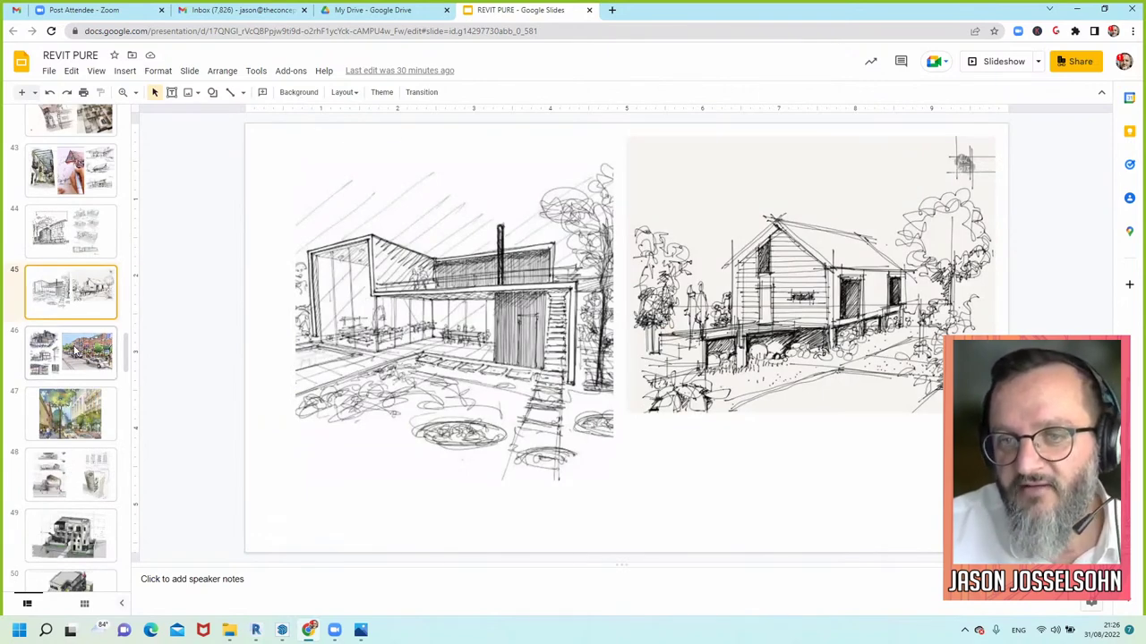
{"action": "left_click", "coordinate": [77, 354]}
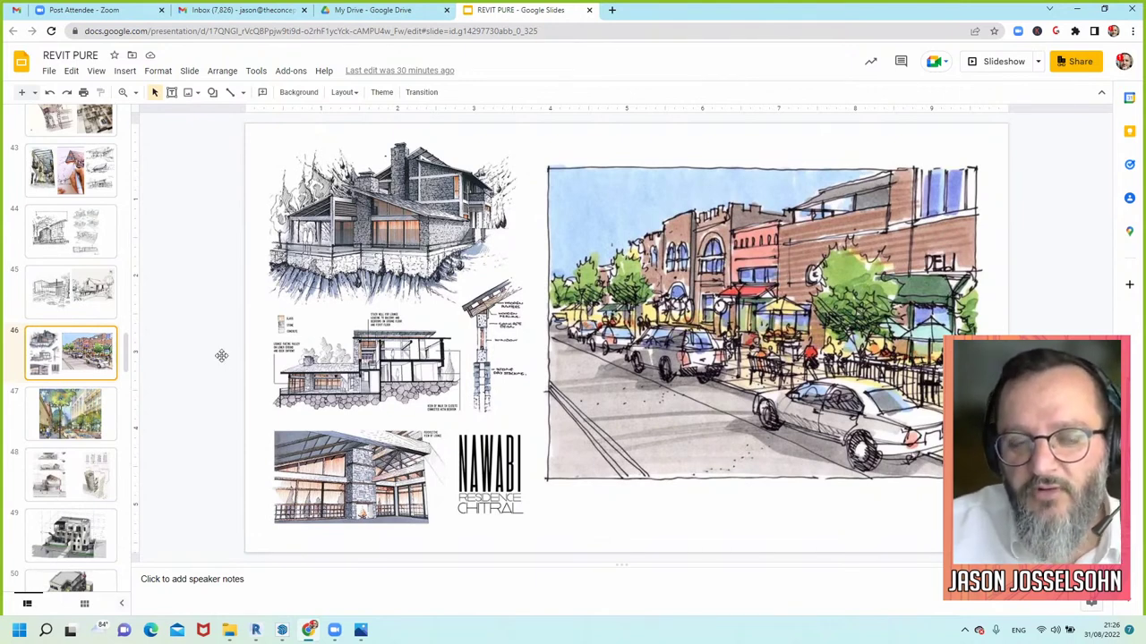
{"action": "left_click", "coordinate": [67, 489]}
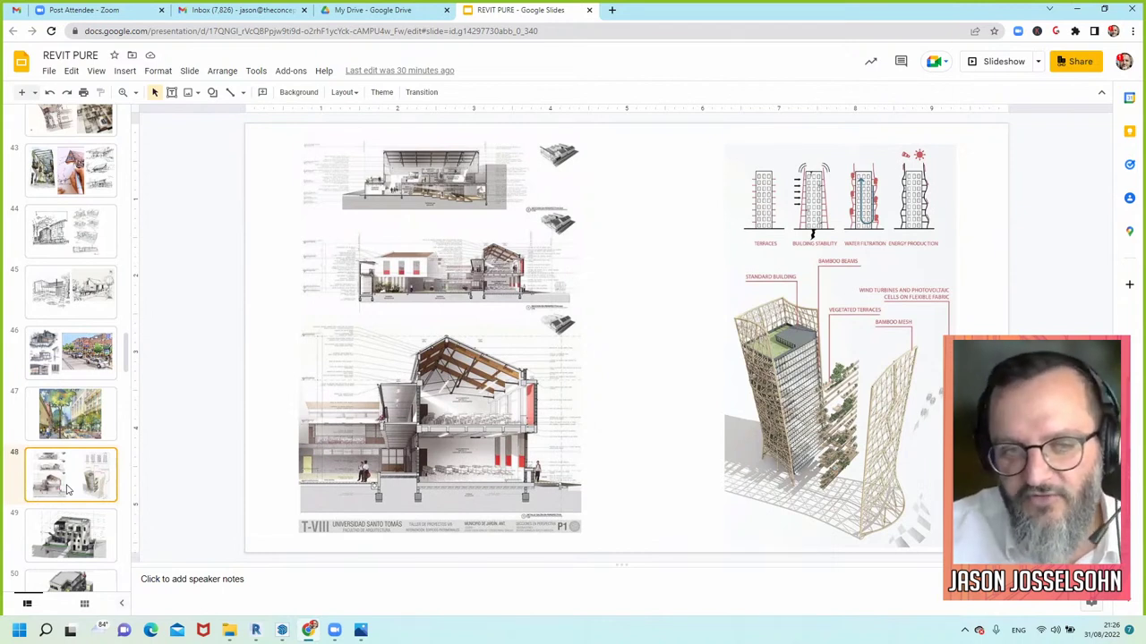
Scroll down the filmstrip and show slide 49, the rendered apartment building
{"action": "scroll", "coordinate": [67, 489], "scroll_direction": "down", "scroll_amount": 1}
{"action": "scroll", "coordinate": [69, 488], "scroll_direction": "down", "scroll_amount": 1}
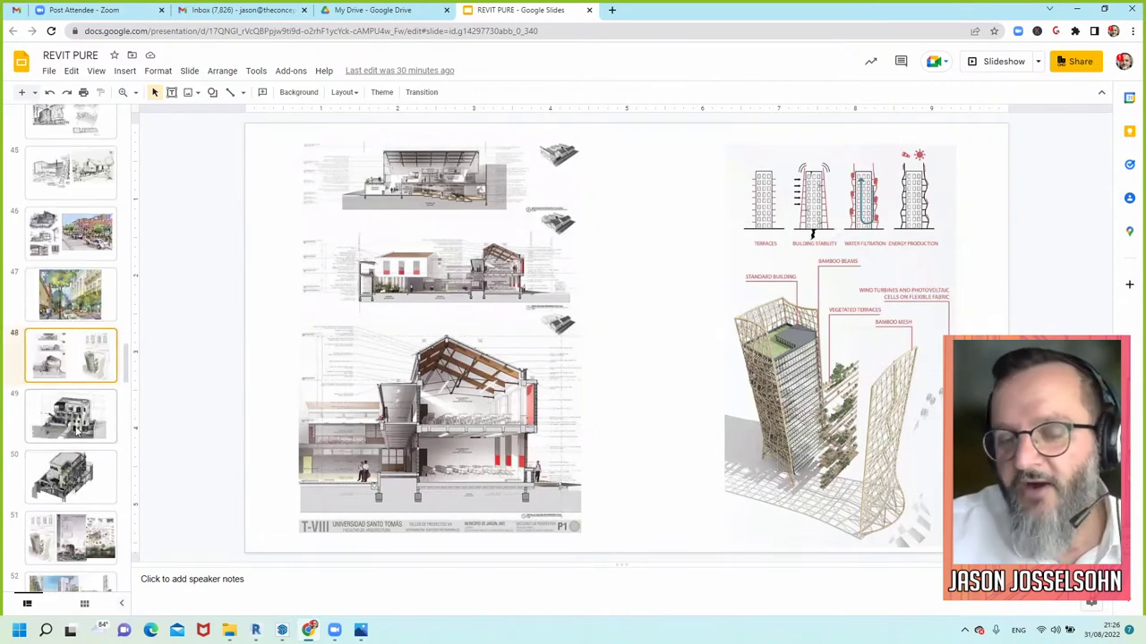
{"action": "left_click", "coordinate": [77, 430]}
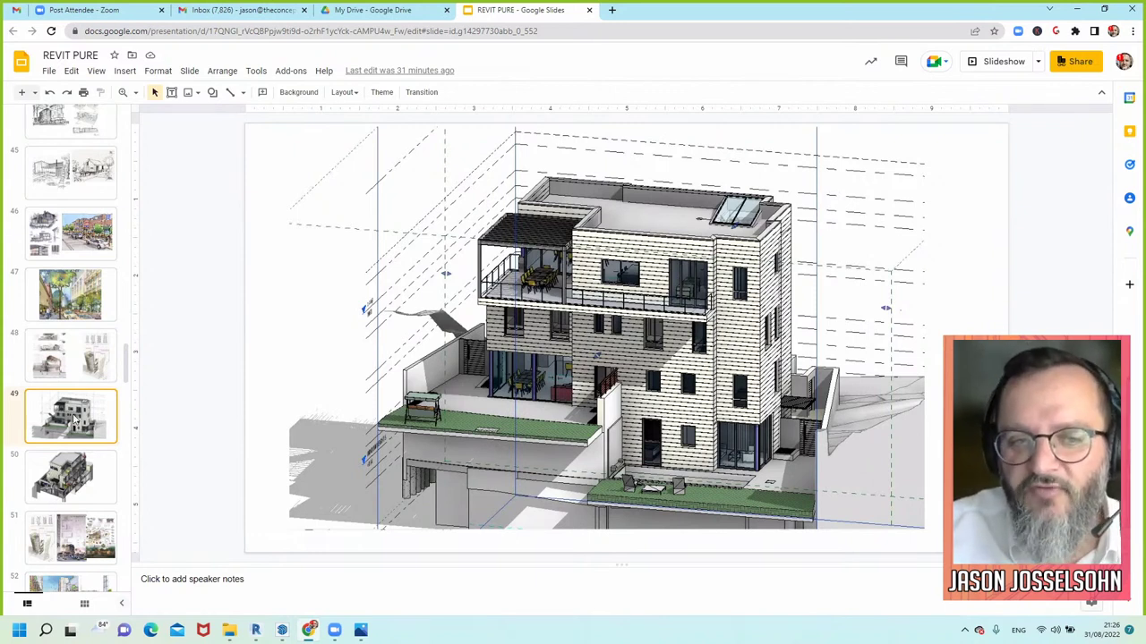
Show the Artful Coffee and Hot Coffee café sketch slides, then scroll further down the filmstrip
{"action": "scroll", "coordinate": [71, 415], "scroll_direction": "down", "scroll_amount": 3}
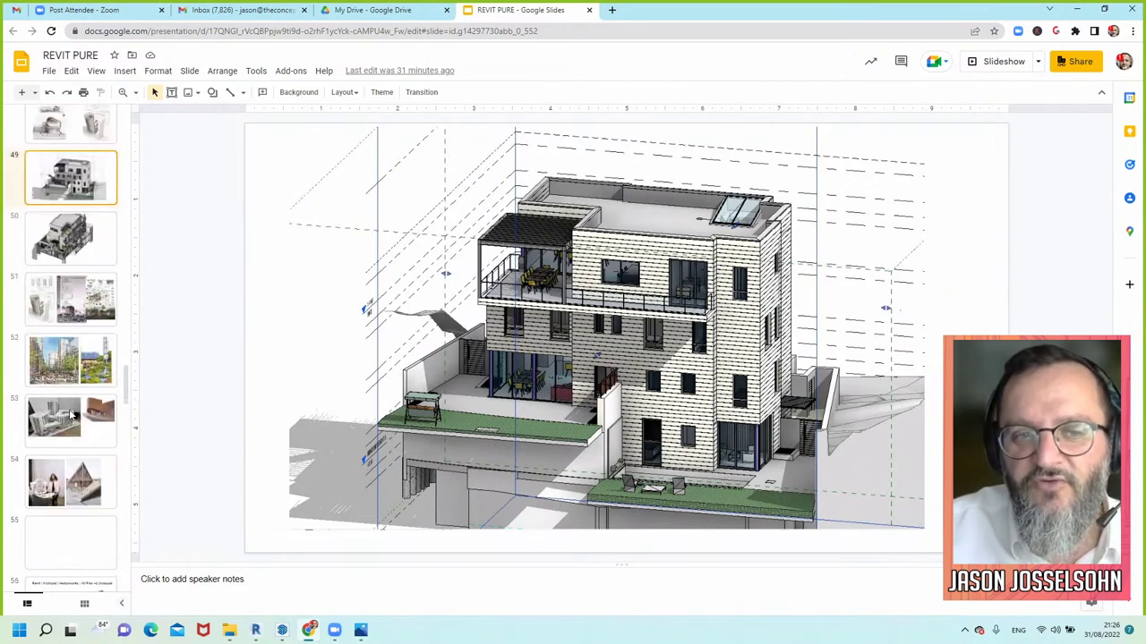
{"action": "scroll", "coordinate": [71, 415], "scroll_direction": "down", "scroll_amount": 2}
{"action": "scroll", "coordinate": [72, 414], "scroll_direction": "down", "scroll_amount": 3}
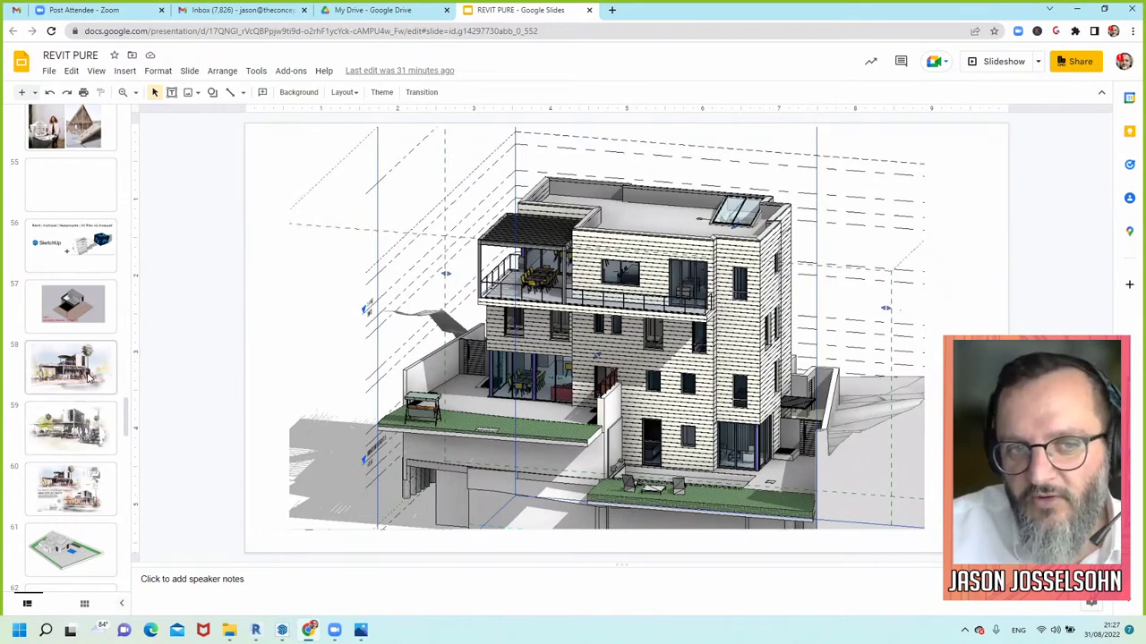
{"action": "left_click", "coordinate": [88, 378]}
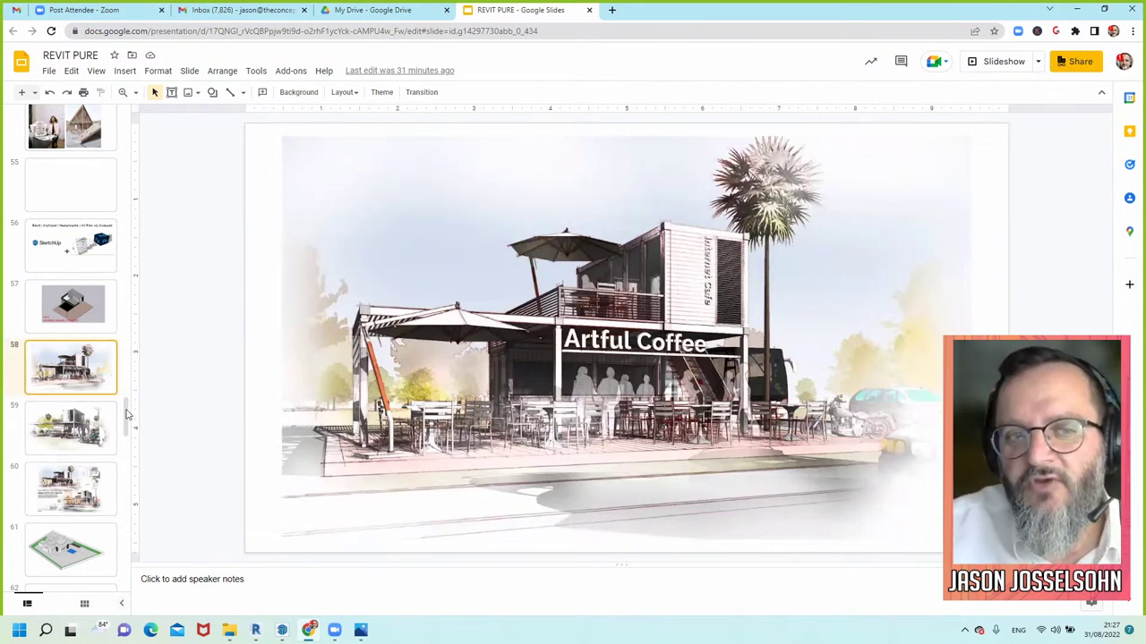
{"action": "left_click", "coordinate": [71, 429]}
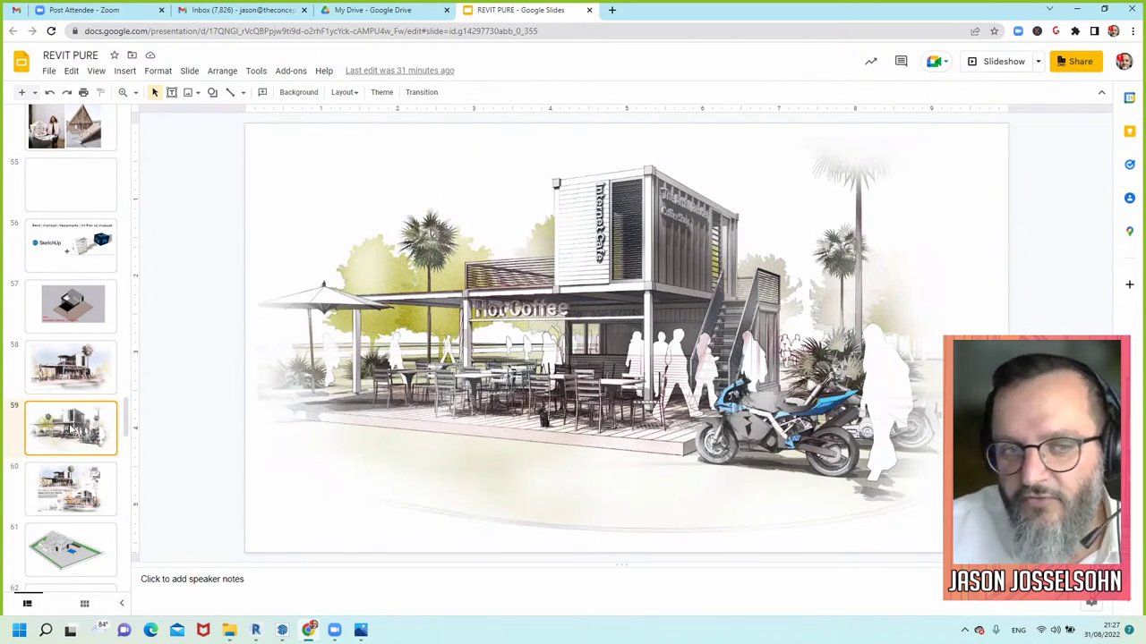
{"action": "scroll", "coordinate": [71, 428], "scroll_direction": "down", "scroll_amount": 2}
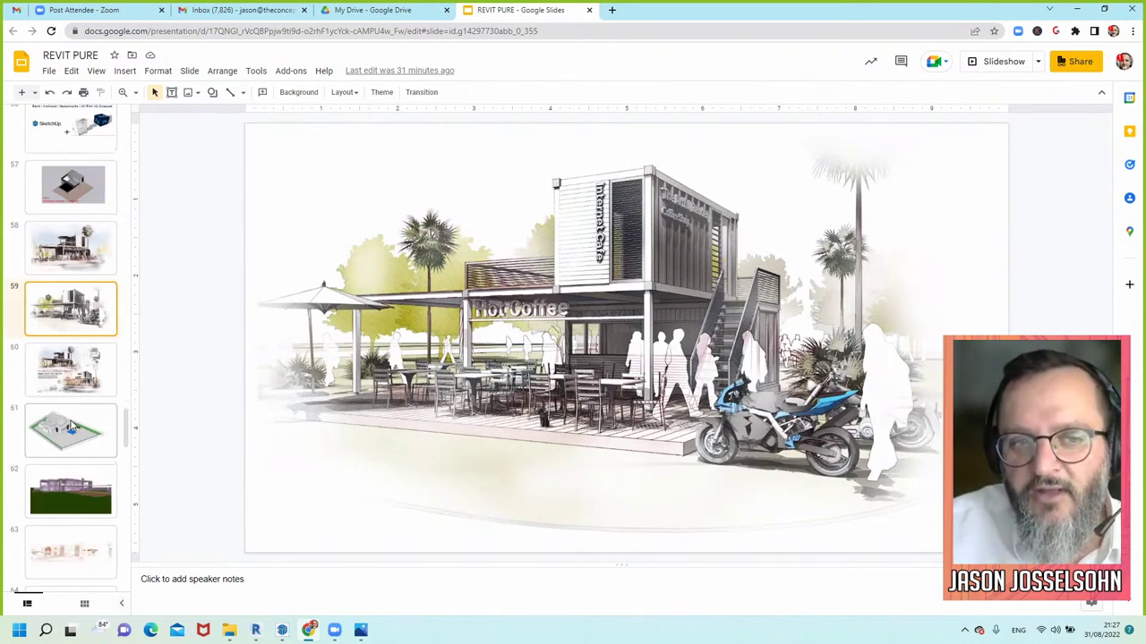
{"action": "scroll", "coordinate": [71, 427], "scroll_direction": "down", "scroll_amount": 1}
Show slides 61 (house site model), 62 (purple house render) and 65 (watercolour poolside house)
{"action": "left_click", "coordinate": [75, 382]}
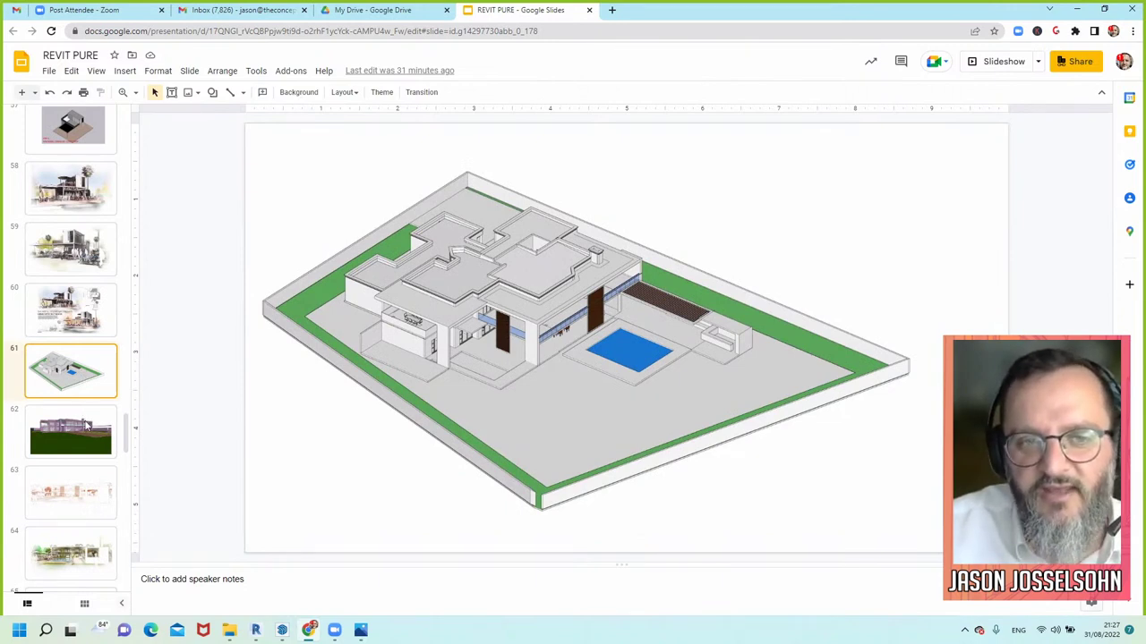
{"action": "left_click", "coordinate": [86, 426]}
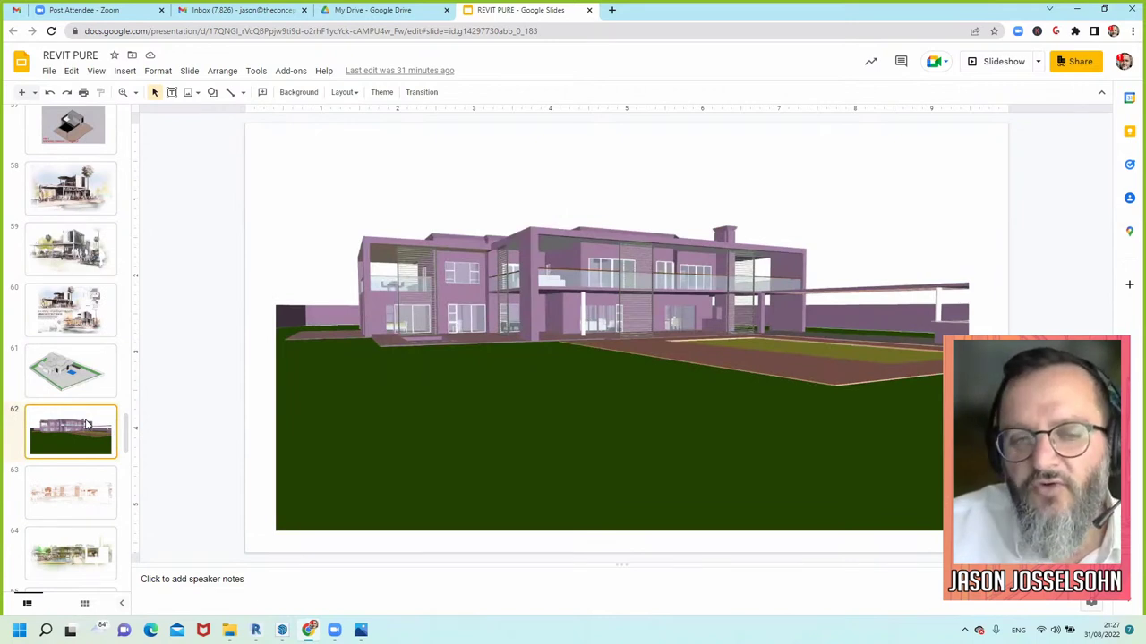
{"action": "scroll", "coordinate": [87, 426], "scroll_direction": "down", "scroll_amount": 3}
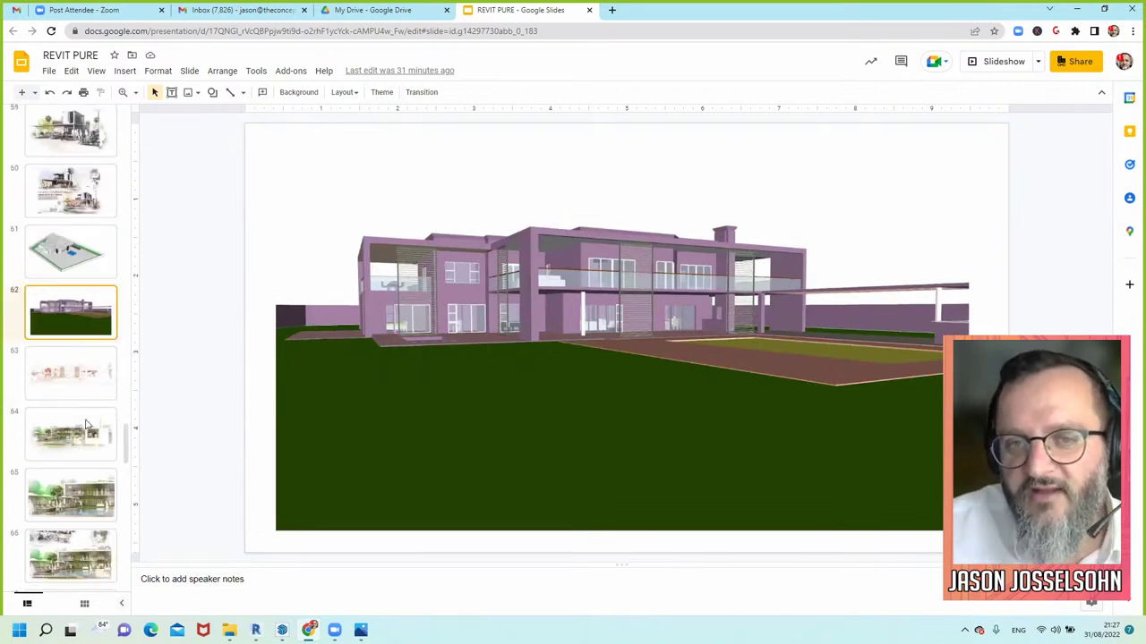
{"action": "scroll", "coordinate": [79, 434], "scroll_direction": "down", "scroll_amount": 1}
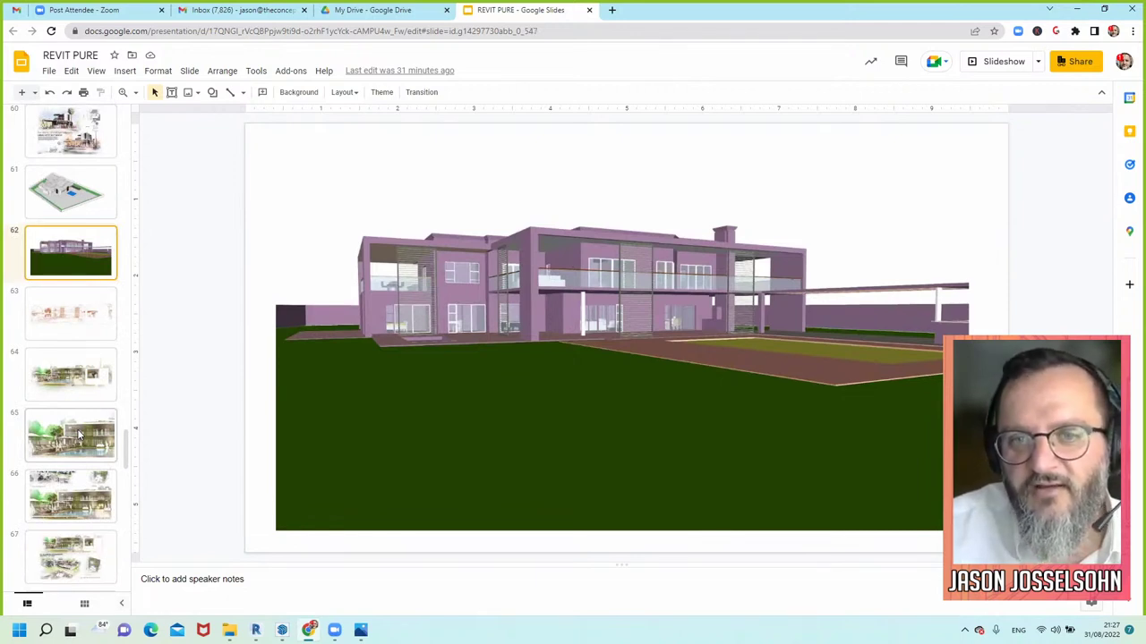
{"action": "left_click", "coordinate": [79, 434]}
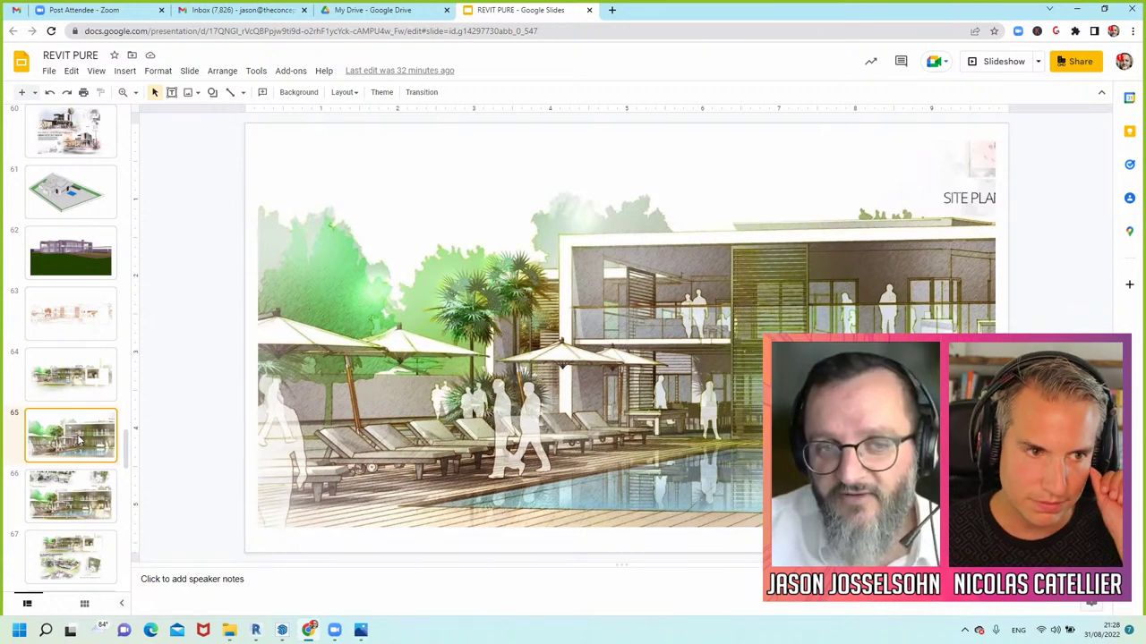
{"action": "scroll", "coordinate": [78, 436], "scroll_direction": "down", "scroll_amount": 1}
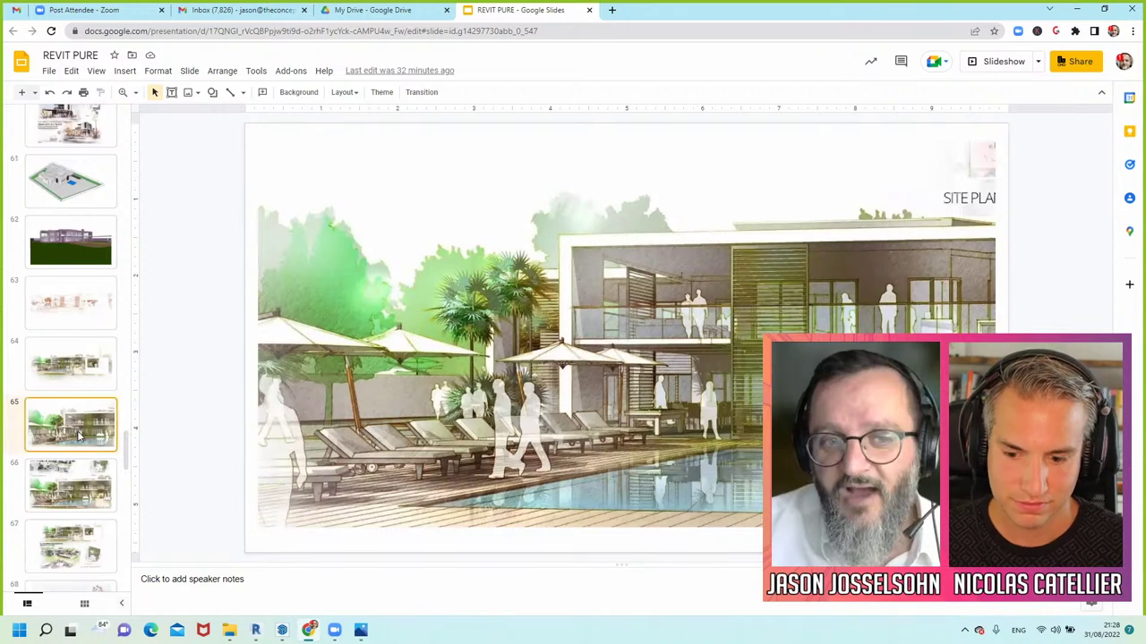
{"action": "scroll", "coordinate": [77, 436], "scroll_direction": "down", "scroll_amount": 1}
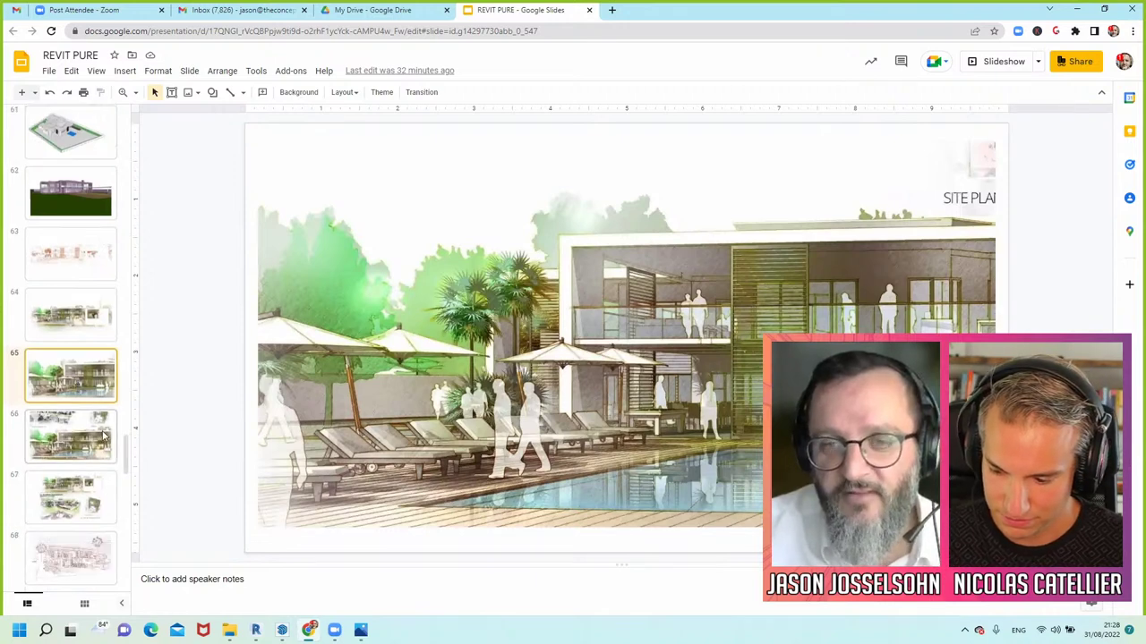
Go from the slide 66 hotel perspectives to slide 75, the Grande Hotel pencil sketch
{"action": "left_click", "coordinate": [105, 434]}
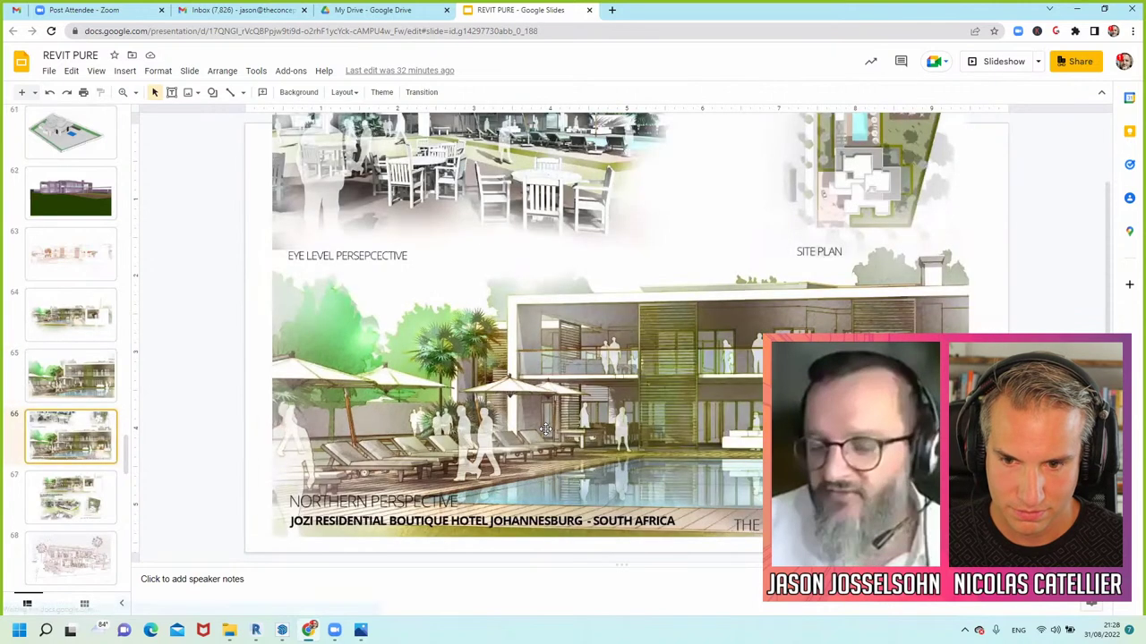
{"action": "scroll", "coordinate": [546, 430], "scroll_direction": "up", "scroll_amount": 1}
{"action": "scroll", "coordinate": [545, 430], "scroll_direction": "down", "scroll_amount": 1}
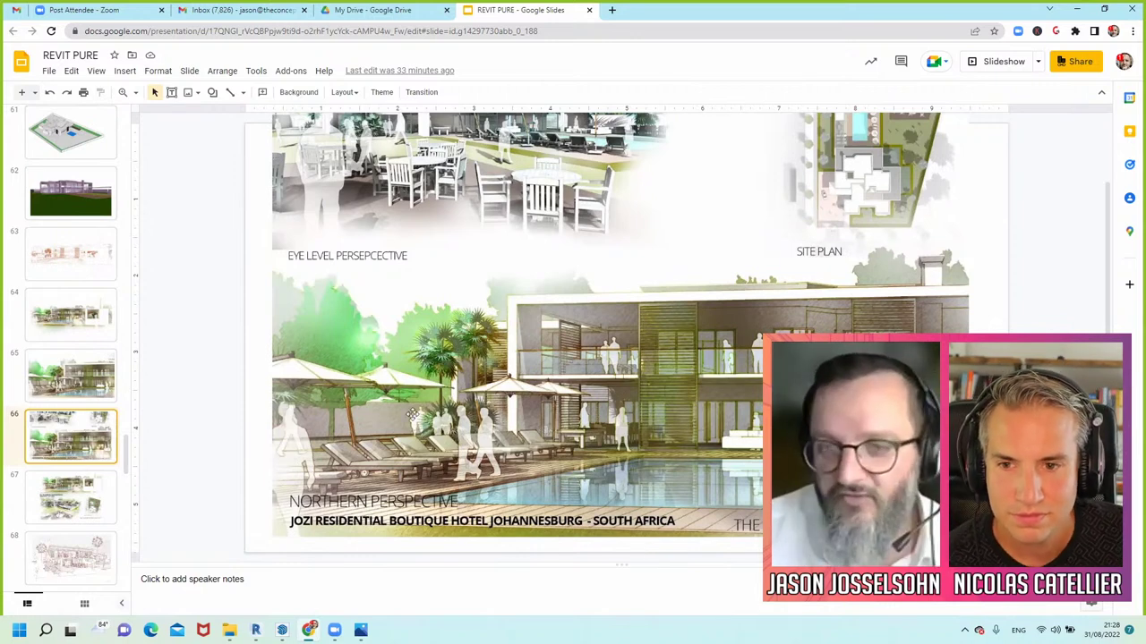
{"action": "scroll", "coordinate": [81, 417], "scroll_direction": "down", "scroll_amount": 3}
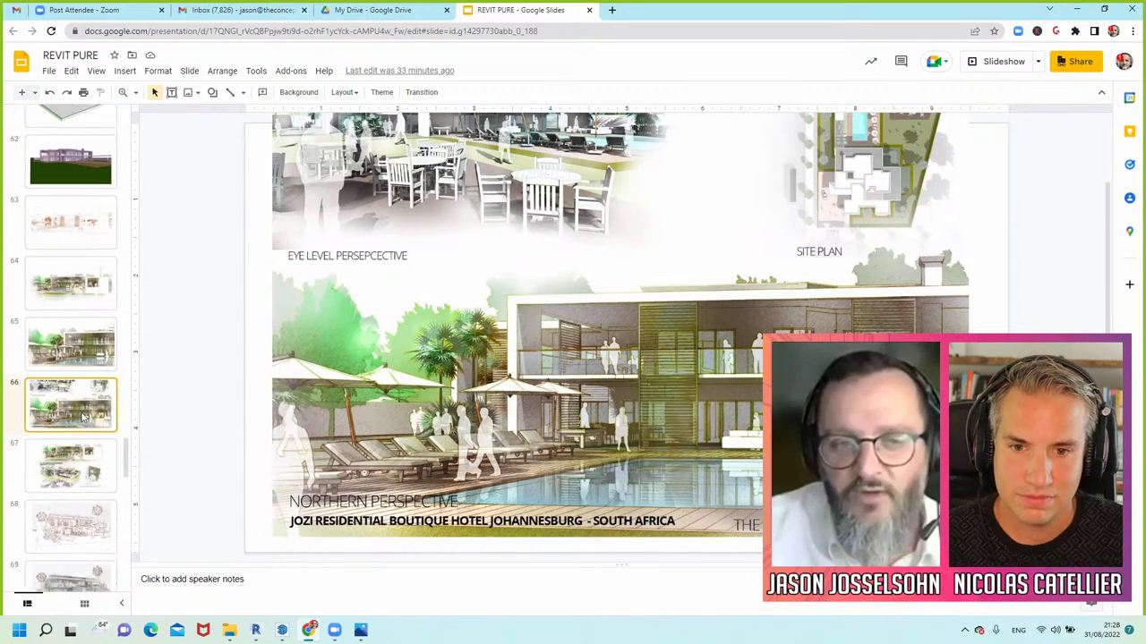
{"action": "scroll", "coordinate": [79, 414], "scroll_direction": "down", "scroll_amount": 3}
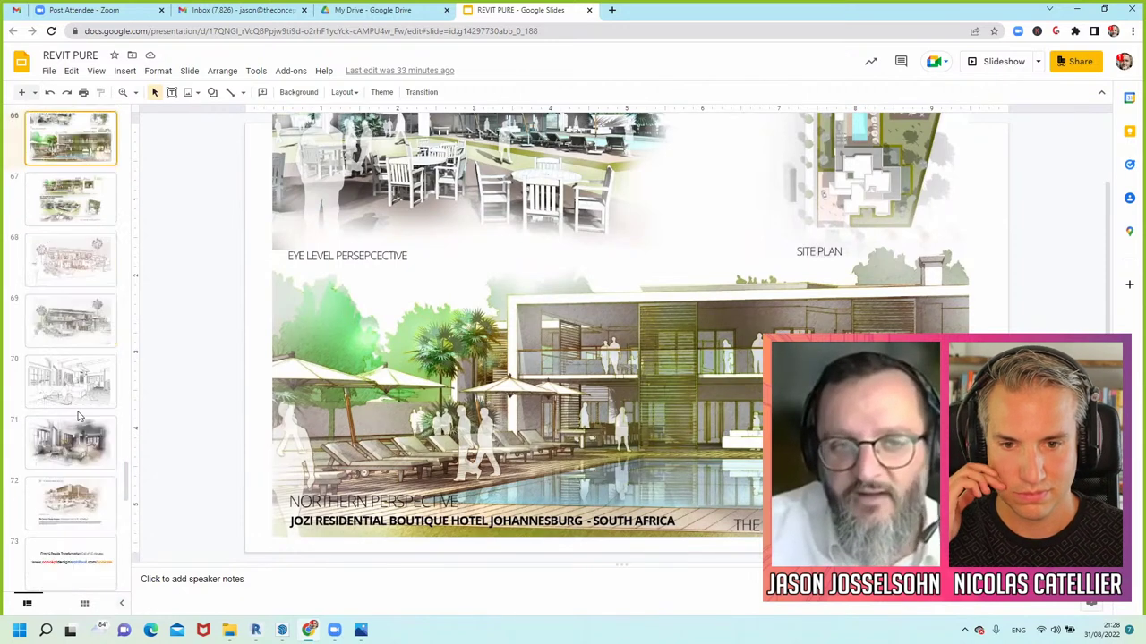
{"action": "scroll", "coordinate": [66, 387], "scroll_direction": "down", "scroll_amount": 3}
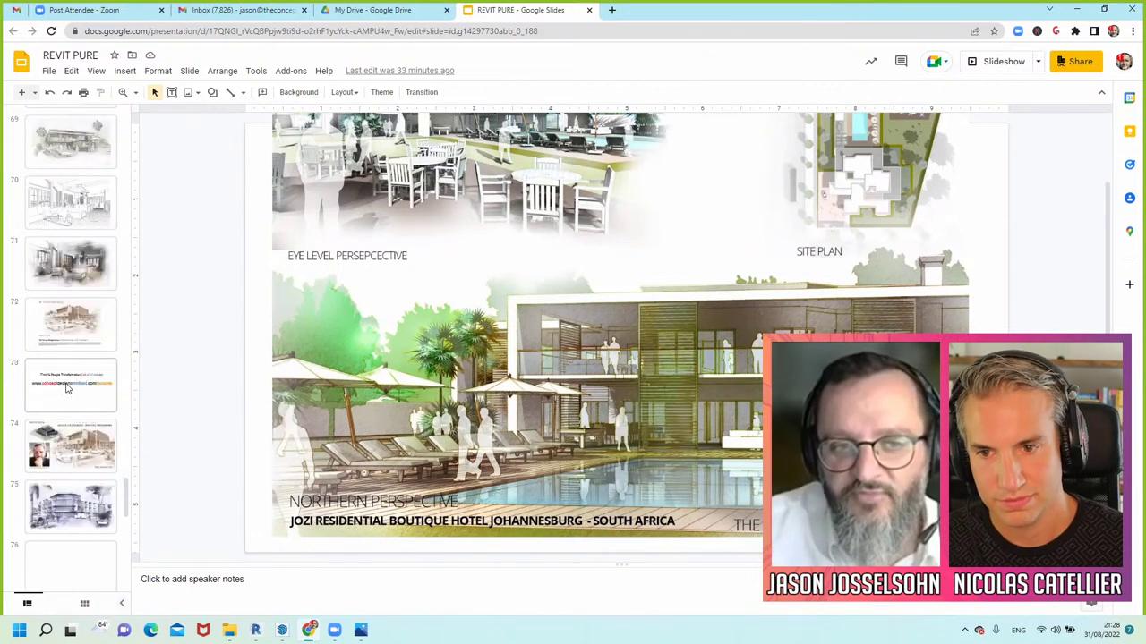
{"action": "scroll", "coordinate": [65, 387], "scroll_direction": "down", "scroll_amount": 2}
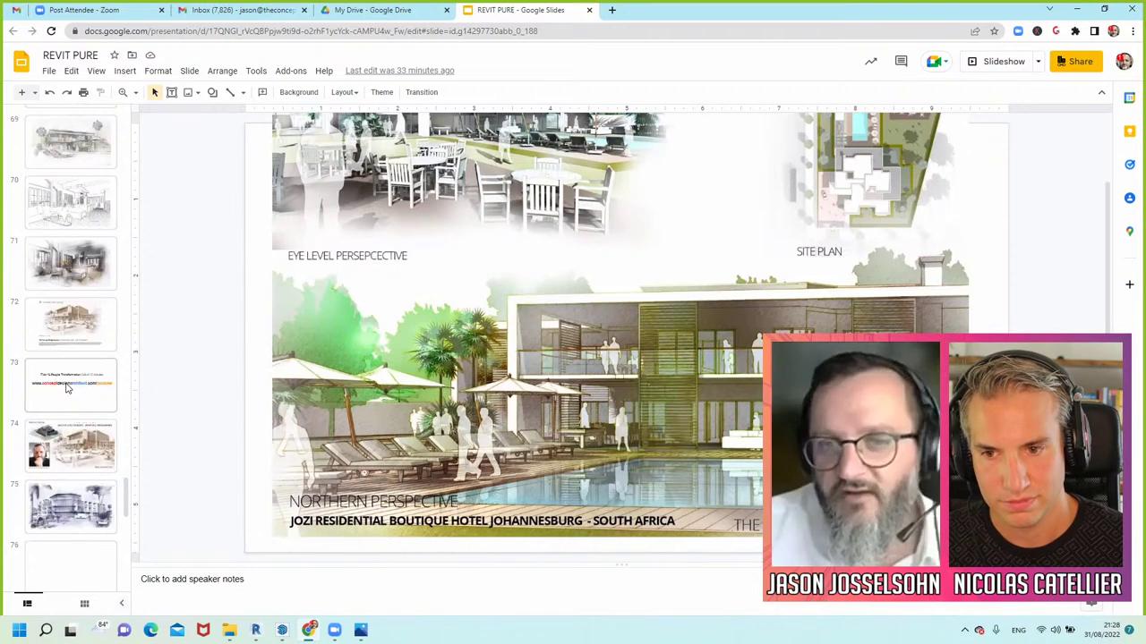
{"action": "left_click", "coordinate": [67, 386]}
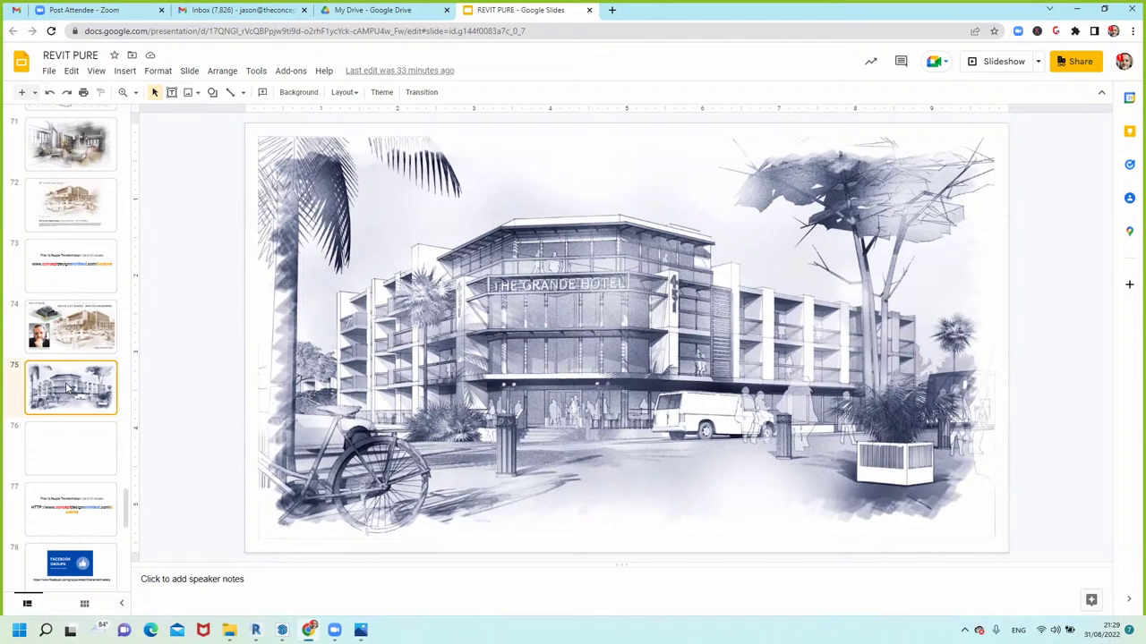
Show slide 81, the pastel watercolour render of the two-storey poolside building
{"action": "scroll", "coordinate": [68, 388], "scroll_direction": "down", "scroll_amount": 5}
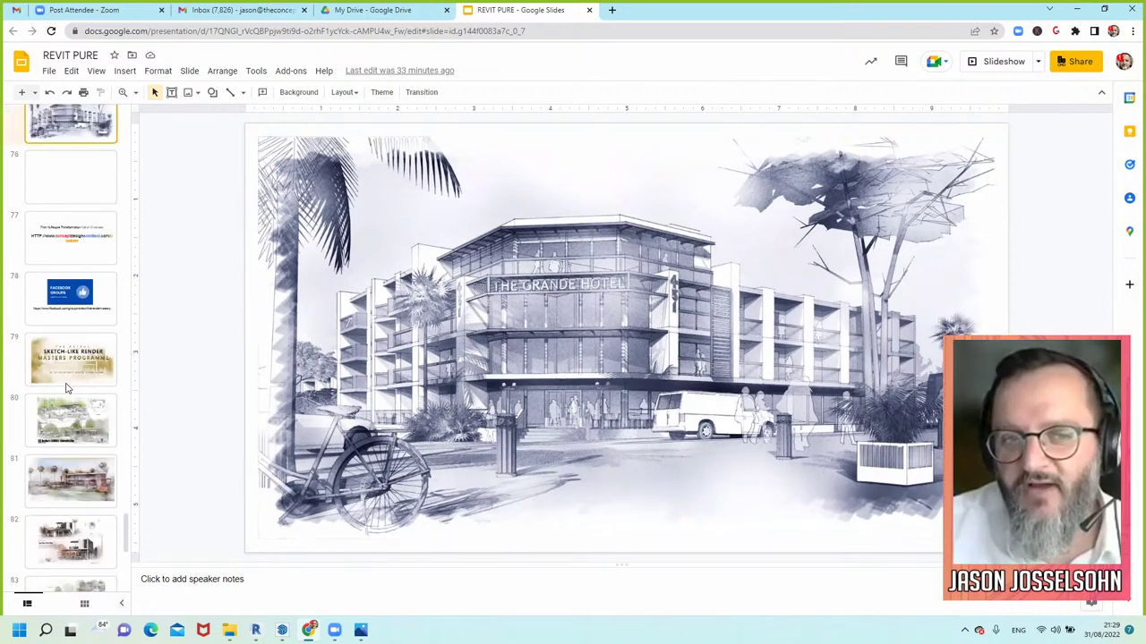
{"action": "scroll", "coordinate": [66, 387], "scroll_direction": "down", "scroll_amount": 1}
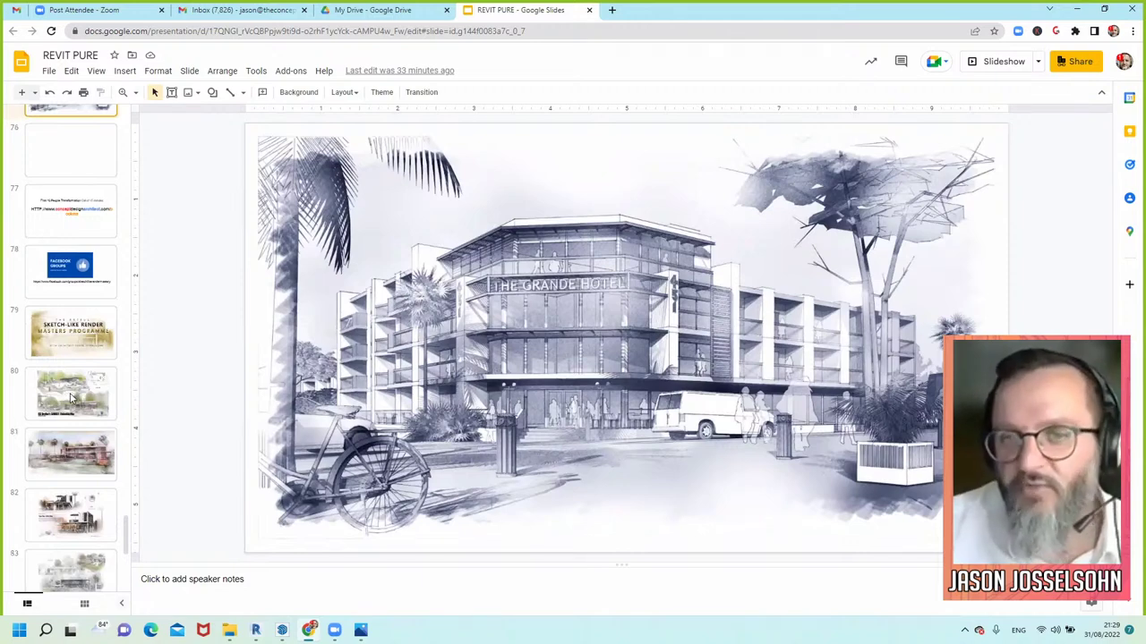
{"action": "left_click", "coordinate": [69, 450]}
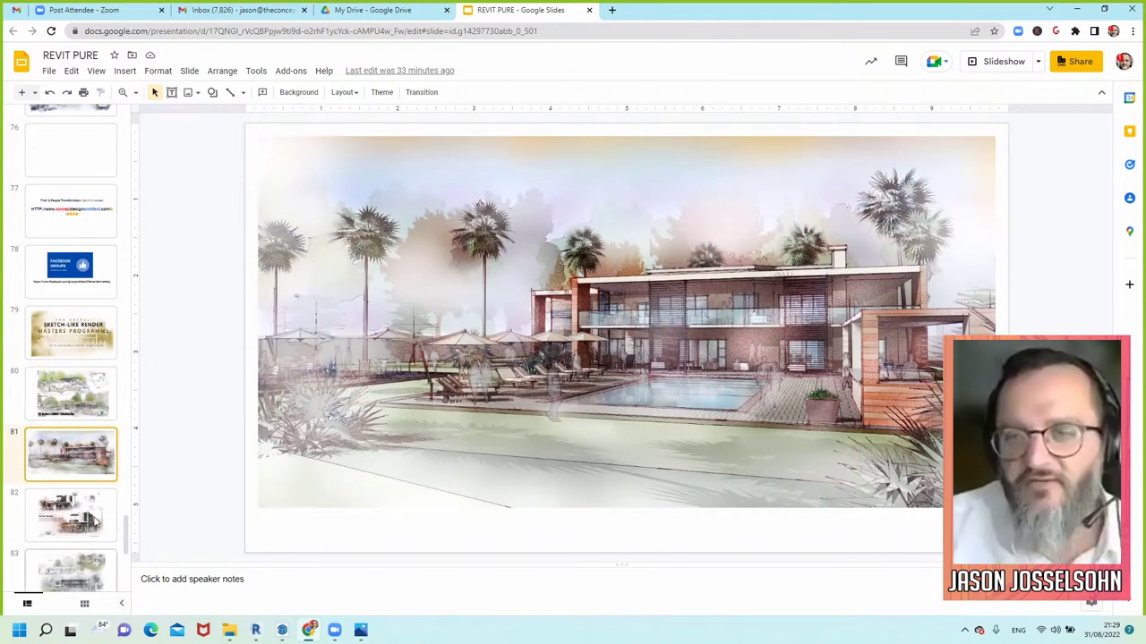
Show the Kape Tayo Coffee Shop slide 82, then the Jozi boutique hotel board on slide 83
{"action": "left_click", "coordinate": [88, 526]}
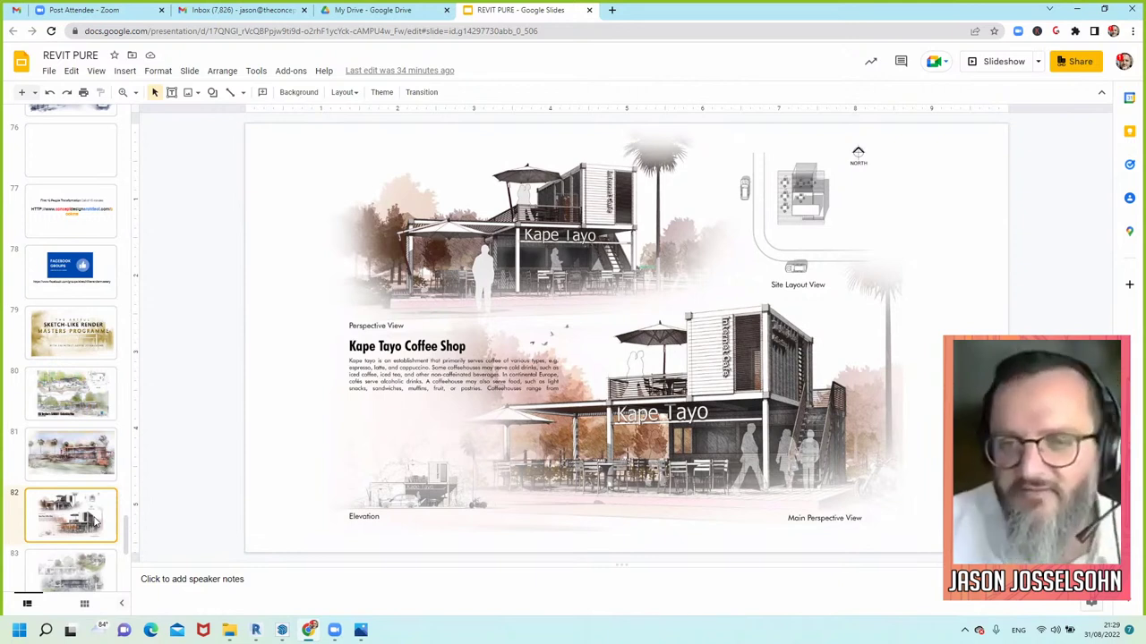
{"action": "scroll", "coordinate": [94, 522], "scroll_direction": "down", "scroll_amount": 3}
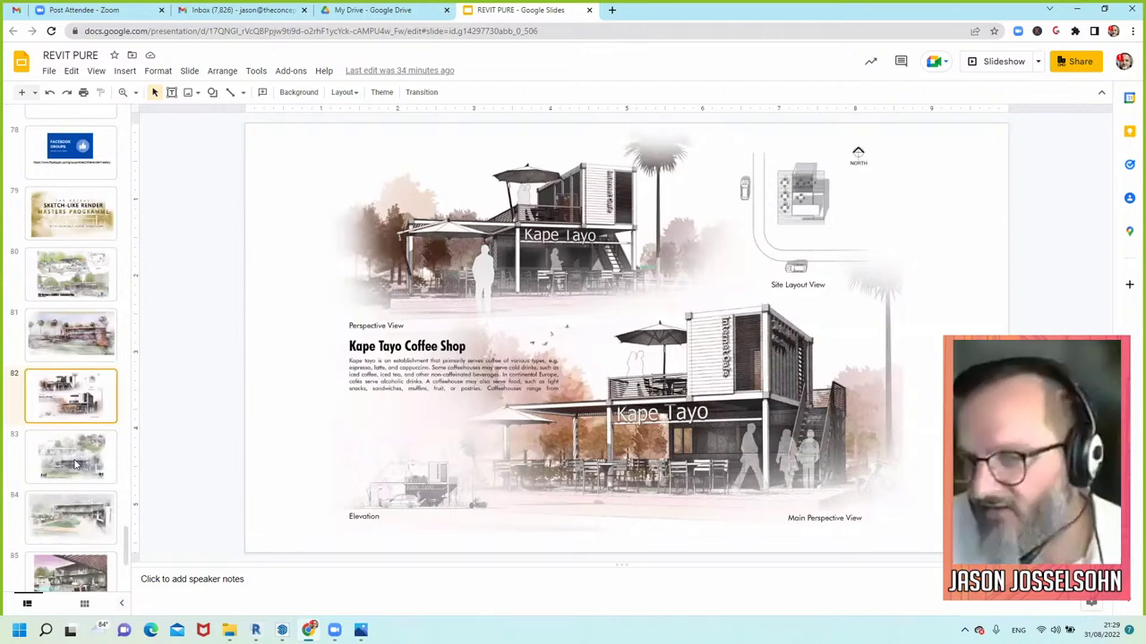
{"action": "left_click", "coordinate": [76, 463]}
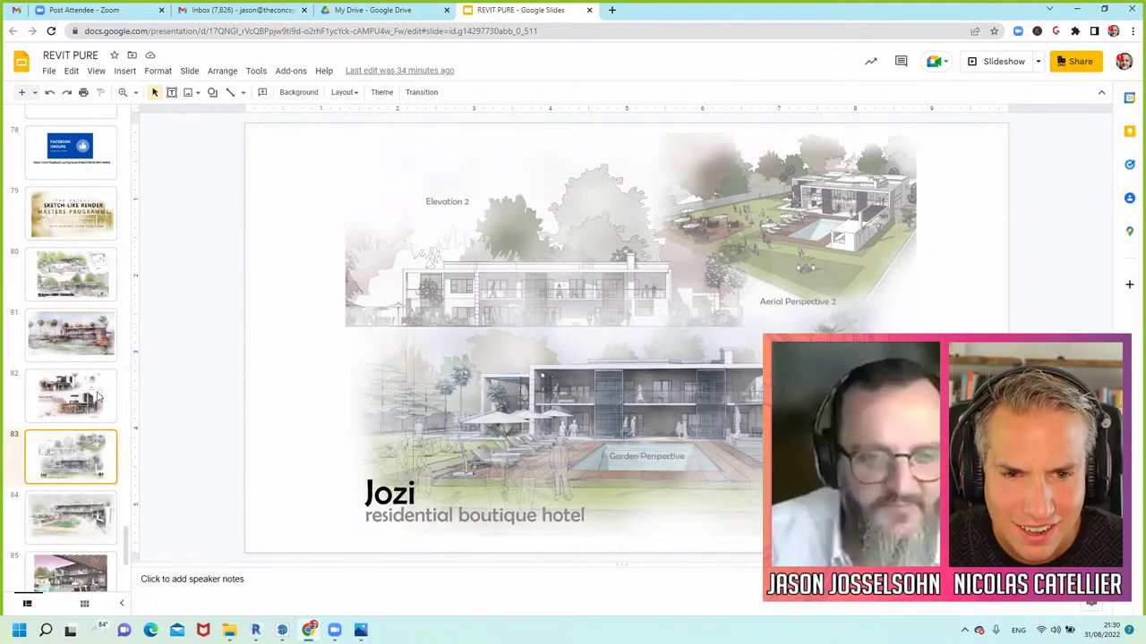
Switch from the REVIT PURE deck to the Revit 2022 window showing the revit_pure 3D model
{"action": "scroll", "coordinate": [98, 396], "scroll_direction": "down", "scroll_amount": 3}
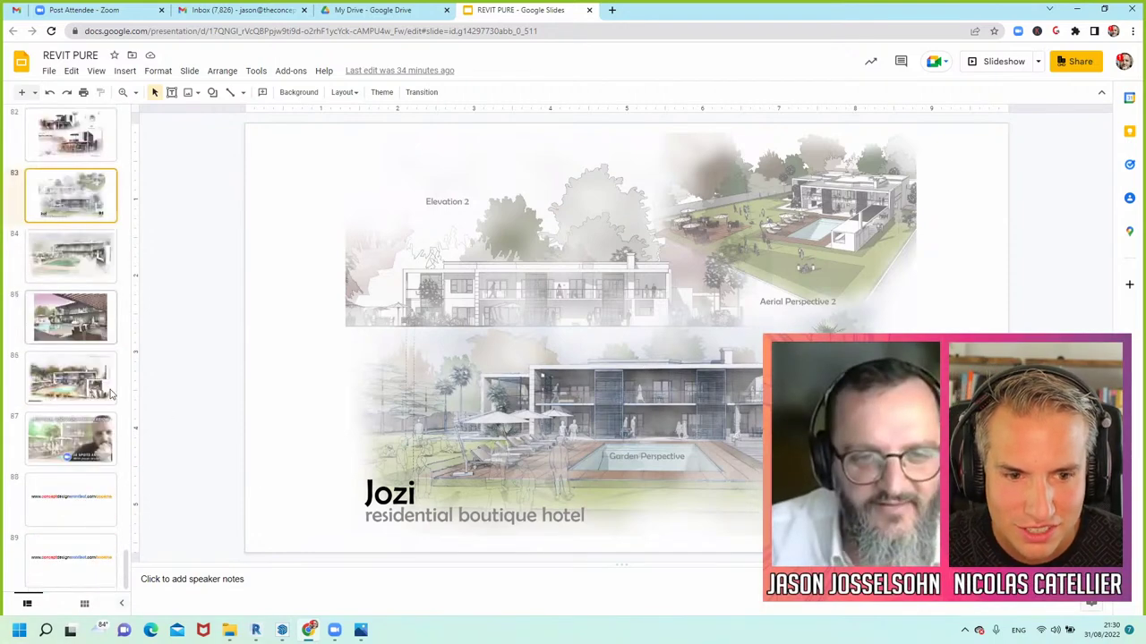
{"action": "scroll", "coordinate": [71, 349], "scroll_direction": "up", "scroll_amount": 2}
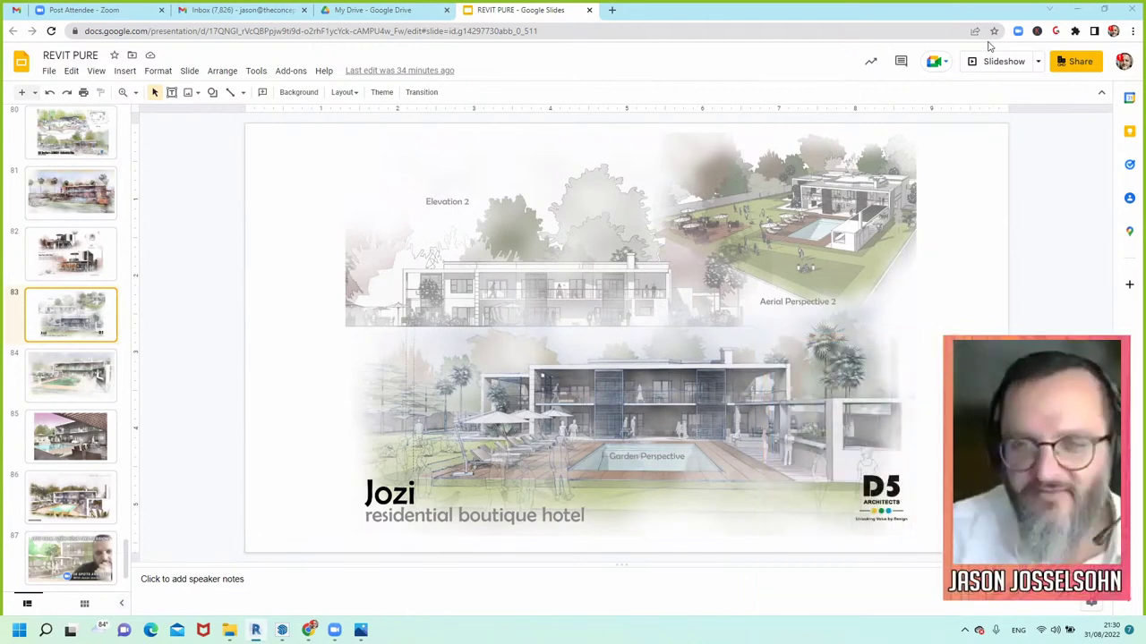
{"action": "key", "text": "alt+Tab"}
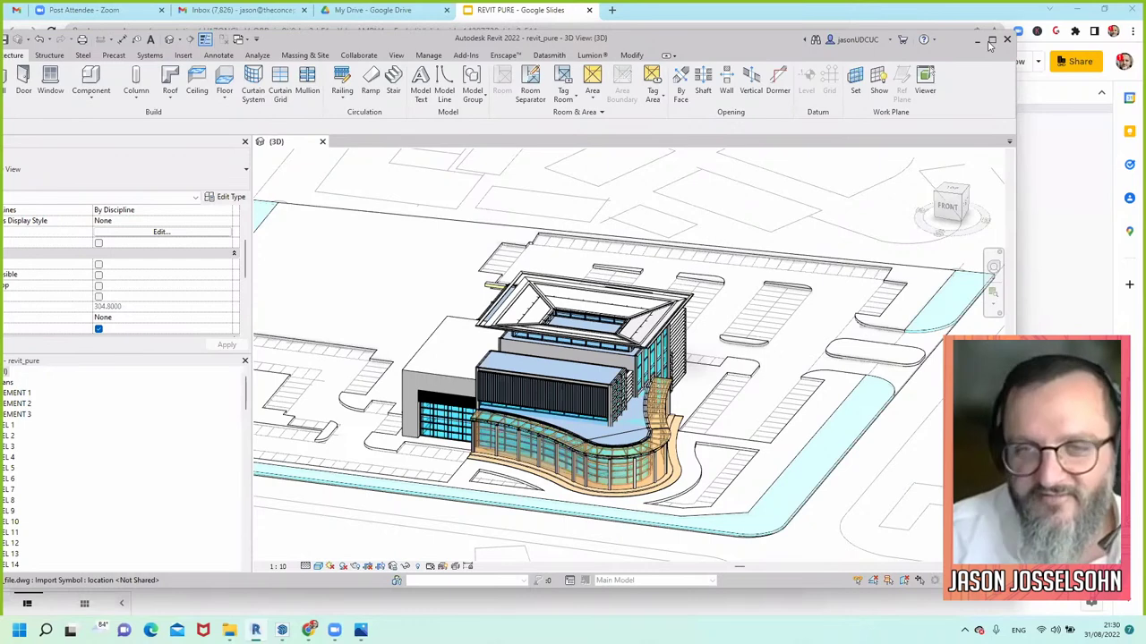
Maximize the Revit window and orbit the hotel's 3D view to re-angle the site
{"action": "left_click", "coordinate": [991, 42]}
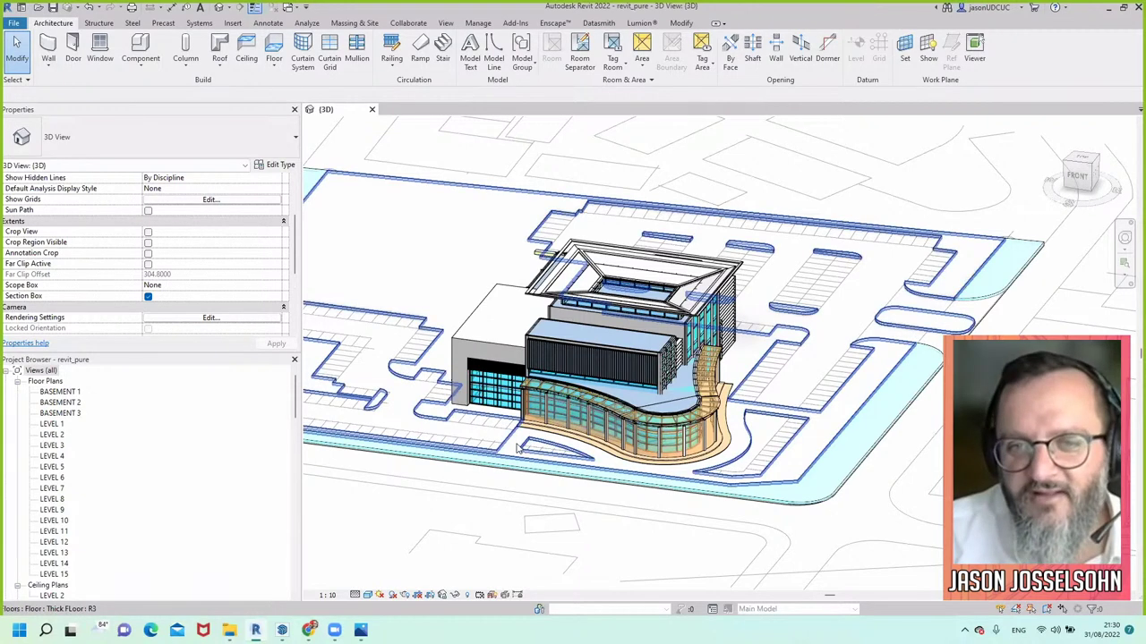
{"action": "middle_click_drag", "start_coordinate": [888, 450], "coordinate": [836, 501], "text": "shift"}
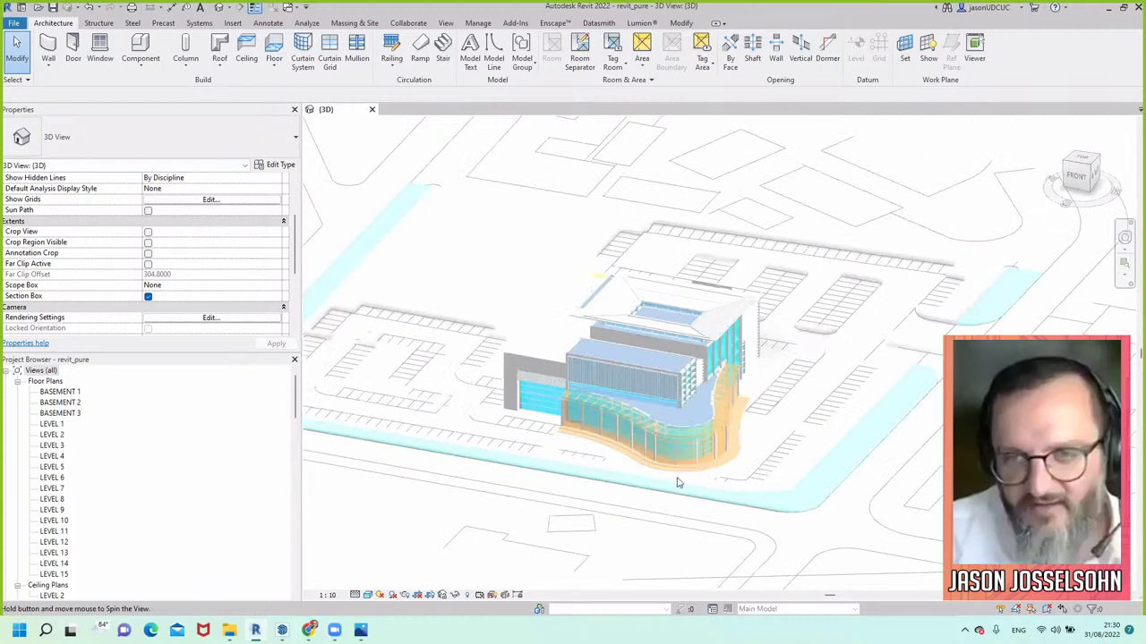
{"action": "middle_click_drag", "start_coordinate": [678, 484], "coordinate": [591, 438], "text": "shift"}
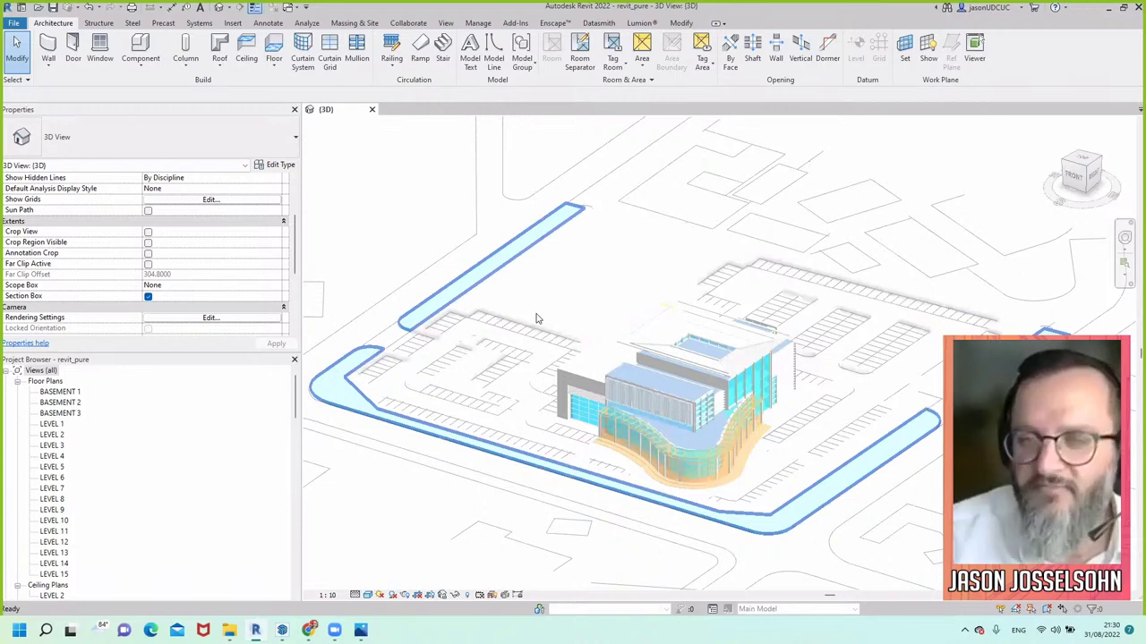
Zoom in on the hotel and open Visibility/Graphic Overrides with VG
{"action": "scroll", "coordinate": [553, 436], "scroll_direction": "up", "scroll_amount": 3}
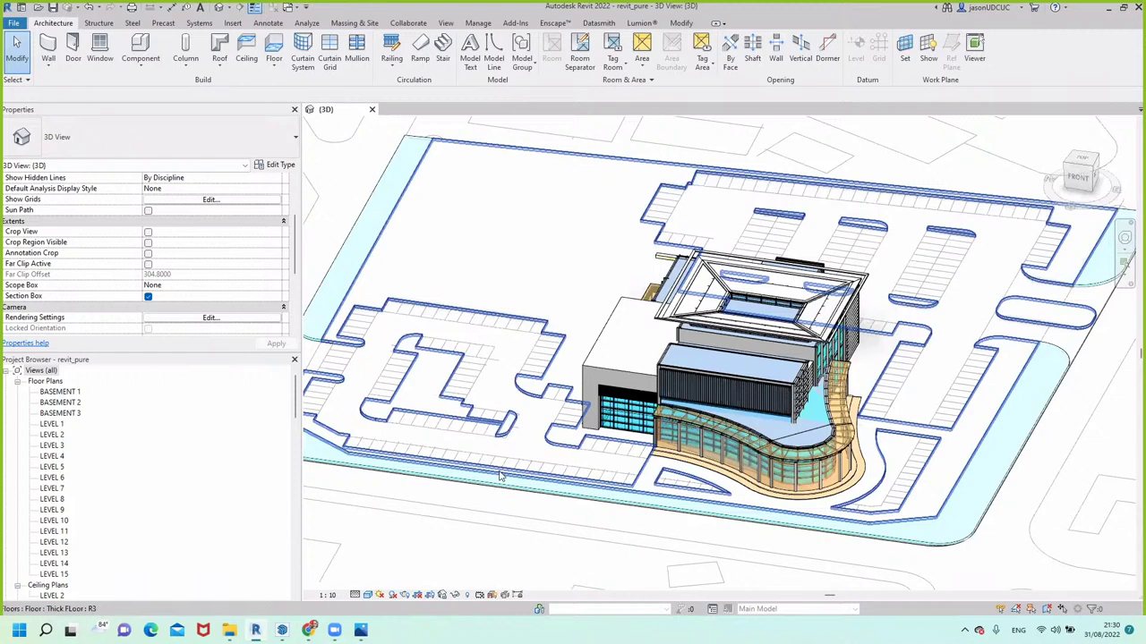
{"action": "scroll", "coordinate": [638, 362], "scroll_direction": "up", "scroll_amount": 2}
{"action": "key", "text": "v"}
{"action": "key", "text": "g"}
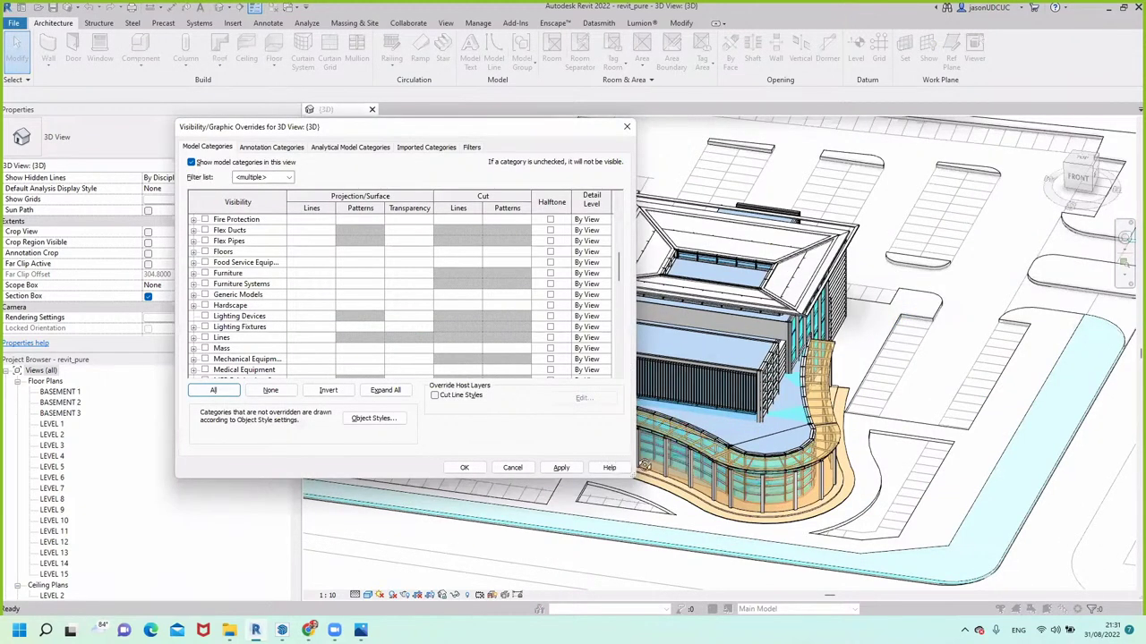
Apply the visibility overrides so only the hotel's blue mass shows over the site
{"action": "key", "text": "Return"}
{"action": "scroll", "coordinate": [951, 338], "scroll_direction": "down", "scroll_amount": 2}
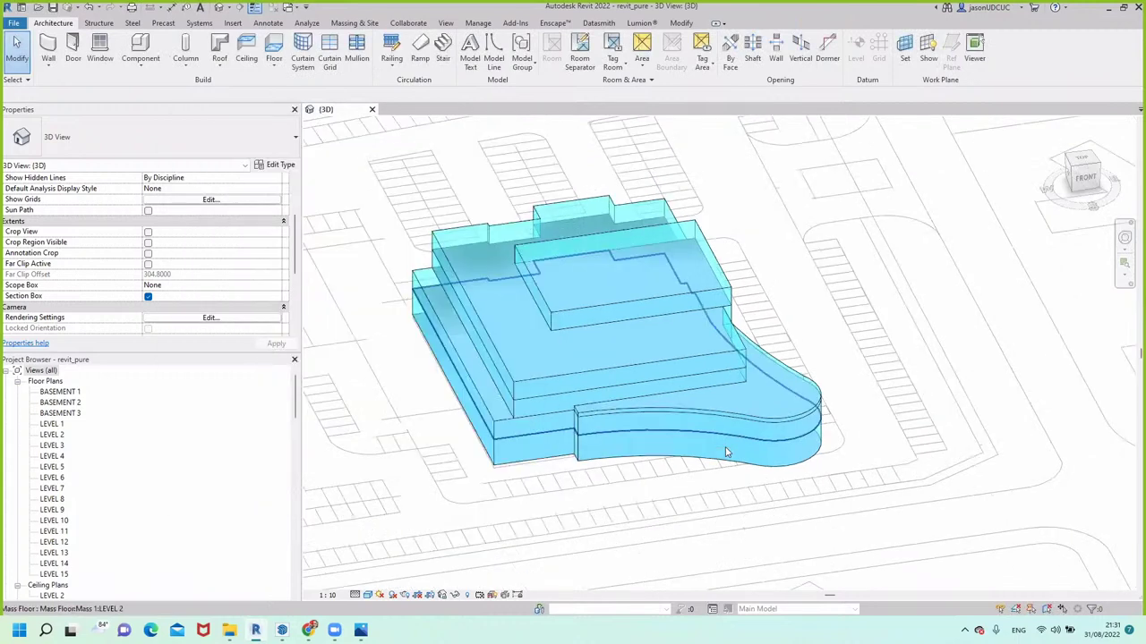
{"action": "middle_click_drag", "start_coordinate": [726, 452], "coordinate": [726, 438], "text": "shift"}
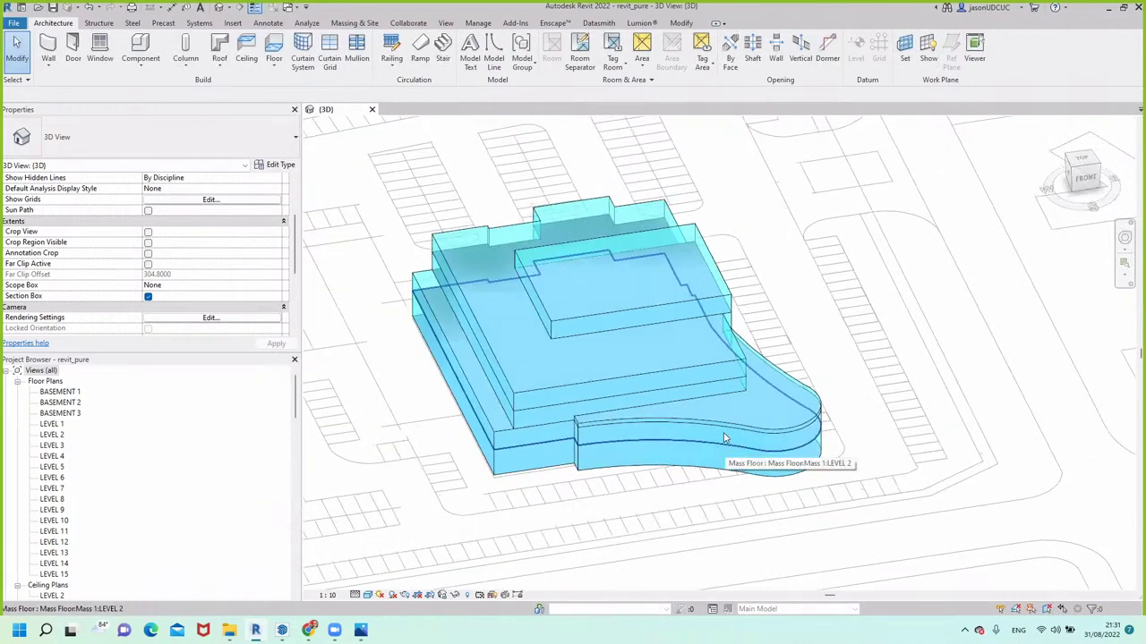
Turn on Reveal Hidden Elements and select the hidden section box around the hotel
{"action": "left_click", "coordinate": [1081, 167]}
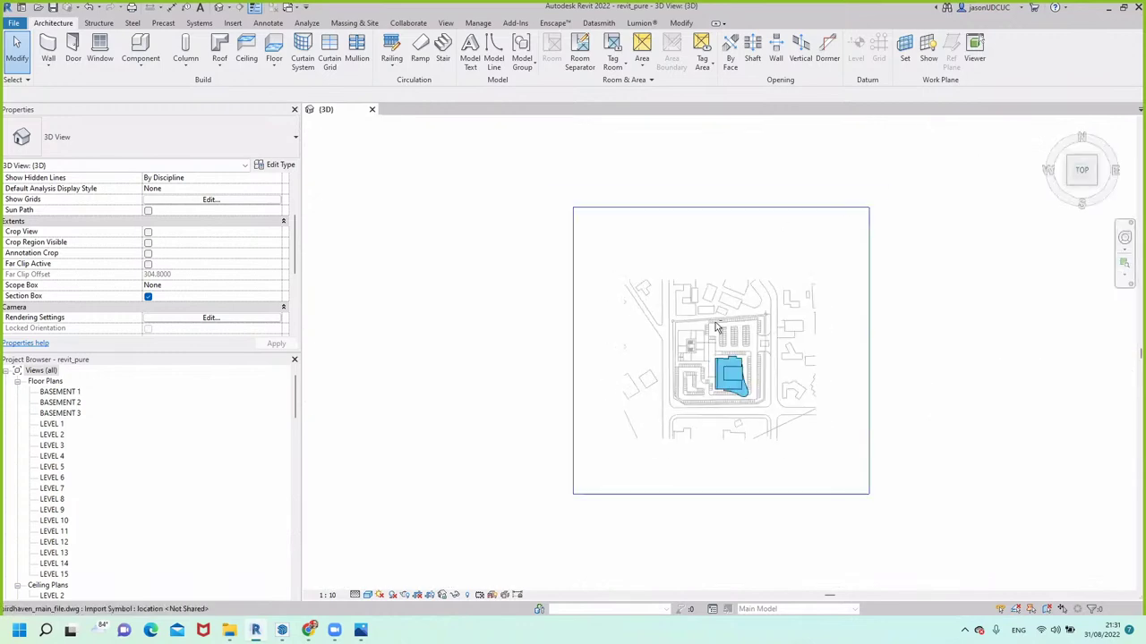
{"action": "middle_click_drag", "start_coordinate": [859, 329], "coordinate": [755, 400], "text": "shift"}
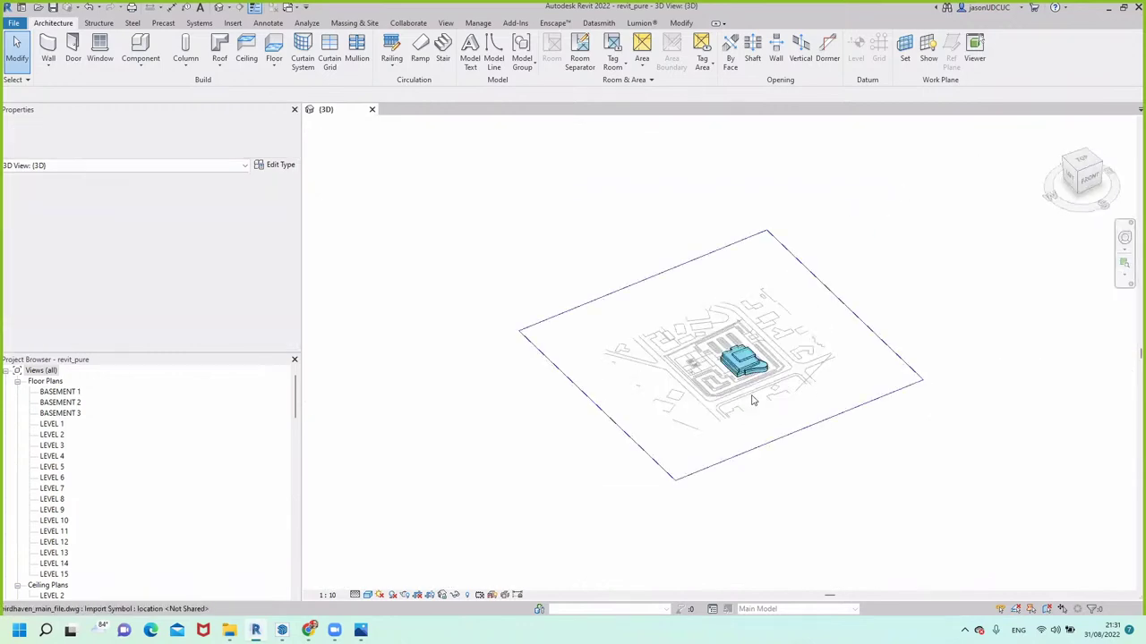
{"action": "left_click", "coordinate": [467, 594]}
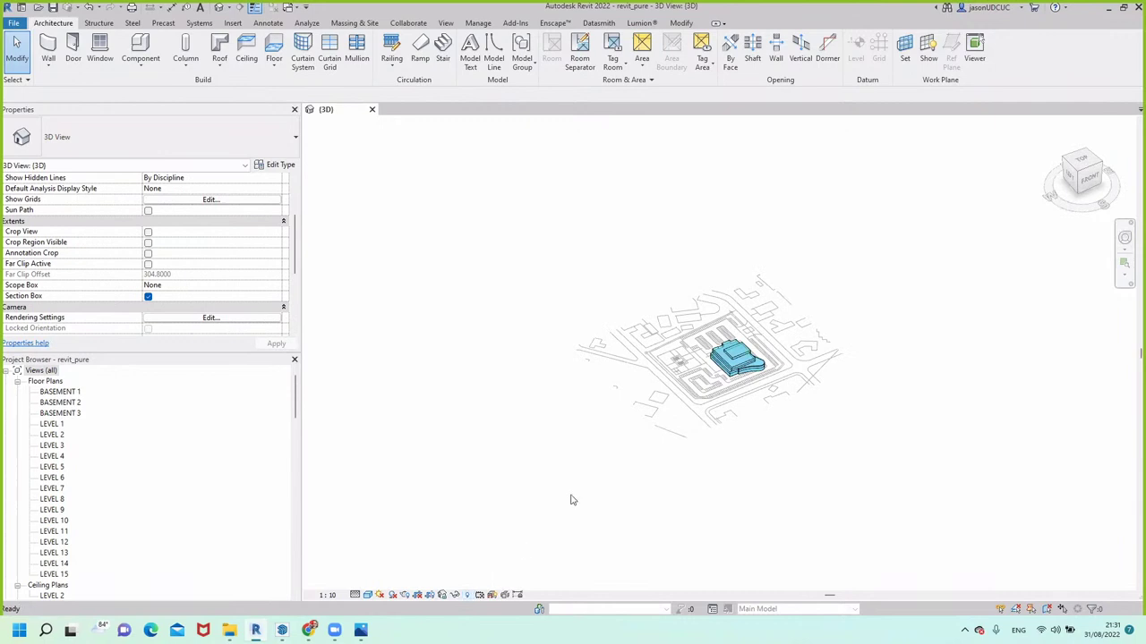
{"action": "left_click", "coordinate": [656, 414]}
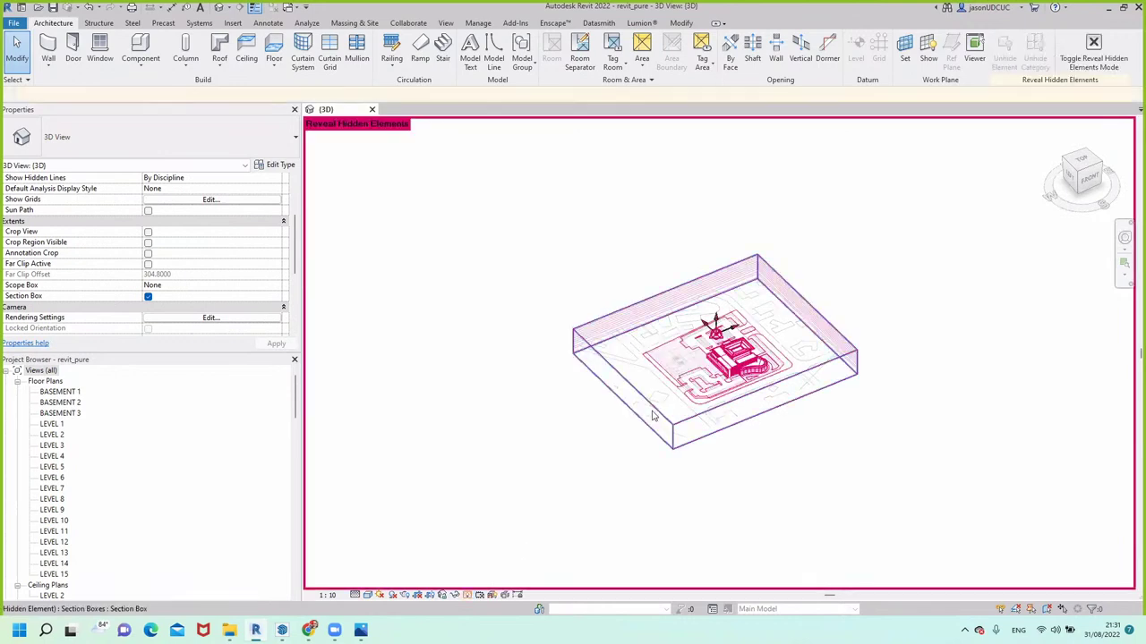
Drag the section box's front, right and left faces past the site, then view from the top
{"action": "left_click", "coordinate": [659, 300]}
{"action": "left_click", "coordinate": [648, 301]}
{"action": "left_click", "coordinate": [665, 308]}
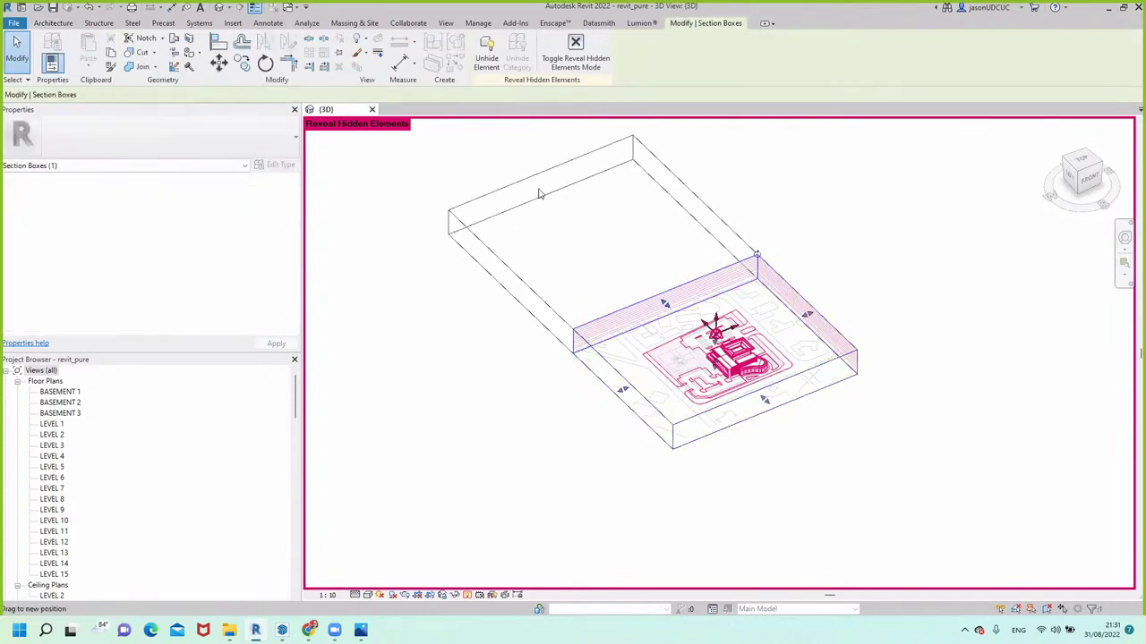
{"action": "left_click_drag", "start_coordinate": [765, 400], "coordinate": [899, 525]}
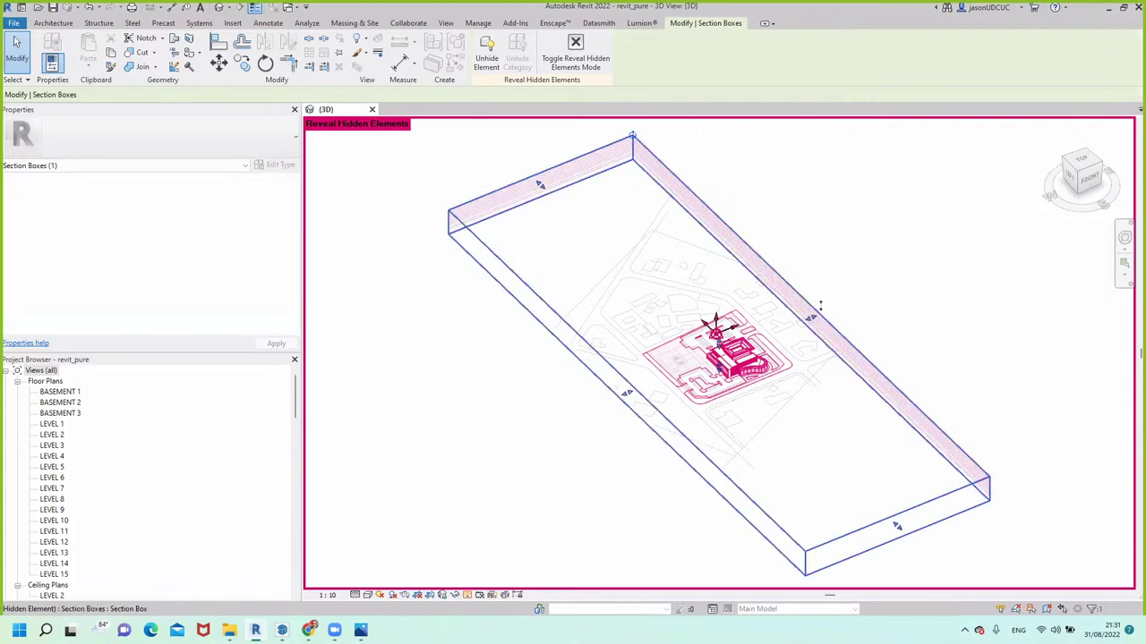
{"action": "left_click_drag", "start_coordinate": [810, 318], "coordinate": [951, 227]}
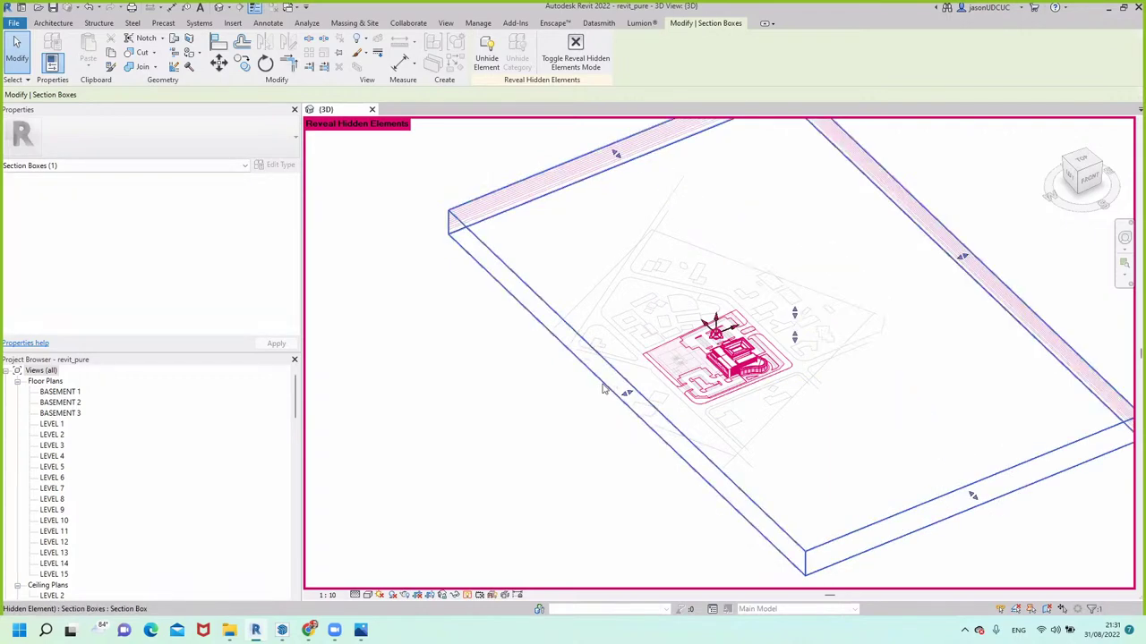
{"action": "left_click_drag", "start_coordinate": [615, 394], "coordinate": [448, 481]}
{"action": "scroll", "coordinate": [573, 402], "scroll_direction": "down", "scroll_amount": 5}
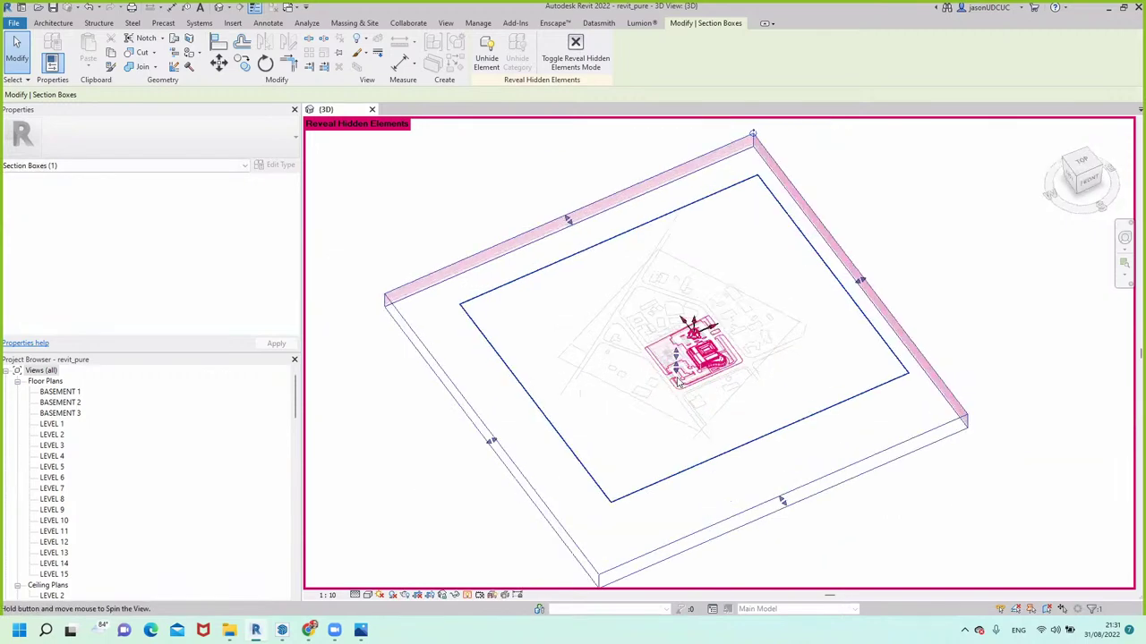
{"action": "left_click", "coordinate": [1082, 165]}
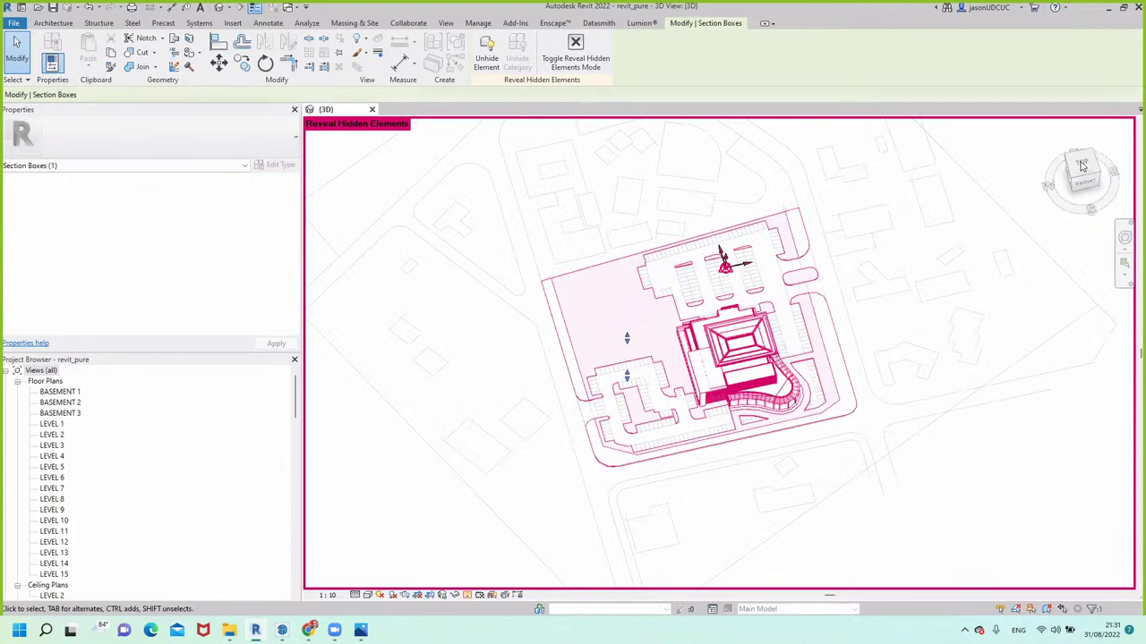
Zoom into the top-down site plan to inspect the car parks and roads beside the hotel
{"action": "left_click", "coordinate": [367, 597]}
{"action": "left_click", "coordinate": [691, 387]}
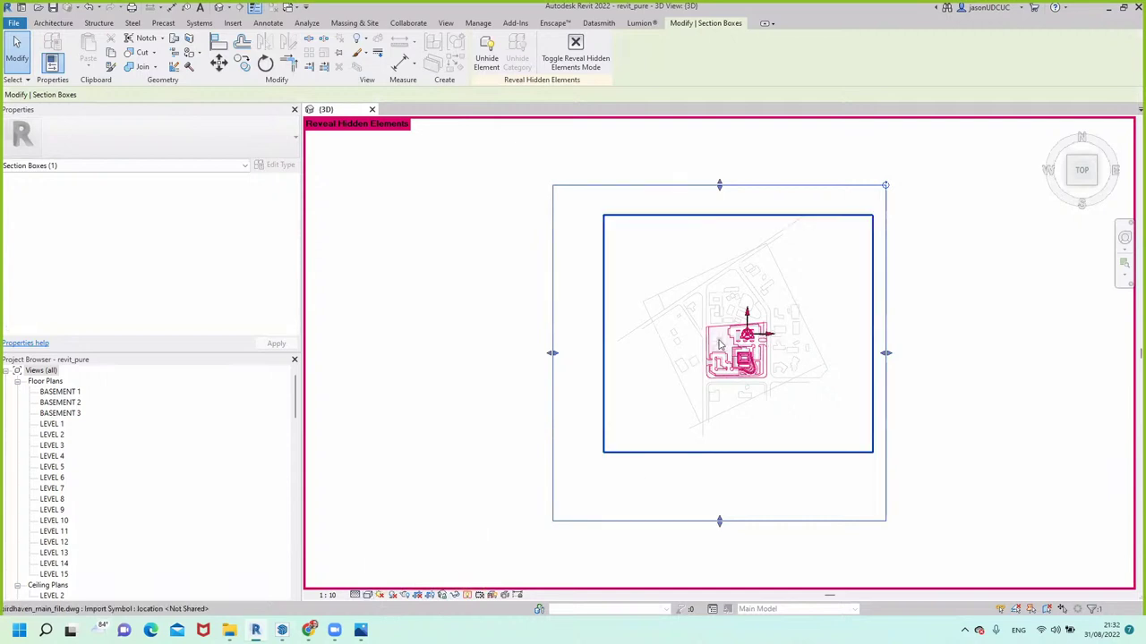
{"action": "scroll", "coordinate": [685, 388], "scroll_direction": "up", "scroll_amount": 5}
{"action": "scroll", "coordinate": [632, 258], "scroll_direction": "up", "scroll_amount": 4}
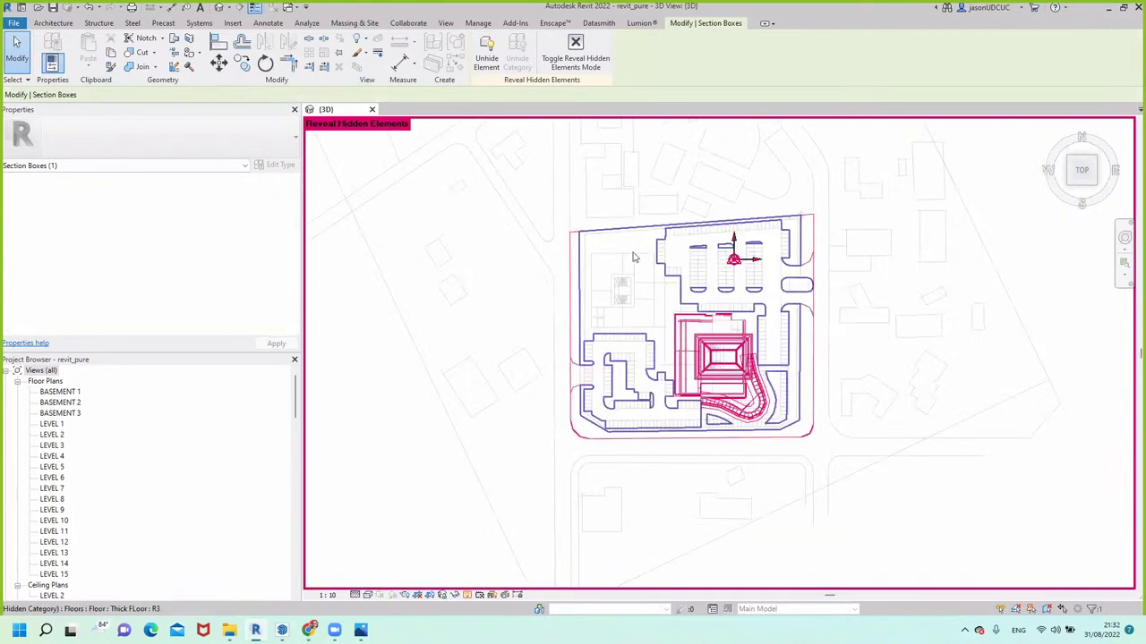
{"action": "scroll", "coordinate": [626, 361], "scroll_direction": "up", "scroll_amount": 2}
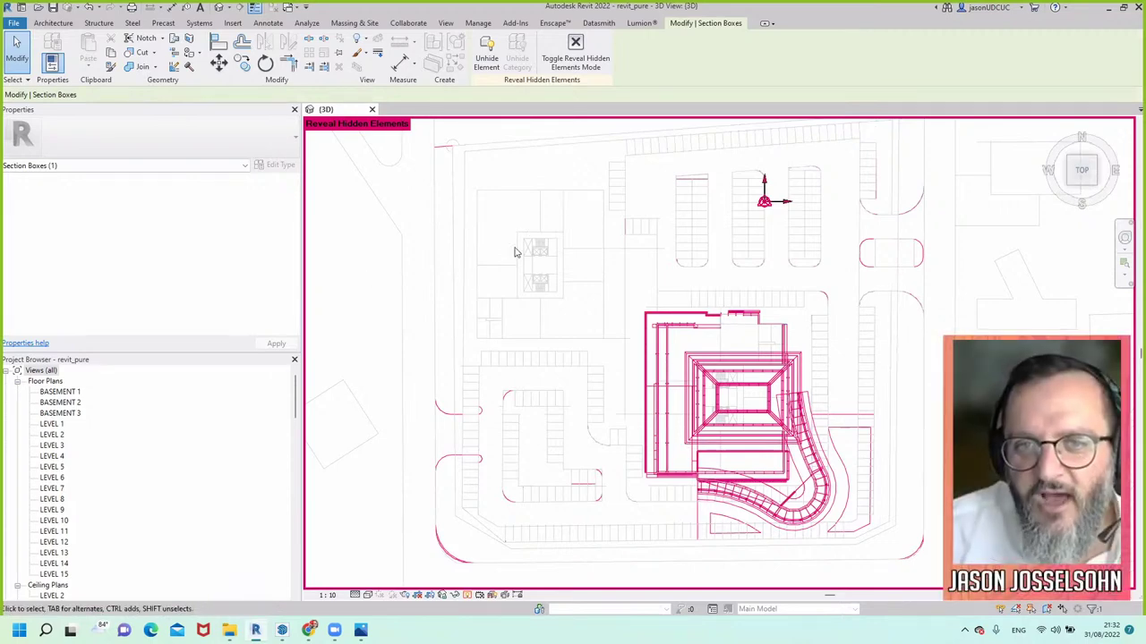
{"action": "scroll", "coordinate": [514, 247], "scroll_direction": "up", "scroll_amount": 2}
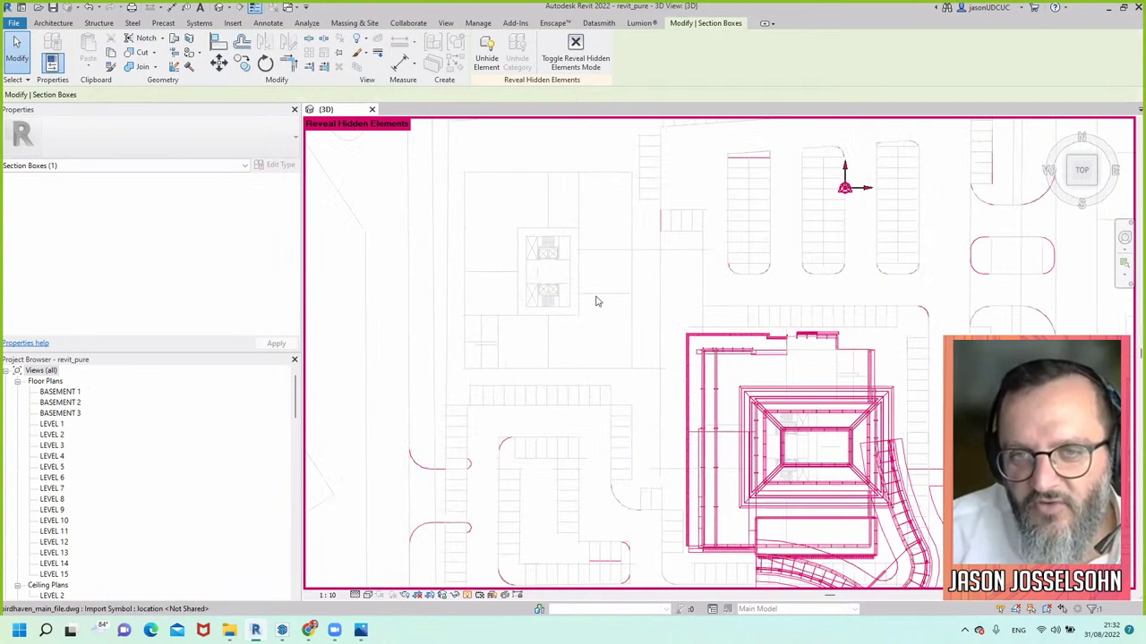
{"action": "scroll", "coordinate": [555, 215], "scroll_direction": "up", "scroll_amount": 1}
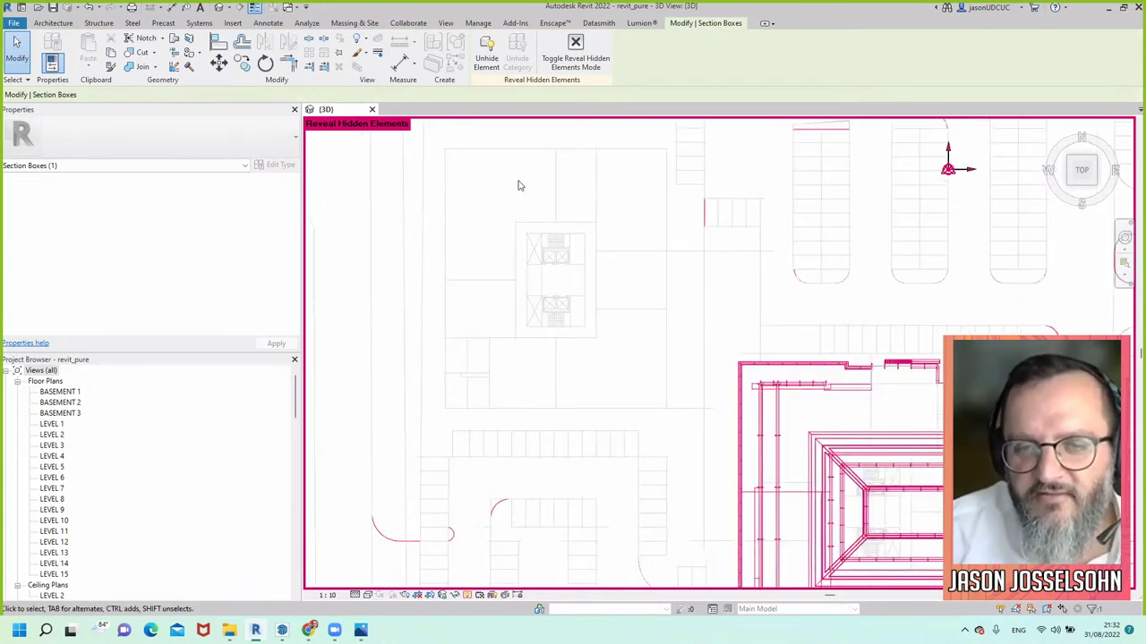
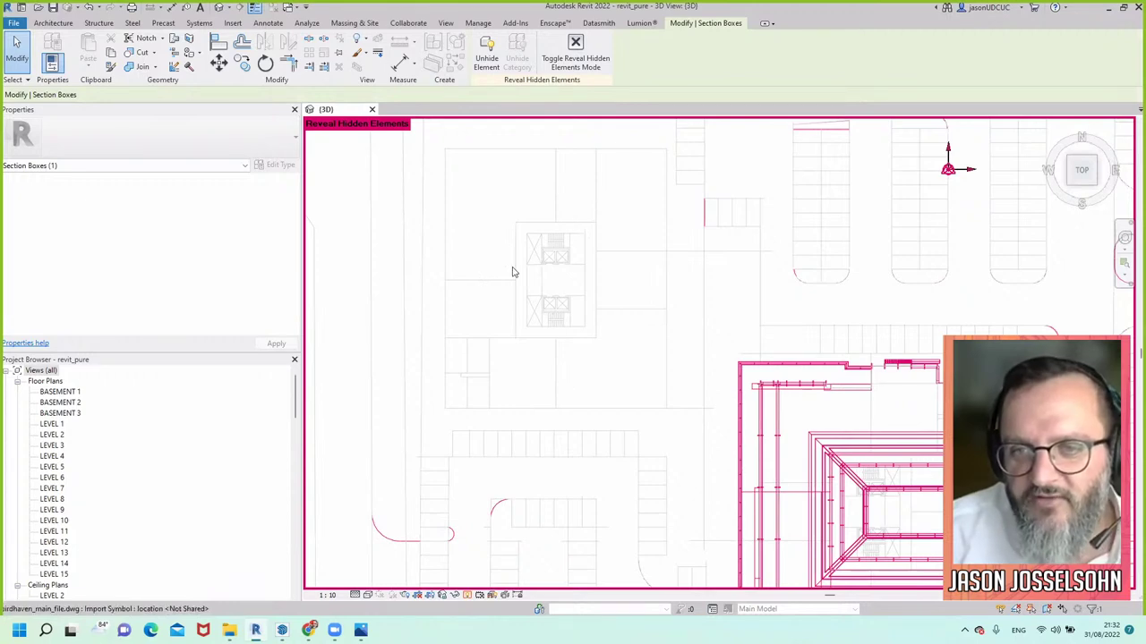
Orbit and zoom around the site, then switch to the ViewCube top view
{"action": "scroll", "coordinate": [528, 272], "scroll_direction": "down", "scroll_amount": 2}
{"action": "scroll", "coordinate": [569, 431], "scroll_direction": "down", "scroll_amount": 1}
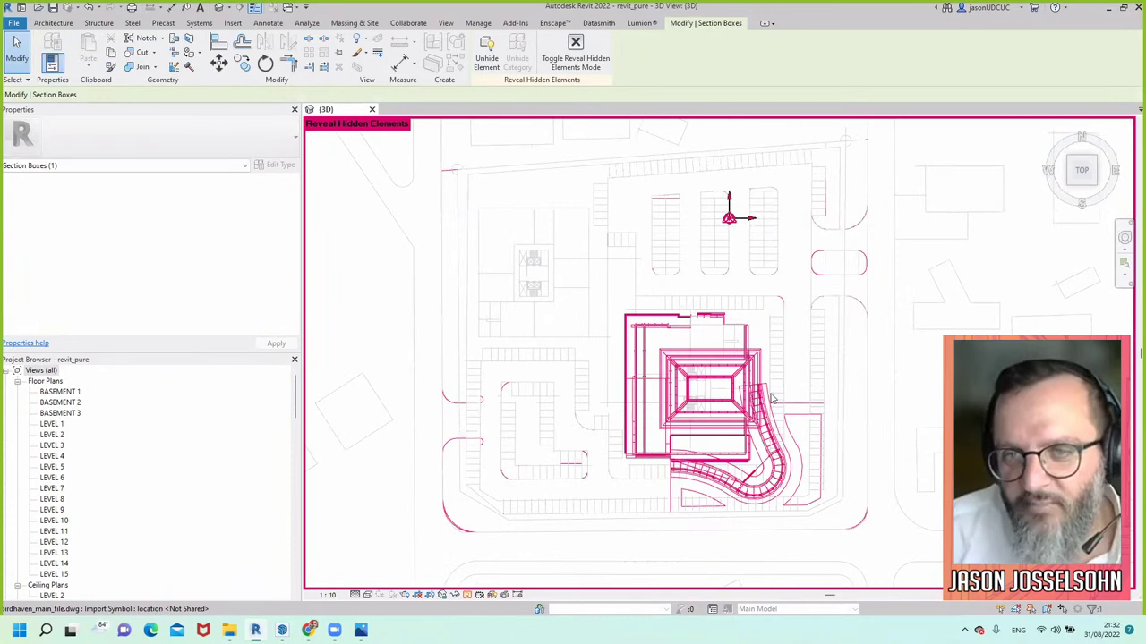
{"action": "scroll", "coordinate": [772, 398], "scroll_direction": "up", "scroll_amount": 1}
{"action": "scroll", "coordinate": [537, 394], "scroll_direction": "up", "scroll_amount": 1}
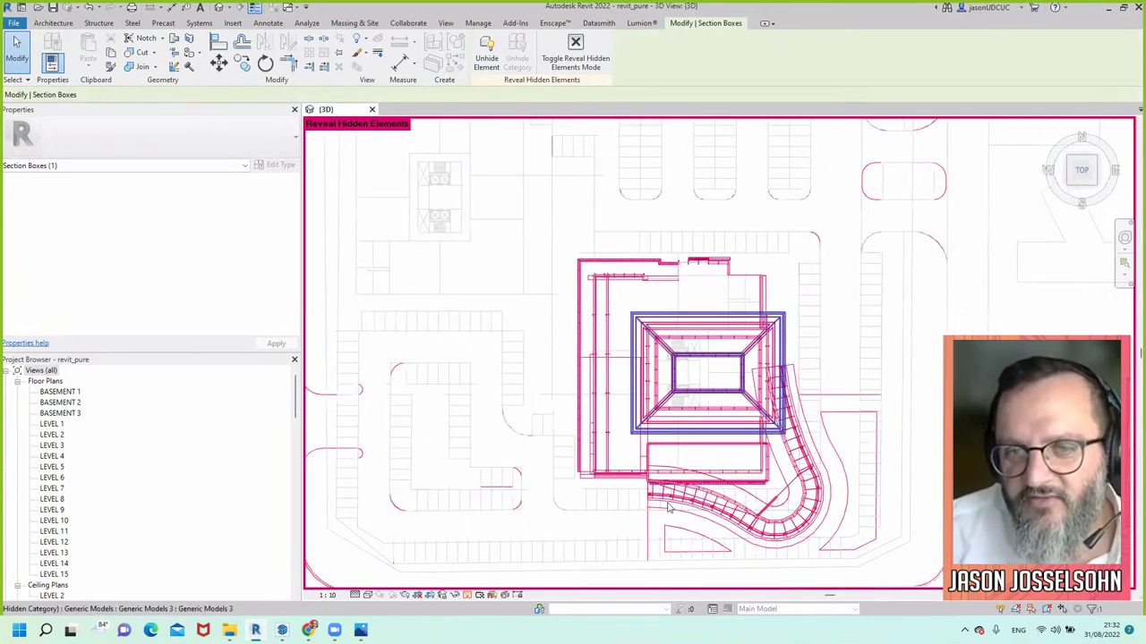
{"action": "scroll", "coordinate": [616, 512], "scroll_direction": "down", "scroll_amount": 2}
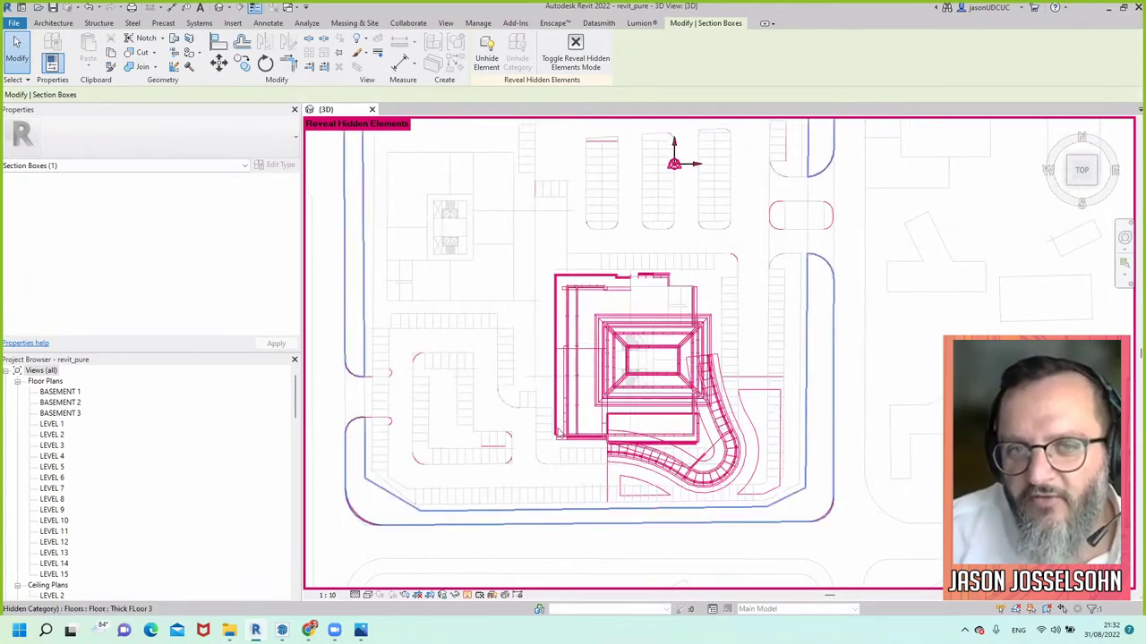
{"action": "mouse_move", "coordinate": [717, 452]}
{"action": "middle_mouse_down", "text": "shift"}
{"action": "mouse_move", "coordinate": [514, 301]}
{"action": "mouse_move", "coordinate": [578, 302]}
{"action": "middle_mouse_up", "text": "shift"}
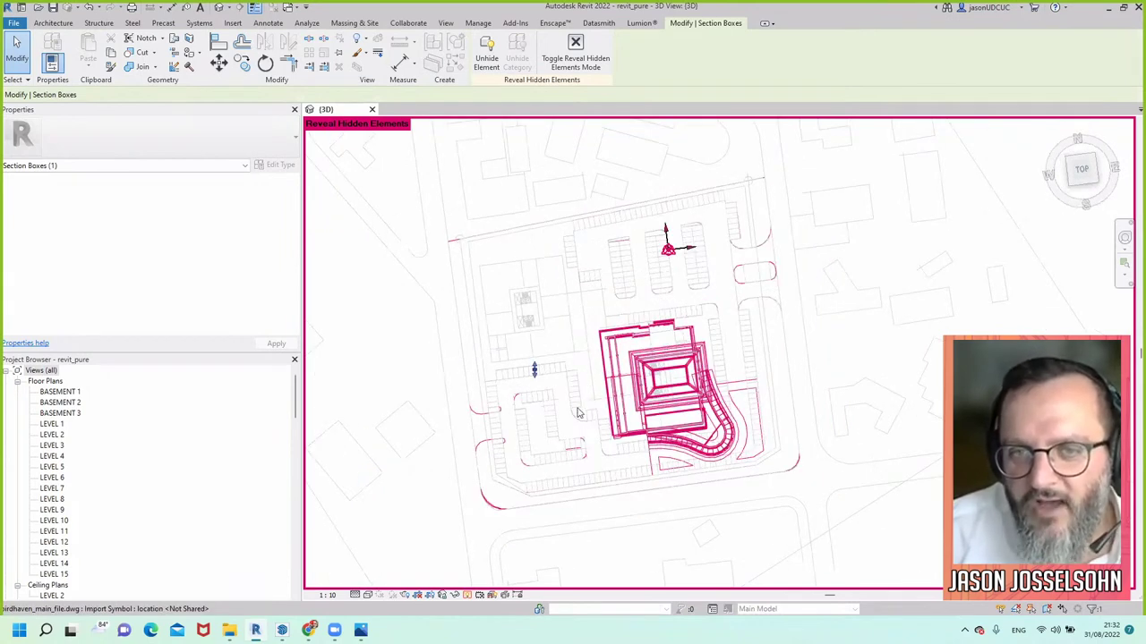
{"action": "scroll", "coordinate": [579, 410], "scroll_direction": "up", "scroll_amount": 3}
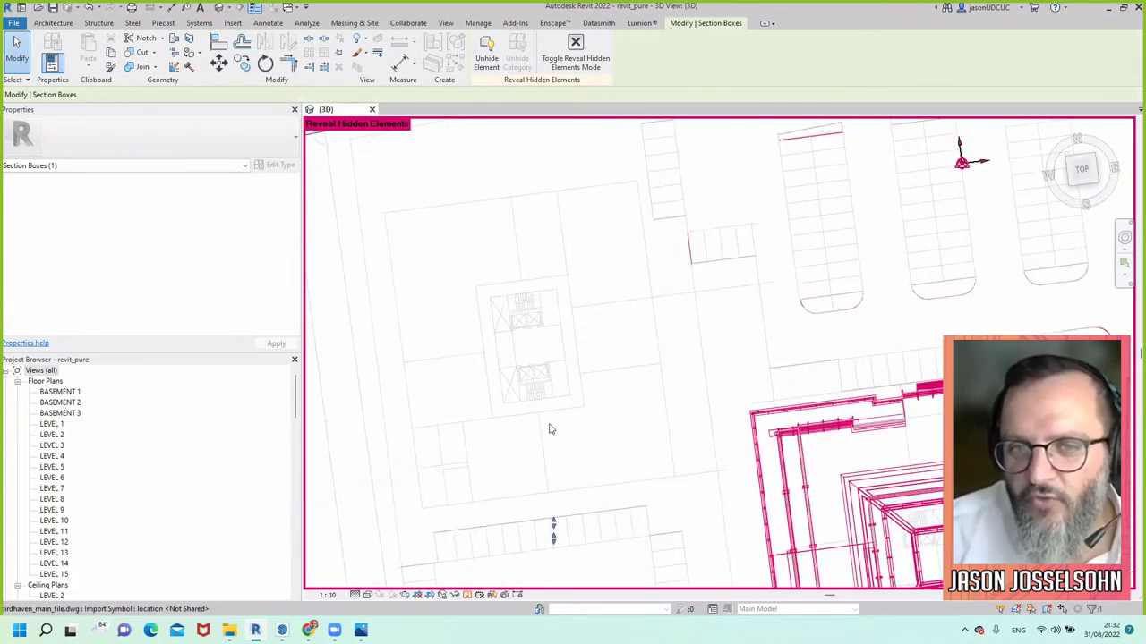
{"action": "middle_click_drag", "start_coordinate": [461, 470], "coordinate": [455, 445], "text": "shift"}
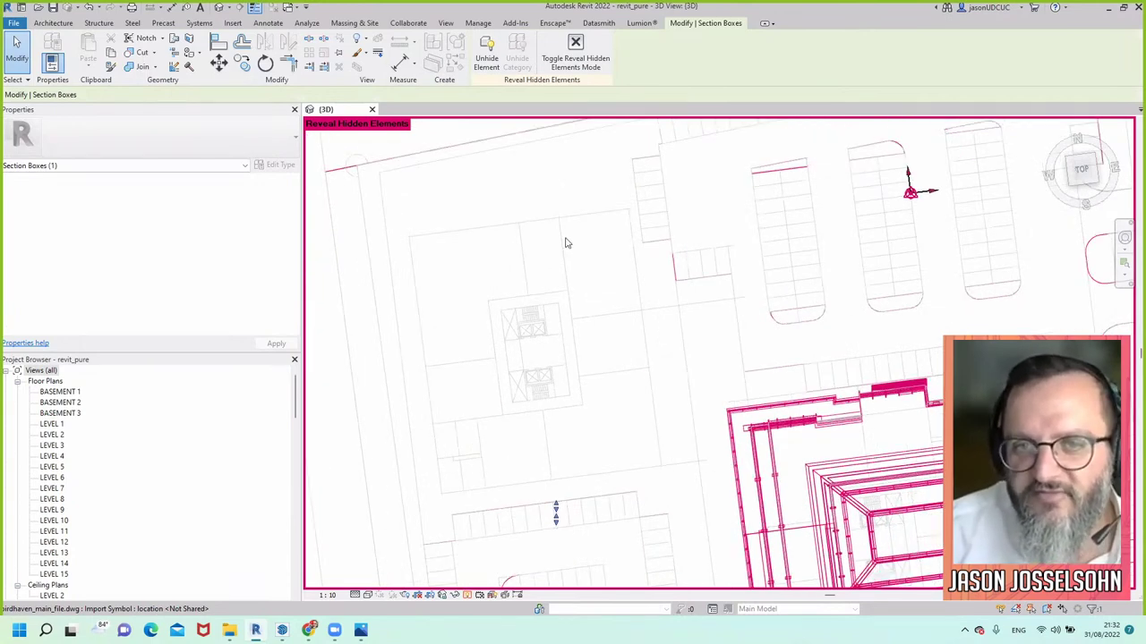
{"action": "middle_click_drag", "start_coordinate": [566, 244], "coordinate": [540, 200], "text": "shift"}
{"action": "middle_click_drag", "start_coordinate": [582, 299], "coordinate": [456, 299], "text": "shift"}
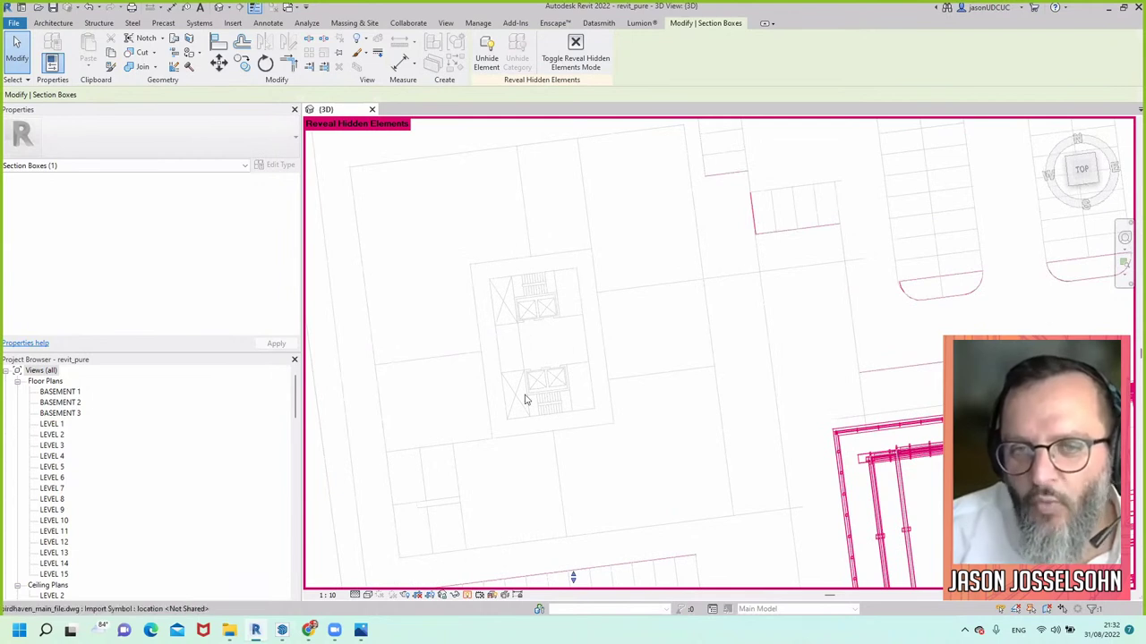
{"action": "middle_click_drag", "start_coordinate": [535, 363], "coordinate": [569, 416], "text": "shift"}
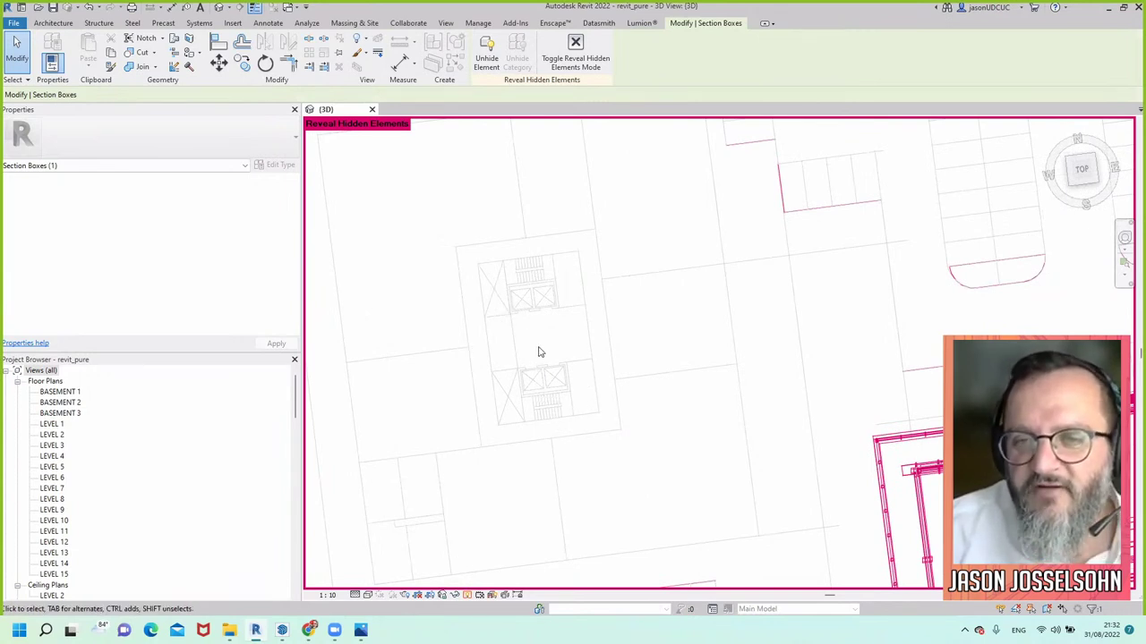
{"action": "scroll", "coordinate": [540, 351], "scroll_direction": "down", "scroll_amount": 2}
{"action": "left_click", "coordinate": [1082, 173]}
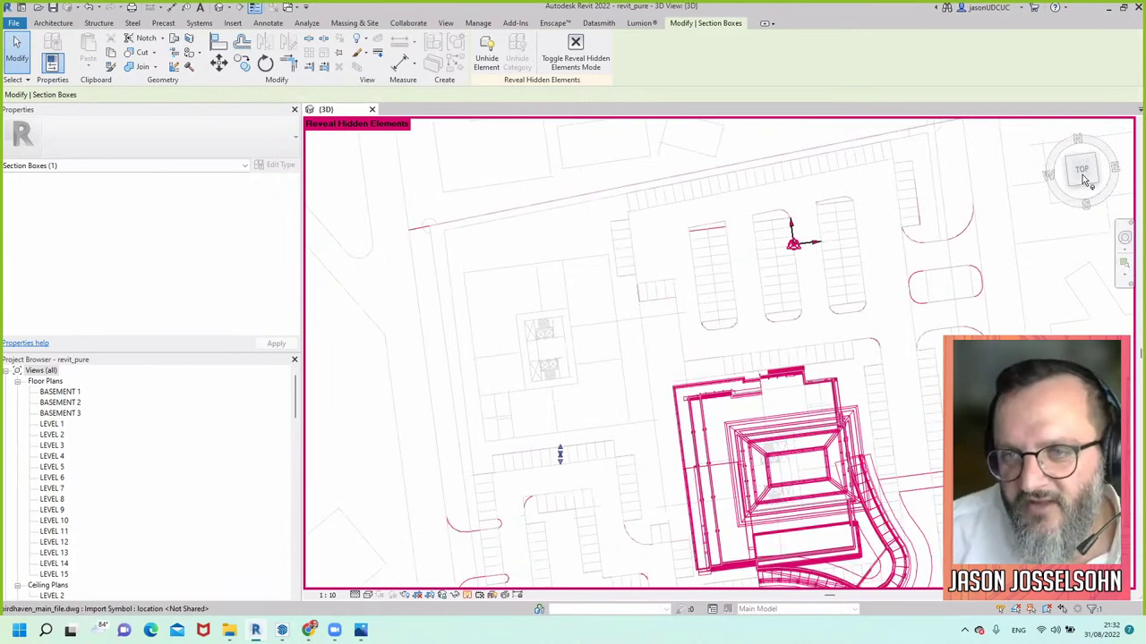
Zoom out to the whole site plan and exit Reveal Hidden Elements mode
{"action": "scroll", "coordinate": [609, 412], "scroll_direction": "down", "scroll_amount": 4}
{"action": "scroll", "coordinate": [790, 349], "scroll_direction": "up", "scroll_amount": 1}
{"action": "scroll", "coordinate": [791, 349], "scroll_direction": "up", "scroll_amount": 1}
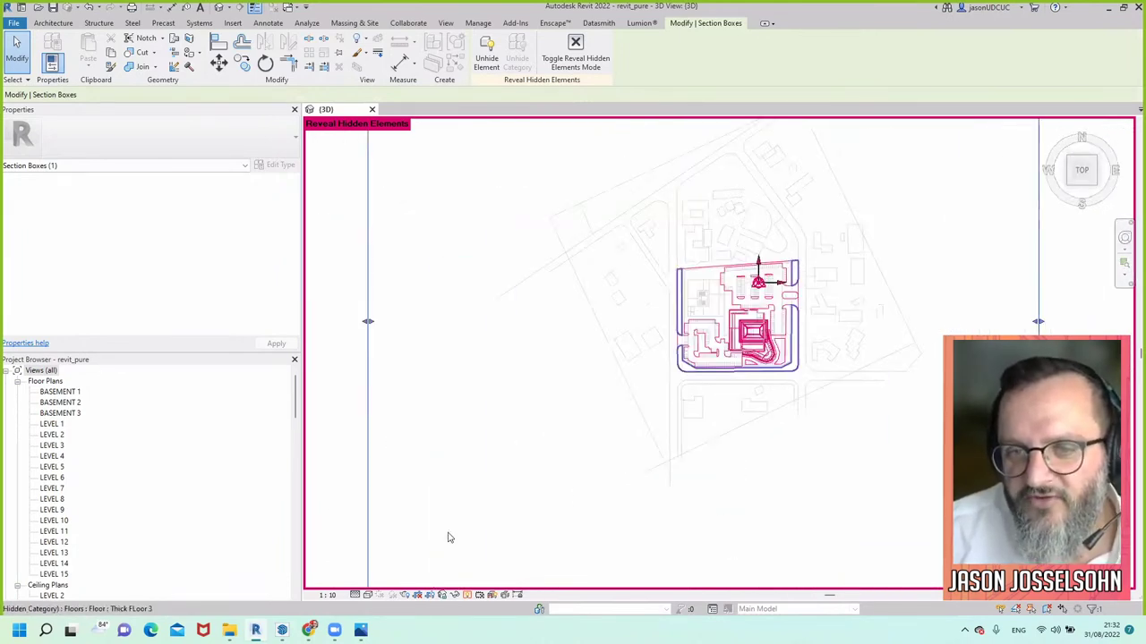
{"action": "left_click", "coordinate": [468, 595]}
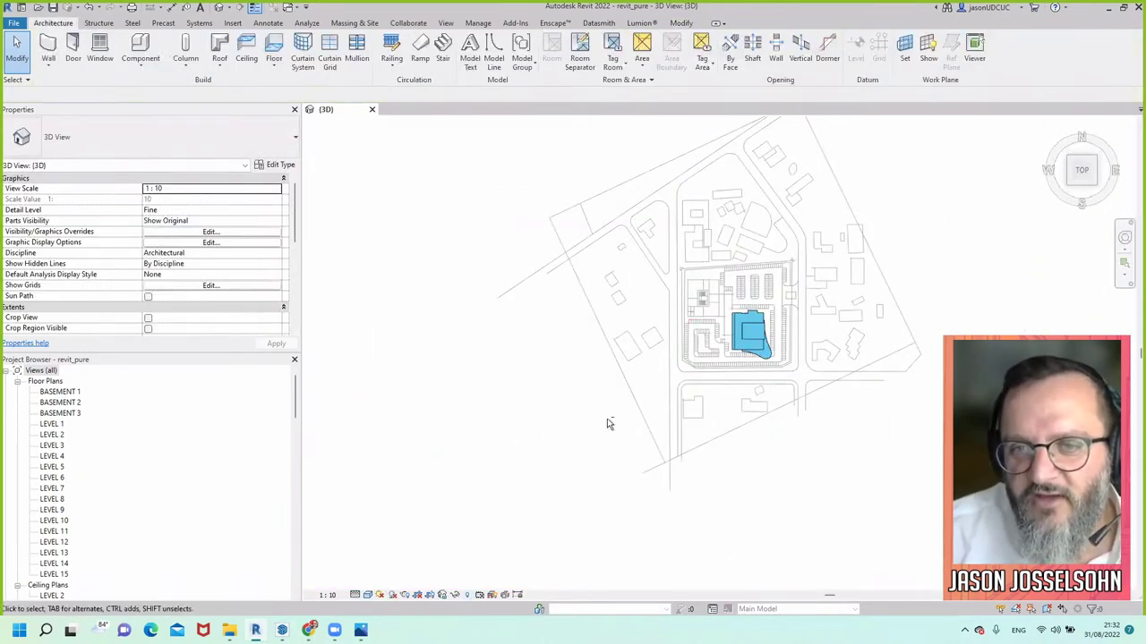
Orbit and zoom around the translucent building mass to inspect its sides from several angles
{"action": "middle_click_drag", "start_coordinate": [609, 424], "coordinate": [755, 276], "text": "shift"}
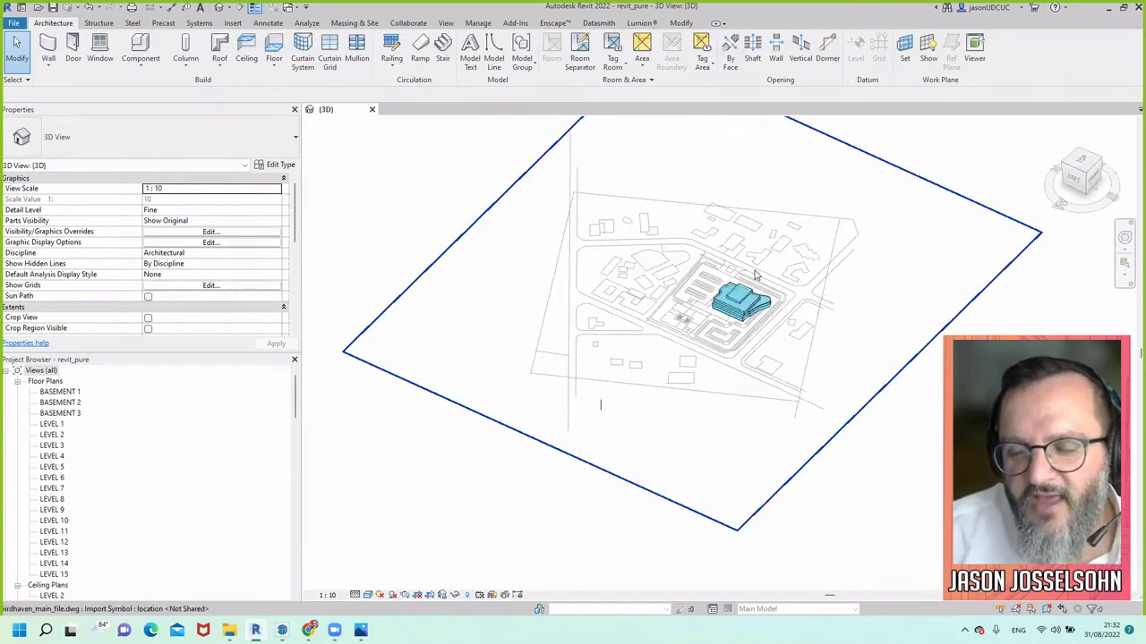
{"action": "scroll", "coordinate": [755, 276], "scroll_direction": "up", "scroll_amount": 2}
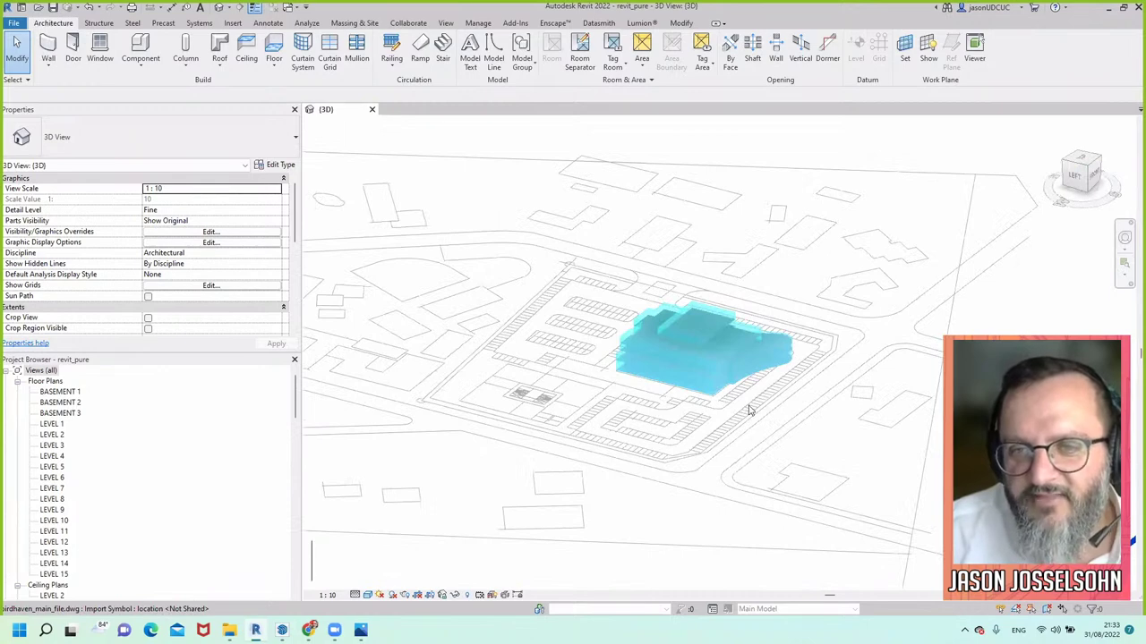
{"action": "middle_click_drag", "start_coordinate": [732, 435], "coordinate": [690, 558], "text": "shift"}
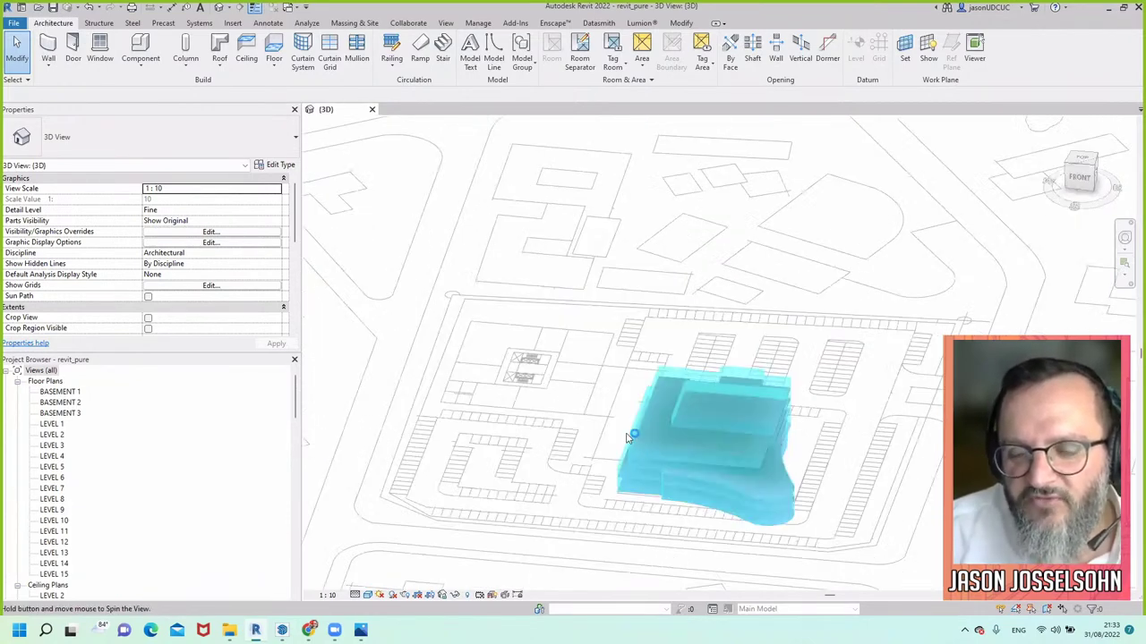
{"action": "scroll", "coordinate": [629, 437], "scroll_direction": "up", "scroll_amount": 3}
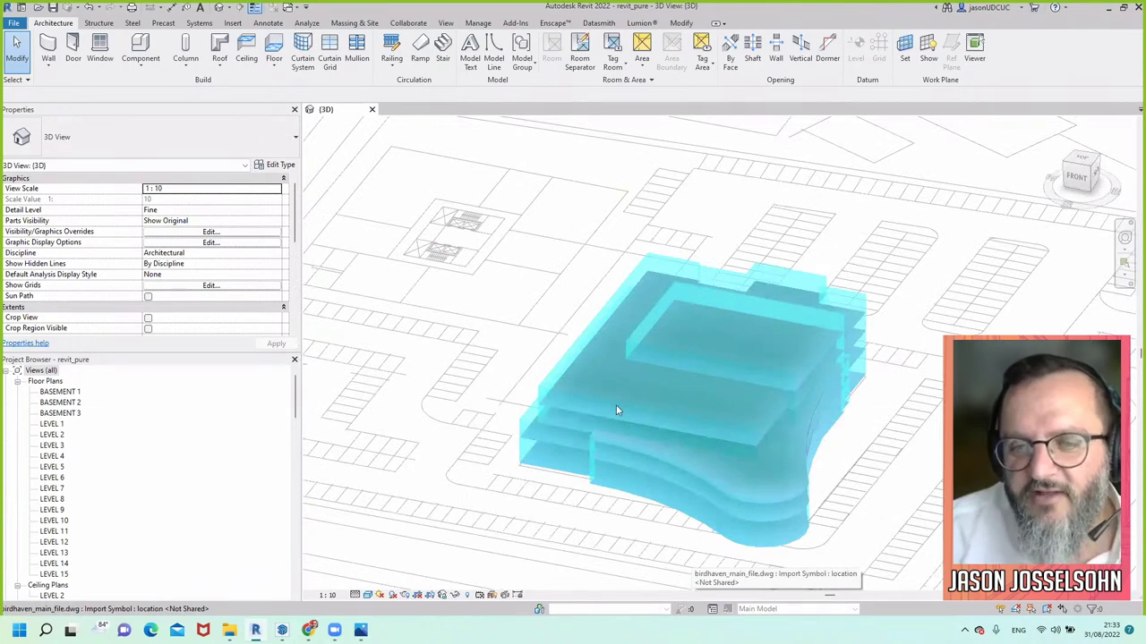
{"action": "middle_click_drag", "start_coordinate": [553, 367], "coordinate": [537, 285], "text": "shift"}
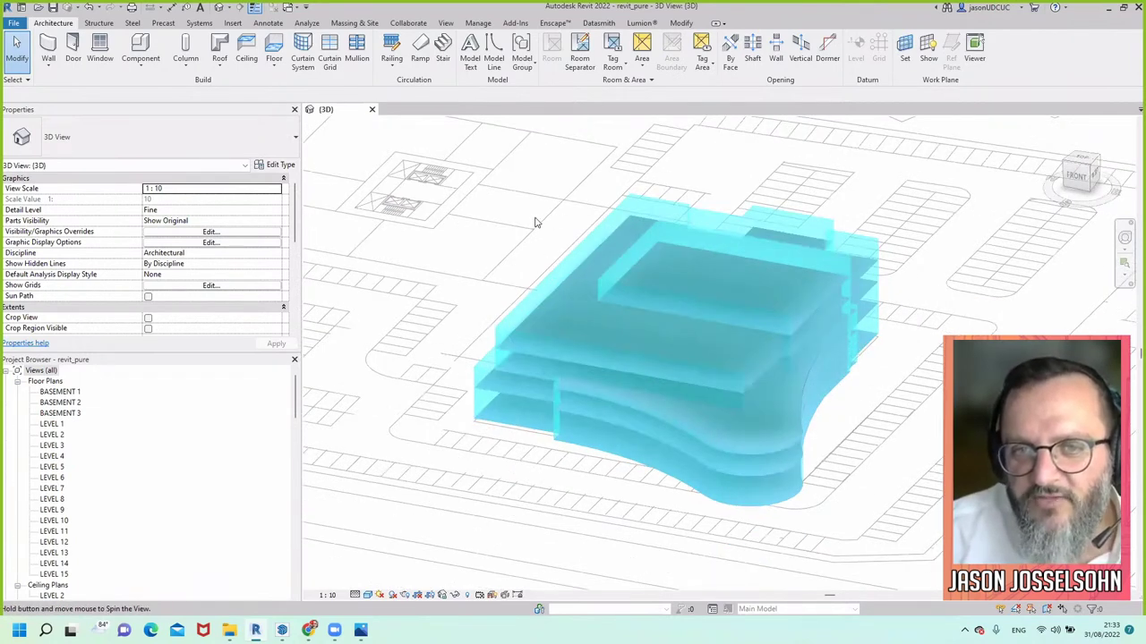
{"action": "middle_click_drag", "start_coordinate": [536, 222], "coordinate": [516, 238], "text": "shift"}
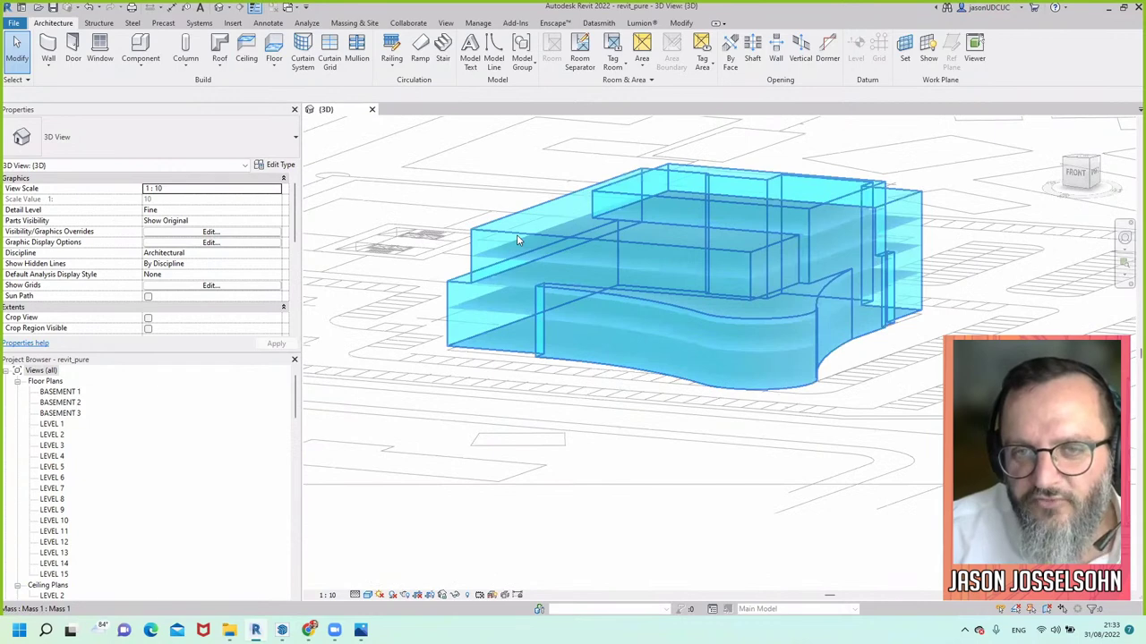
{"action": "scroll", "coordinate": [516, 237], "scroll_direction": "up", "scroll_amount": 2}
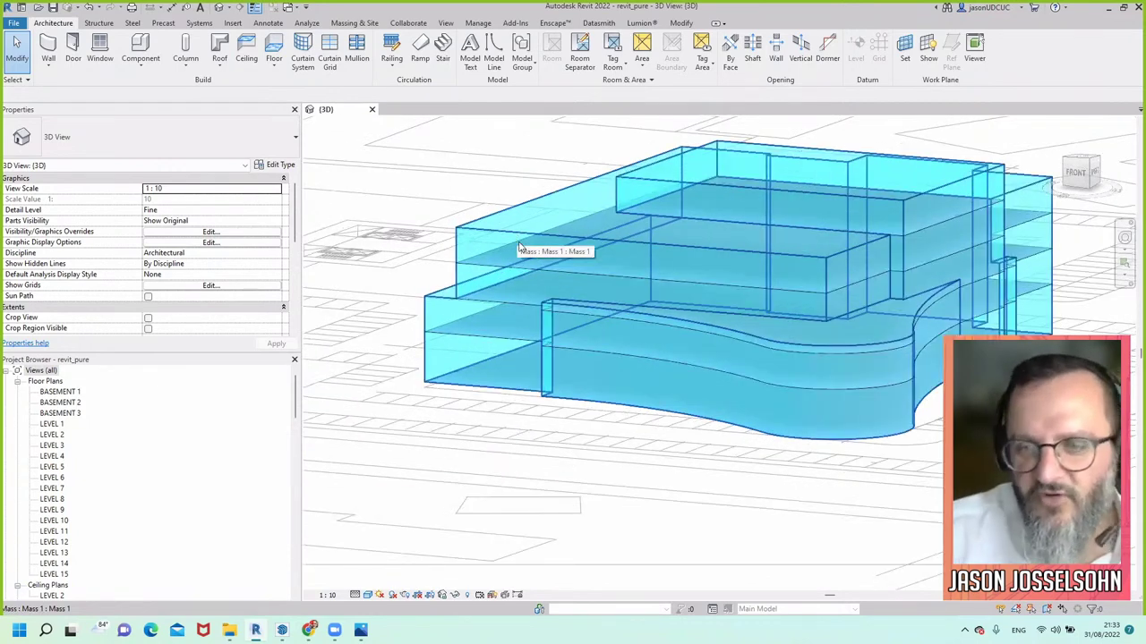
{"action": "scroll", "coordinate": [580, 382], "scroll_direction": "down", "scroll_amount": 2}
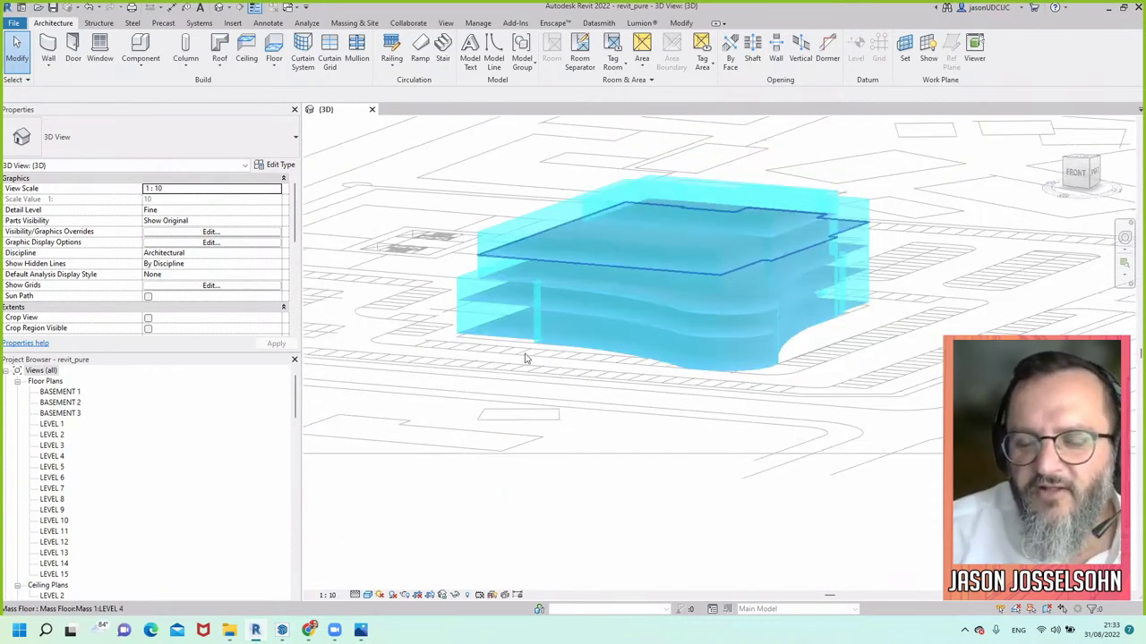
{"action": "middle_click_drag", "start_coordinate": [555, 444], "coordinate": [587, 473], "text": "shift"}
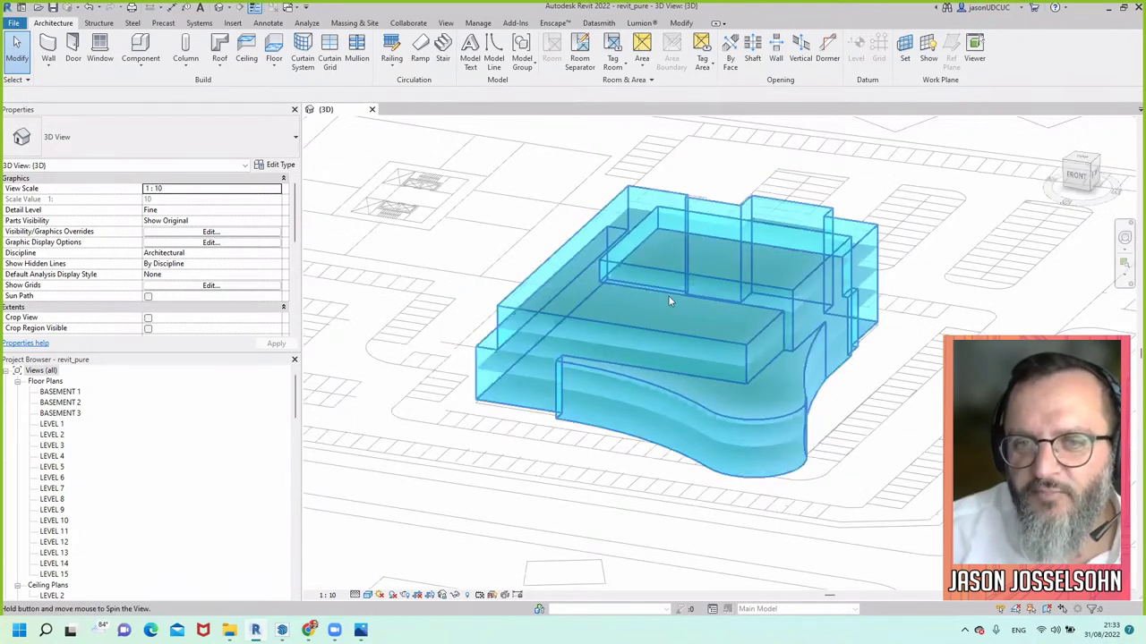
{"action": "middle_click_drag", "start_coordinate": [668, 301], "coordinate": [671, 303], "text": "shift"}
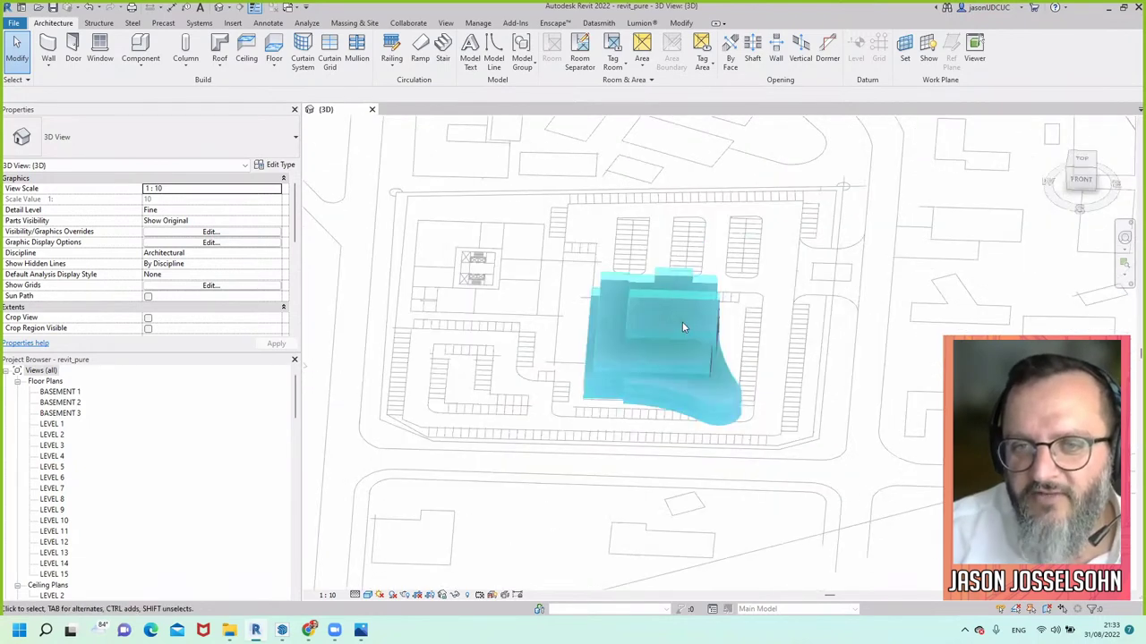
{"action": "scroll", "coordinate": [682, 327], "scroll_direction": "up", "scroll_amount": 2}
Select the mass to show its 94510.28 SF floor area and 1064152.61 CF volume
{"action": "left_click", "coordinate": [699, 344]}
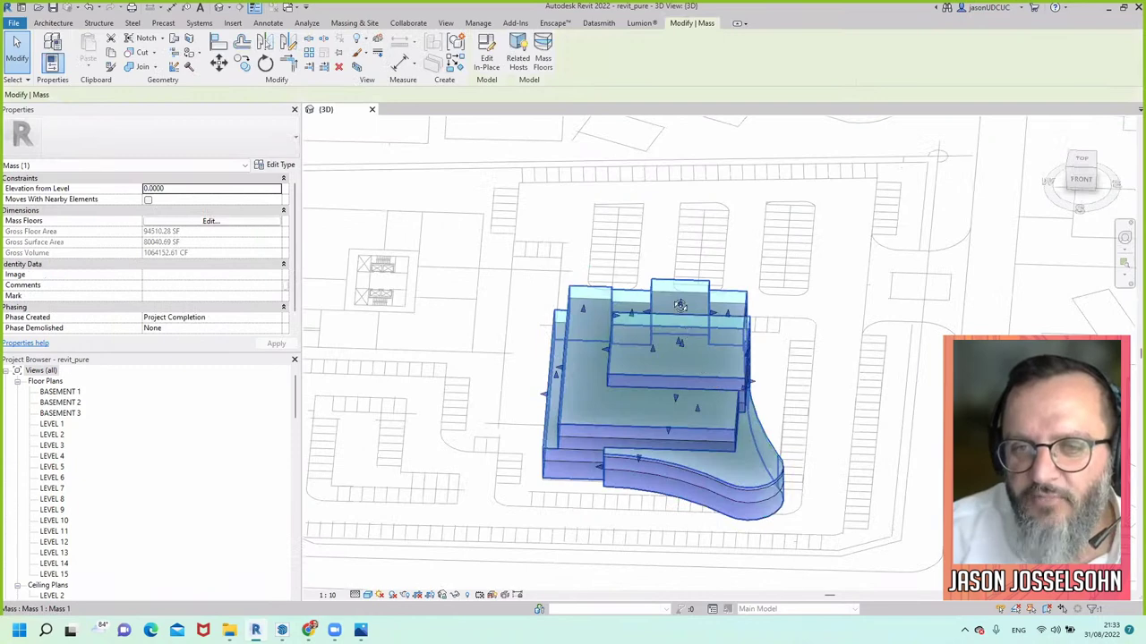
{"action": "middle_click_drag", "start_coordinate": [658, 240], "coordinate": [637, 362], "text": "shift"}
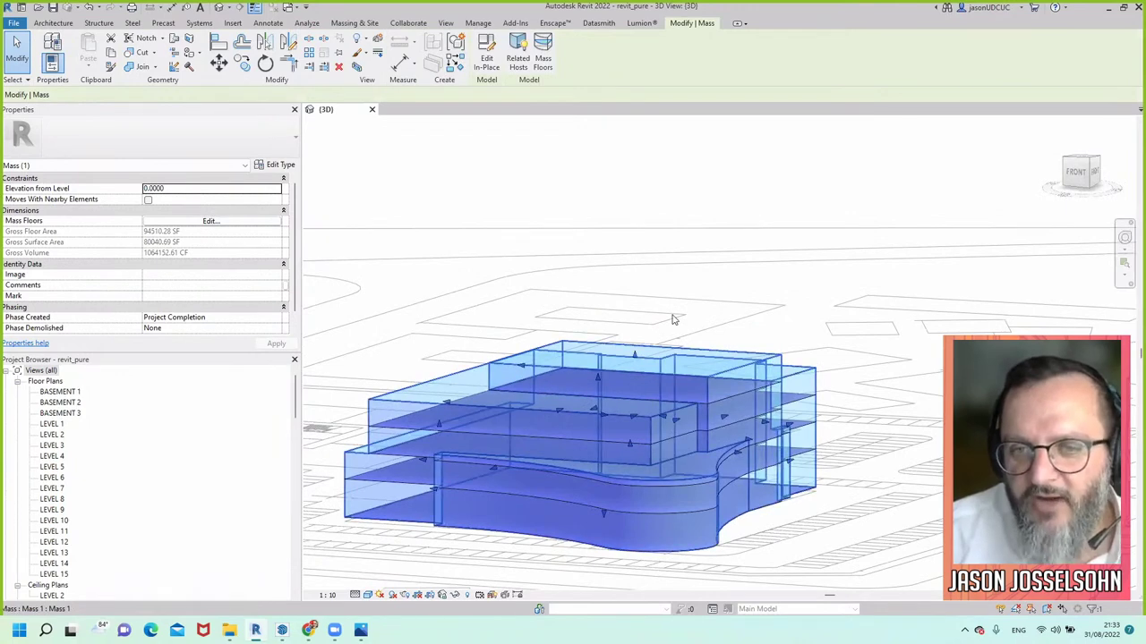
{"action": "scroll", "coordinate": [674, 319], "scroll_direction": "down", "scroll_amount": 2}
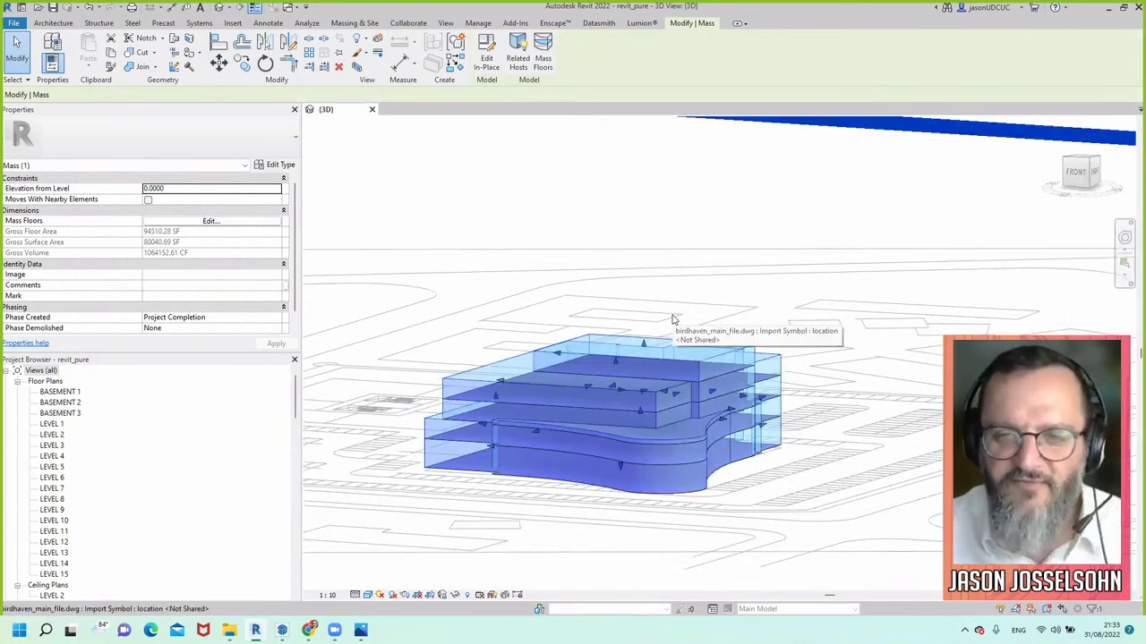
{"action": "middle_click_drag", "start_coordinate": [630, 410], "coordinate": [380, 327], "text": "shift"}
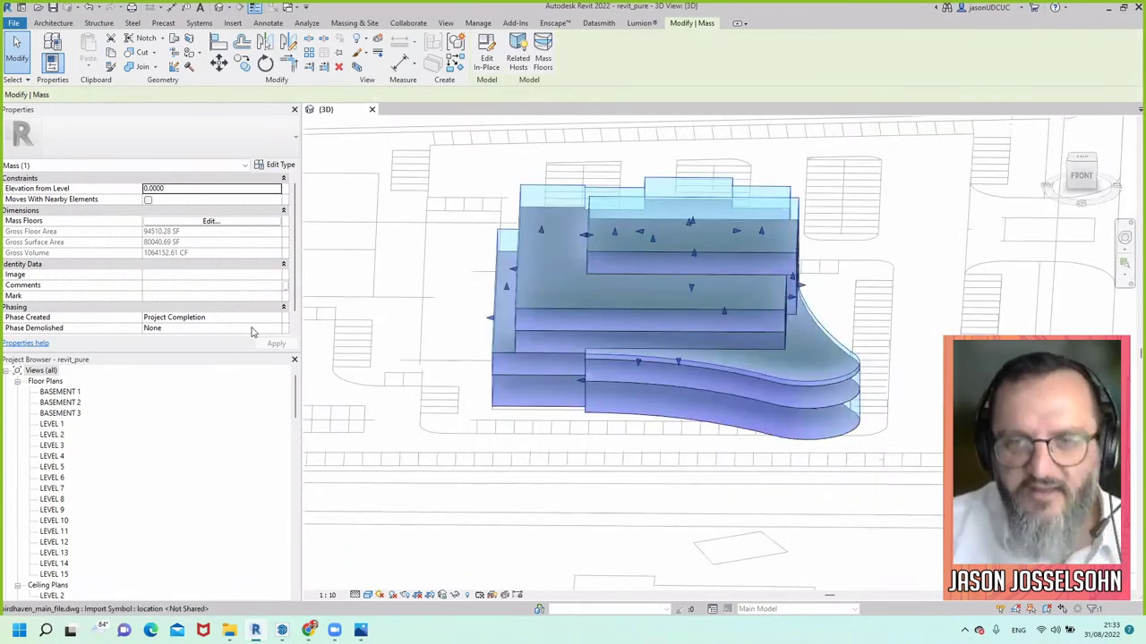
Turn on the Floors category in Visibility/Graphic Overrides with VG
{"action": "key", "text": "v"}
{"action": "key", "text": "g"}
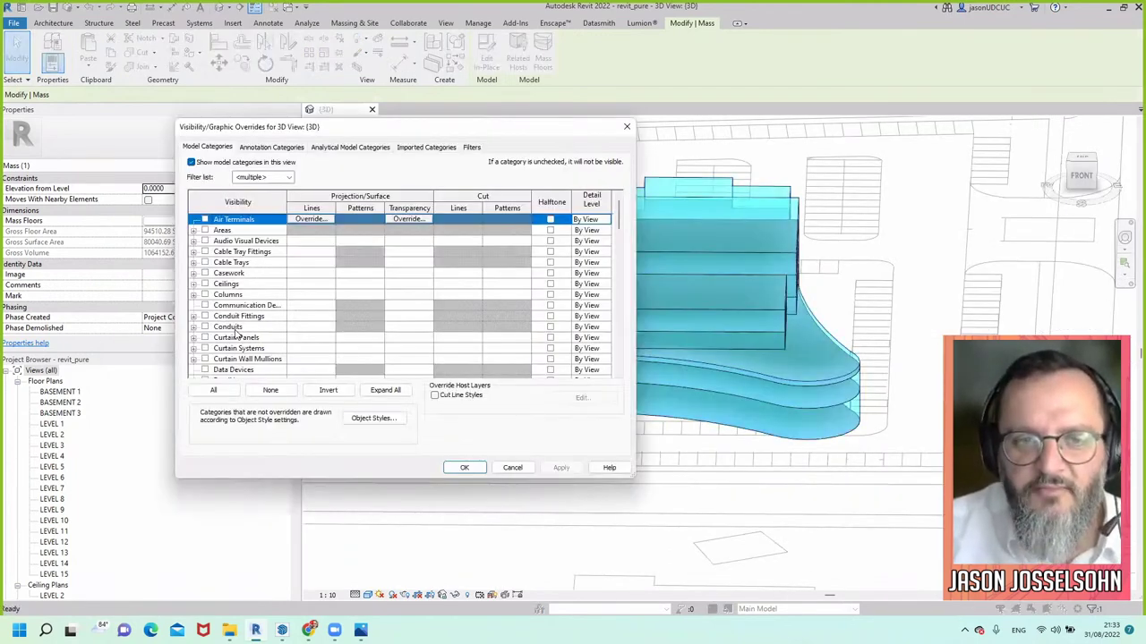
{"action": "scroll", "coordinate": [235, 341], "scroll_direction": "down", "scroll_amount": 6}
{"action": "left_click", "coordinate": [206, 348]}
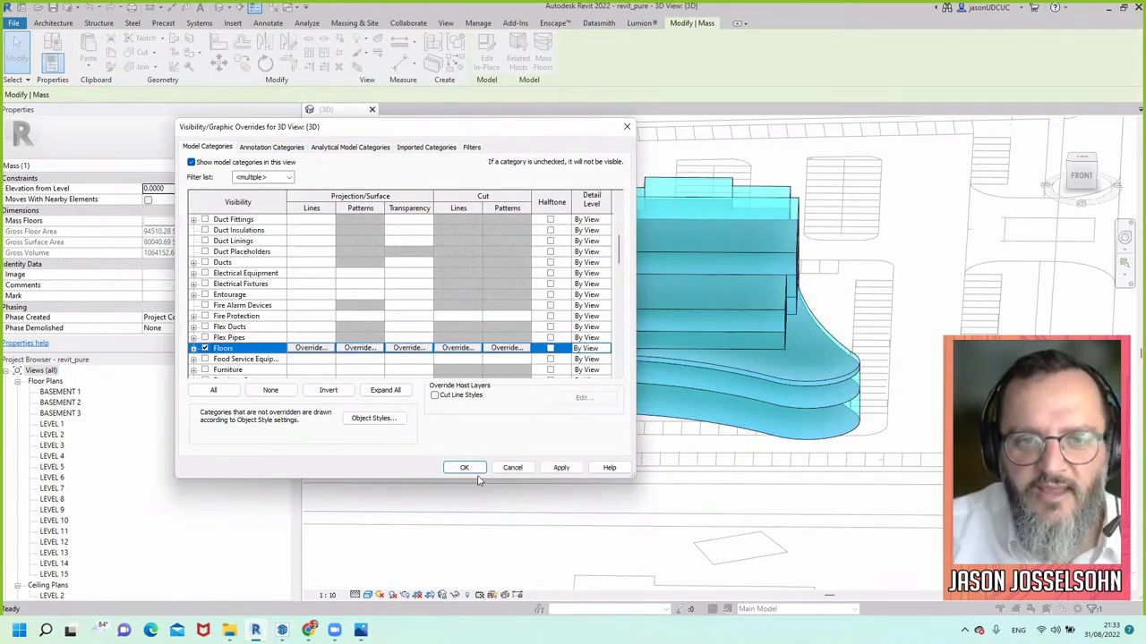
{"action": "left_click", "coordinate": [463, 467]}
Clear the mass selection and orbit to an eye-level view of the building
{"action": "middle_click_drag", "start_coordinate": [597, 456], "coordinate": [575, 429], "text": "shift"}
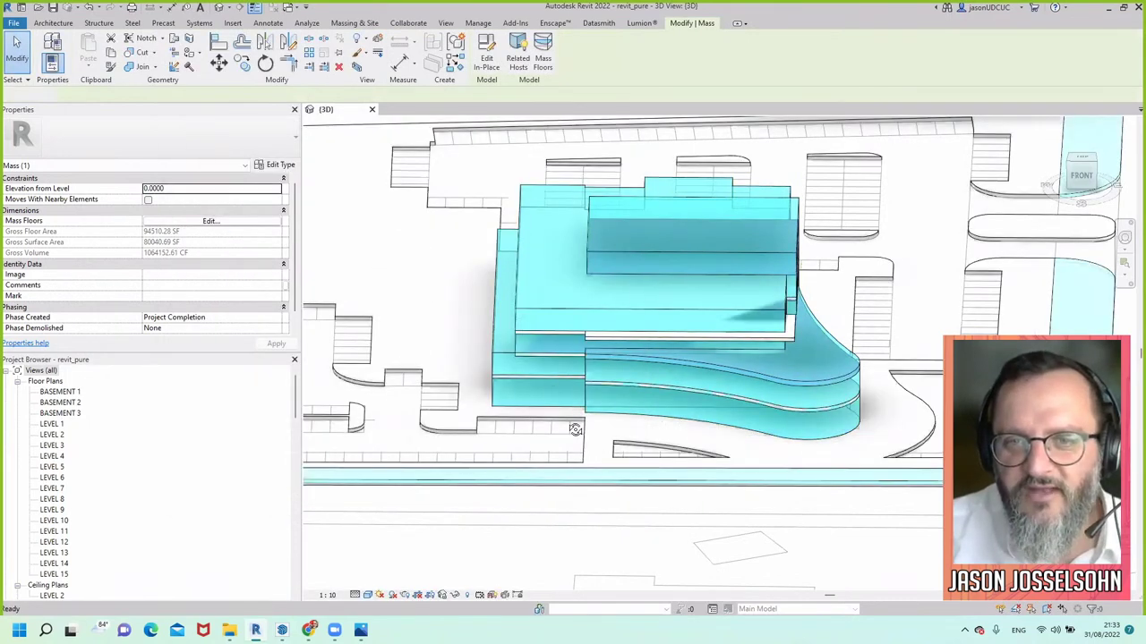
{"action": "key", "text": "Escape"}
{"action": "middle_click_drag", "start_coordinate": [537, 371], "coordinate": [483, 354], "text": "shift"}
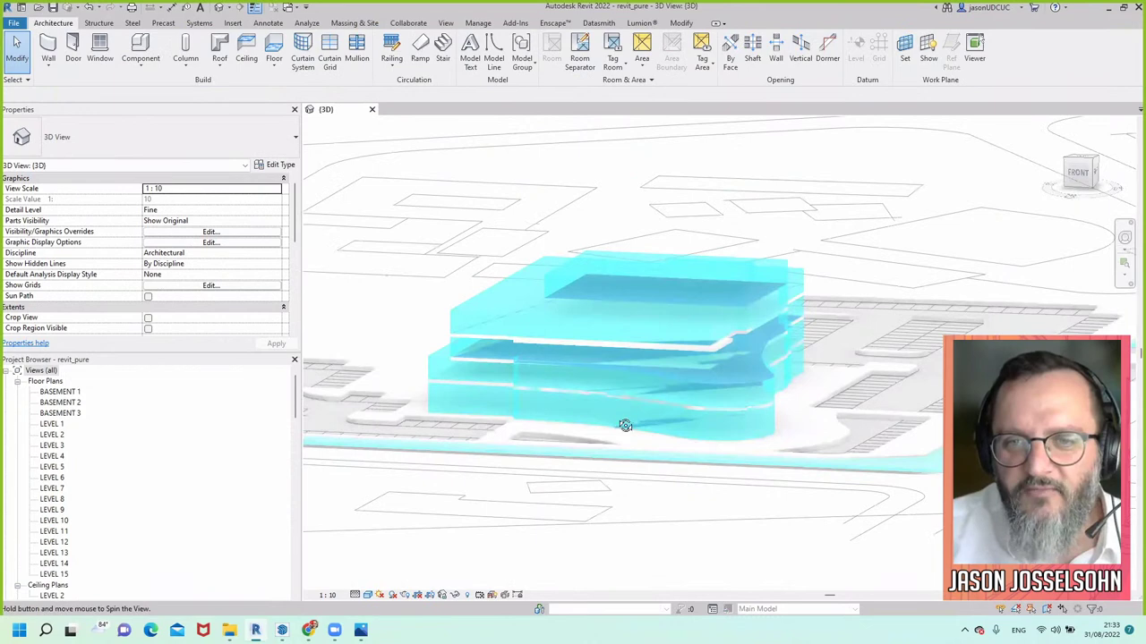
{"action": "middle_click_drag", "start_coordinate": [625, 425], "coordinate": [625, 354], "text": "shift"}
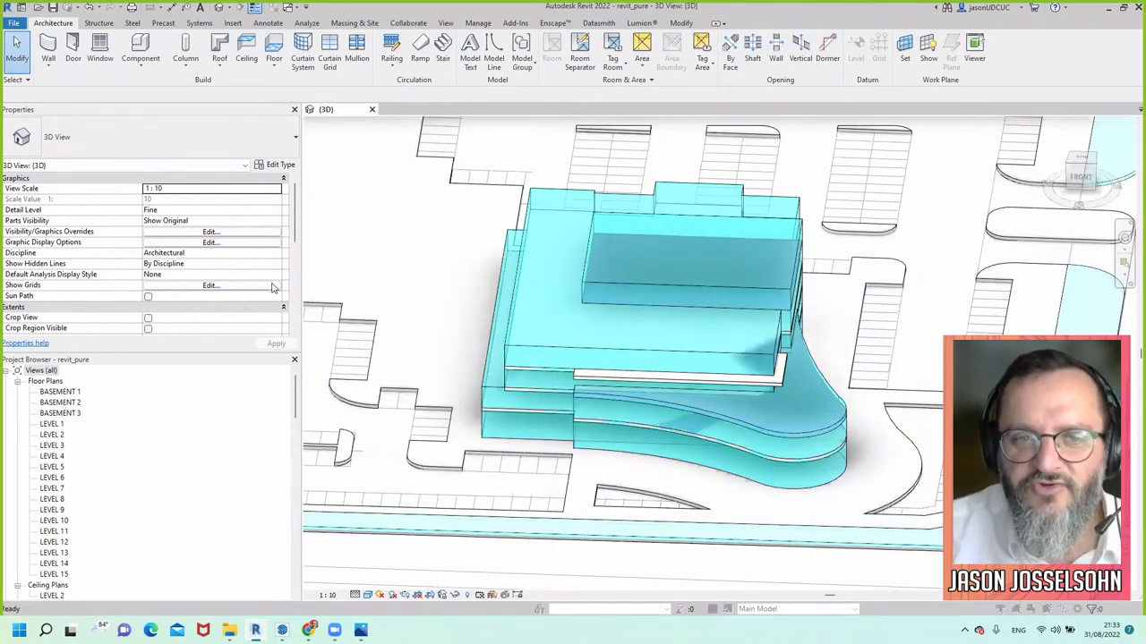
Switch on the Generic Models category in Visibility/Graphic Overrides
{"action": "key", "text": "v"}
{"action": "key", "text": "v"}
{"action": "scroll", "coordinate": [228, 331], "scroll_direction": "down", "scroll_amount": 7}
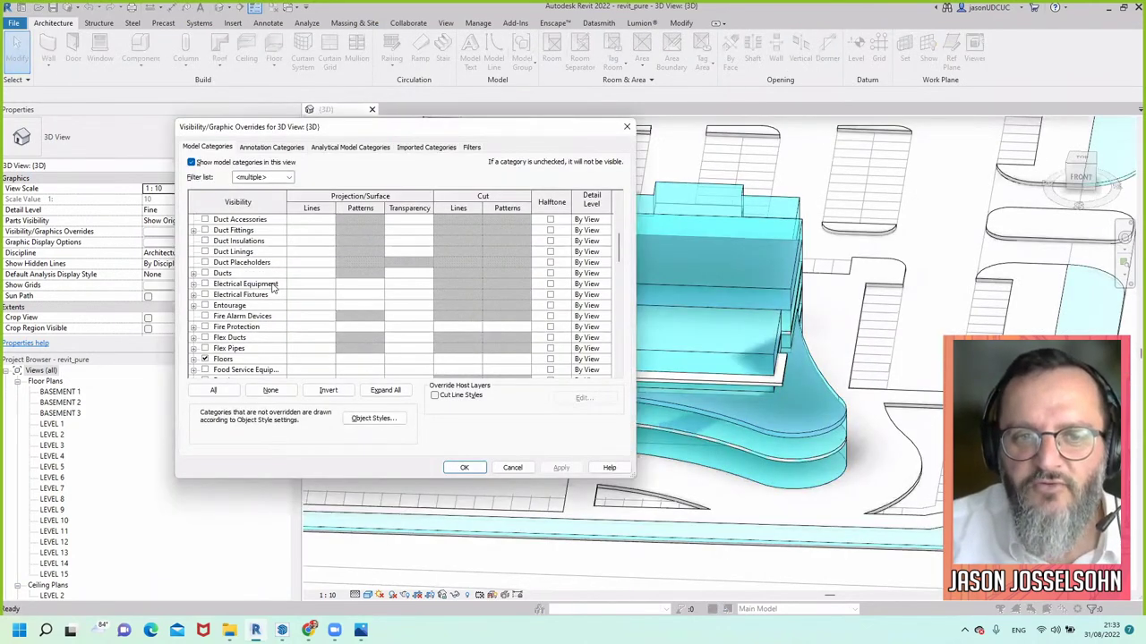
{"action": "left_click", "coordinate": [205, 316]}
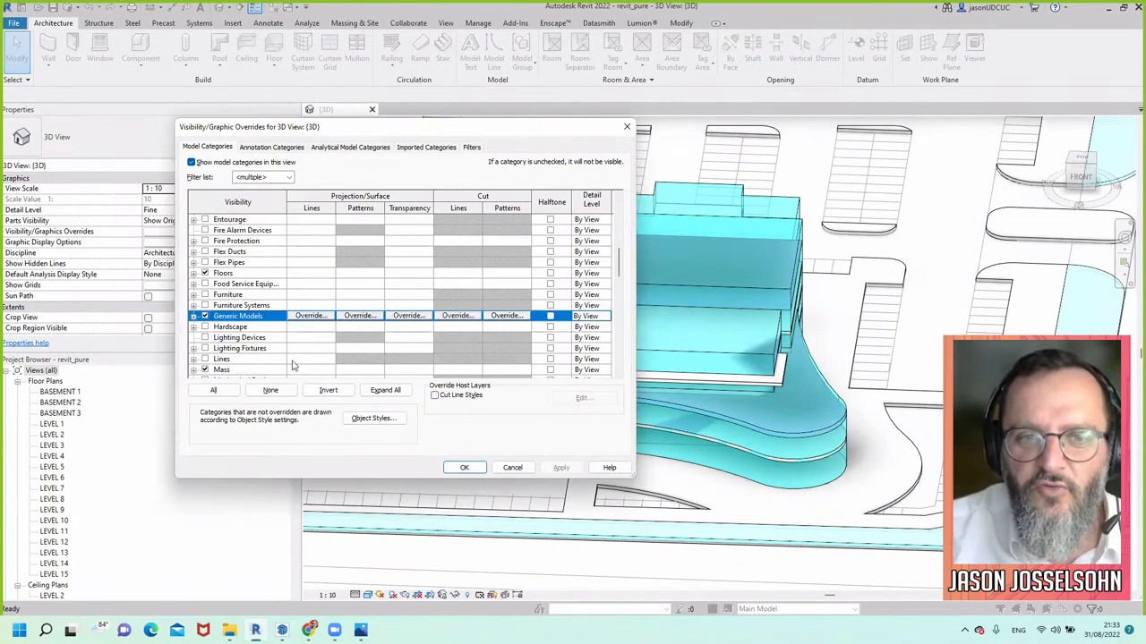
{"action": "left_click", "coordinate": [463, 469]}
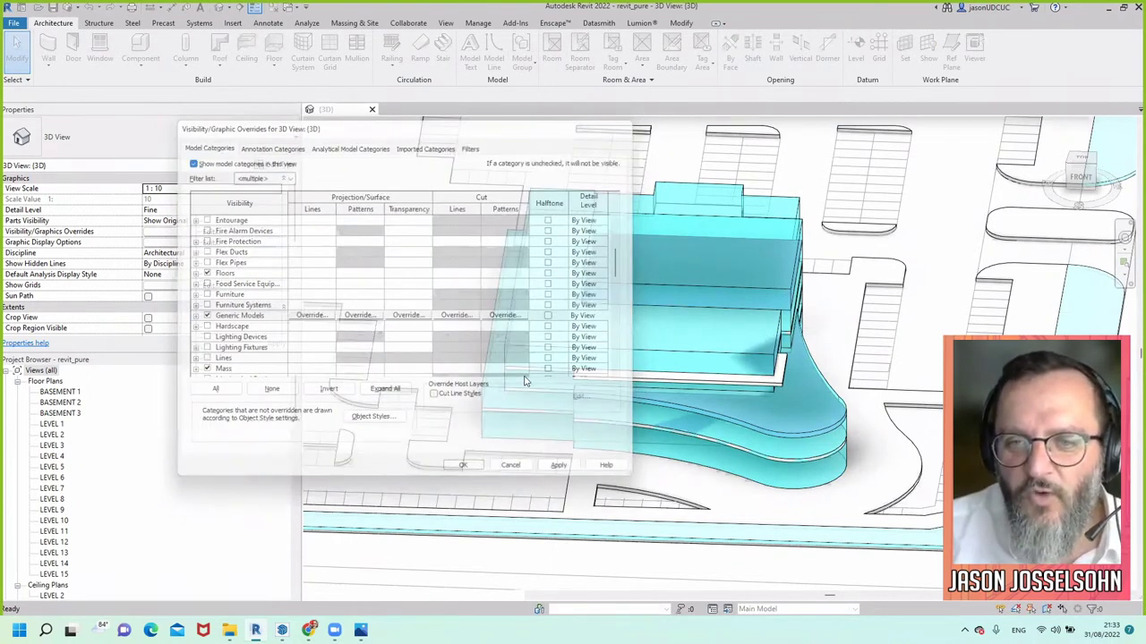
{"action": "middle_click_drag", "start_coordinate": [527, 382], "coordinate": [657, 249], "text": "shift"}
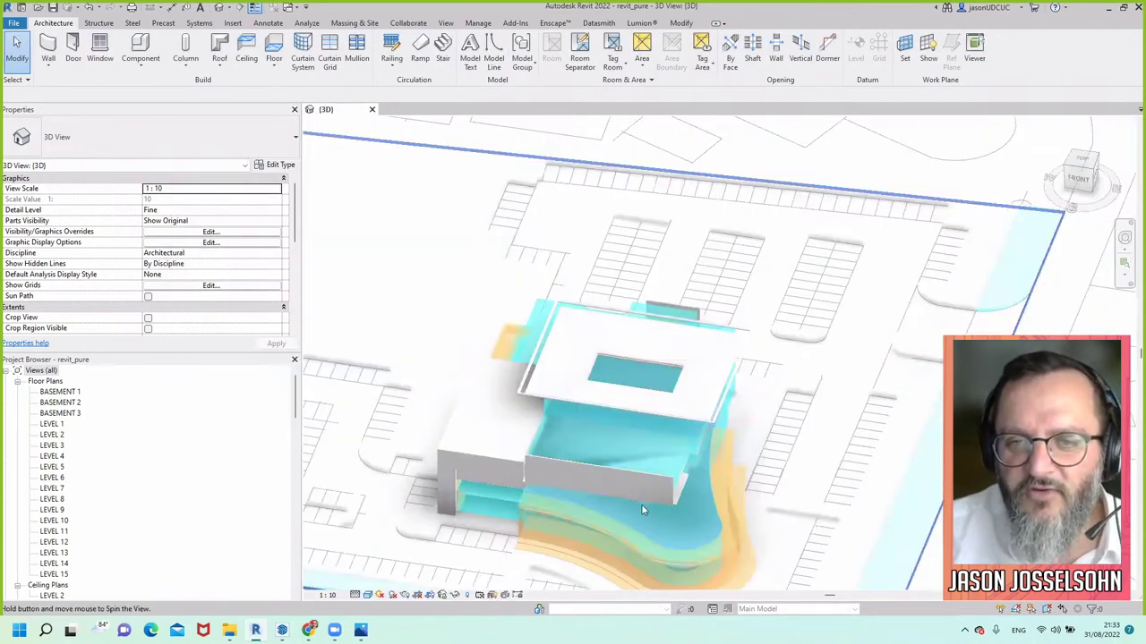
Zoom in and out around the building, then bring up the Massing & Site ribbon tab
{"action": "scroll", "coordinate": [641, 509], "scroll_direction": "down", "scroll_amount": 3}
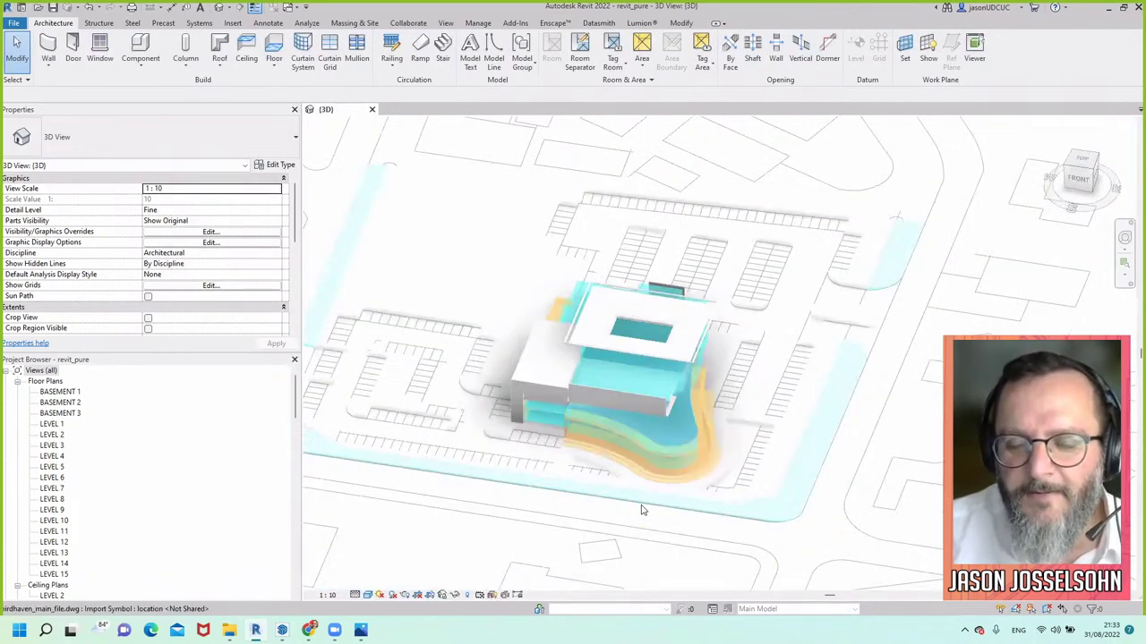
{"action": "scroll", "coordinate": [773, 537], "scroll_direction": "up", "scroll_amount": 3}
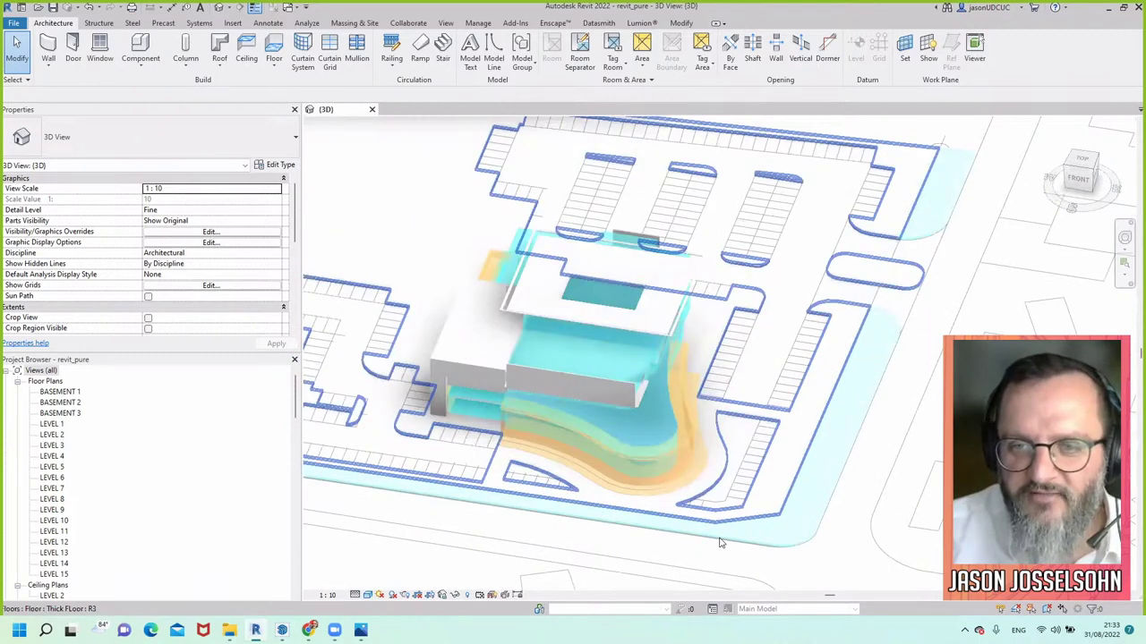
{"action": "scroll", "coordinate": [721, 543], "scroll_direction": "down", "scroll_amount": 3}
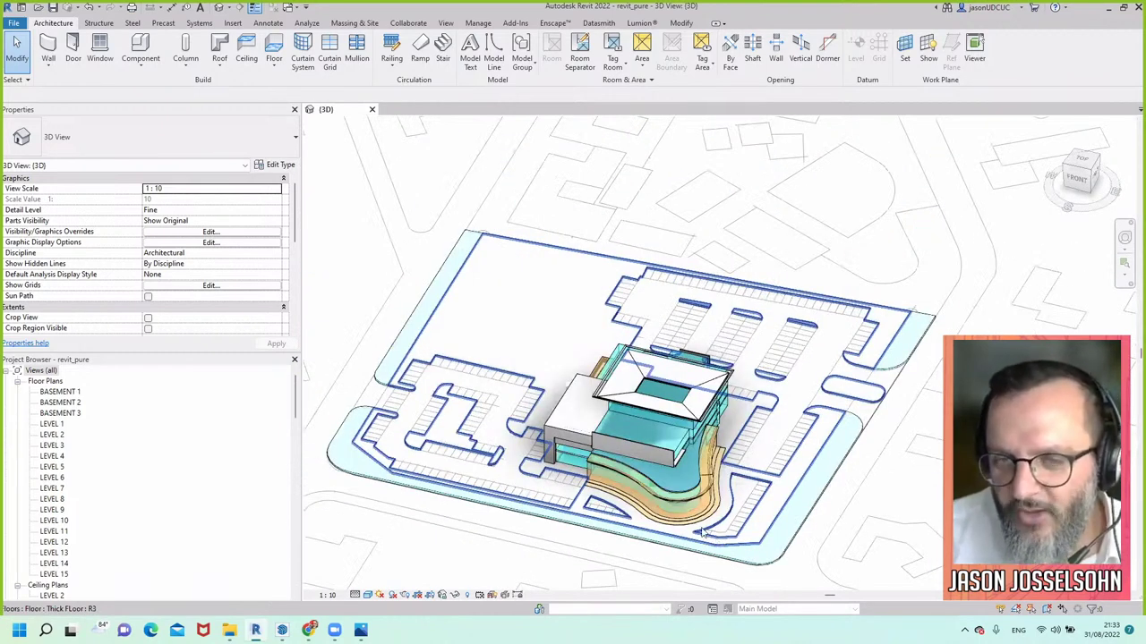
{"action": "scroll", "coordinate": [703, 534], "scroll_direction": "up", "scroll_amount": 2}
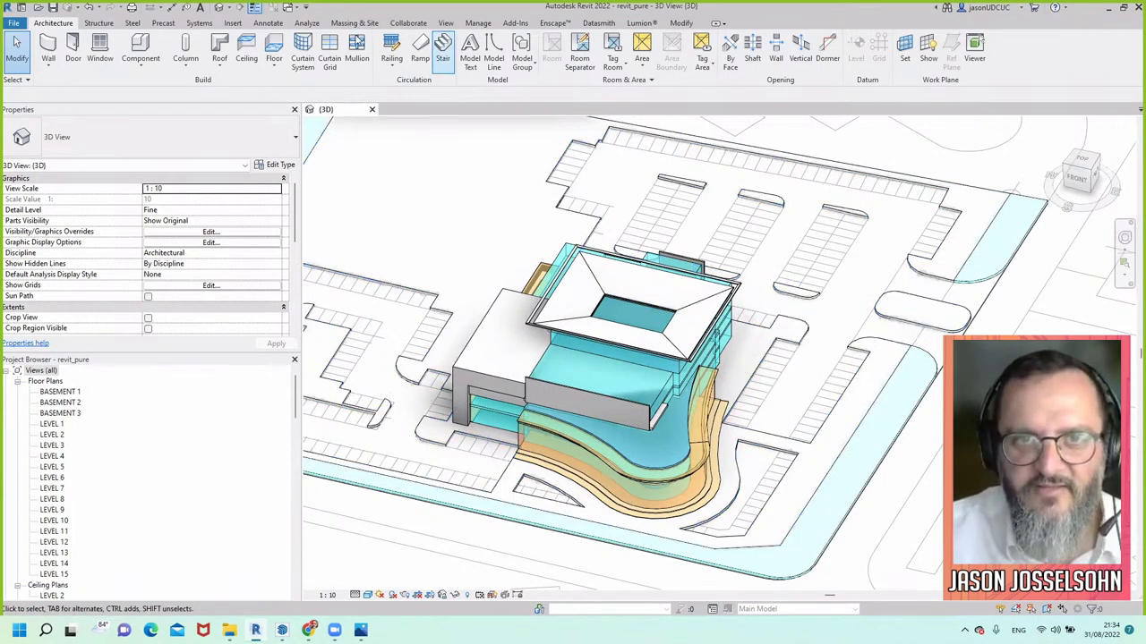
{"action": "left_click", "coordinate": [356, 23]}
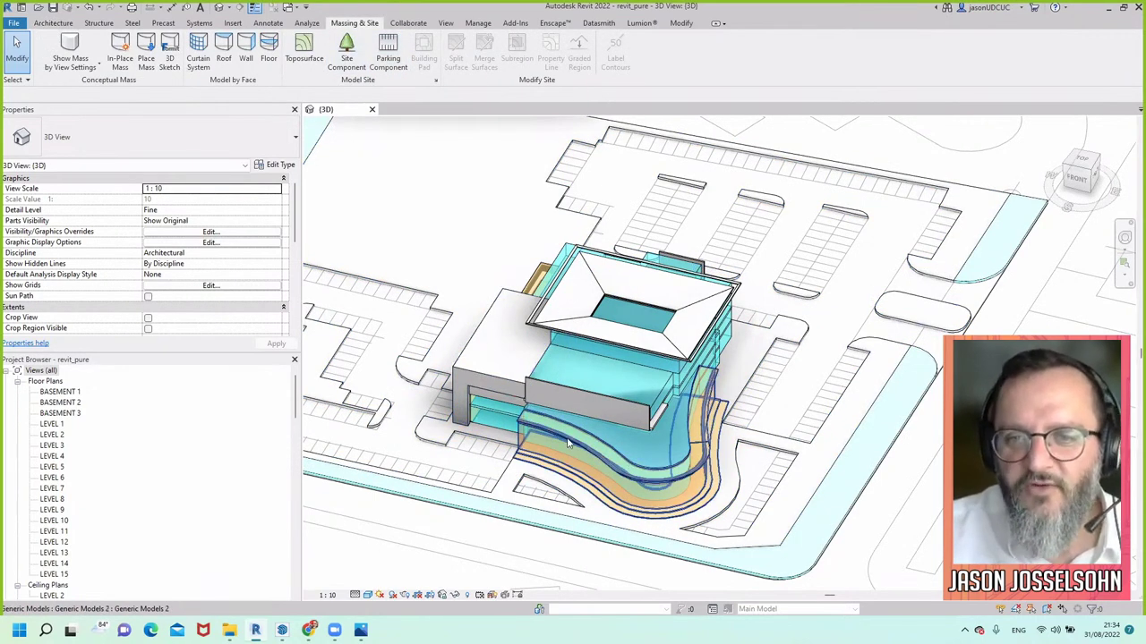
Zoom and orbit lower to inspect the curved entrance and slabs inside the mass
{"action": "scroll", "coordinate": [584, 442], "scroll_direction": "down", "scroll_amount": 1}
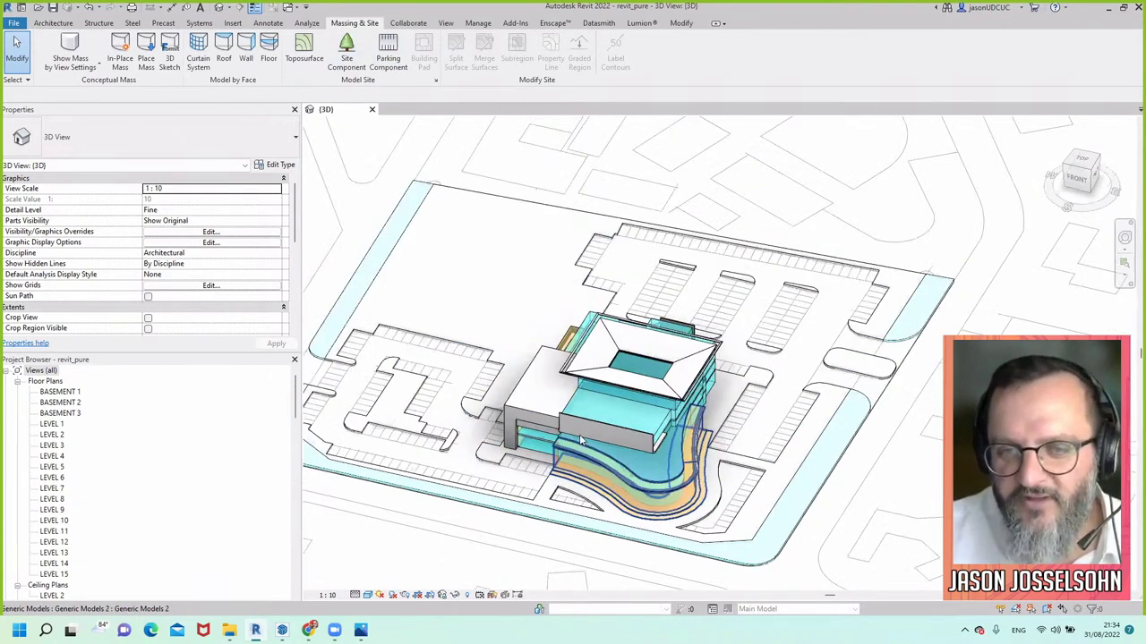
{"action": "scroll", "coordinate": [581, 440], "scroll_direction": "up", "scroll_amount": 3}
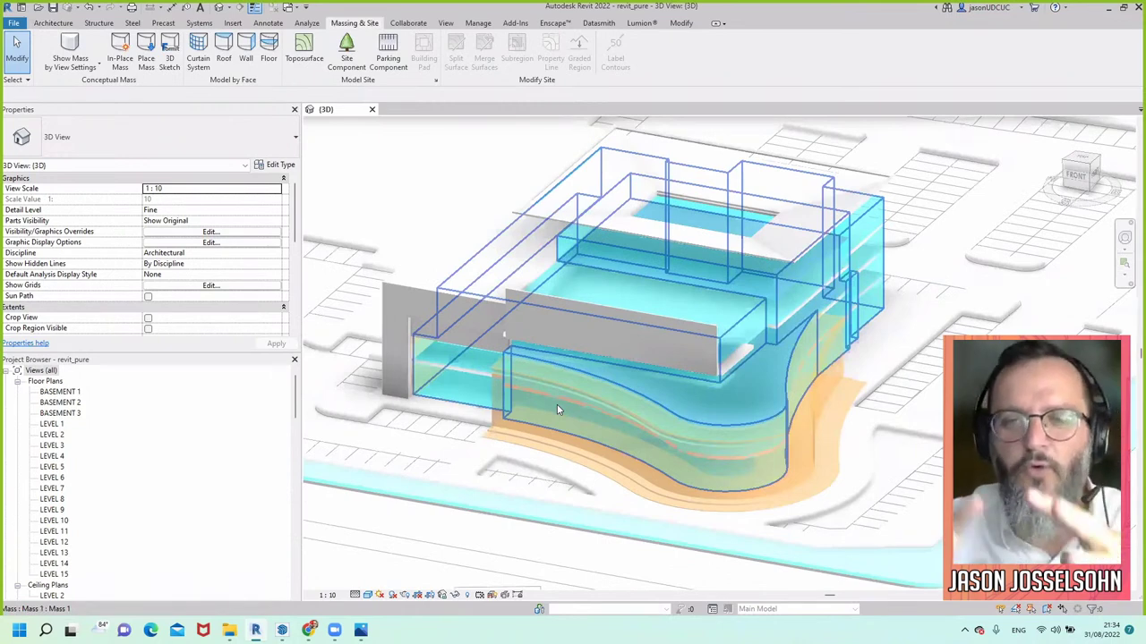
{"action": "scroll", "coordinate": [557, 404], "scroll_direction": "down", "scroll_amount": 3}
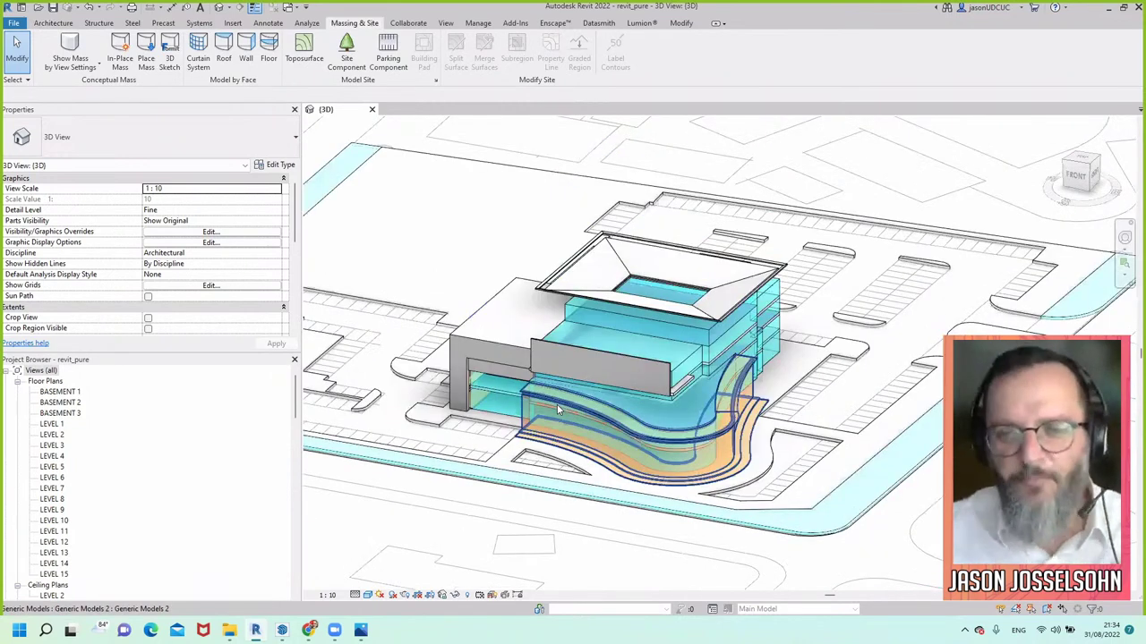
{"action": "middle_click_drag", "start_coordinate": [557, 404], "coordinate": [557, 409], "text": "shift"}
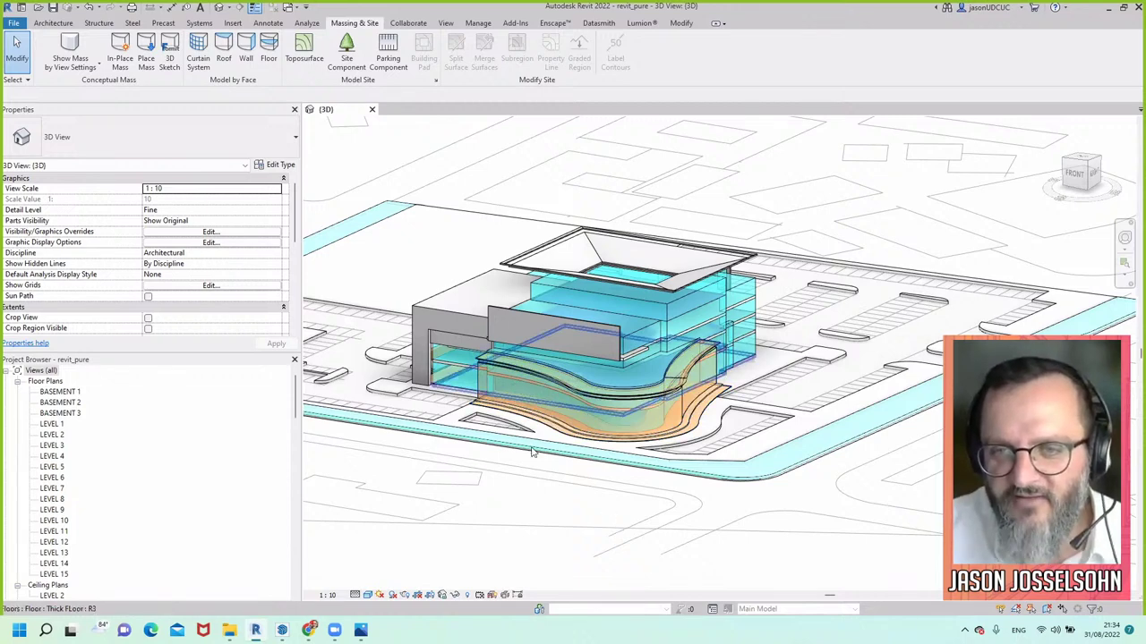
{"action": "scroll", "coordinate": [532, 452], "scroll_direction": "up", "scroll_amount": 2}
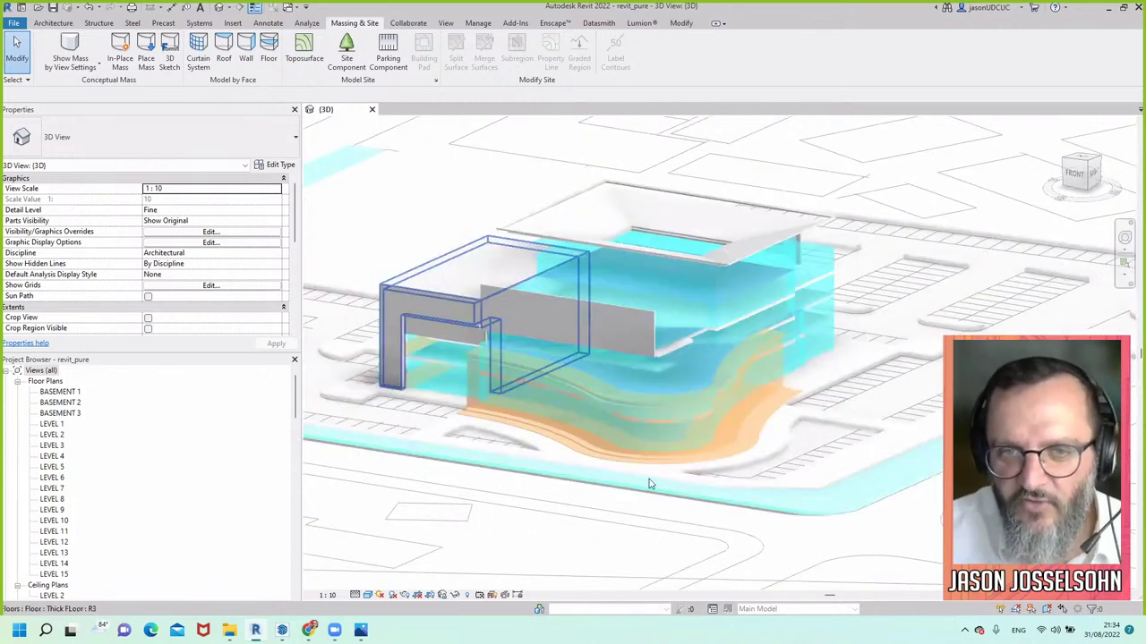
{"action": "scroll", "coordinate": [658, 486], "scroll_direction": "up", "scroll_amount": 1}
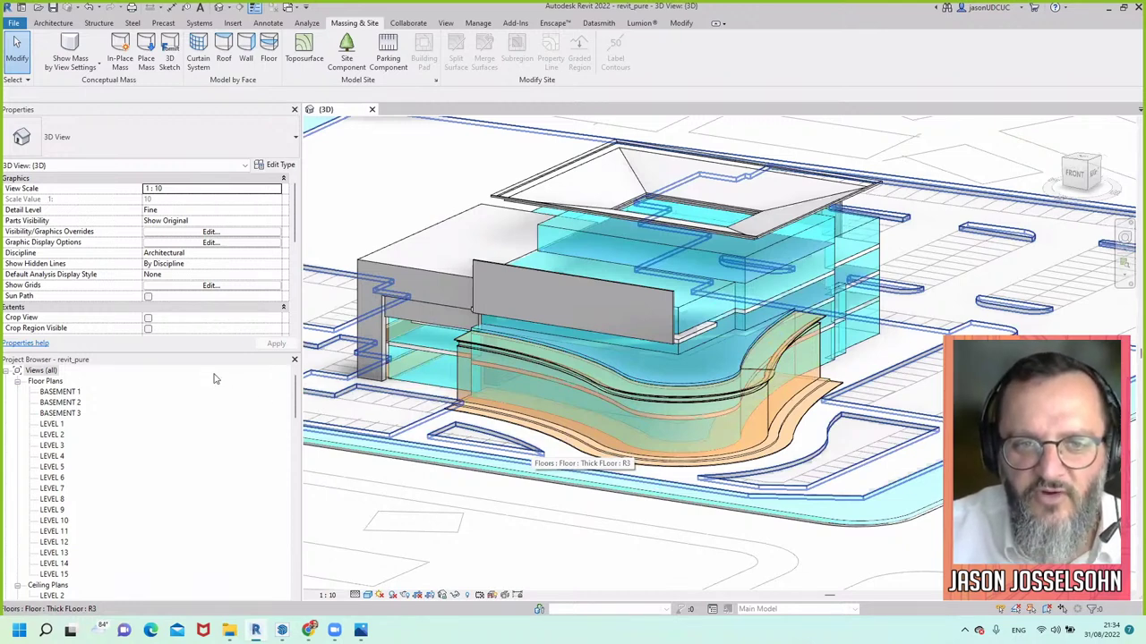
Show the glazed facade with mullions and louvres, then orbit around the building
{"action": "key", "text": "v"}
{"action": "key", "text": "v"}
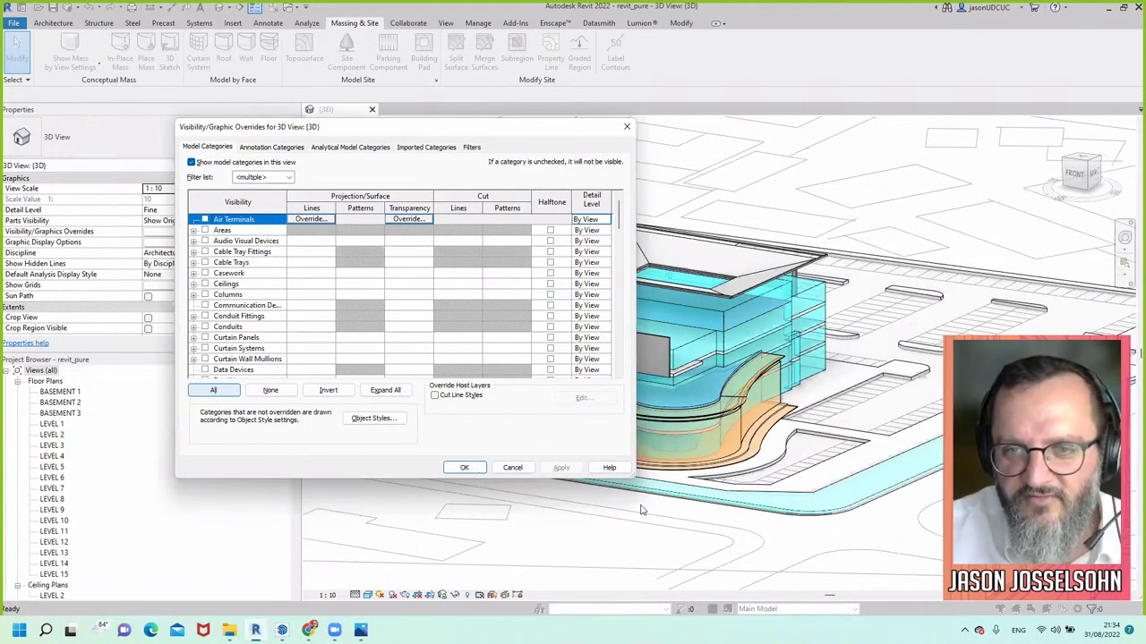
{"action": "key", "text": "Return"}
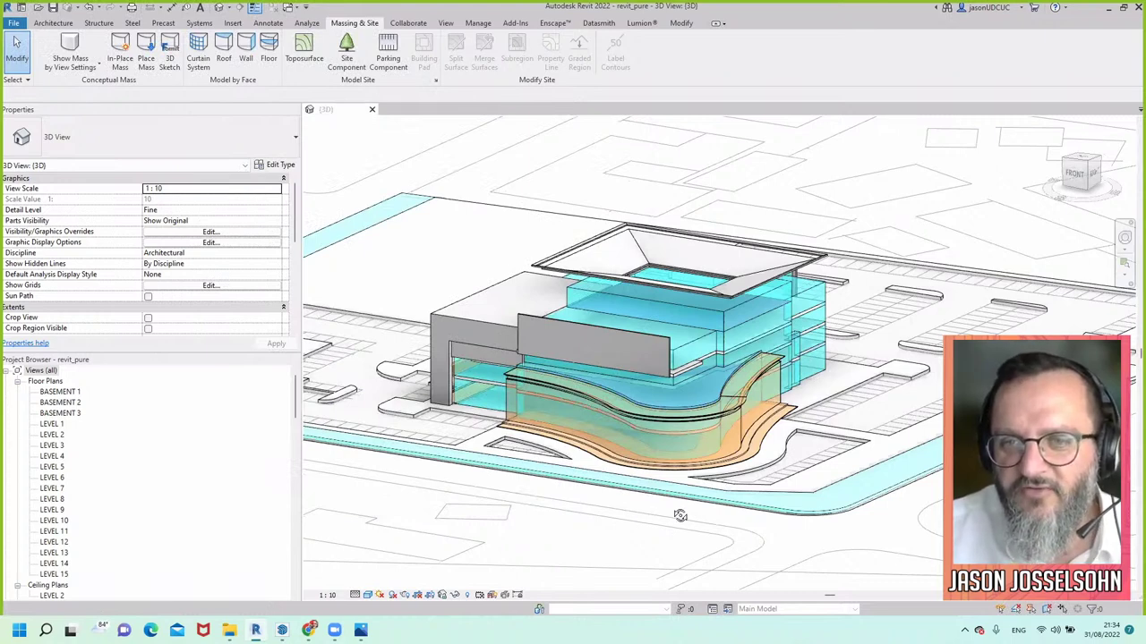
{"action": "middle_click_drag", "start_coordinate": [706, 516], "coordinate": [698, 493], "text": "shift"}
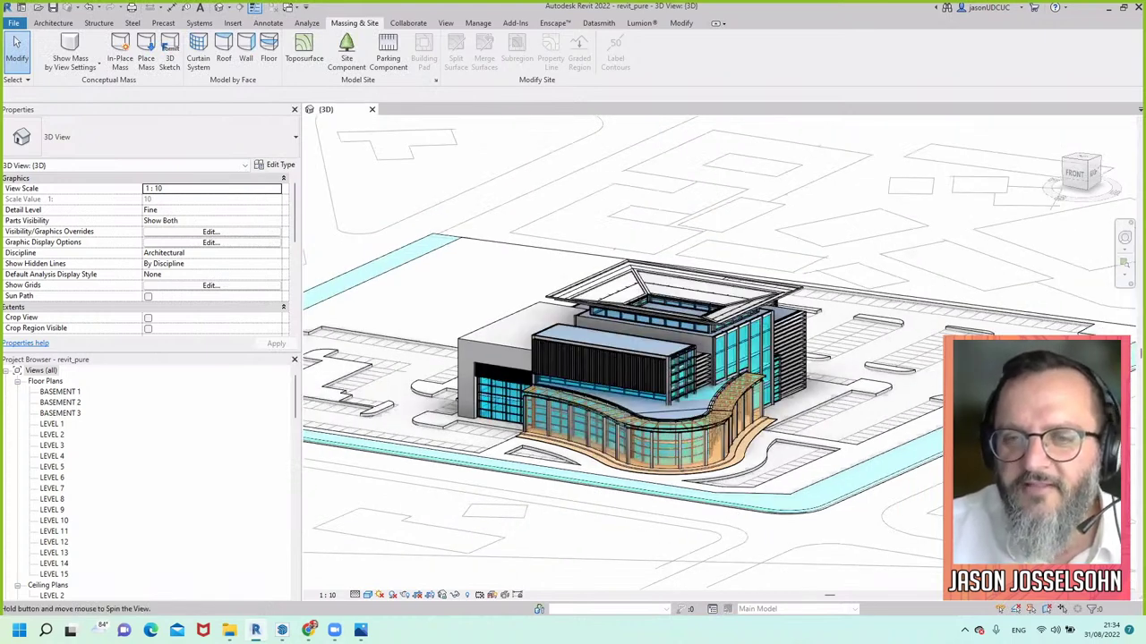
{"action": "middle_click_drag", "start_coordinate": [716, 358], "coordinate": [716, 323], "text": "shift"}
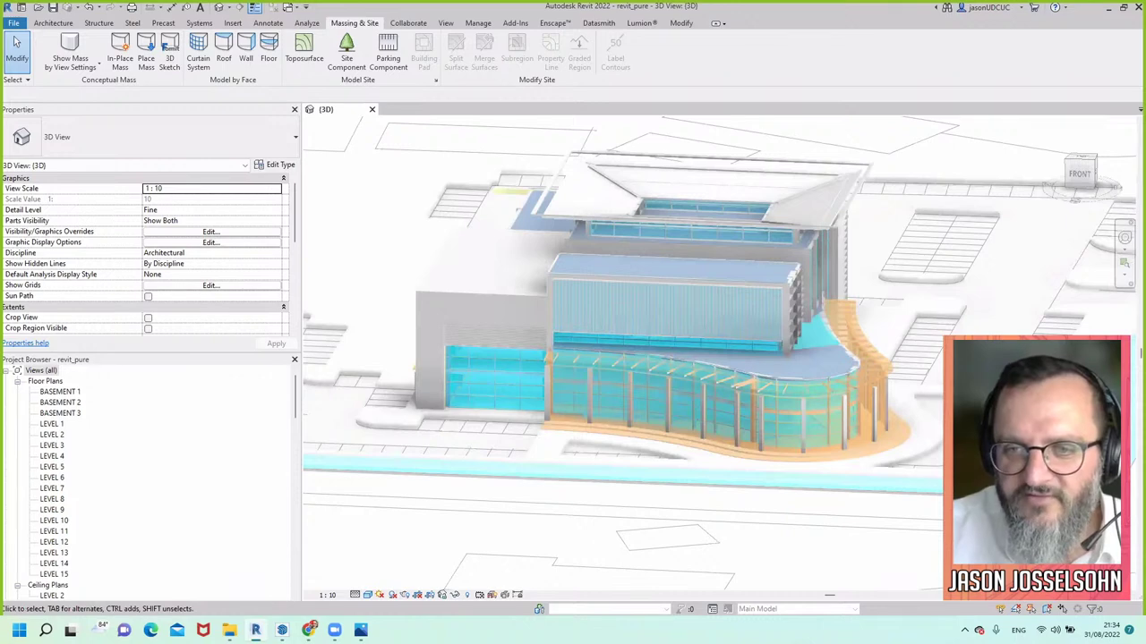
{"action": "middle_click_drag", "start_coordinate": [521, 430], "coordinate": [524, 386], "text": "shift"}
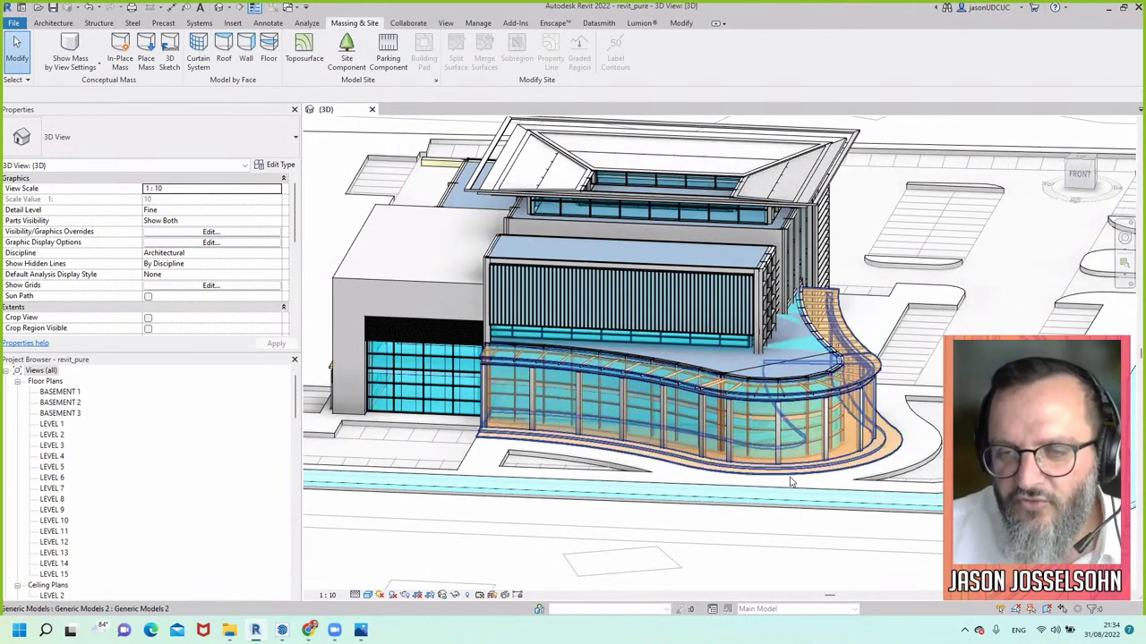
{"action": "middle_click_drag", "start_coordinate": [779, 494], "coordinate": [725, 487], "text": "shift"}
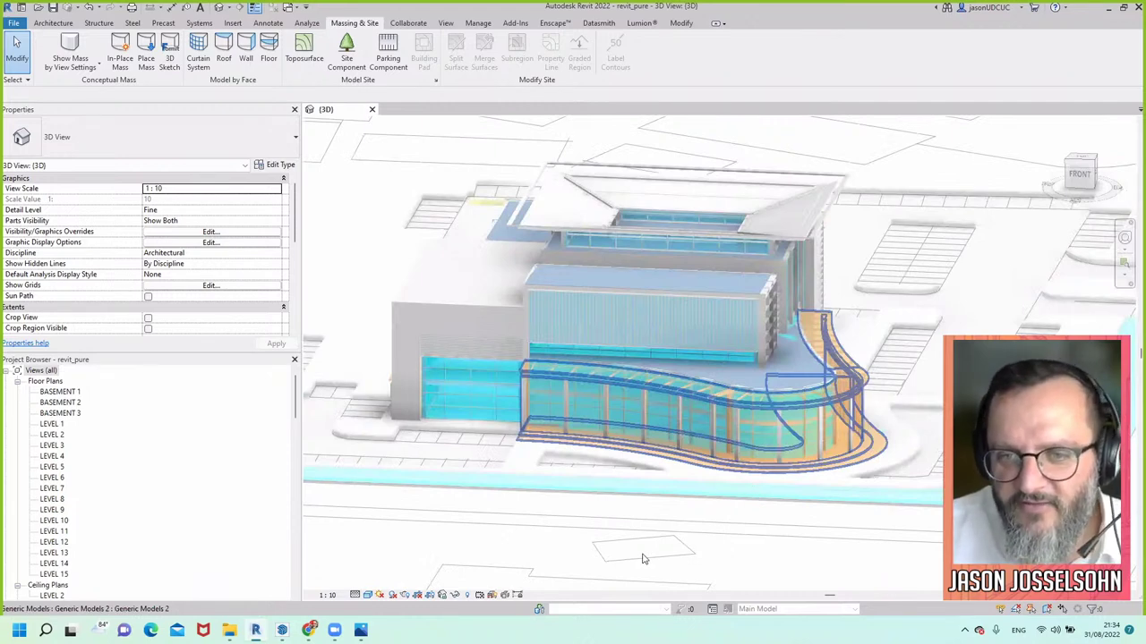
{"action": "middle_click_drag", "start_coordinate": [641, 559], "coordinate": [643, 553], "text": "shift"}
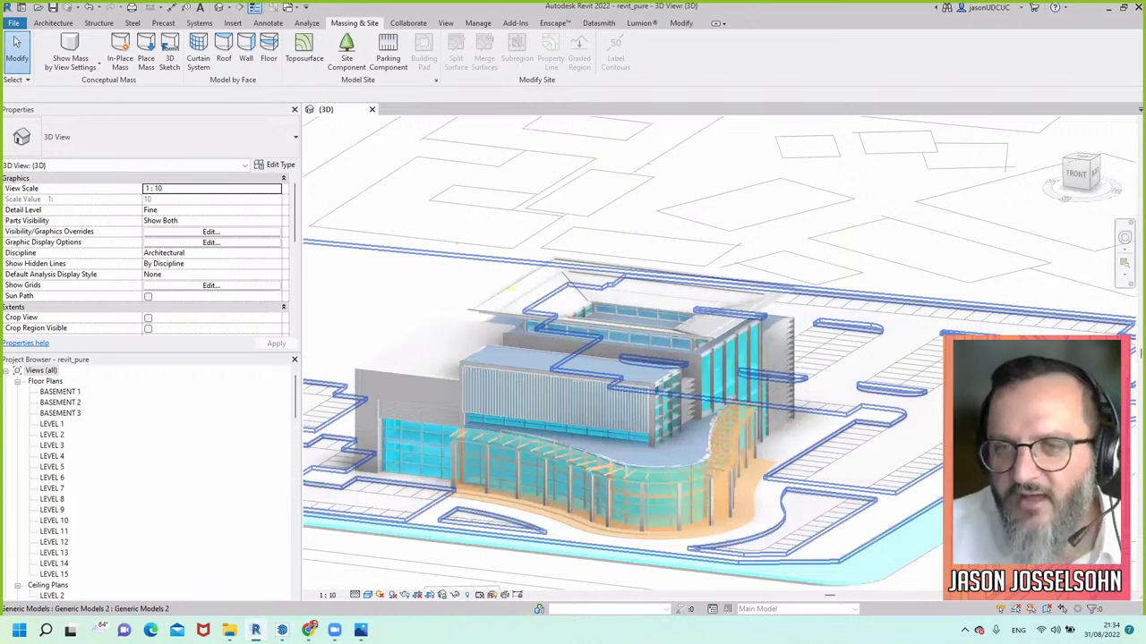
Zoom and orbit around the building to reach the angled louvred side panel
{"action": "scroll", "coordinate": [643, 553], "scroll_direction": "up", "scroll_amount": 3}
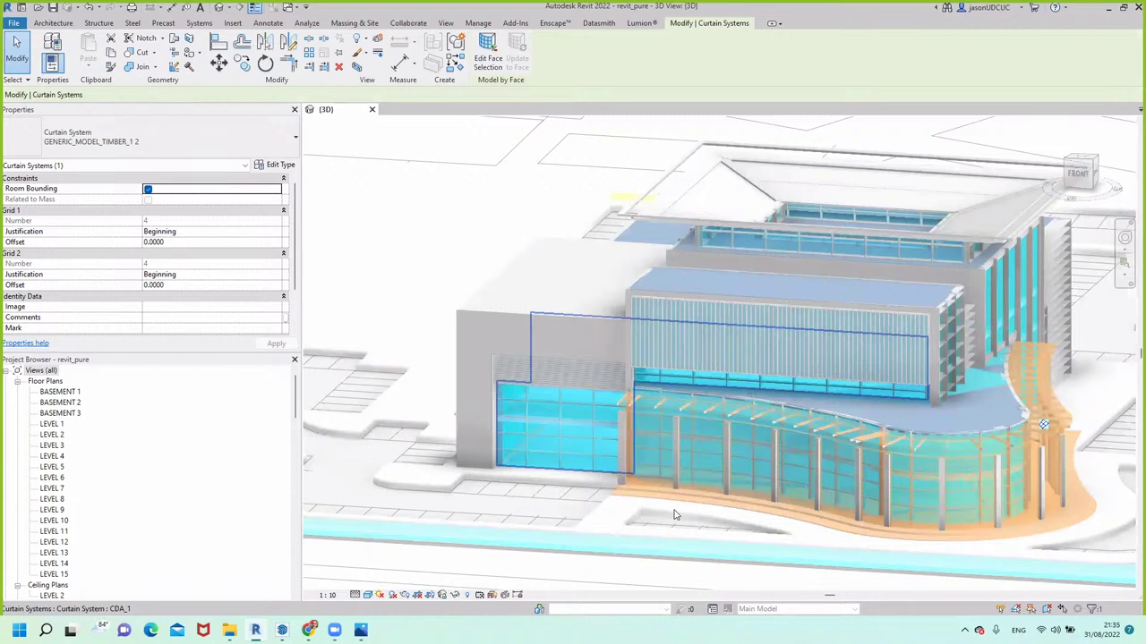
{"action": "scroll", "coordinate": [484, 438], "scroll_direction": "up", "scroll_amount": 5}
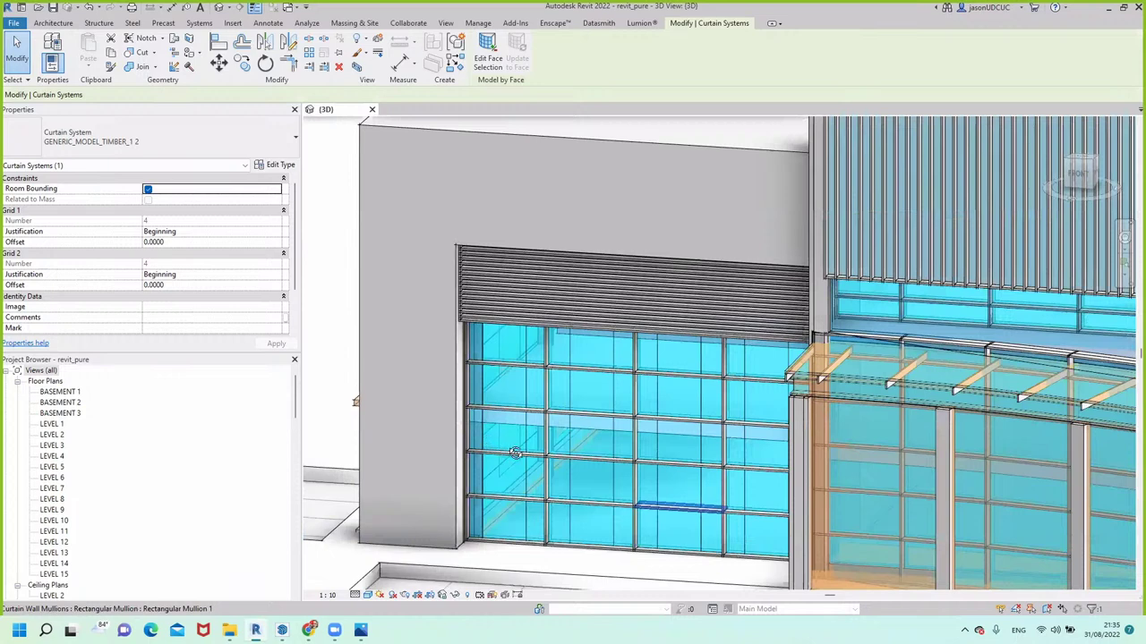
{"action": "scroll", "coordinate": [528, 452], "scroll_direction": "down", "scroll_amount": 5}
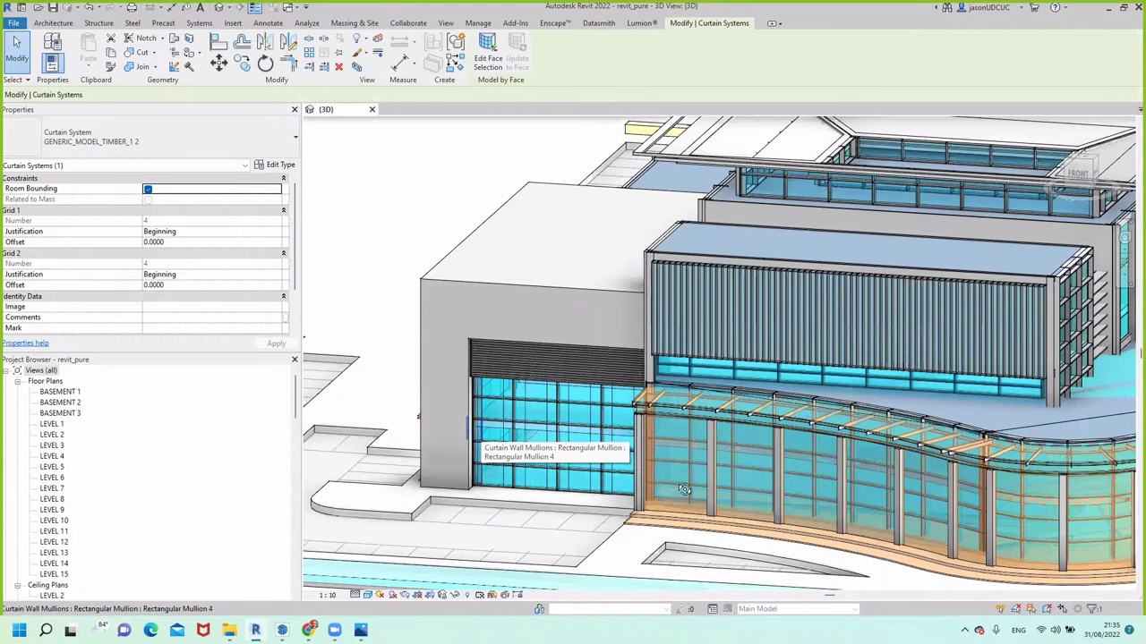
{"action": "middle_click_drag", "start_coordinate": [604, 460], "coordinate": [563, 449], "text": "shift"}
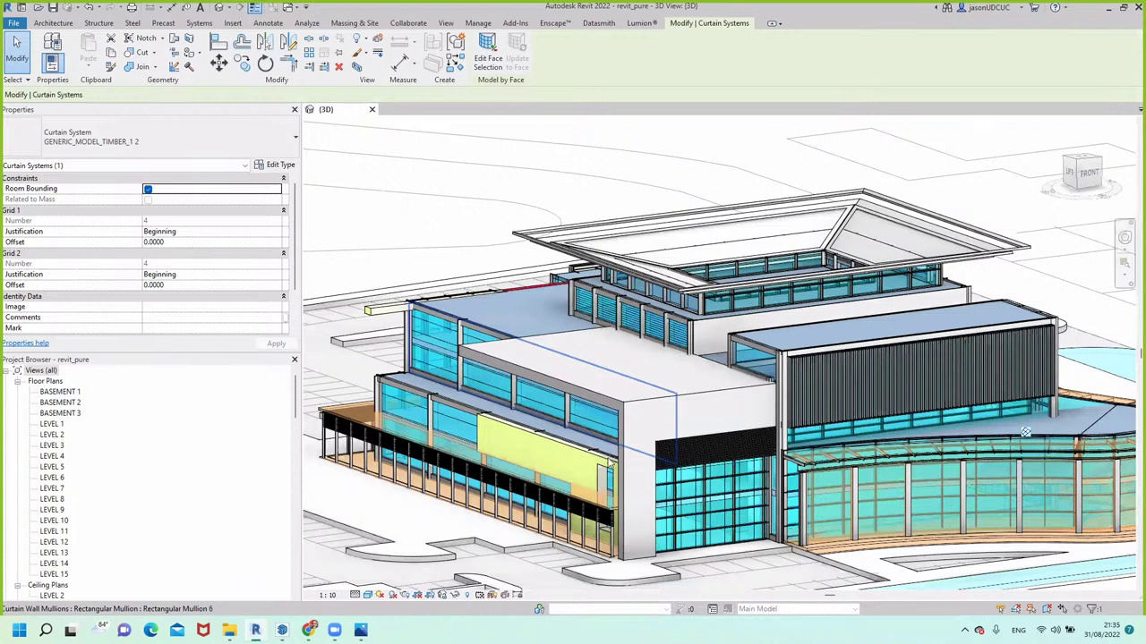
{"action": "middle_click_drag", "start_coordinate": [611, 463], "coordinate": [629, 471], "text": "shift"}
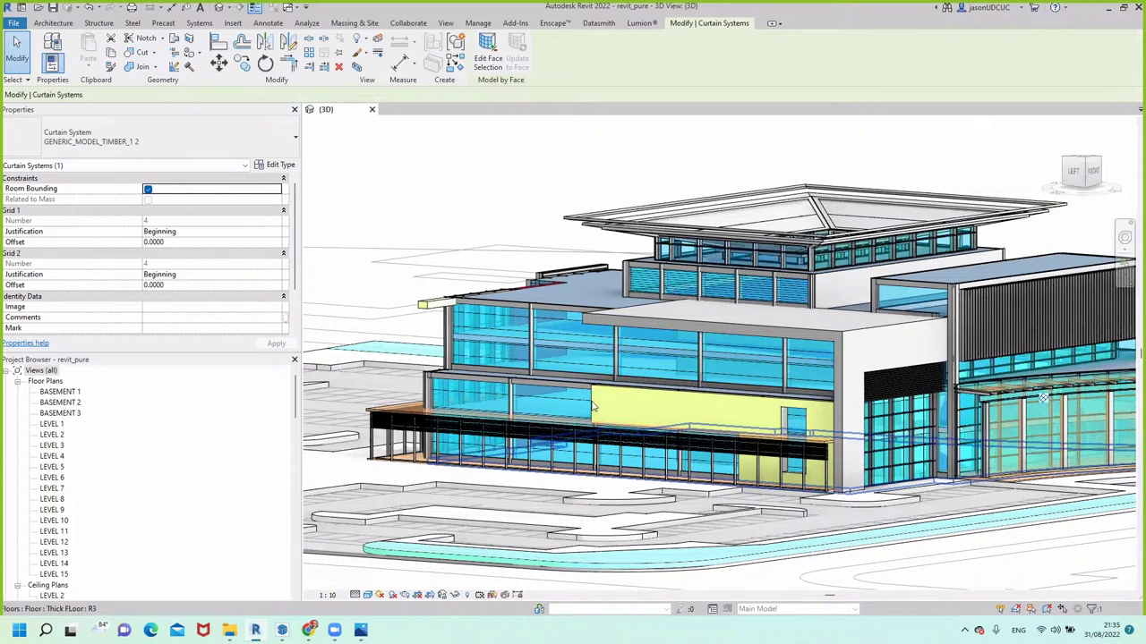
{"action": "middle_click_drag", "start_coordinate": [591, 407], "coordinate": [671, 313], "text": "shift"}
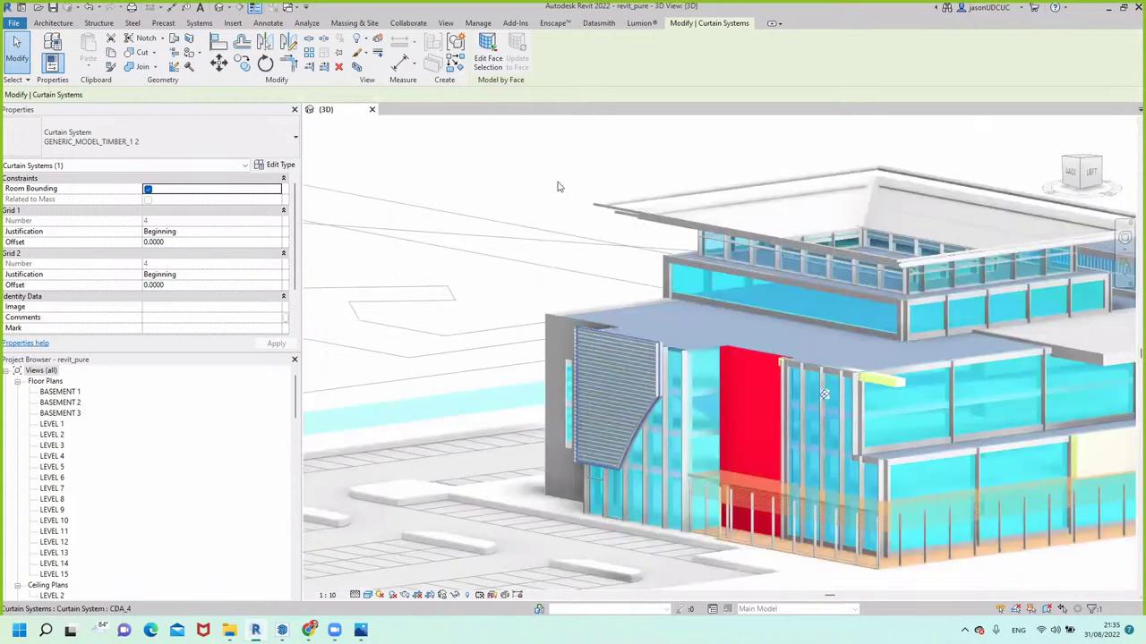
{"action": "scroll", "coordinate": [652, 219], "scroll_direction": "up", "scroll_amount": 5}
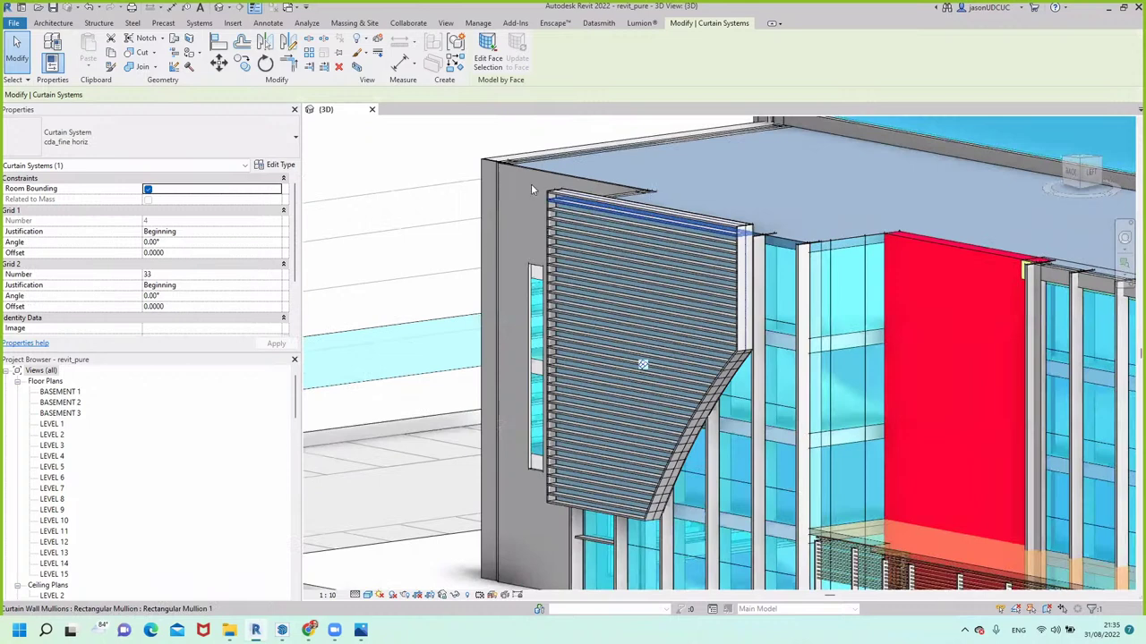
Delete the old louvres, create a cda_fine horiz curtain system on the bare face, and inspect it
{"action": "key", "text": "Delete"}
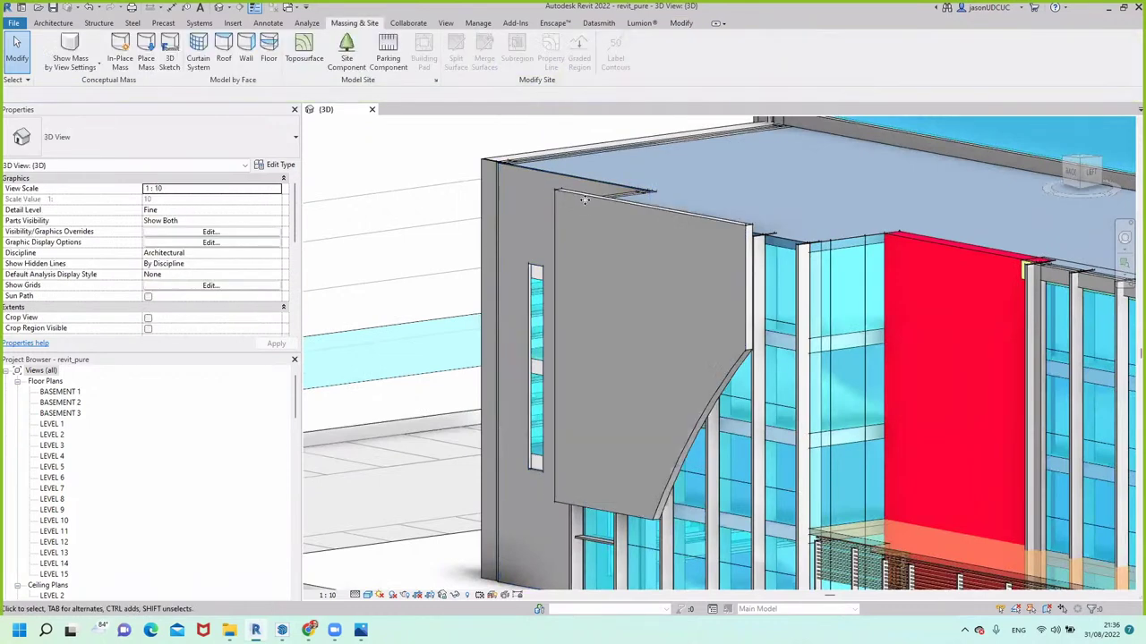
{"action": "left_click", "coordinate": [614, 373]}
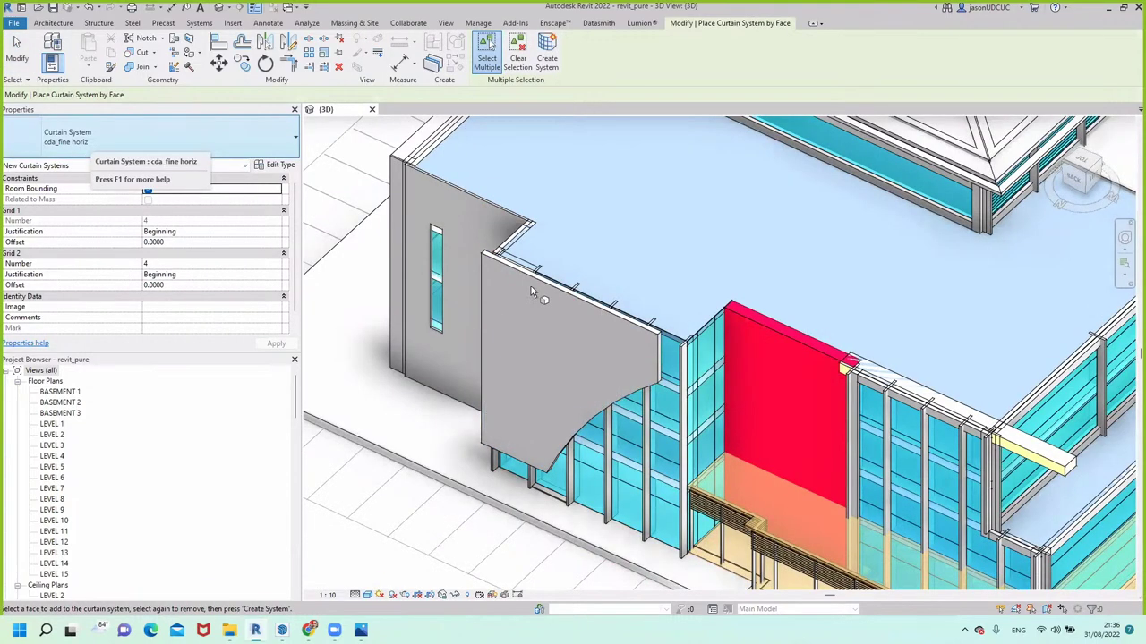
{"action": "left_click", "coordinate": [534, 289]}
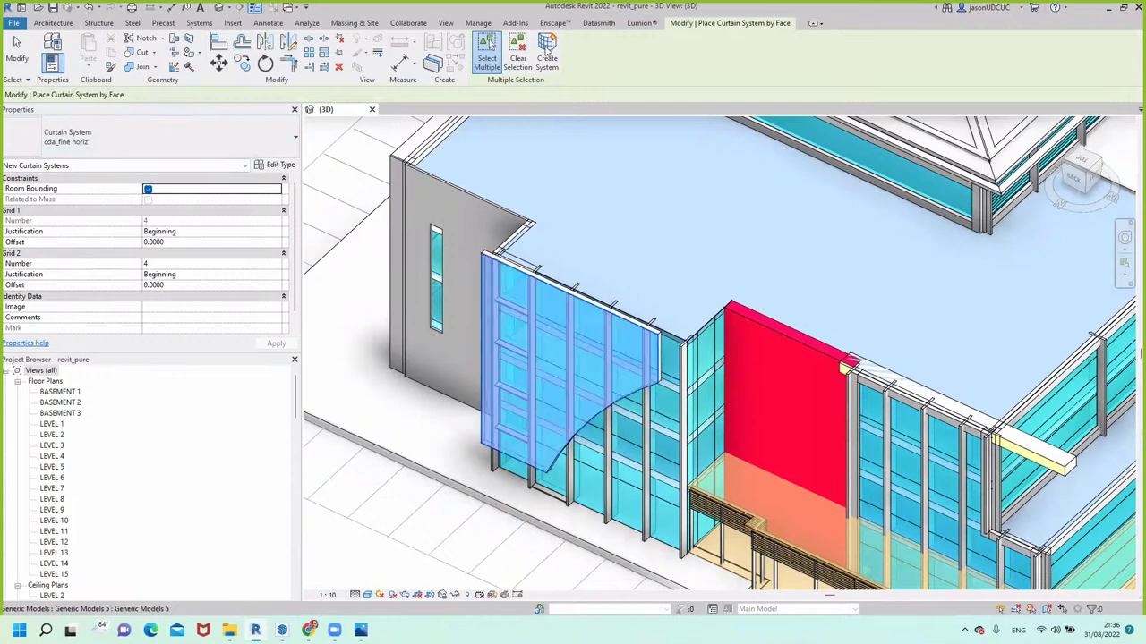
{"action": "left_click", "coordinate": [547, 49]}
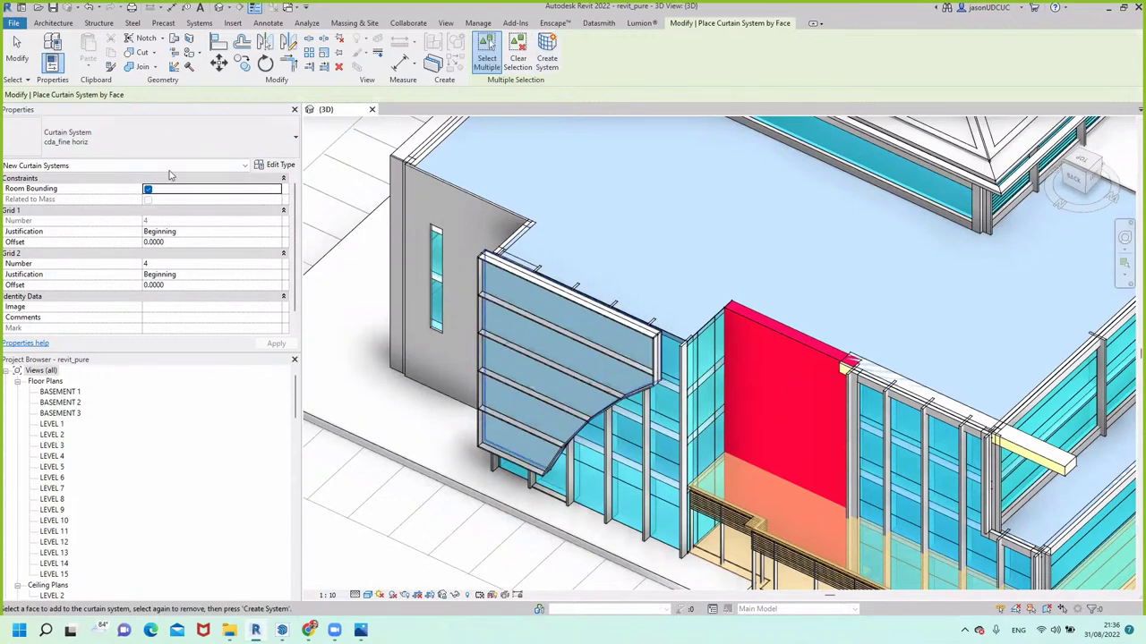
{"action": "middle_click_drag", "start_coordinate": [442, 543], "coordinate": [527, 287], "text": "shift"}
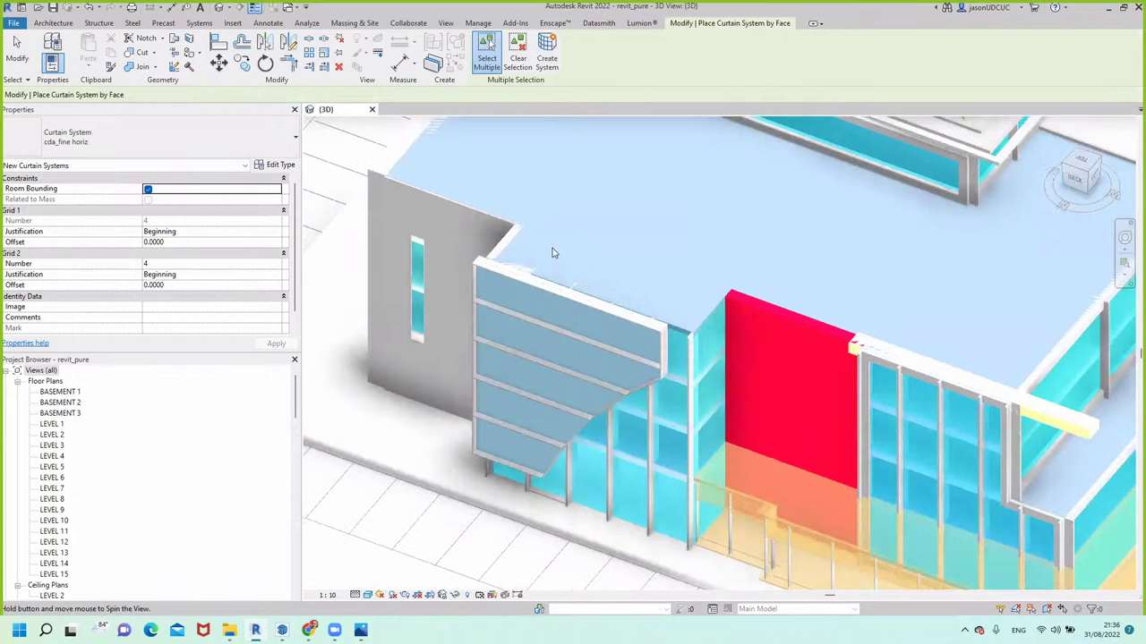
{"action": "middle_click_drag", "start_coordinate": [552, 253], "coordinate": [267, 284], "text": "shift"}
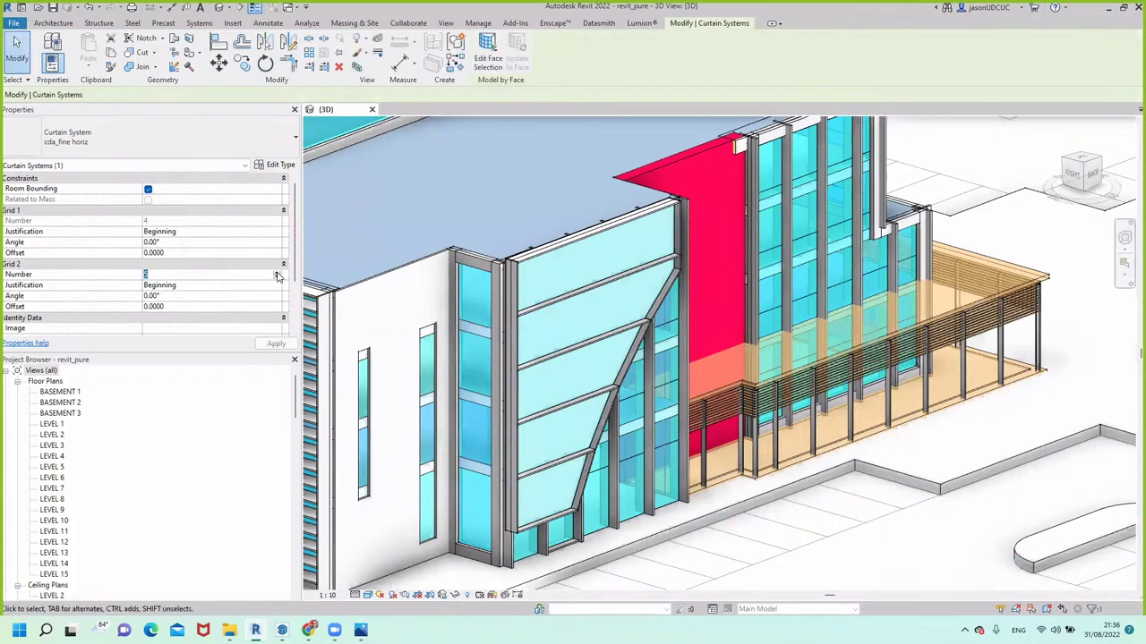
Set the curtain system's Grid 2 number to 27 divisions
{"action": "left_click", "coordinate": [277, 275]}
{"action": "left_click", "coordinate": [285, 347]}
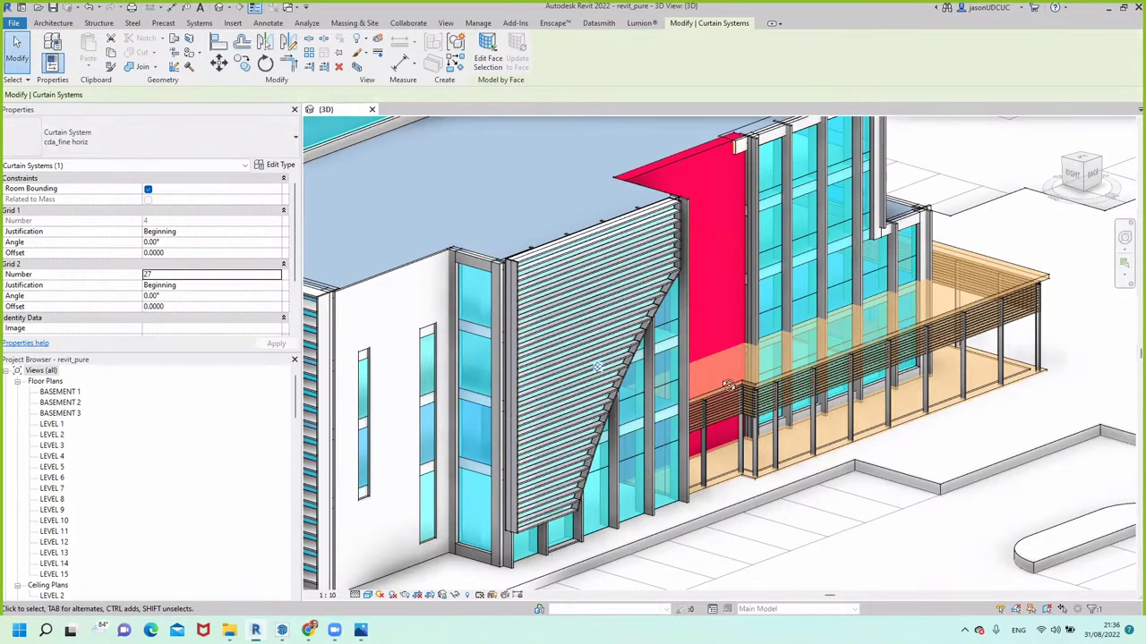
{"action": "middle_click_drag", "start_coordinate": [716, 375], "coordinate": [567, 378], "text": "shift"}
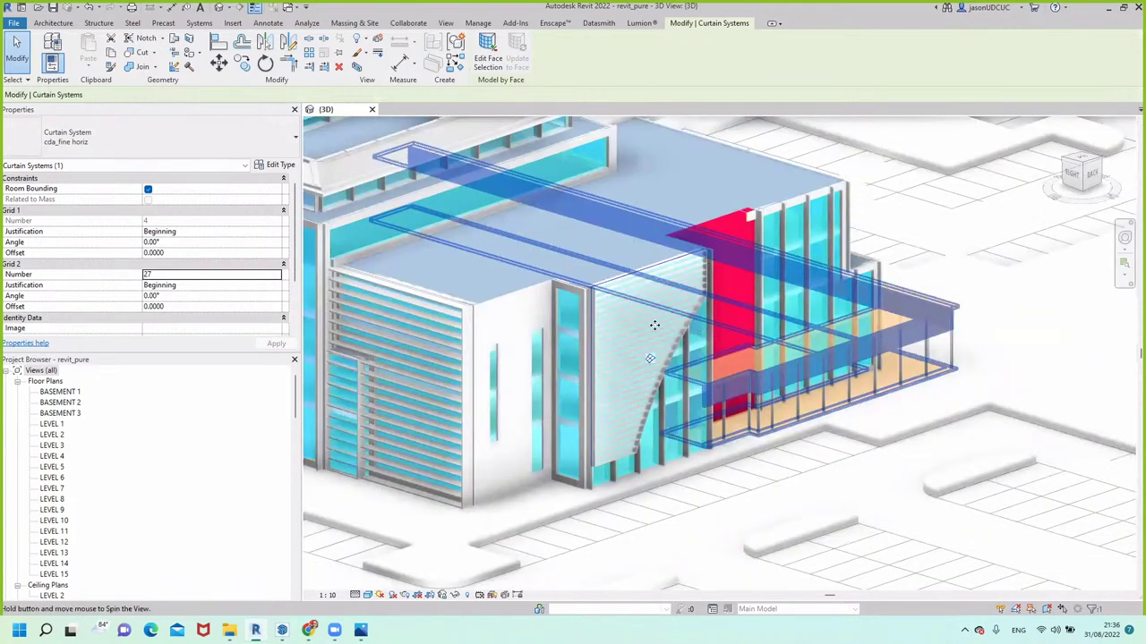
Zoom in, delete the louvred curtain system and select the mass beneath
{"action": "scroll", "coordinate": [653, 325], "scroll_direction": "up", "scroll_amount": 3}
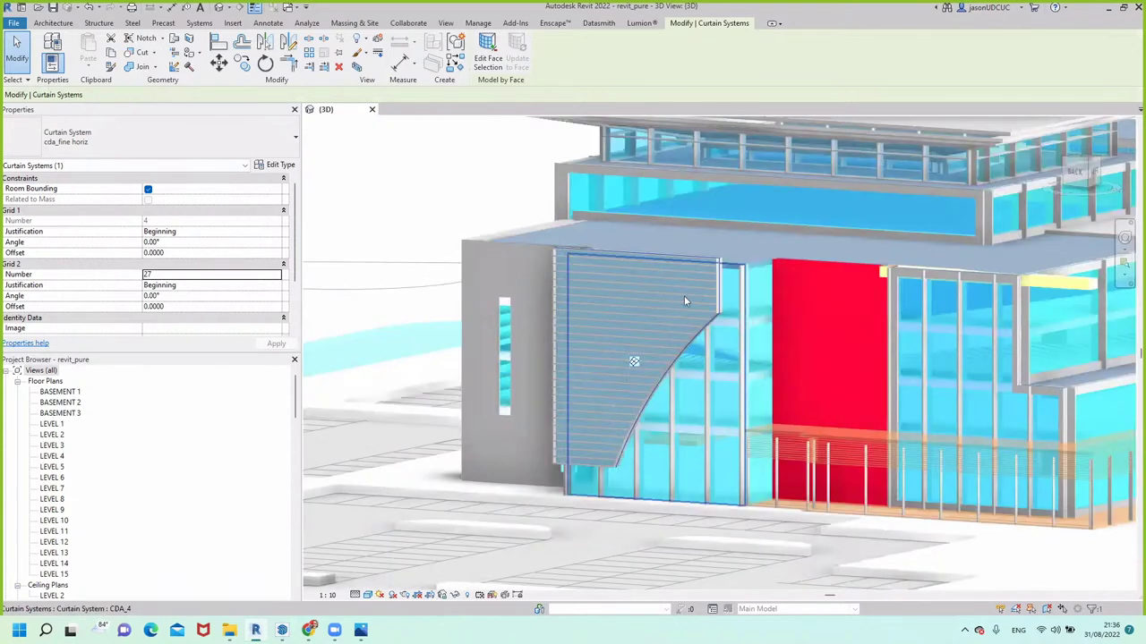
{"action": "scroll", "coordinate": [692, 293], "scroll_direction": "up", "scroll_amount": 4}
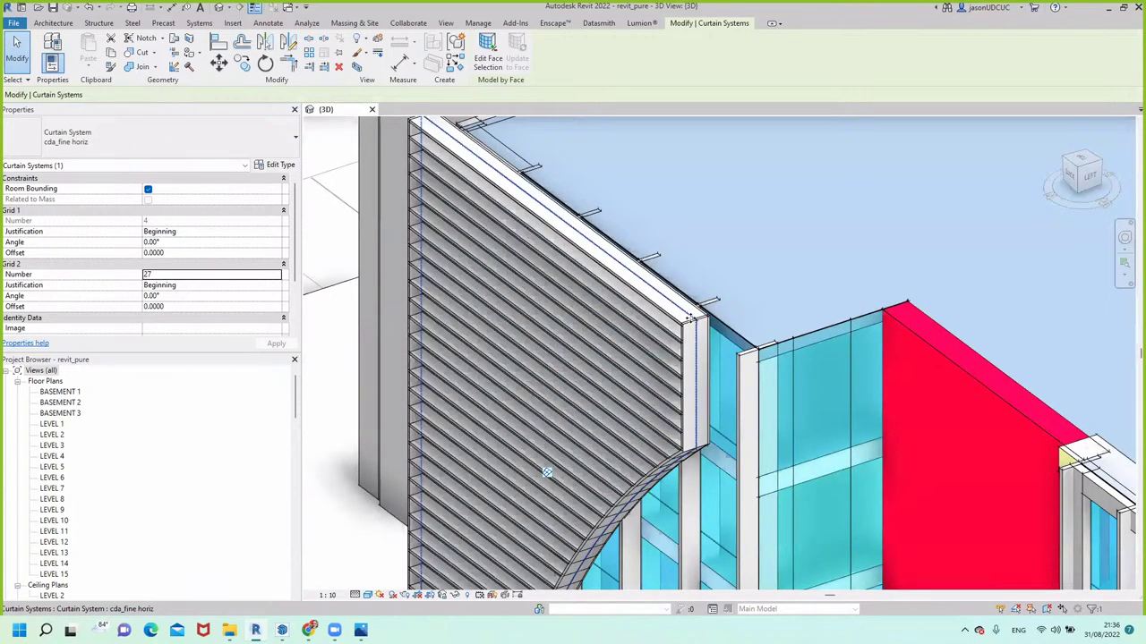
{"action": "key", "text": "Delete"}
{"action": "left_click", "coordinate": [613, 338]}
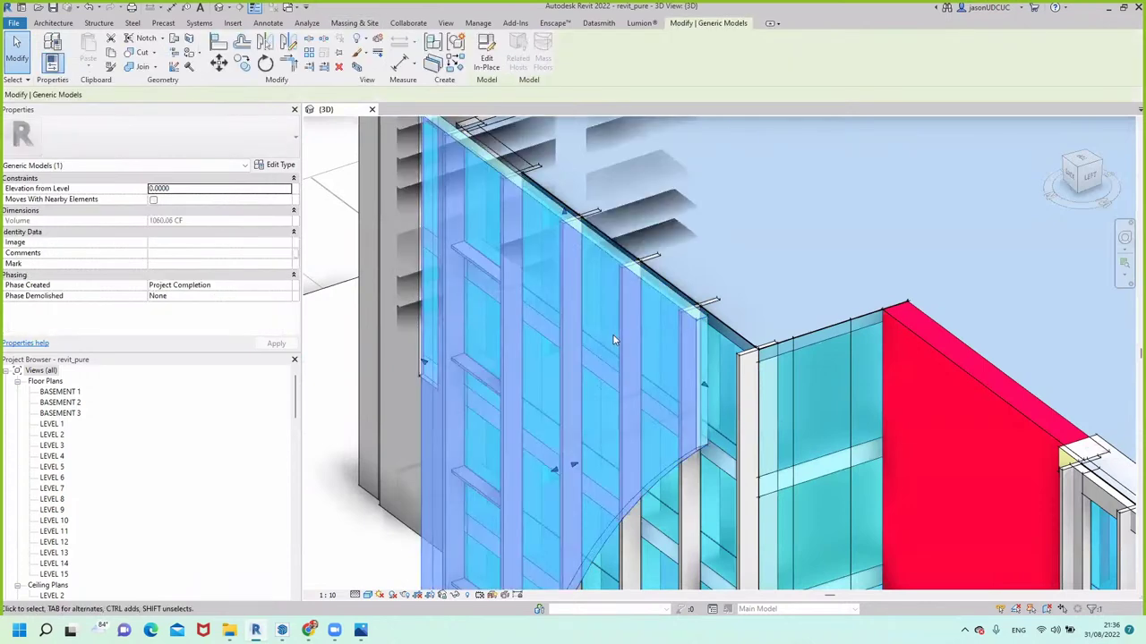
Undo the louvre curtain system deletion and orbit around the building and roof canopy
{"action": "key", "text": "ctrl+z"}
{"action": "scroll", "coordinate": [631, 304], "scroll_direction": "down", "scroll_amount": 3}
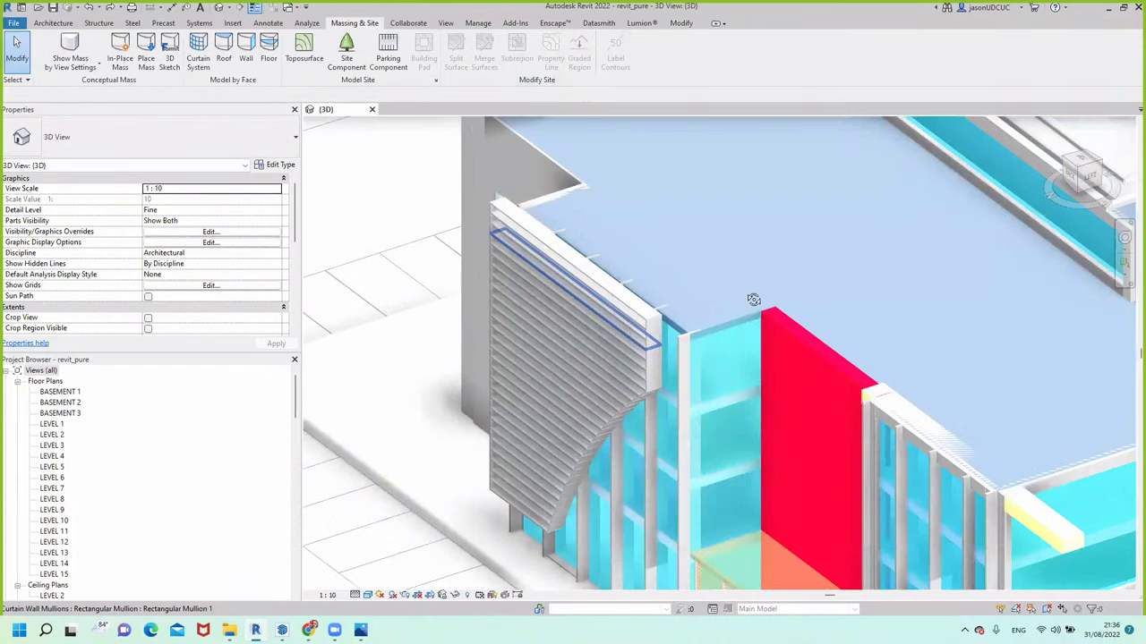
{"action": "scroll", "coordinate": [684, 289], "scroll_direction": "down", "scroll_amount": 3}
{"action": "middle_click_drag", "start_coordinate": [613, 293], "coordinate": [842, 189], "text": "shift"}
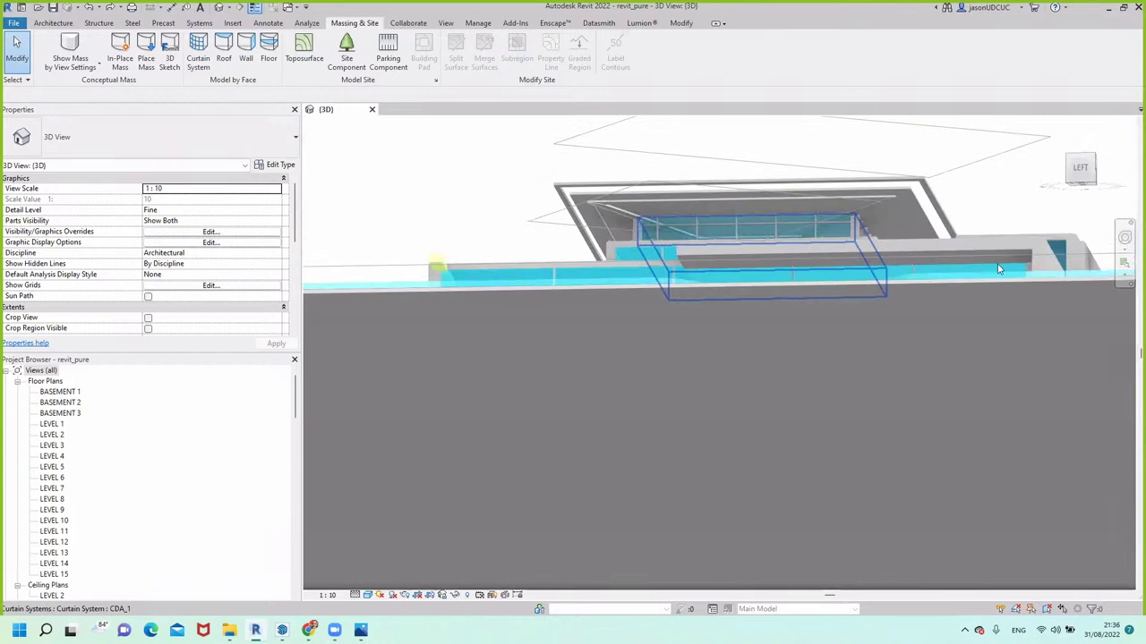
{"action": "scroll", "coordinate": [994, 272], "scroll_direction": "up", "scroll_amount": 5}
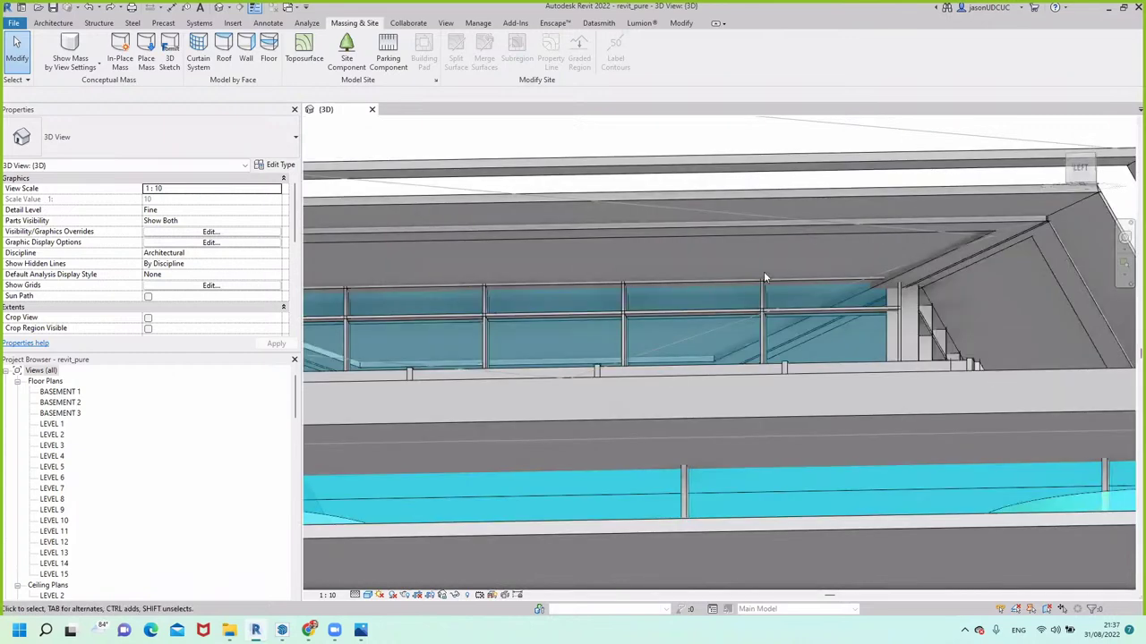
{"action": "middle_click_drag", "start_coordinate": [760, 274], "coordinate": [671, 262], "text": "shift"}
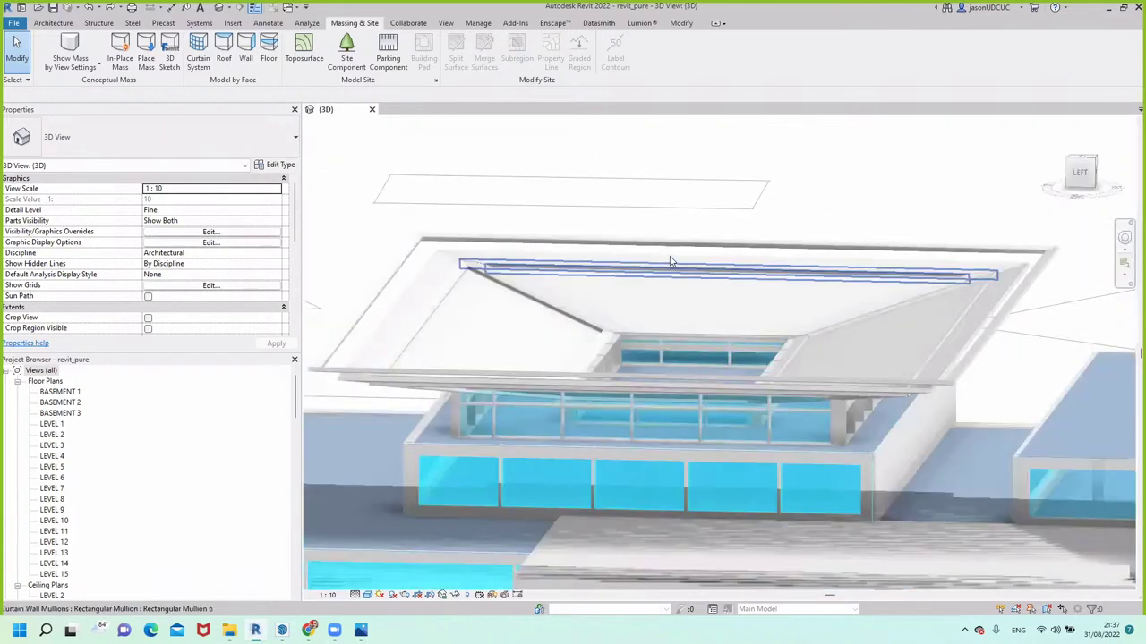
{"action": "scroll", "coordinate": [806, 457], "scroll_direction": "down", "scroll_amount": 5}
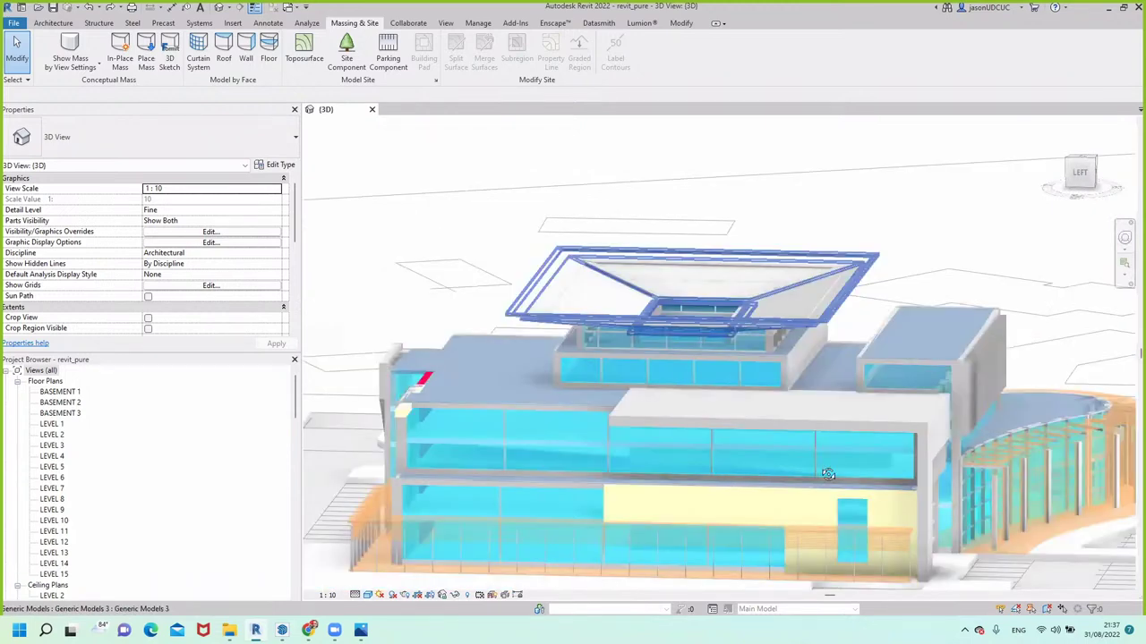
{"action": "middle_click_drag", "start_coordinate": [771, 550], "coordinate": [644, 551], "text": "shift"}
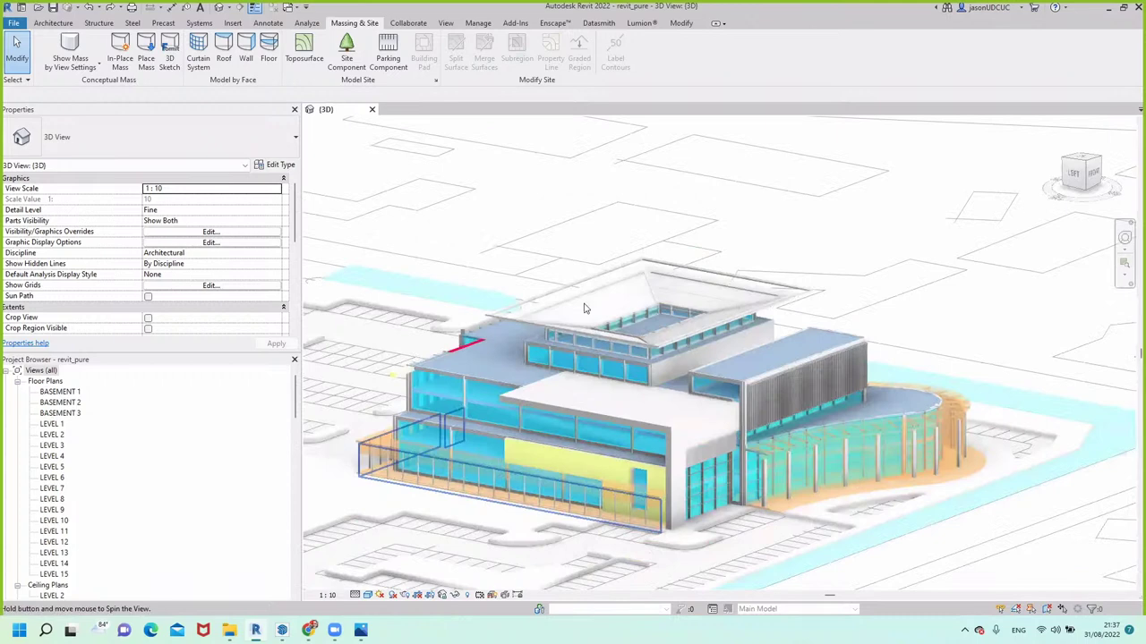
Orbit to a side view and open the roof canopy's sweep for in-place editing
{"action": "middle_click_drag", "start_coordinate": [725, 433], "coordinate": [839, 401], "text": "shift"}
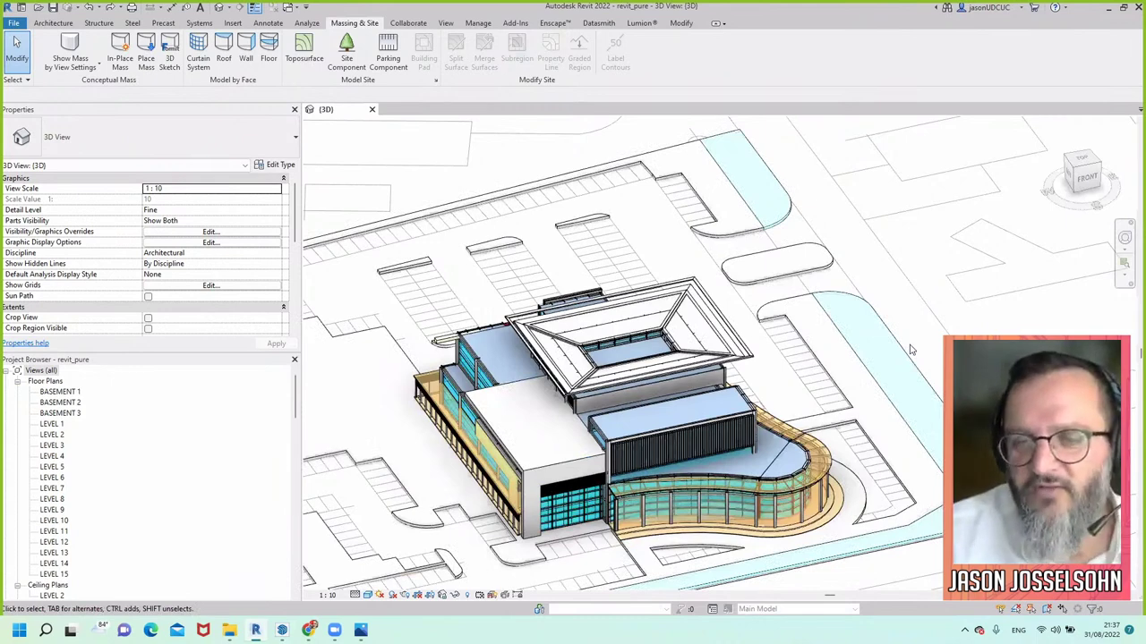
{"action": "scroll", "coordinate": [911, 350], "scroll_direction": "down", "scroll_amount": 2}
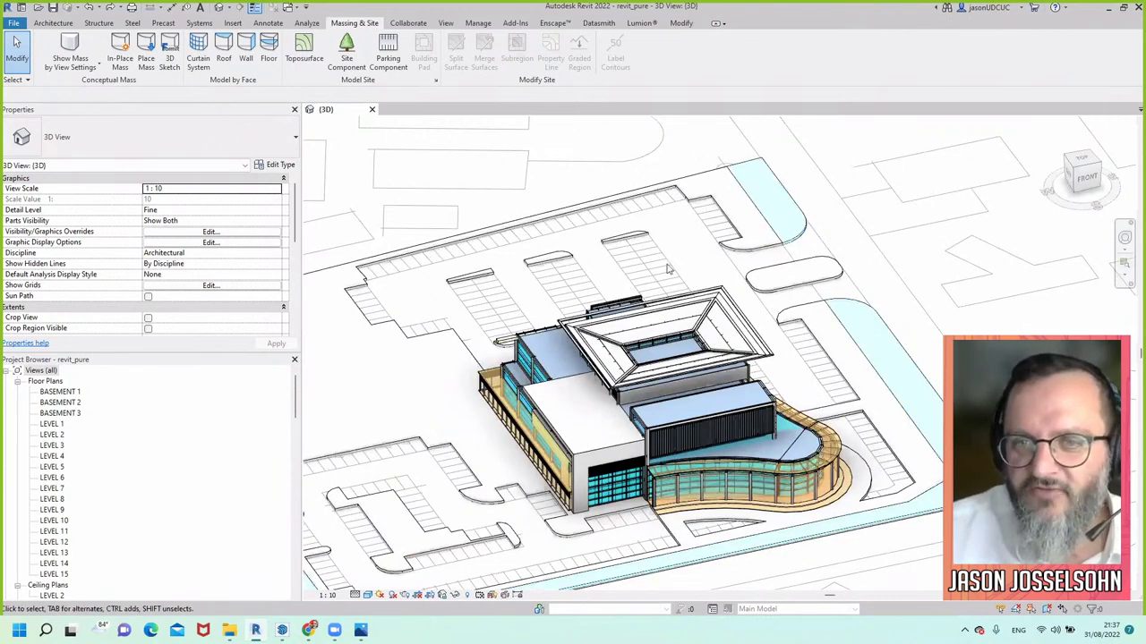
{"action": "middle_click_drag", "start_coordinate": [565, 286], "coordinate": [507, 276], "text": "shift"}
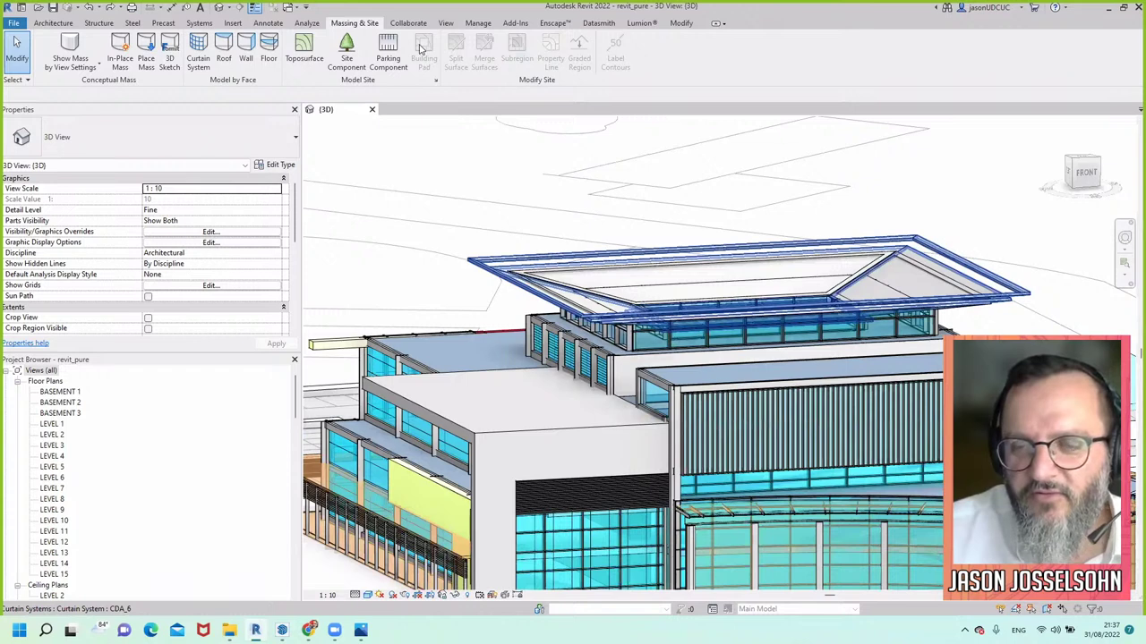
{"action": "double_click", "coordinate": [660, 296]}
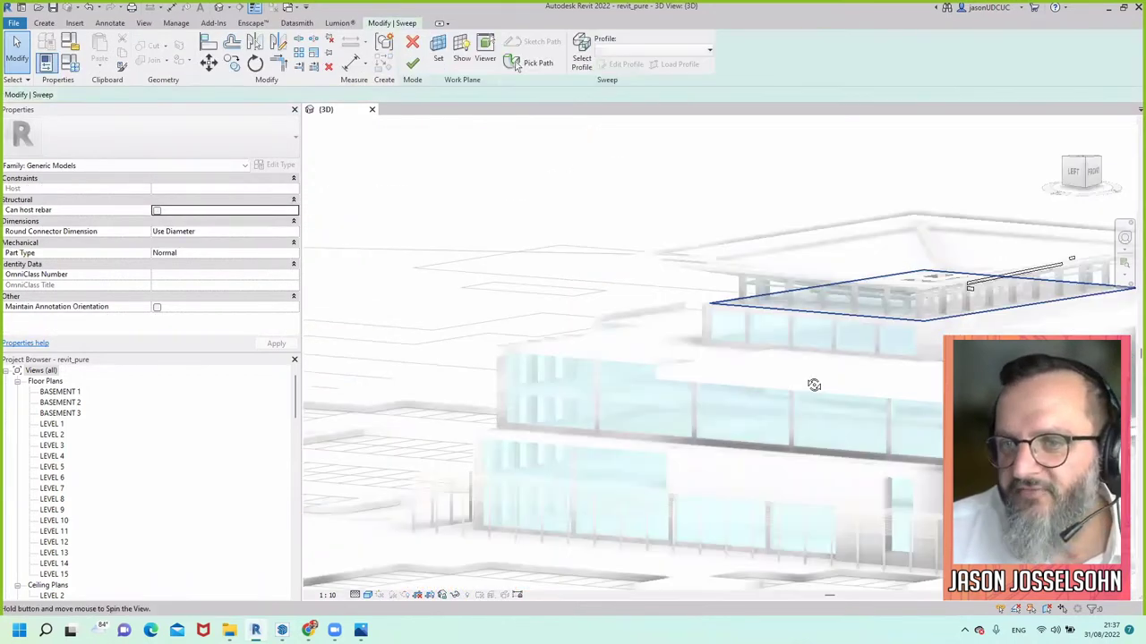
{"action": "double_click", "coordinate": [785, 351]}
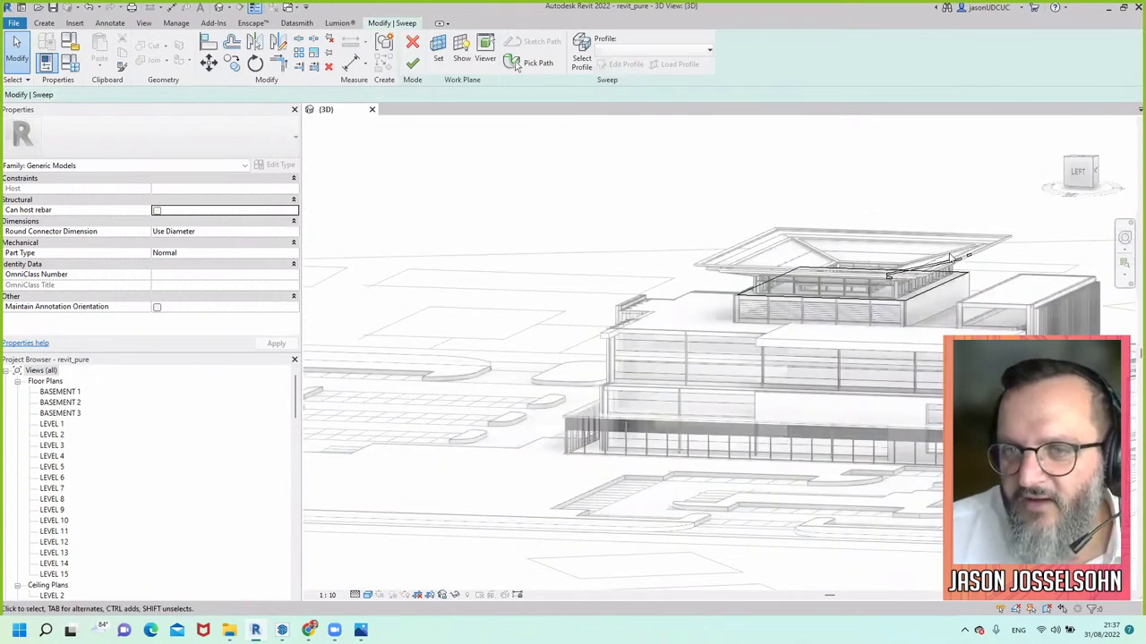
Orbit around the canopy's sweep path and choose Select Profile
{"action": "scroll", "coordinate": [604, 331], "scroll_direction": "up", "scroll_amount": 3}
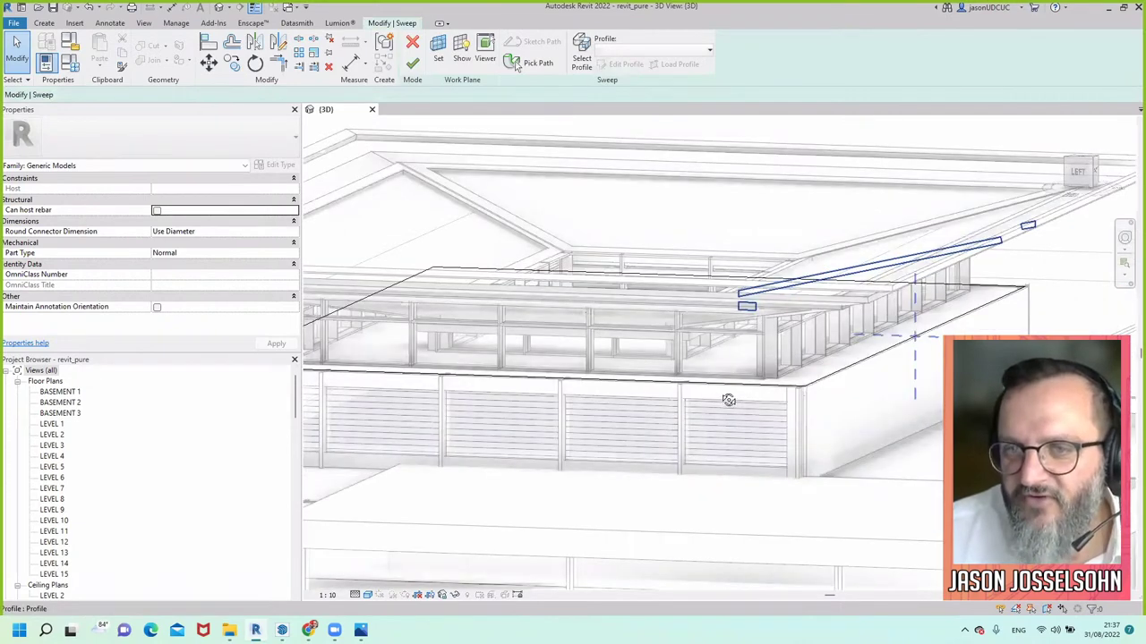
{"action": "middle_click_drag", "start_coordinate": [728, 402], "coordinate": [755, 315], "text": "shift"}
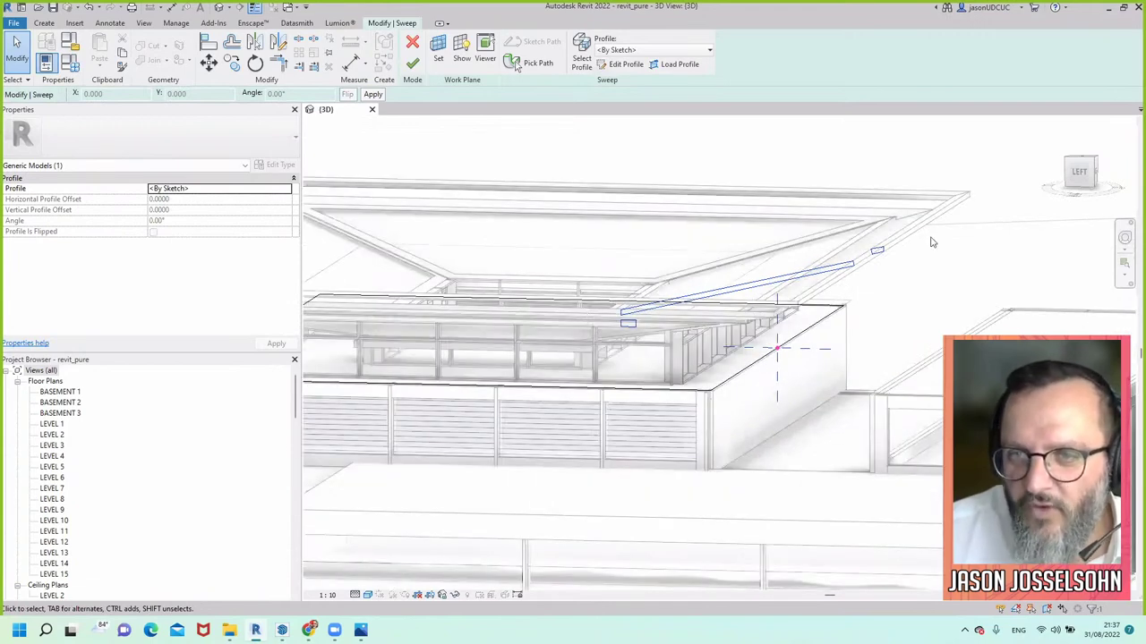
{"action": "scroll", "coordinate": [719, 283], "scroll_direction": "up", "scroll_amount": 2}
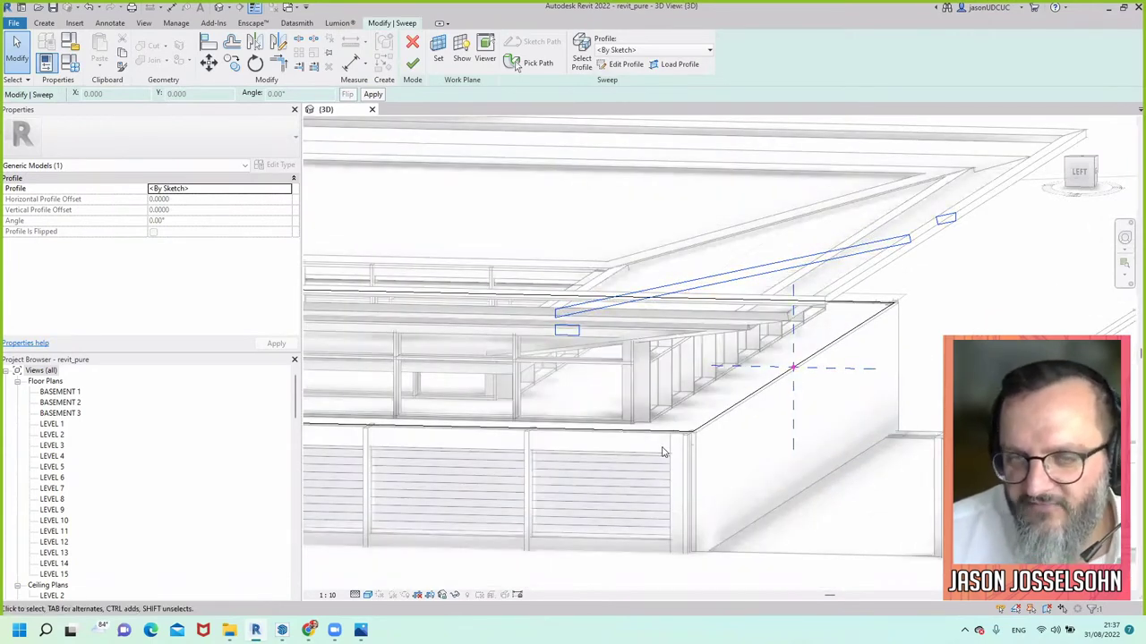
{"action": "scroll", "coordinate": [663, 452], "scroll_direction": "down", "scroll_amount": 1}
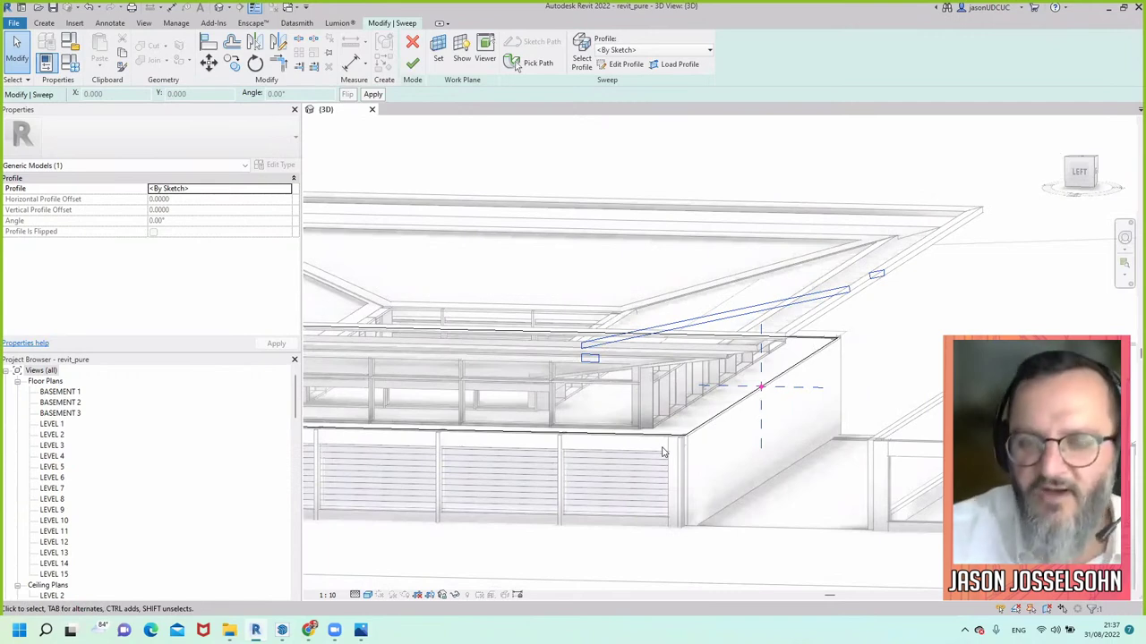
{"action": "scroll", "coordinate": [672, 454], "scroll_direction": "down", "scroll_amount": 3}
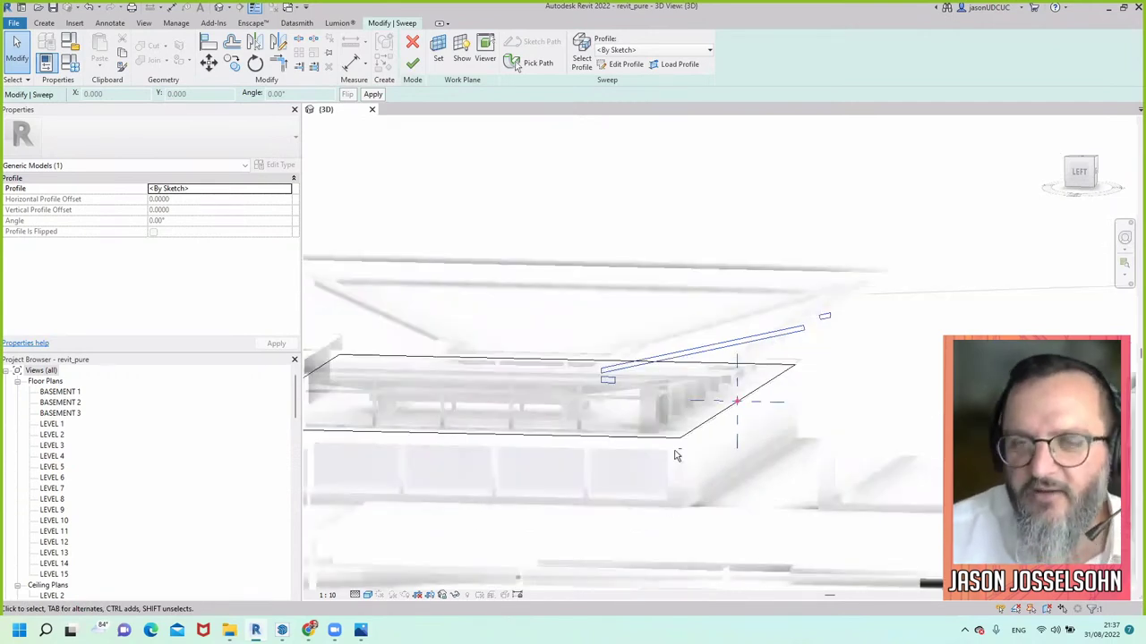
{"action": "middle_click_drag", "start_coordinate": [687, 457], "coordinate": [795, 370], "text": "shift"}
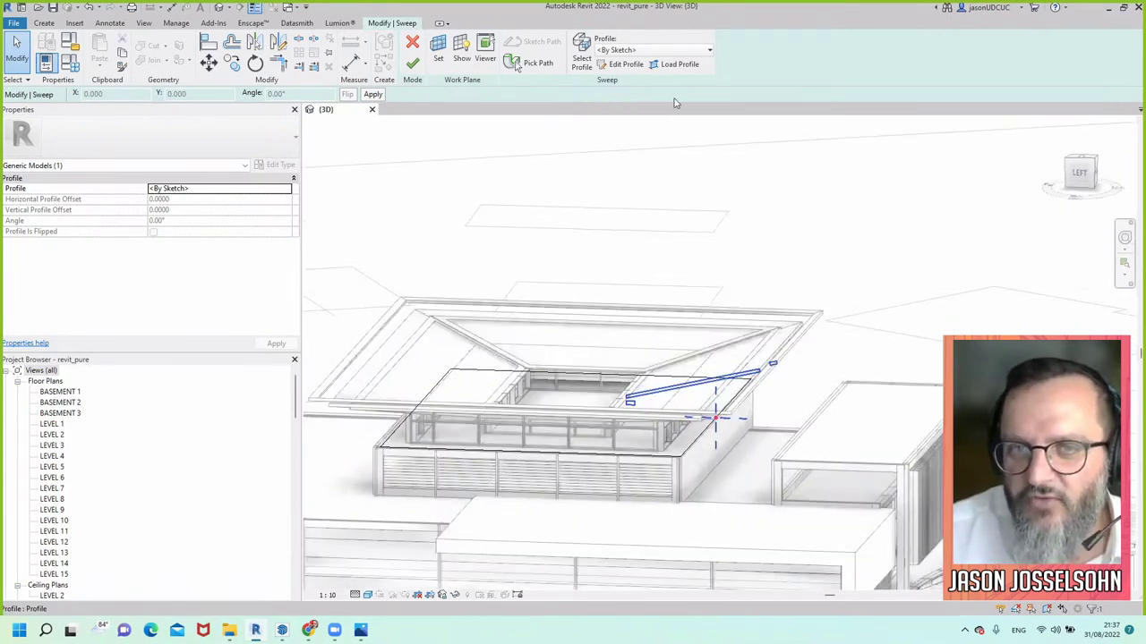
{"action": "left_click", "coordinate": [758, 291]}
{"action": "scroll", "coordinate": [768, 358], "scroll_direction": "up", "scroll_amount": 5}
{"action": "left_click", "coordinate": [593, 65]}
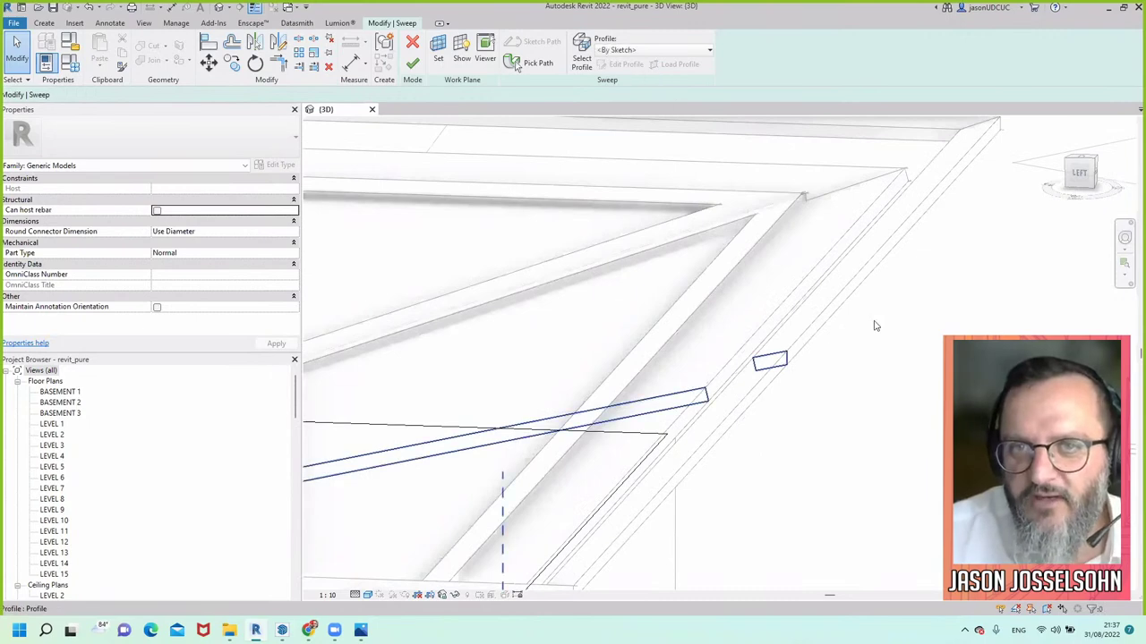
Draw two new profile lines forming a raised section that closes at the path endpoint
{"action": "double_click", "coordinate": [783, 358]}
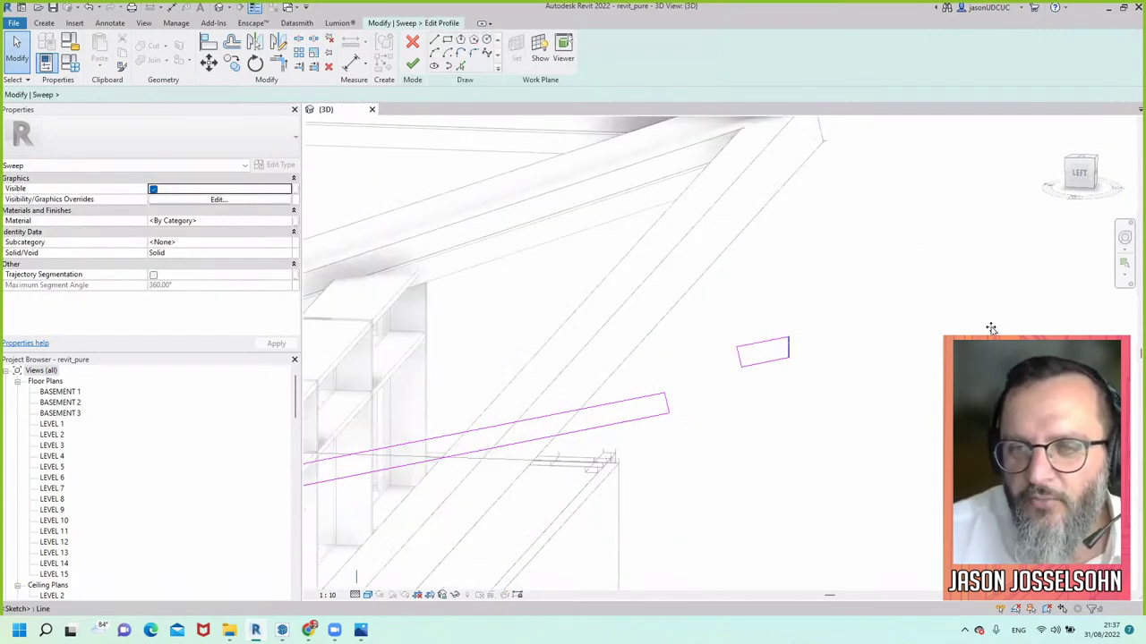
{"action": "left_click", "coordinate": [787, 349]}
{"action": "scroll", "coordinate": [808, 340], "scroll_direction": "down", "scroll_amount": 6}
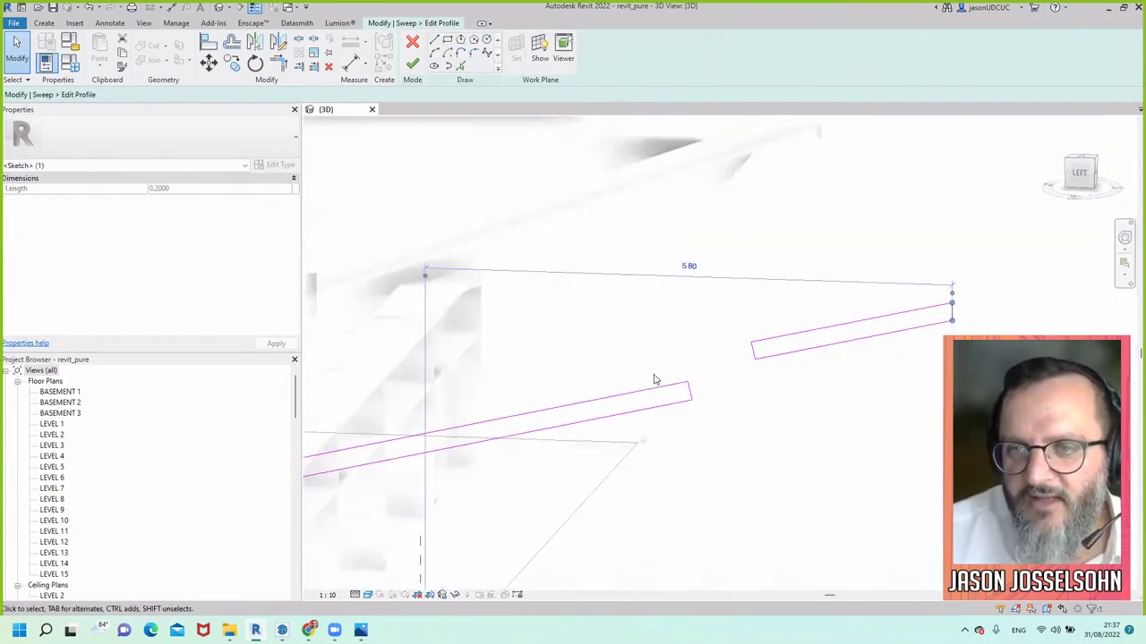
{"action": "scroll", "coordinate": [793, 332], "scroll_direction": "down", "scroll_amount": 2}
{"action": "scroll", "coordinate": [770, 304], "scroll_direction": "up", "scroll_amount": 5}
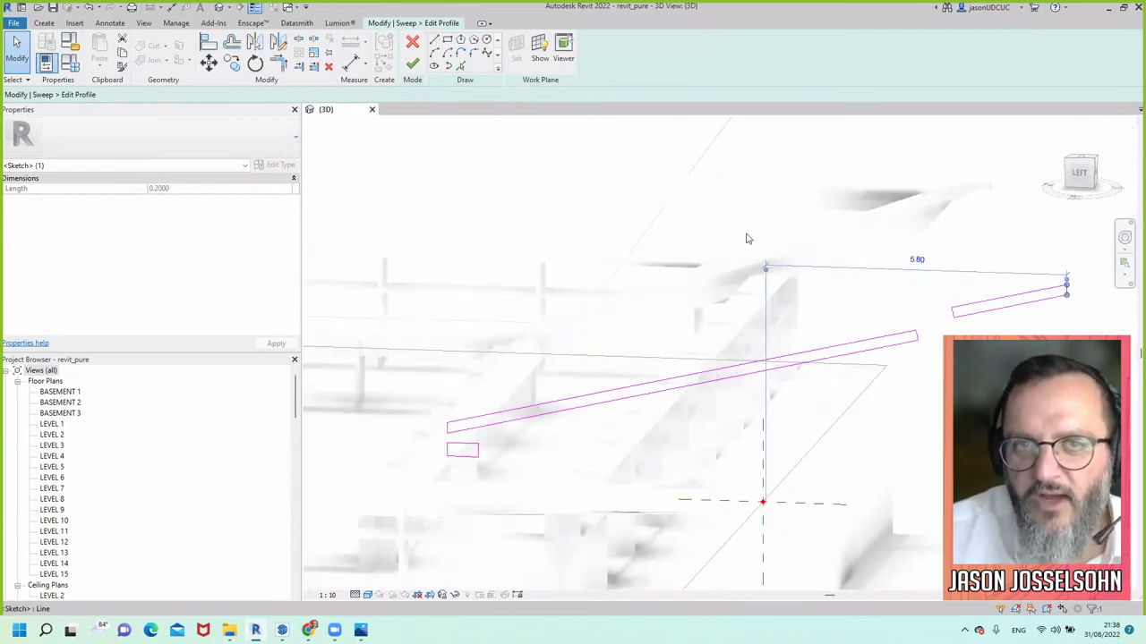
{"action": "key", "text": "l"}
{"action": "key", "text": "i"}
{"action": "left_click", "coordinate": [811, 347]}
{"action": "scroll", "coordinate": [809, 358], "scroll_direction": "up", "scroll_amount": 2}
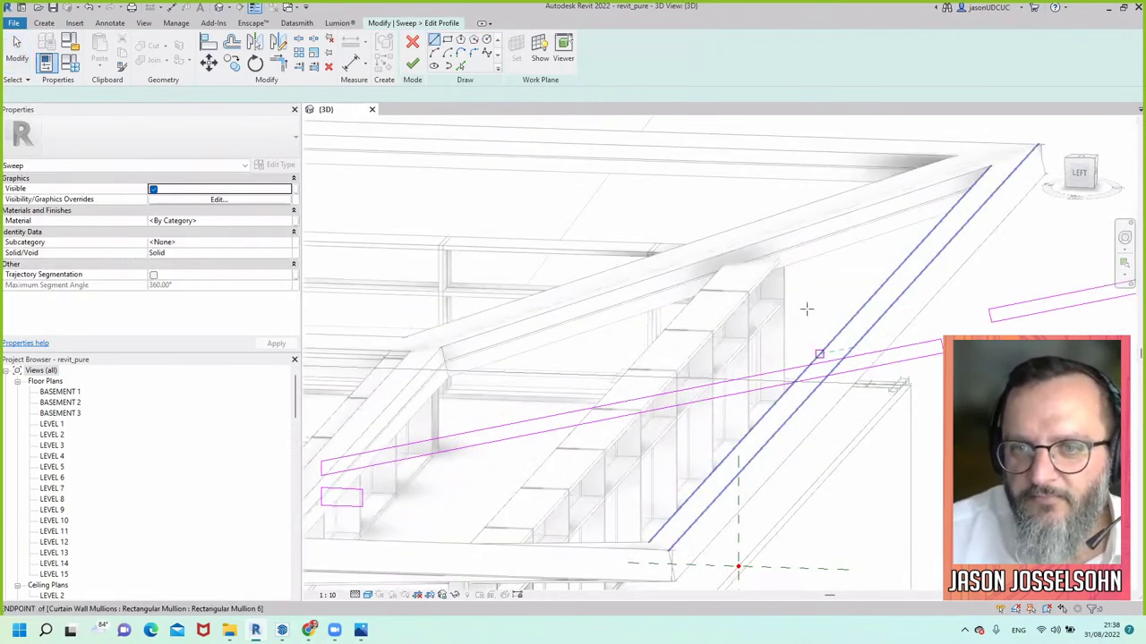
{"action": "left_click", "coordinate": [905, 273]}
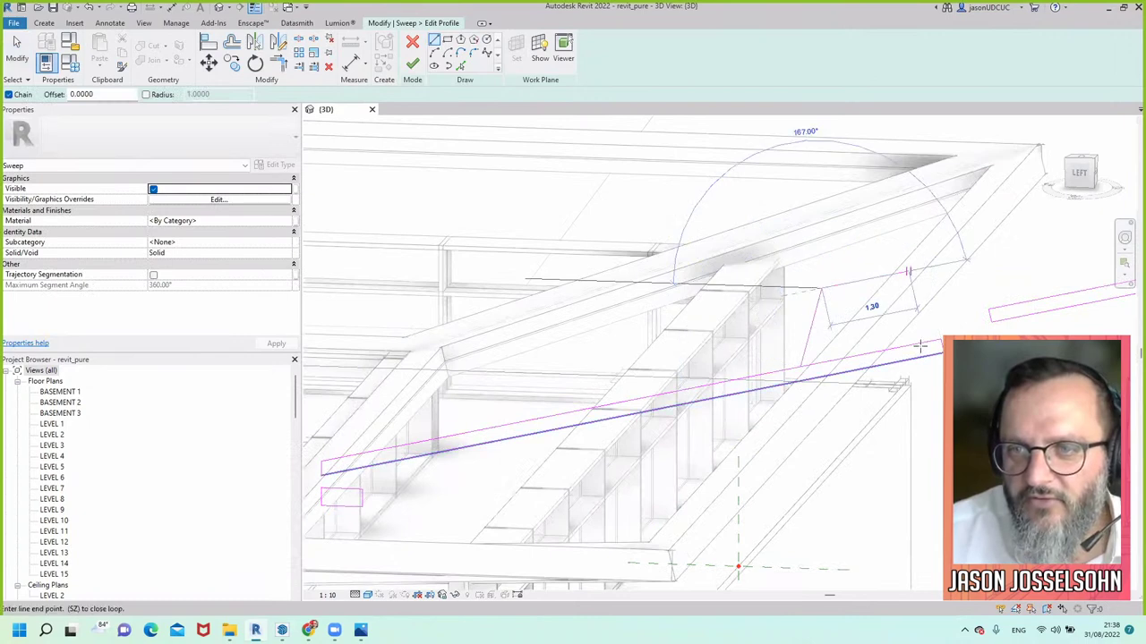
{"action": "left_click", "coordinate": [924, 342]}
{"action": "key", "text": "Escape"}
{"action": "key", "text": "Escape"}
{"action": "scroll", "coordinate": [799, 358], "scroll_direction": "up", "scroll_amount": 3}
{"action": "scroll", "coordinate": [799, 358], "scroll_direction": "down", "scroll_amount": 1}
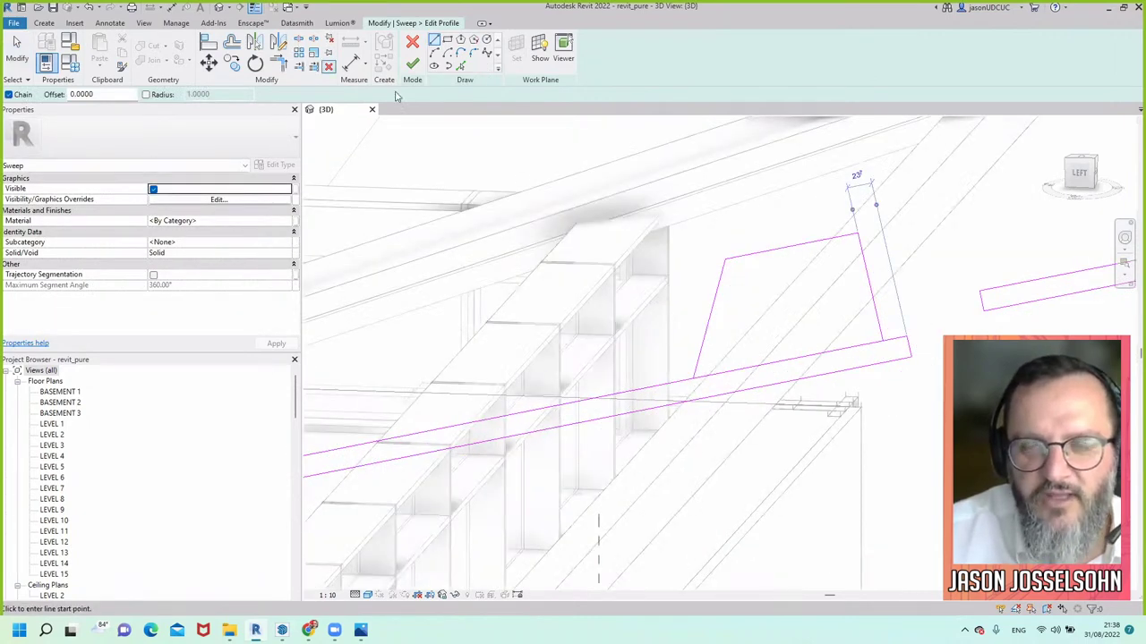
Split the long profile line and trim it to a clean corner with the slanted edge
{"action": "key", "text": "s"}
{"action": "key", "text": "l"}
{"action": "left_click", "coordinate": [795, 359]}
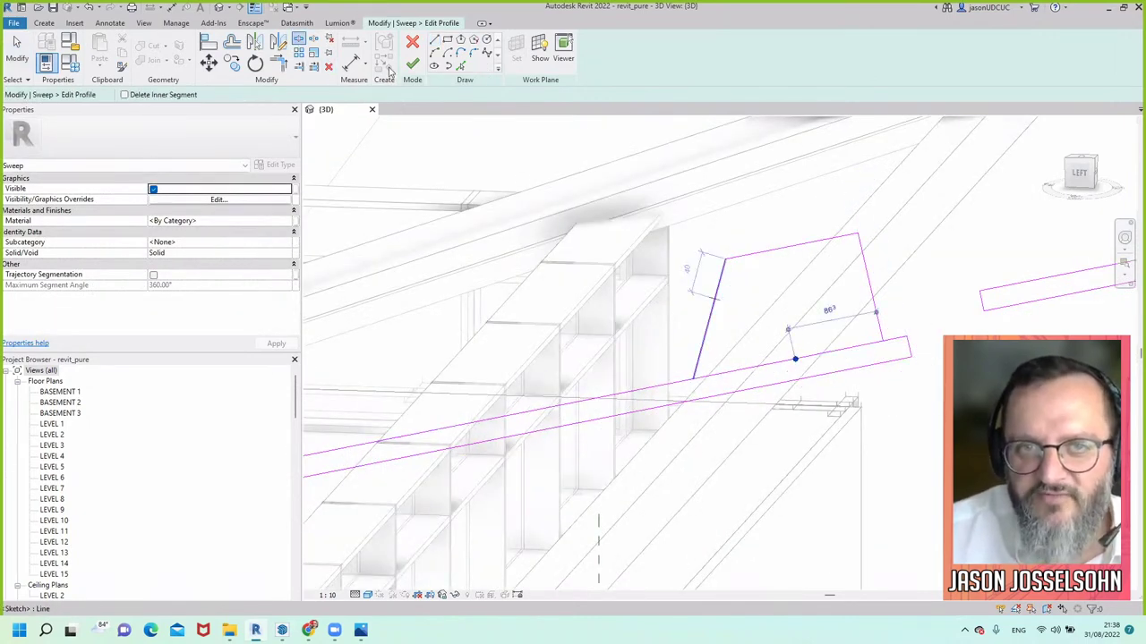
{"action": "left_click", "coordinate": [280, 65]}
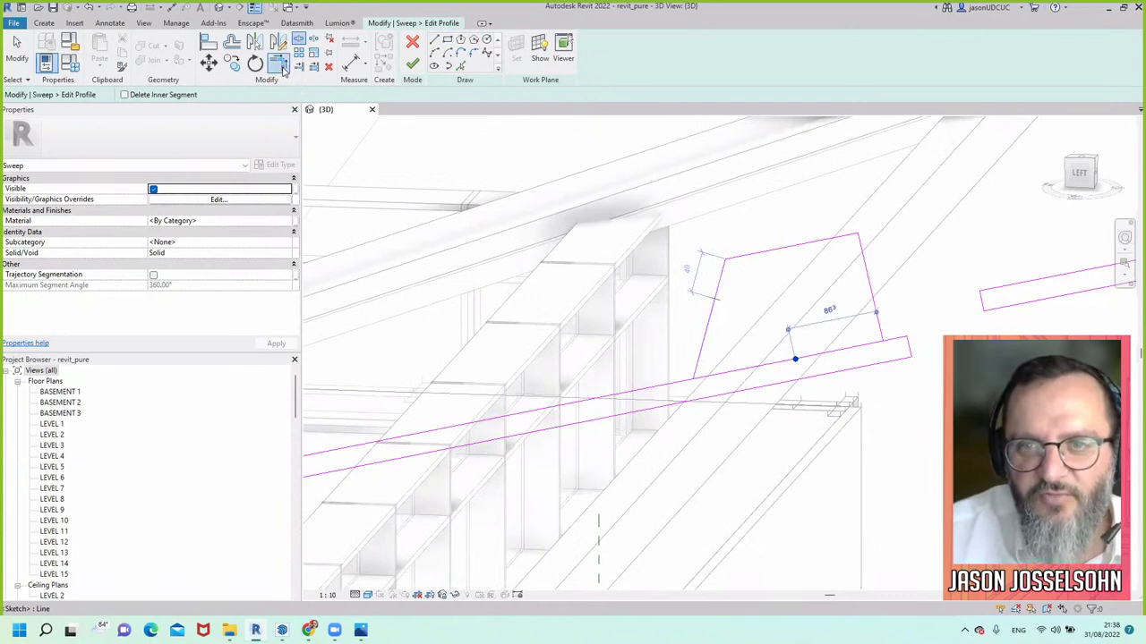
{"action": "left_click", "coordinate": [687, 385]}
{"action": "left_click", "coordinate": [696, 367]}
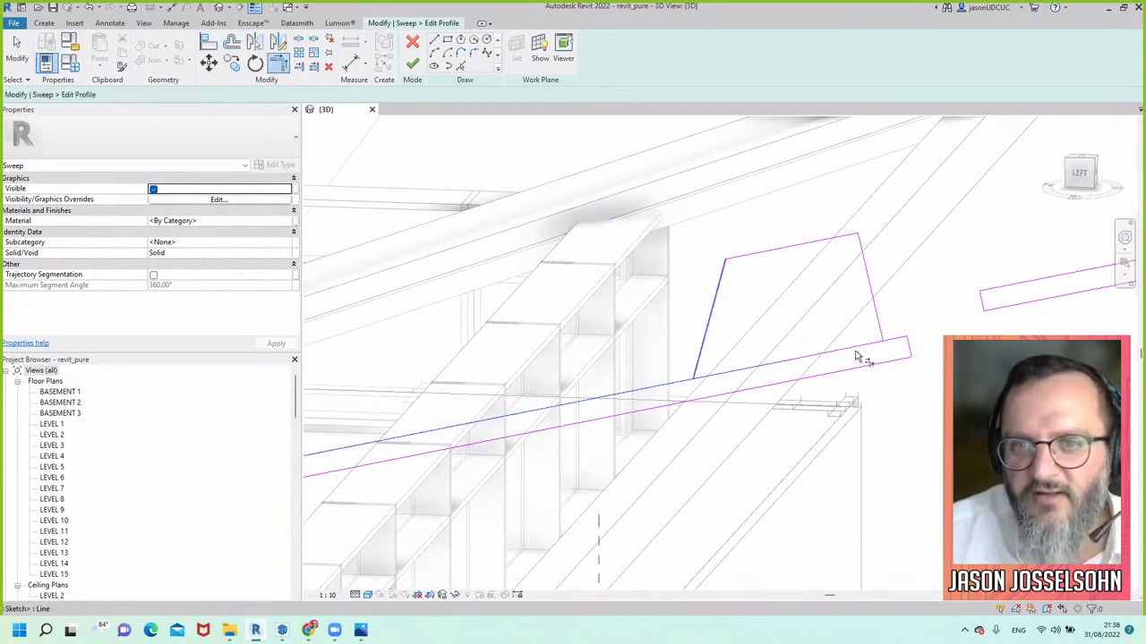
{"action": "scroll", "coordinate": [835, 359], "scroll_direction": "down", "scroll_amount": 6}
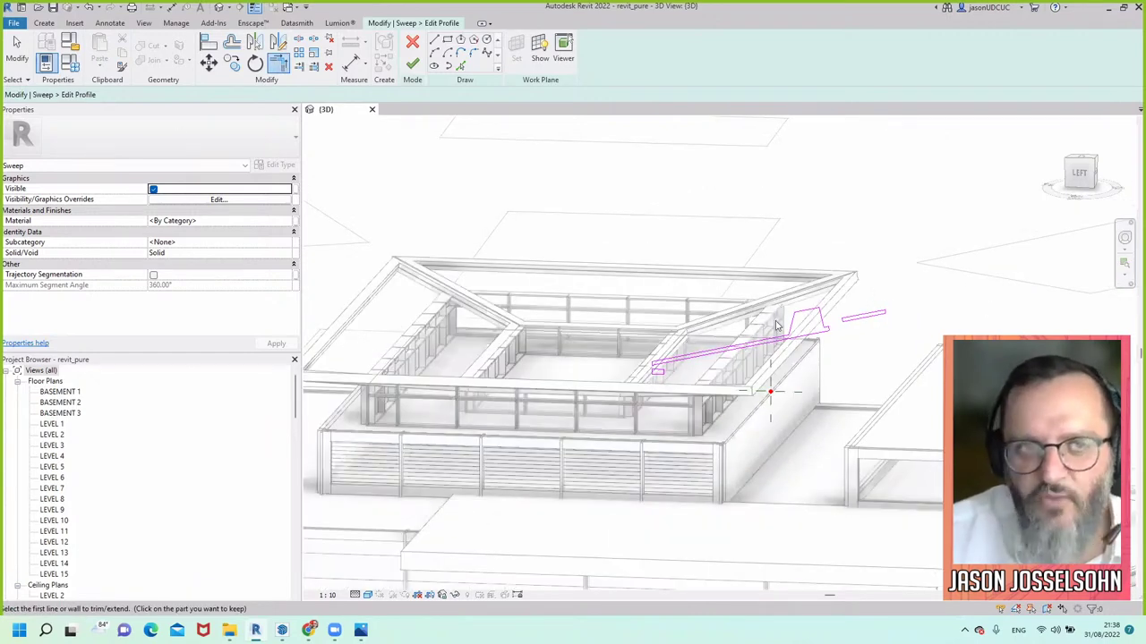
{"action": "scroll", "coordinate": [777, 325], "scroll_direction": "up", "scroll_amount": 1}
{"action": "scroll", "coordinate": [792, 324], "scroll_direction": "up", "scroll_amount": 2}
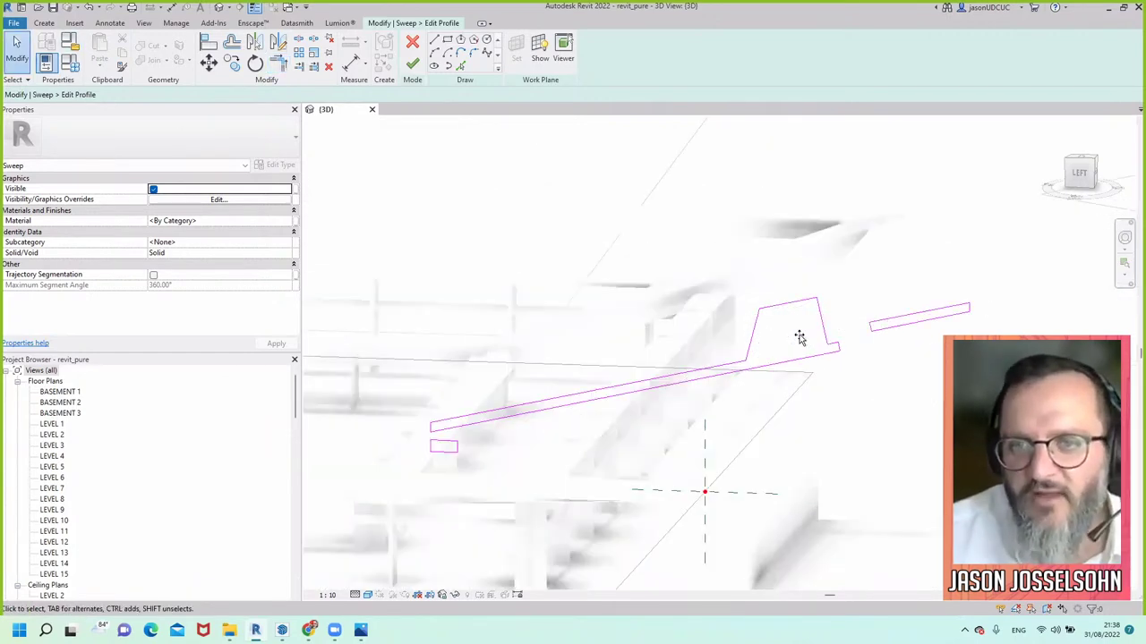
Finish the sweep's profile sketch
{"action": "key", "text": "Escape"}
{"action": "left_click", "coordinate": [786, 329]}
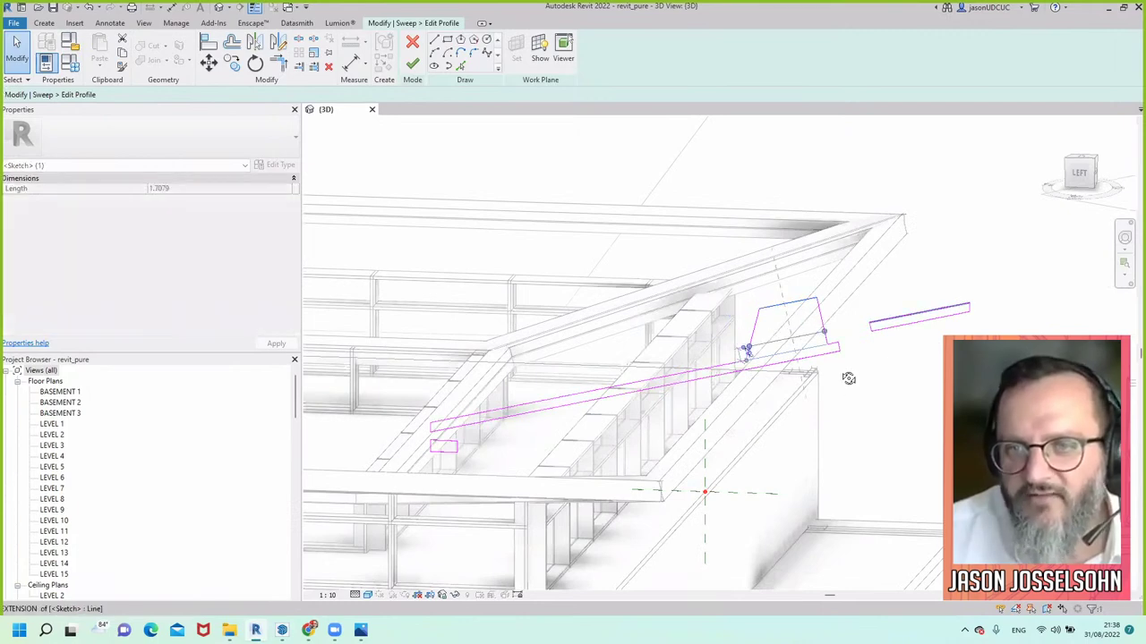
{"action": "scroll", "coordinate": [872, 368], "scroll_direction": "down", "scroll_amount": 2}
{"action": "key", "text": "Escape"}
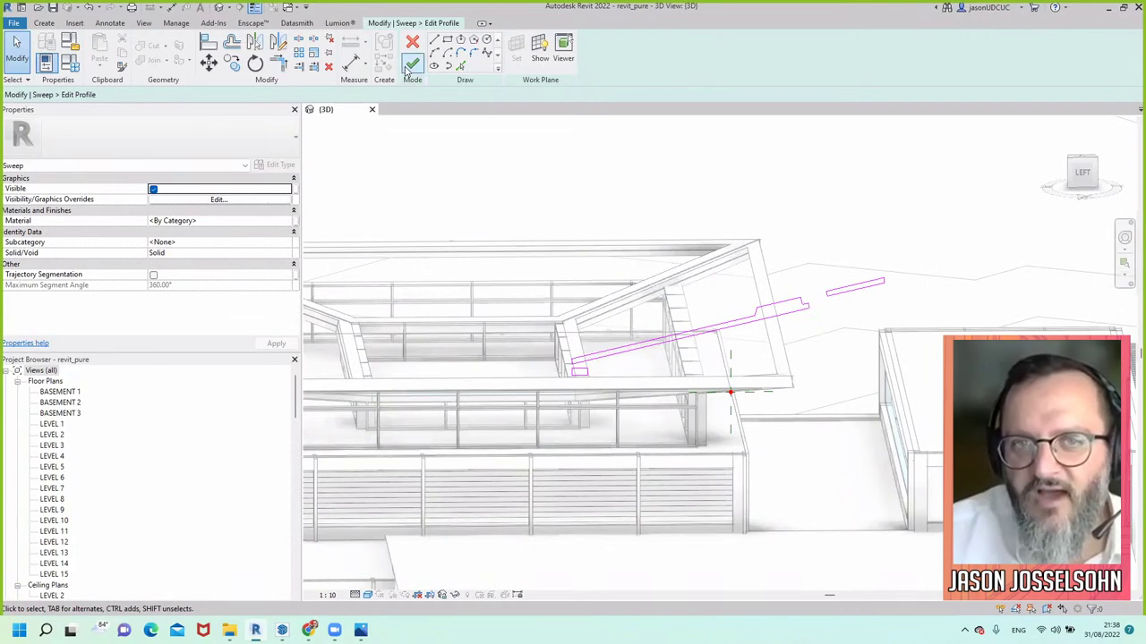
{"action": "left_click", "coordinate": [411, 65]}
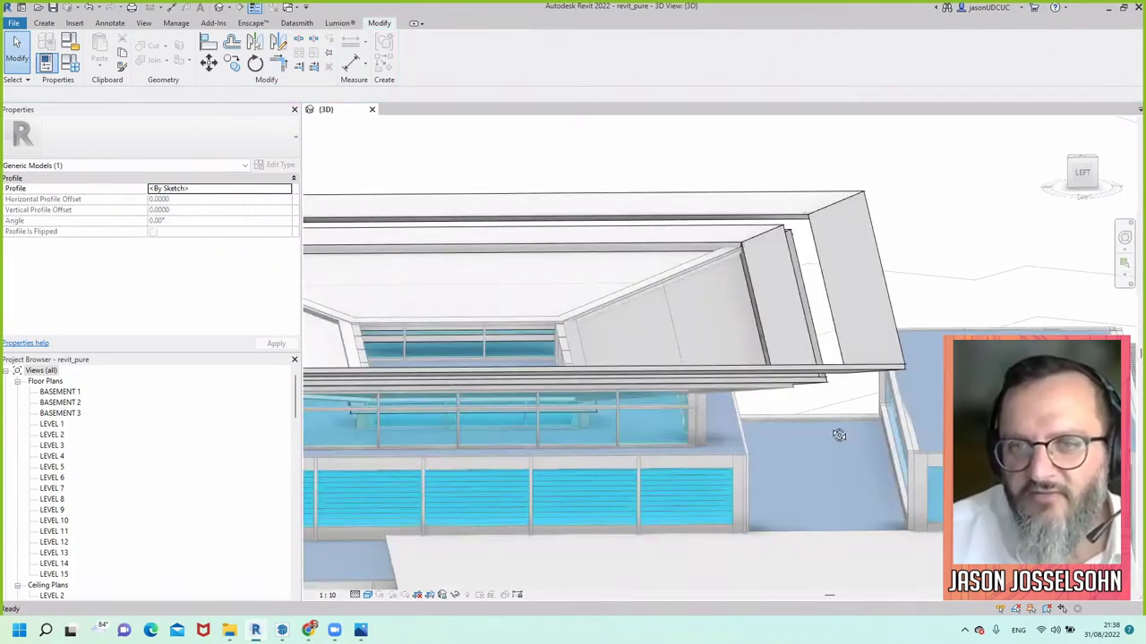
Create a curtain system on the sloped roof-edge face
{"action": "middle_click_drag", "start_coordinate": [836, 435], "coordinate": [801, 544], "text": "shift"}
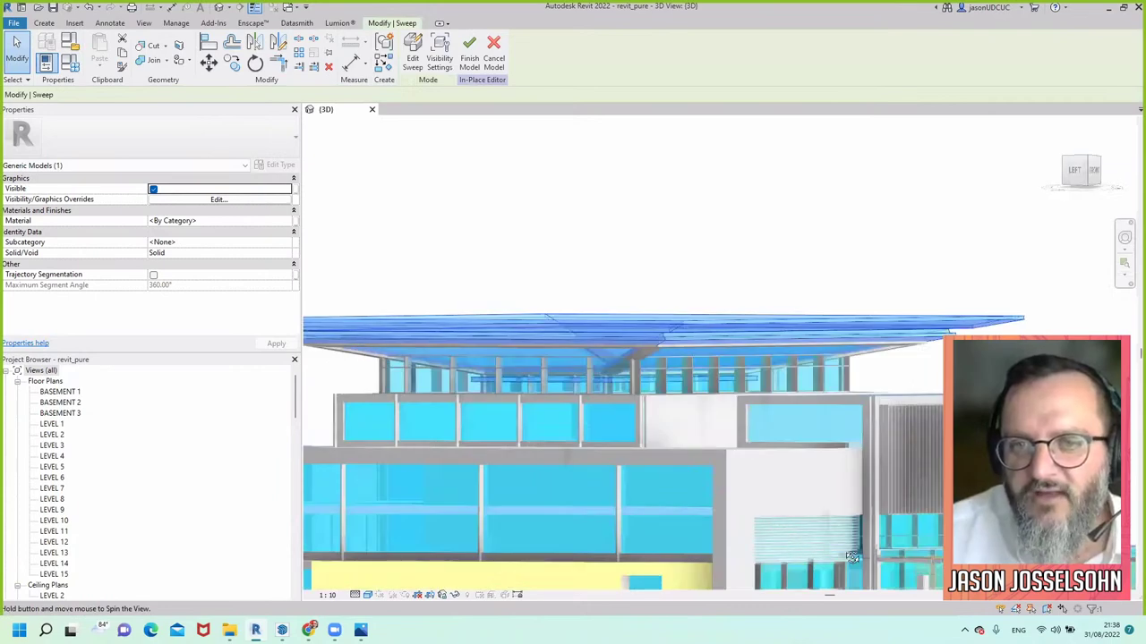
{"action": "middle_click_drag", "start_coordinate": [934, 558], "coordinate": [729, 182], "text": "shift"}
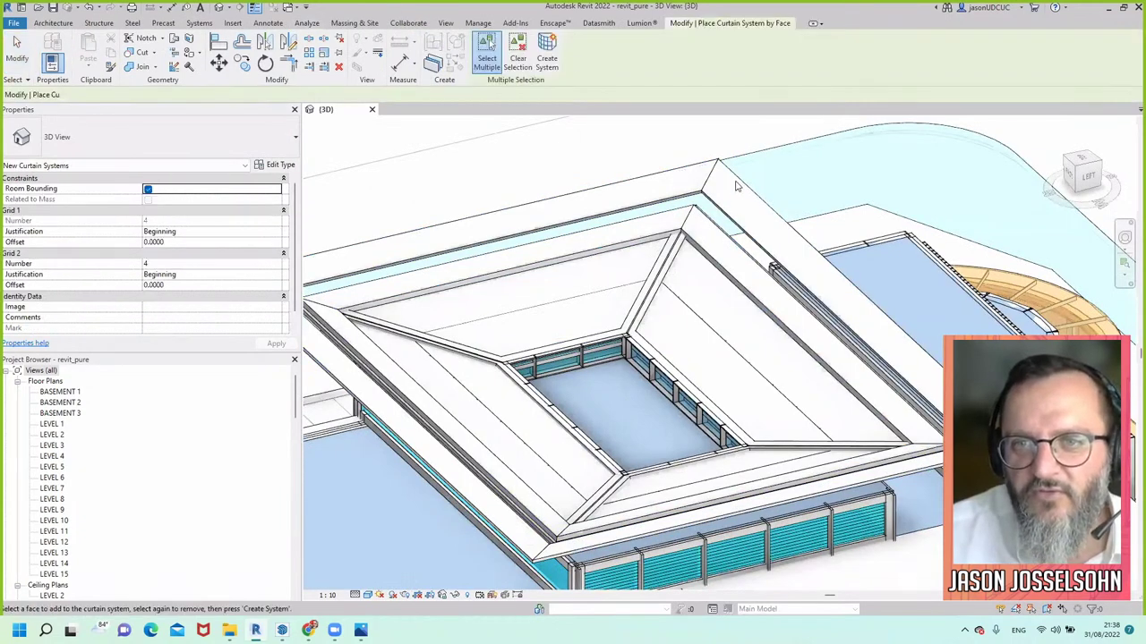
{"action": "left_click", "coordinate": [848, 321]}
{"action": "left_click", "coordinate": [547, 63]}
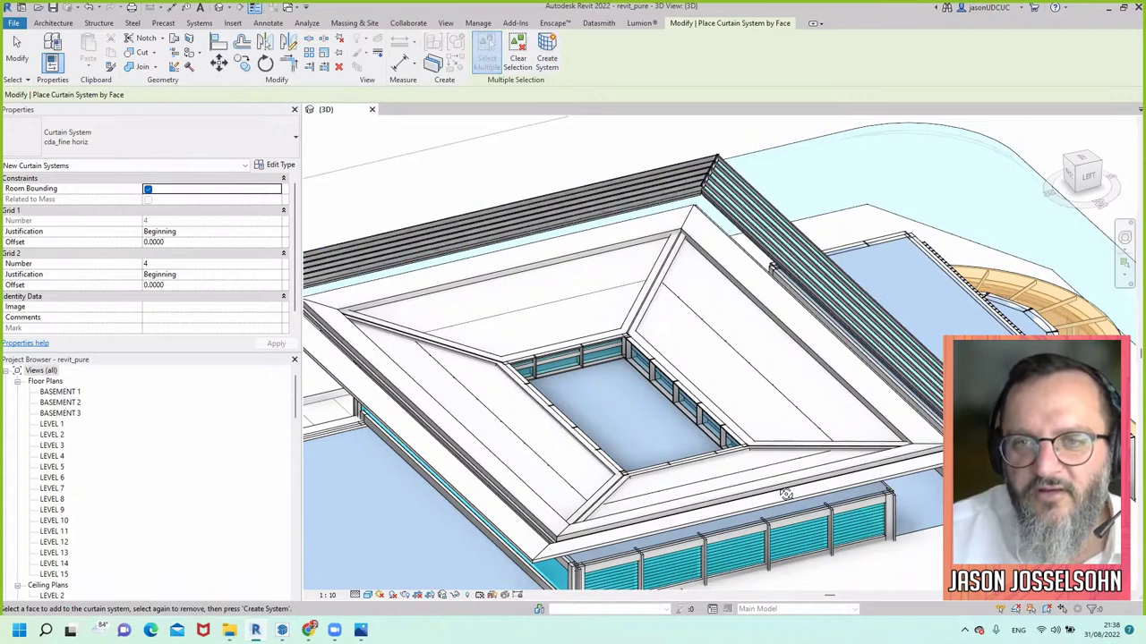
Pick another roof face from a higher angle for a further curtain system
{"action": "middle_click_drag", "start_coordinate": [685, 364], "coordinate": [705, 215], "text": "shift"}
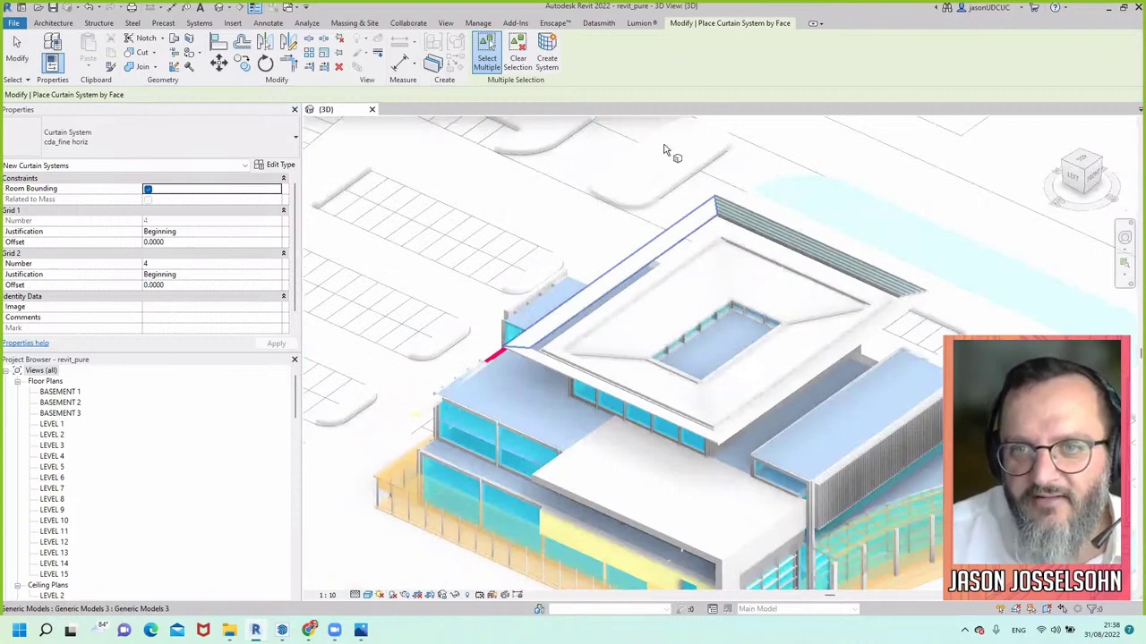
{"action": "scroll", "coordinate": [680, 170], "scroll_direction": "up", "scroll_amount": 3}
{"action": "left_click", "coordinate": [666, 269]}
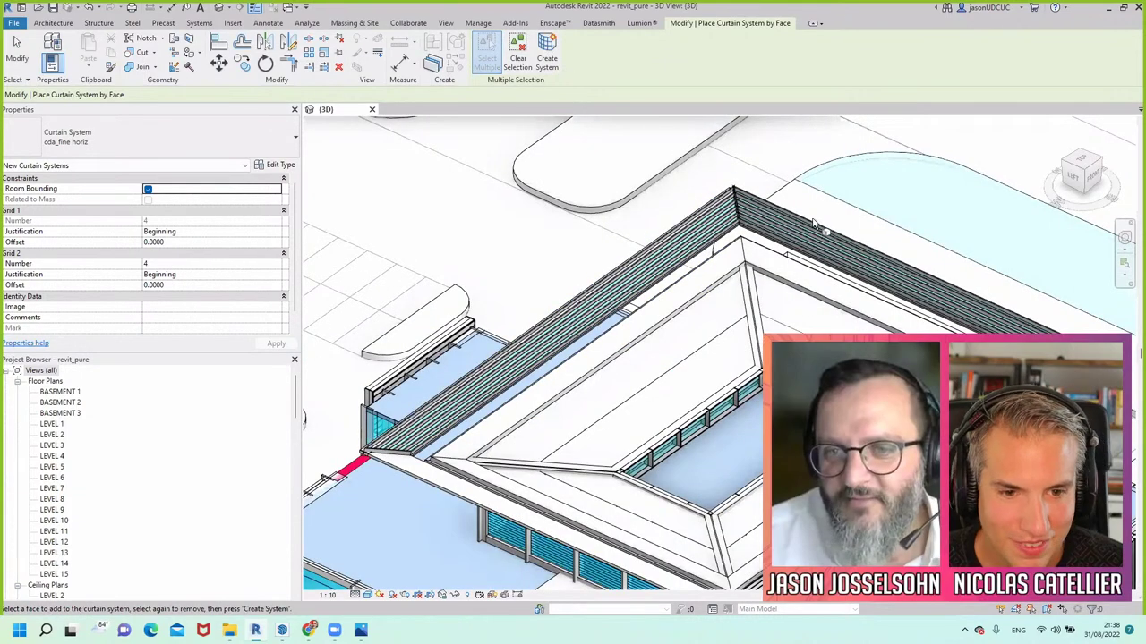
{"action": "middle_click_drag", "start_coordinate": [813, 225], "coordinate": [814, 222], "text": "shift"}
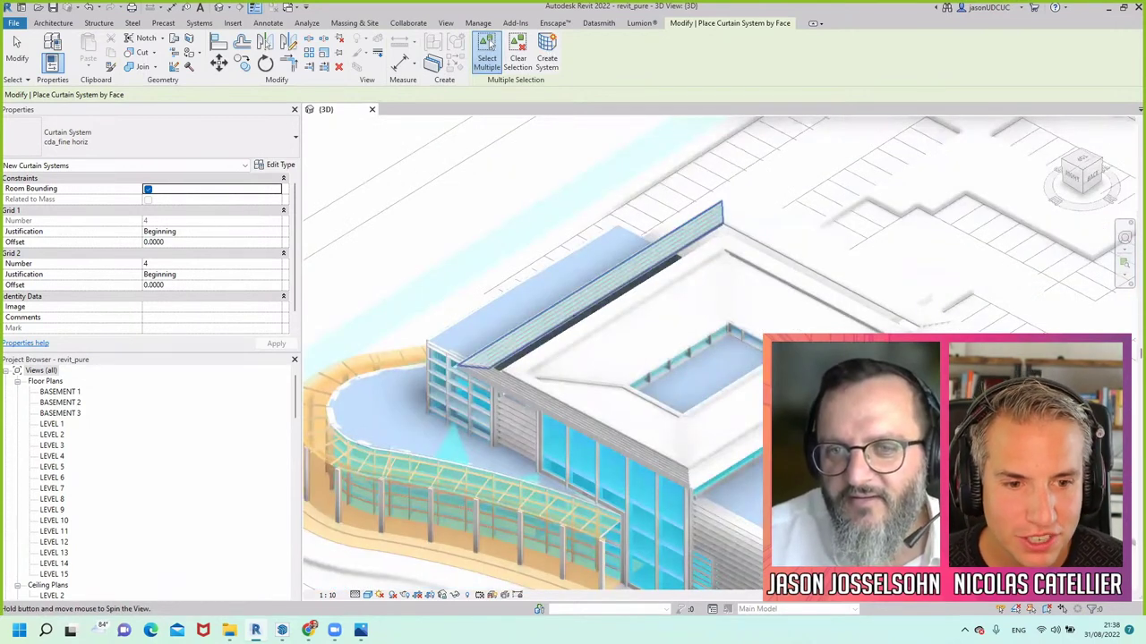
{"action": "scroll", "coordinate": [795, 329], "scroll_direction": "up", "scroll_amount": 3}
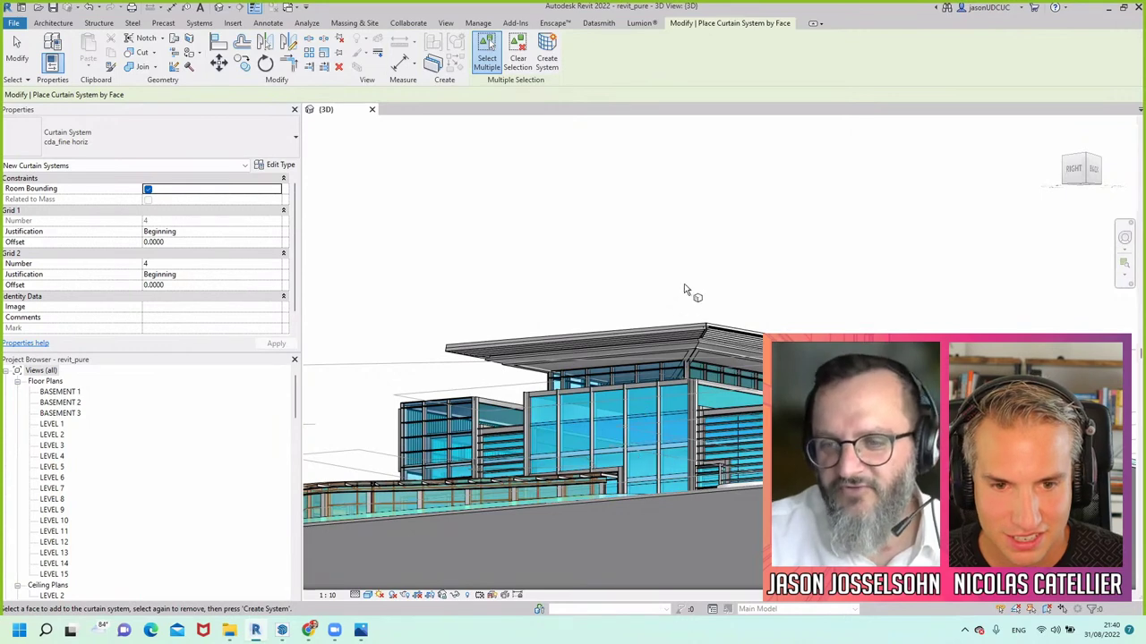
Stop placing curtain systems after orbiting closer to the building
{"action": "middle_click_drag", "start_coordinate": [644, 460], "coordinate": [860, 314], "text": "shift"}
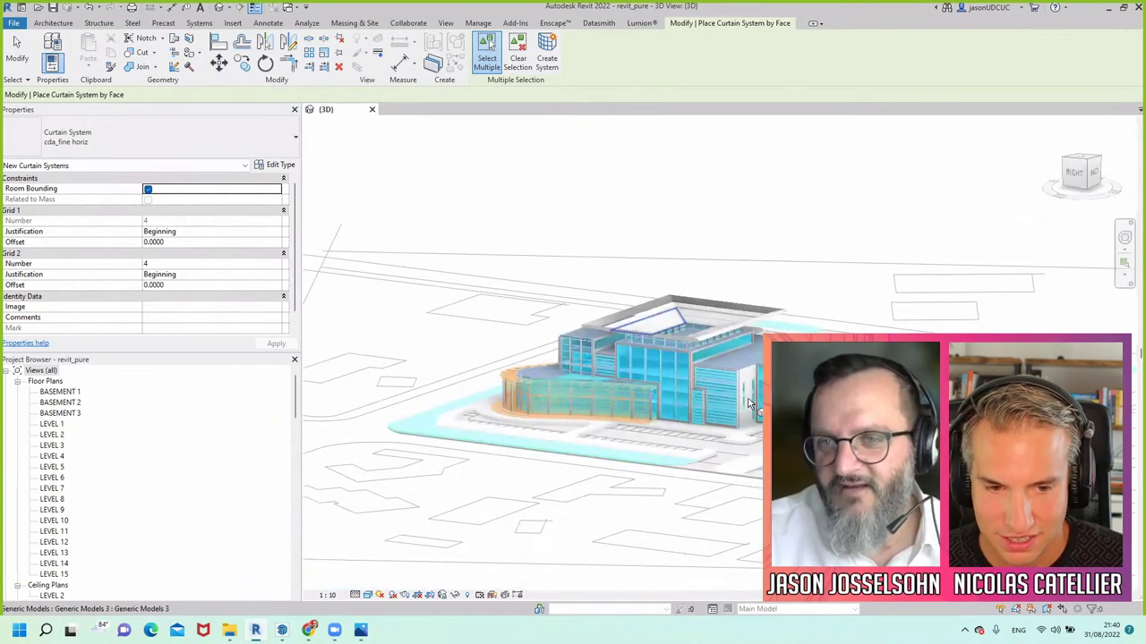
{"action": "scroll", "coordinate": [860, 315], "scroll_direction": "up", "scroll_amount": 2}
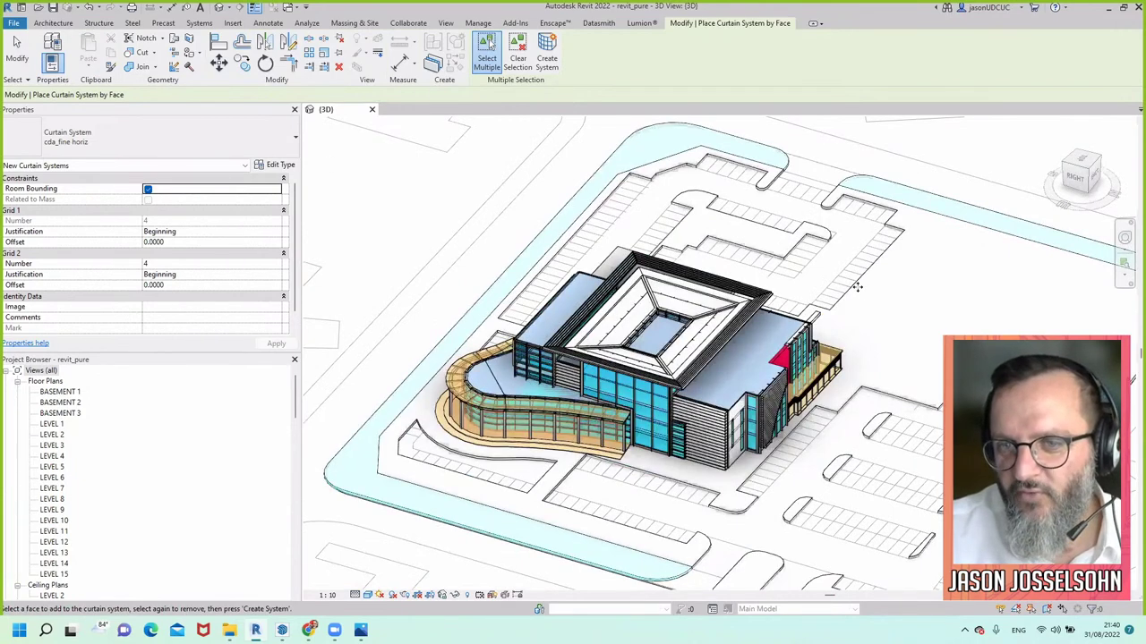
{"action": "key", "text": "Escape"}
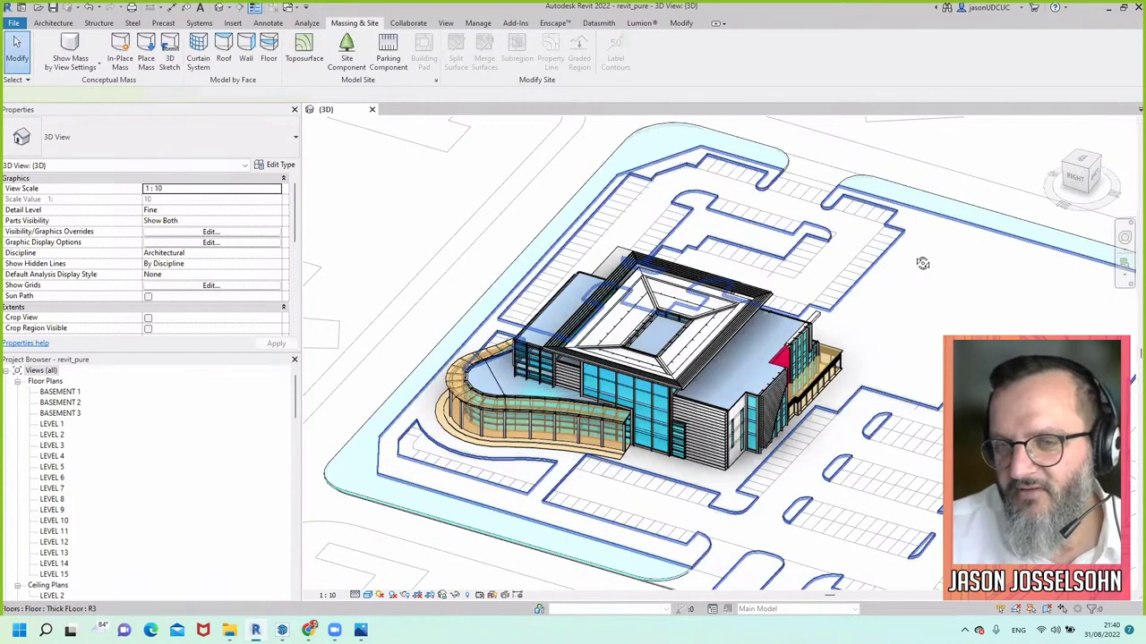
Open the floor slab's boundary sketch under the building and orbit to inspect the site
{"action": "left_click", "coordinate": [874, 257]}
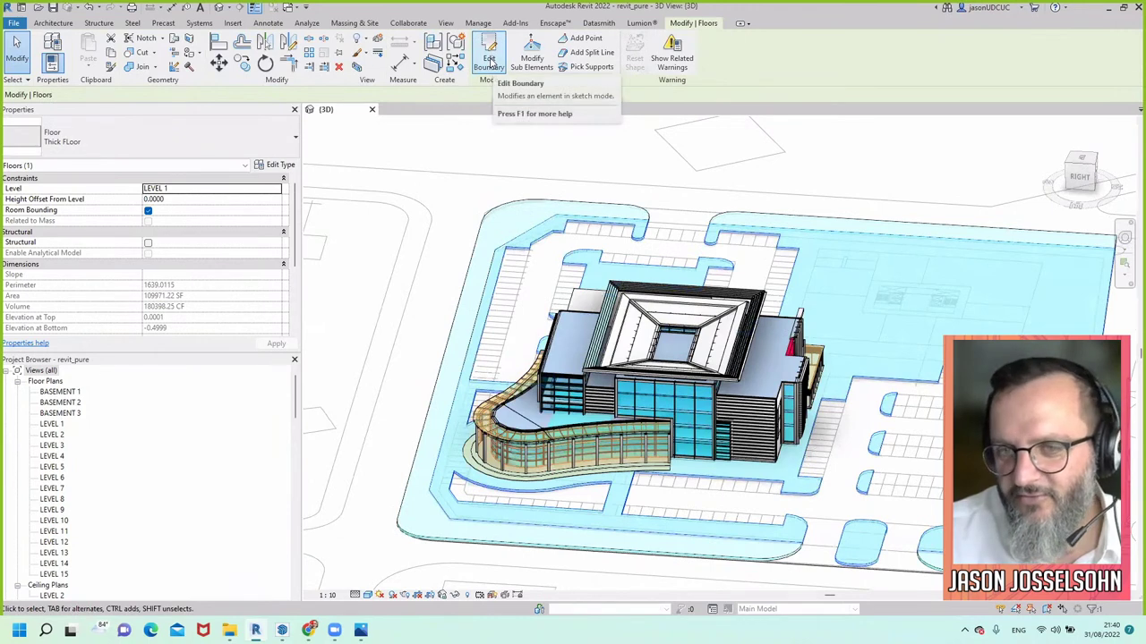
{"action": "left_click", "coordinate": [491, 63]}
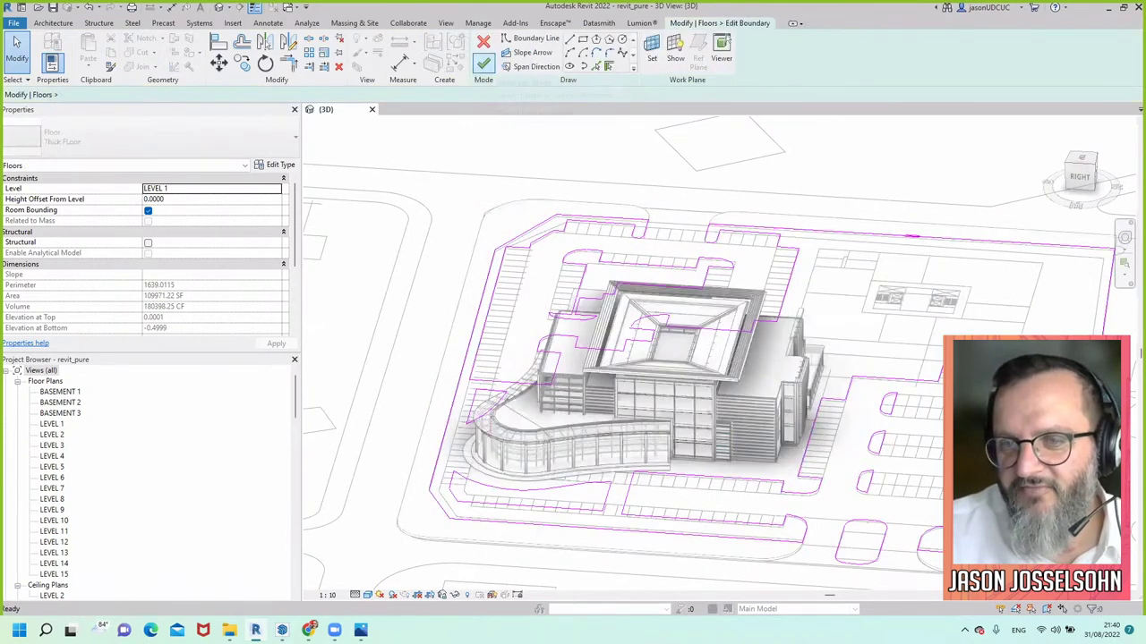
{"action": "mouse_move", "coordinate": [928, 444]}
{"action": "middle_mouse_down", "text": "shift"}
{"action": "mouse_move", "coordinate": [900, 427]}
{"action": "mouse_move", "coordinate": [865, 289]}
{"action": "mouse_move", "coordinate": [788, 498]}
{"action": "mouse_move", "coordinate": [826, 486]}
{"action": "mouse_move", "coordinate": [954, 241]}
{"action": "middle_mouse_up", "text": "shift"}
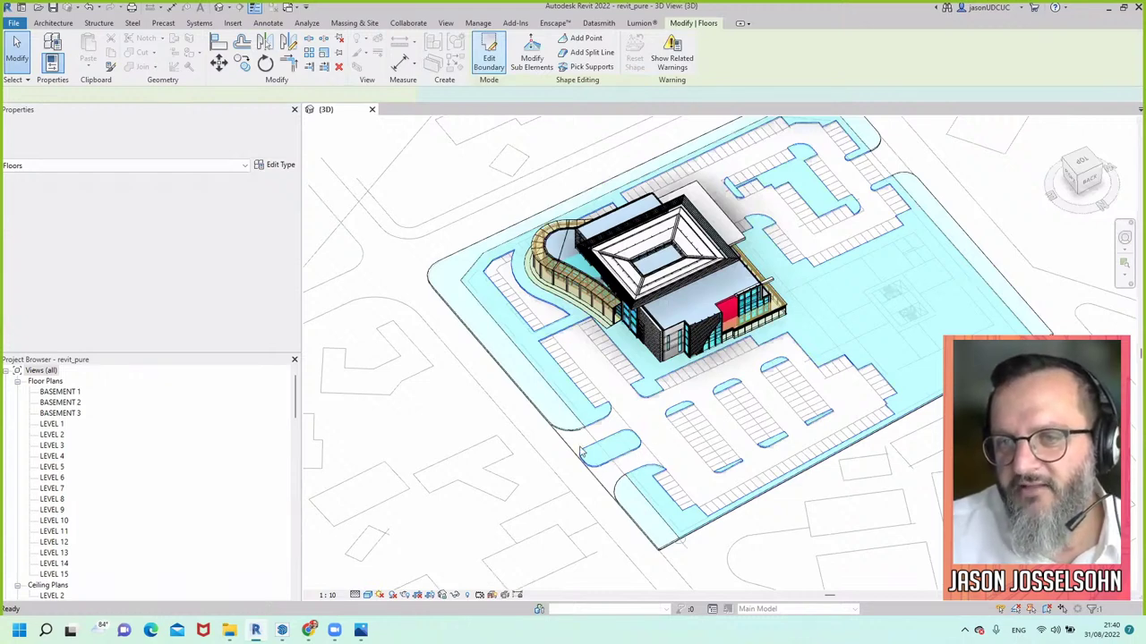
{"action": "scroll", "coordinate": [580, 452], "scroll_direction": "up", "scroll_amount": 4}
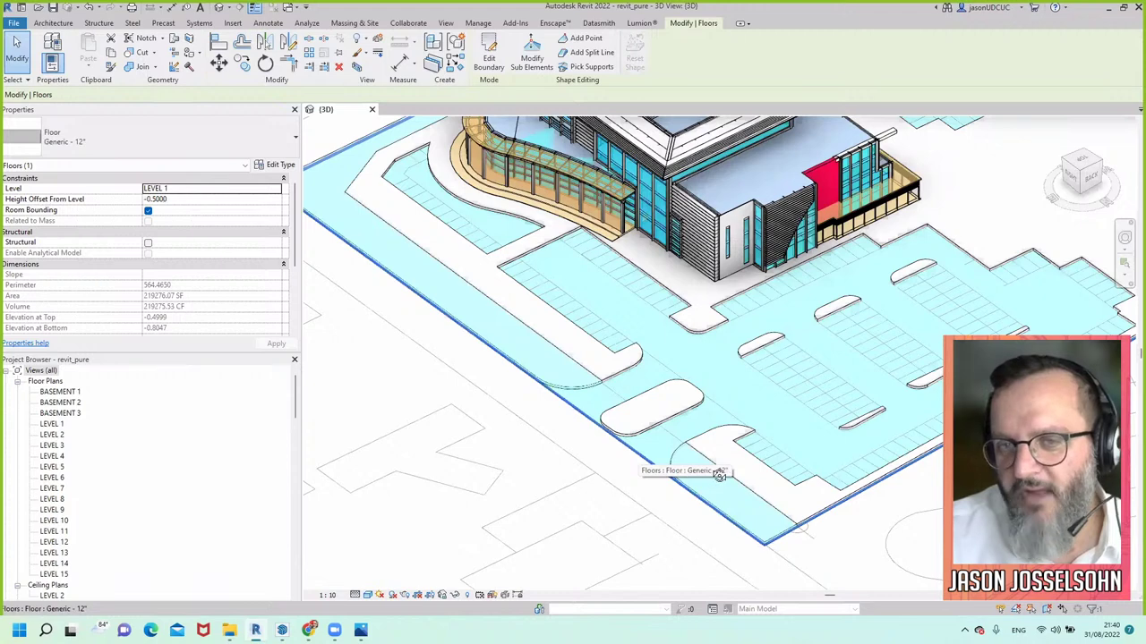
{"action": "scroll", "coordinate": [732, 469], "scroll_direction": "down", "scroll_amount": 5}
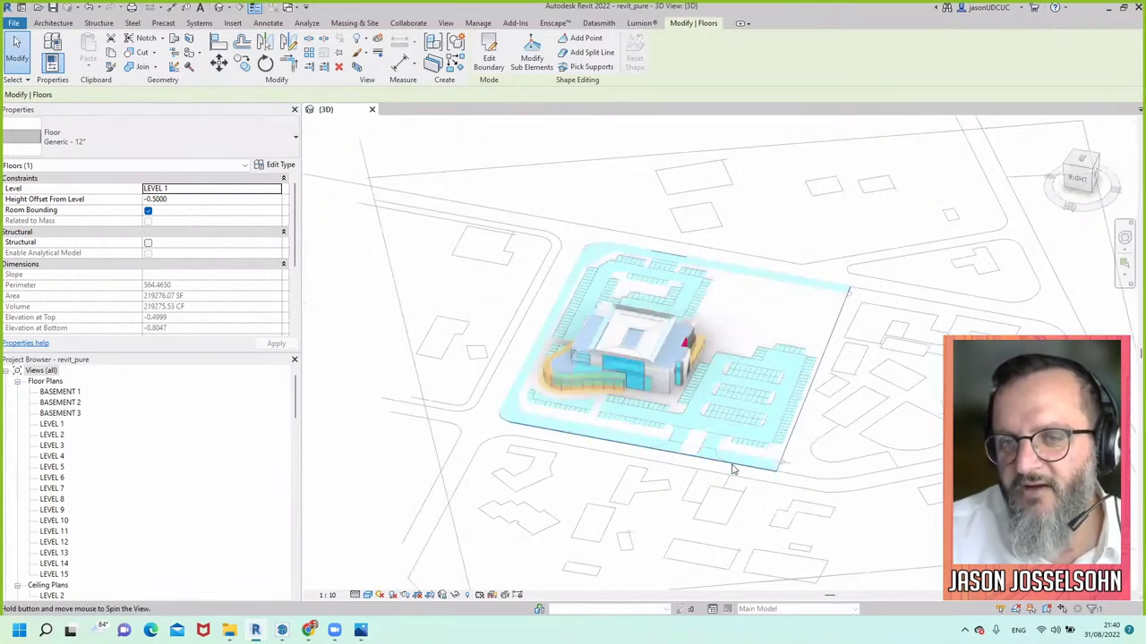
{"action": "middle_click_drag", "start_coordinate": [731, 469], "coordinate": [730, 469], "text": "shift"}
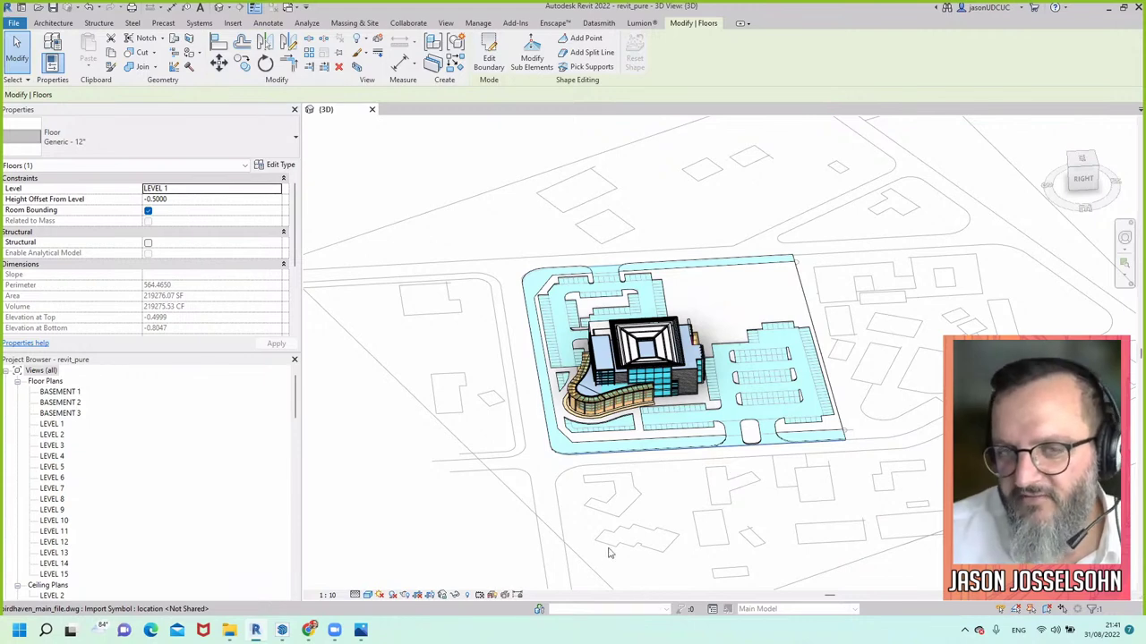
{"action": "middle_click_drag", "start_coordinate": [668, 529], "coordinate": [662, 492], "text": "shift"}
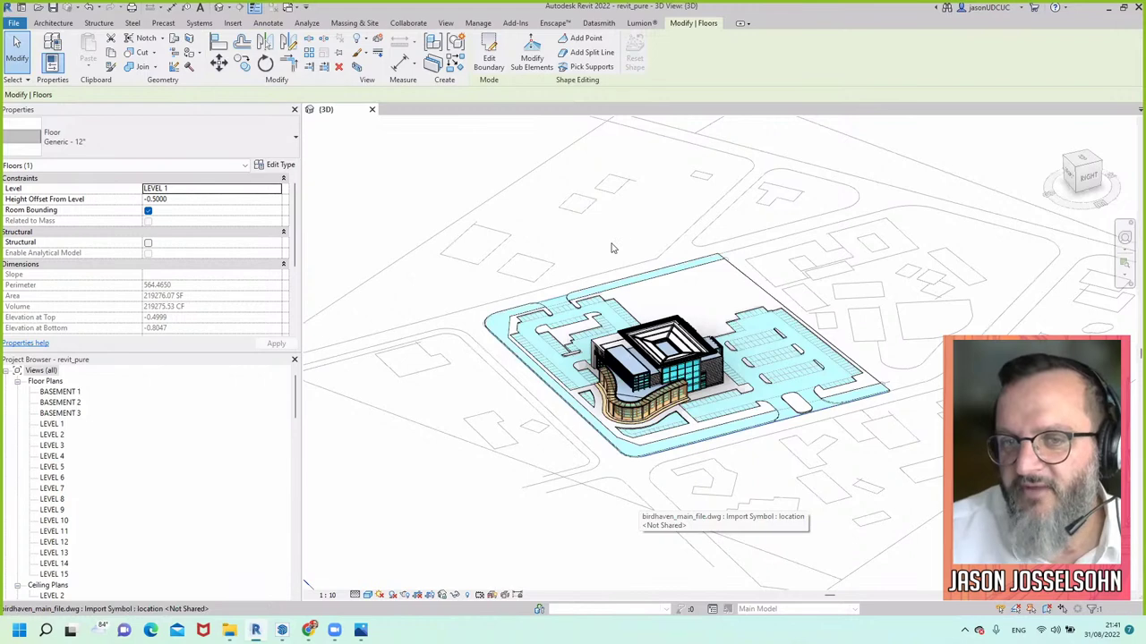
Move the birdhaven_main_file.dwg import from a picked start point to a new spot beside the building
{"action": "scroll", "coordinate": [627, 248], "scroll_direction": "up", "scroll_amount": 2}
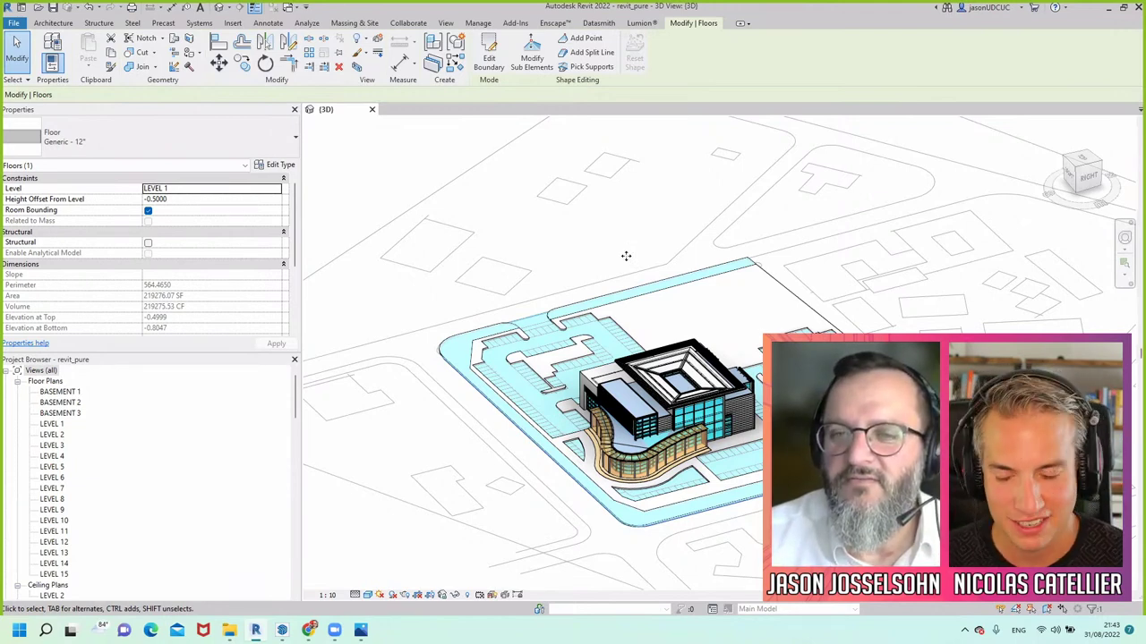
{"action": "middle_click_drag", "start_coordinate": [624, 256], "coordinate": [630, 356], "text": "shift"}
{"action": "middle_click_drag", "start_coordinate": [645, 419], "coordinate": [785, 293], "text": "shift"}
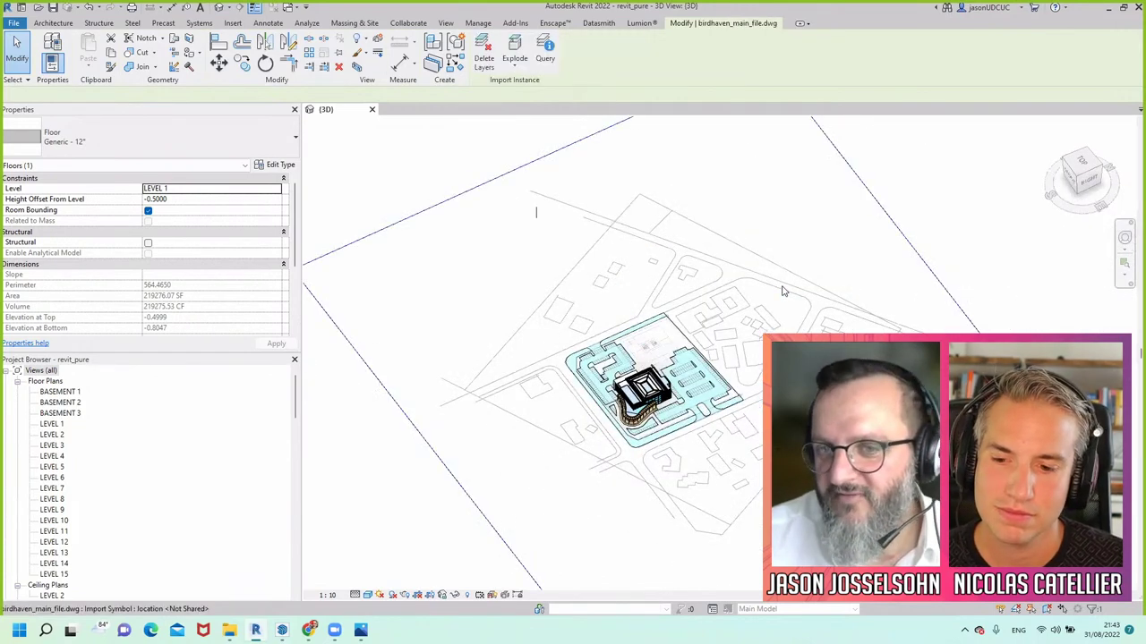
{"action": "left_click", "coordinate": [781, 293]}
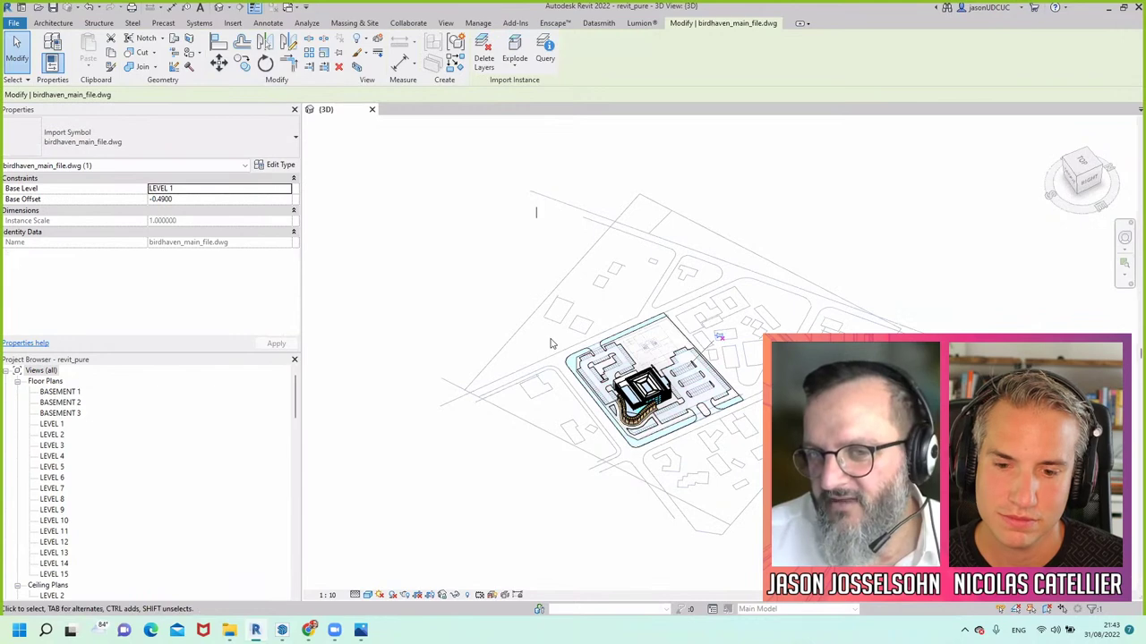
{"action": "scroll", "coordinate": [551, 343], "scroll_direction": "up", "scroll_amount": 1}
{"action": "scroll", "coordinate": [551, 343], "scroll_direction": "up", "scroll_amount": 1}
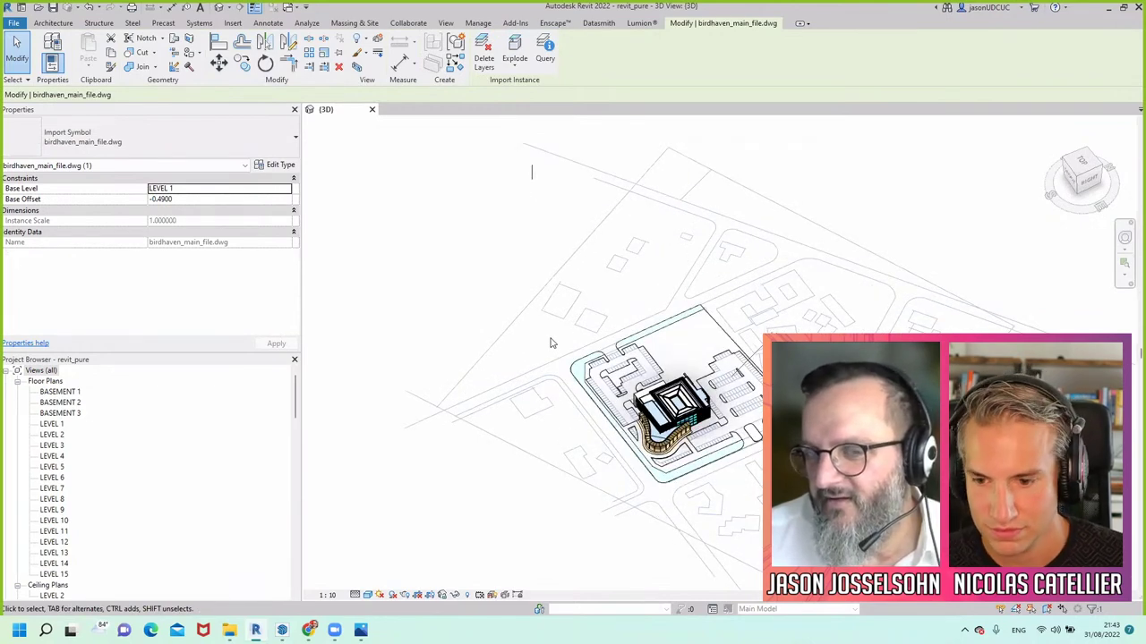
{"action": "scroll", "coordinate": [793, 497], "scroll_direction": "up", "scroll_amount": 1}
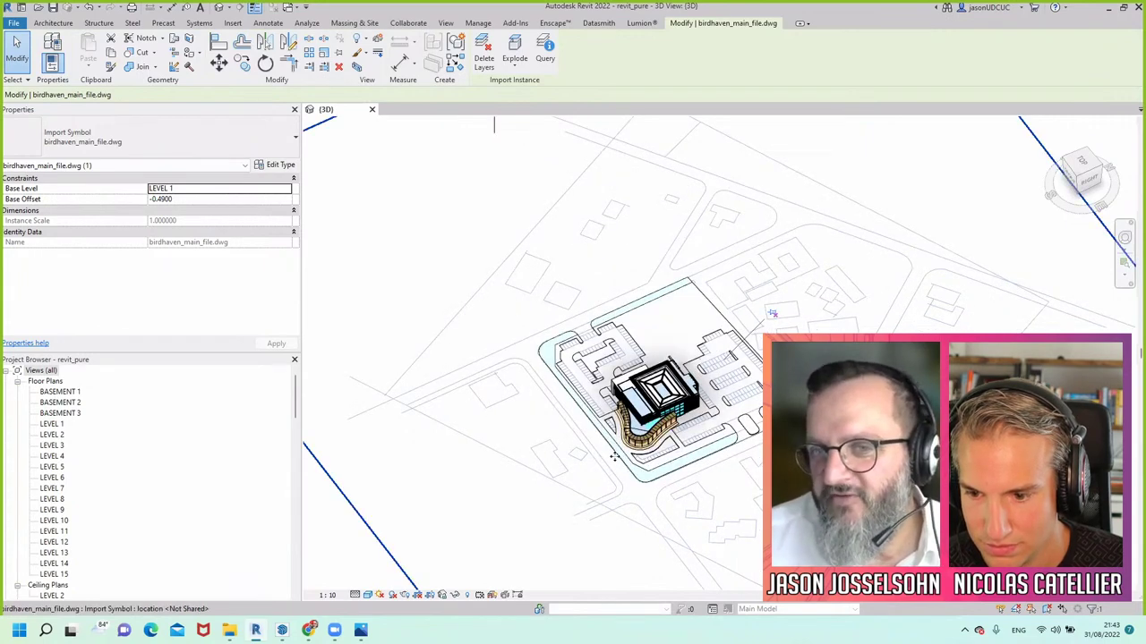
{"action": "scroll", "coordinate": [614, 457], "scroll_direction": "down", "scroll_amount": 1}
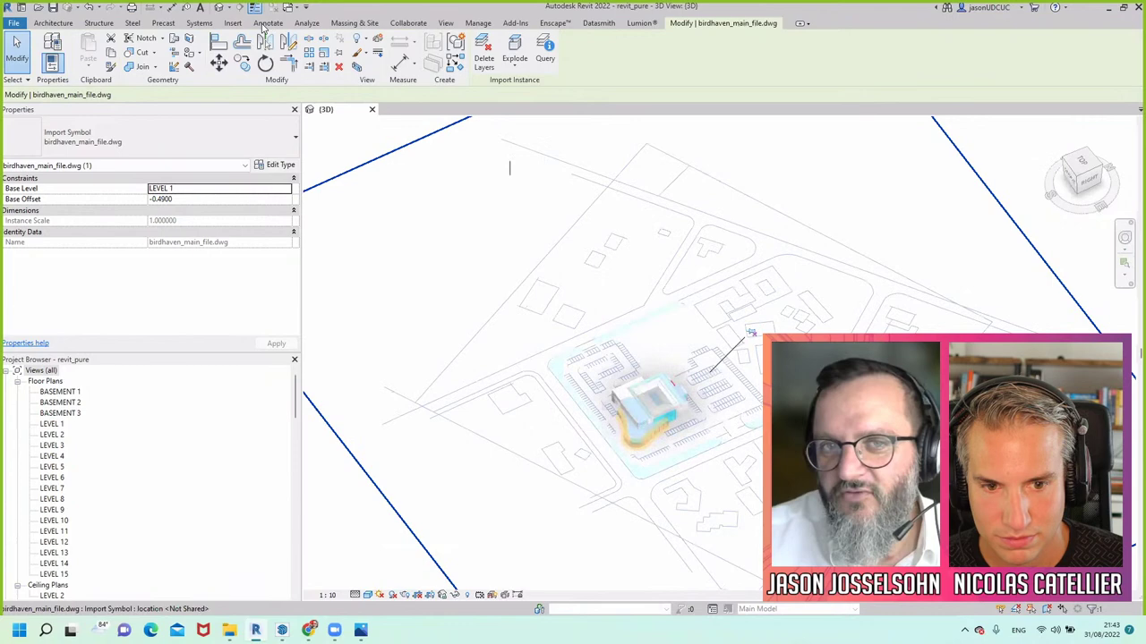
{"action": "left_click", "coordinate": [219, 62]}
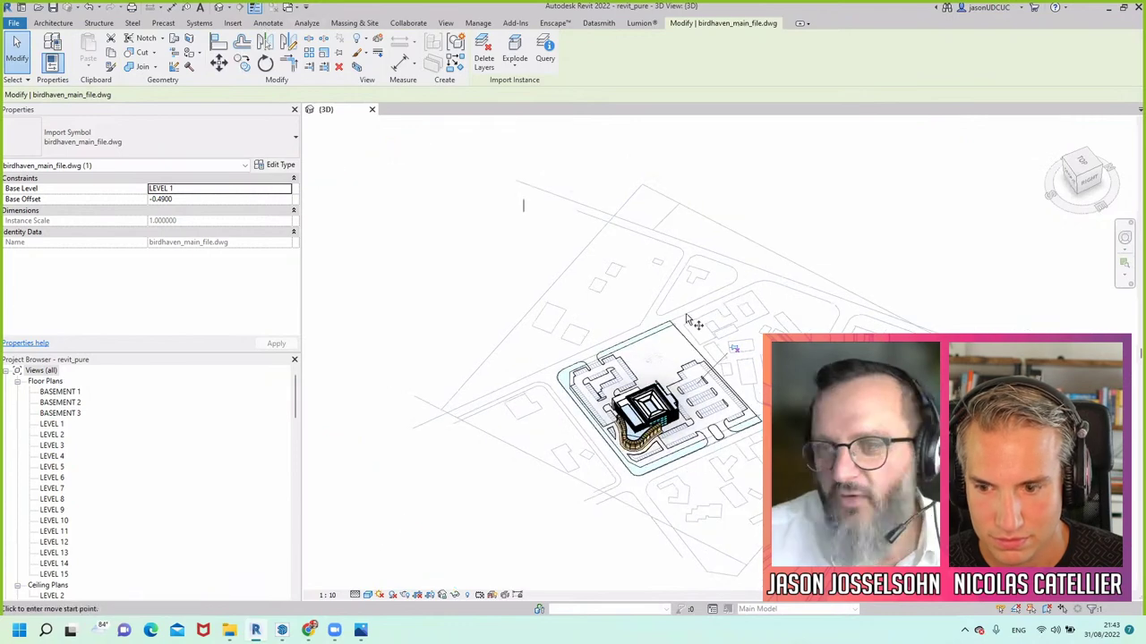
{"action": "left_click", "coordinate": [611, 392]}
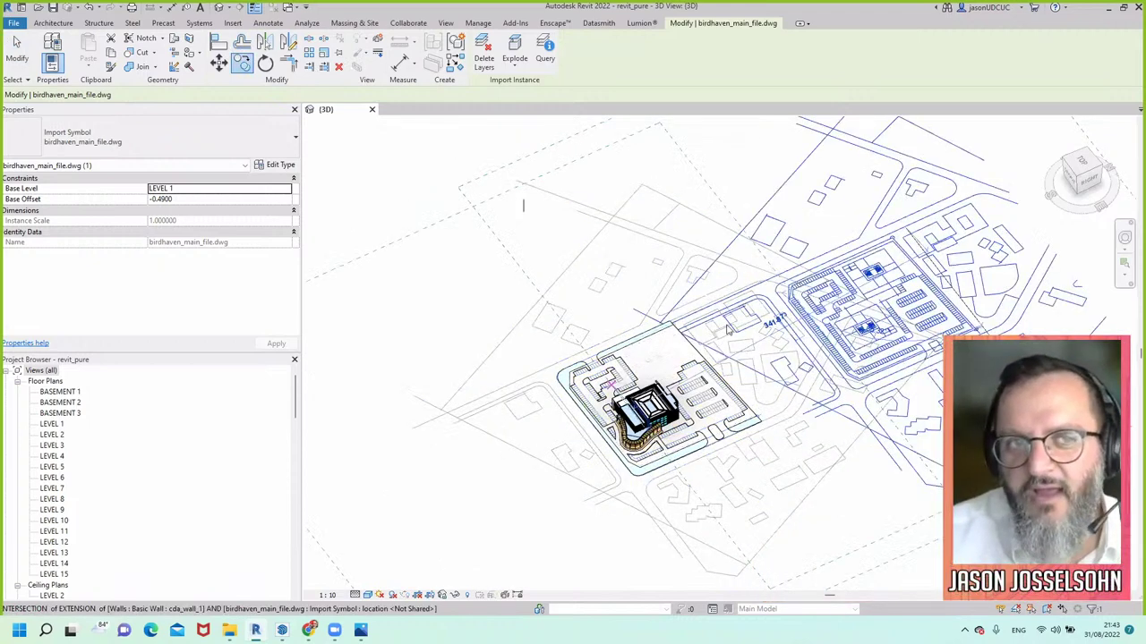
{"action": "left_click", "coordinate": [780, 340]}
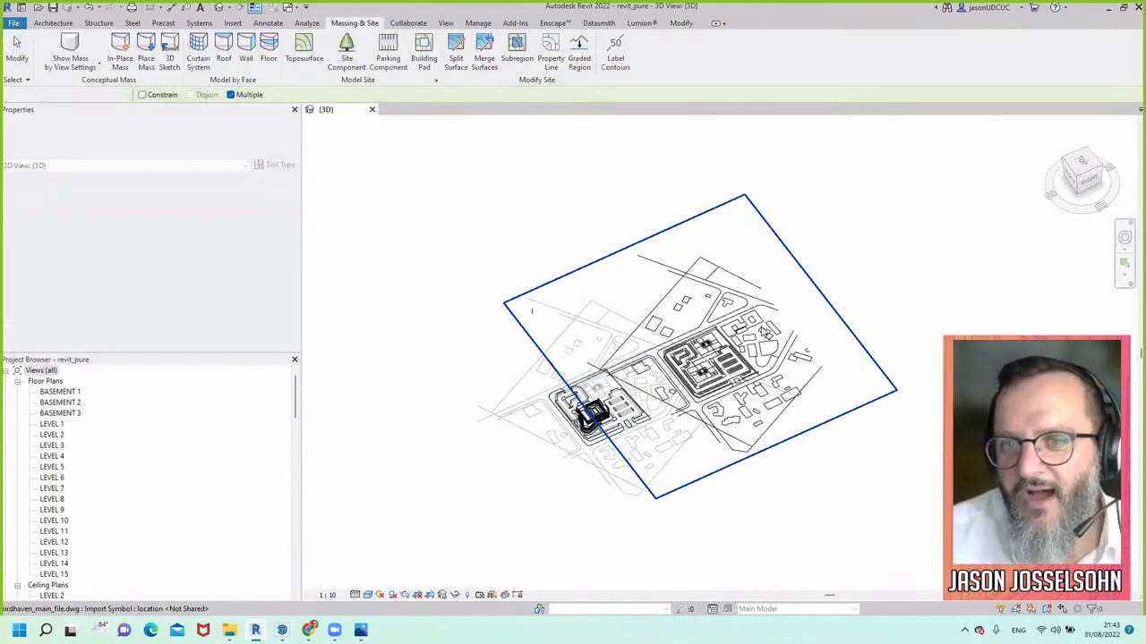
Drag the birdhaven DWG site plan so the building sits near its lower edge
{"action": "left_click", "coordinate": [724, 318]}
{"action": "left_click_drag", "start_coordinate": [660, 264], "coordinate": [732, 376]}
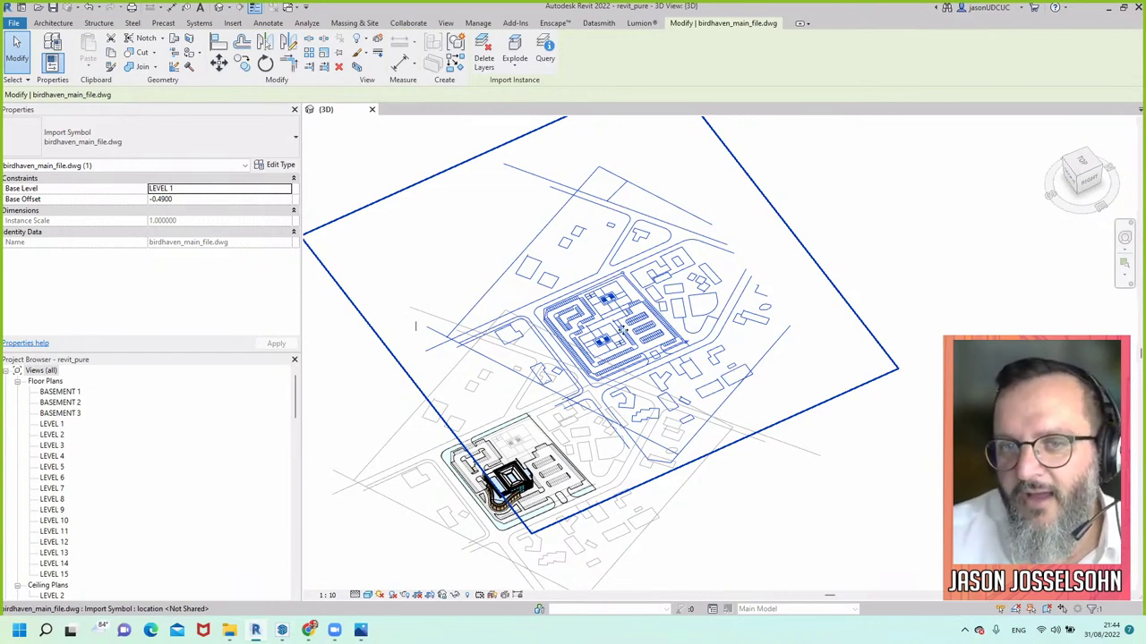
Orbit the 3D view to a near top-down view of the site plan
{"action": "middle_click_drag", "start_coordinate": [622, 331], "coordinate": [622, 329], "text": "shift"}
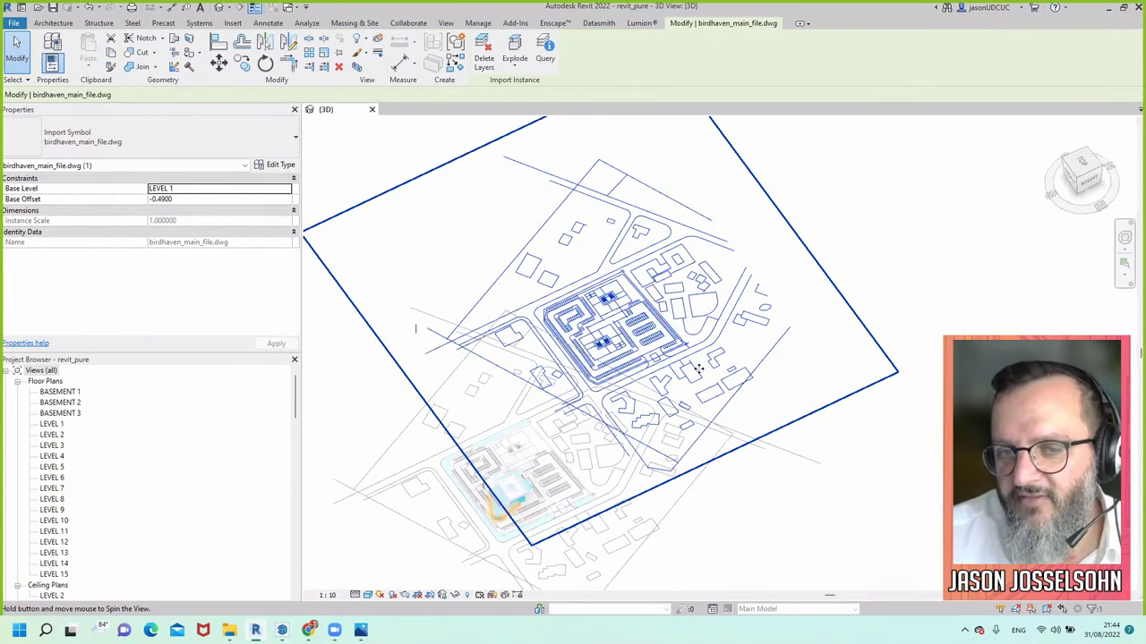
{"action": "scroll", "coordinate": [699, 368], "scroll_direction": "up", "scroll_amount": 3}
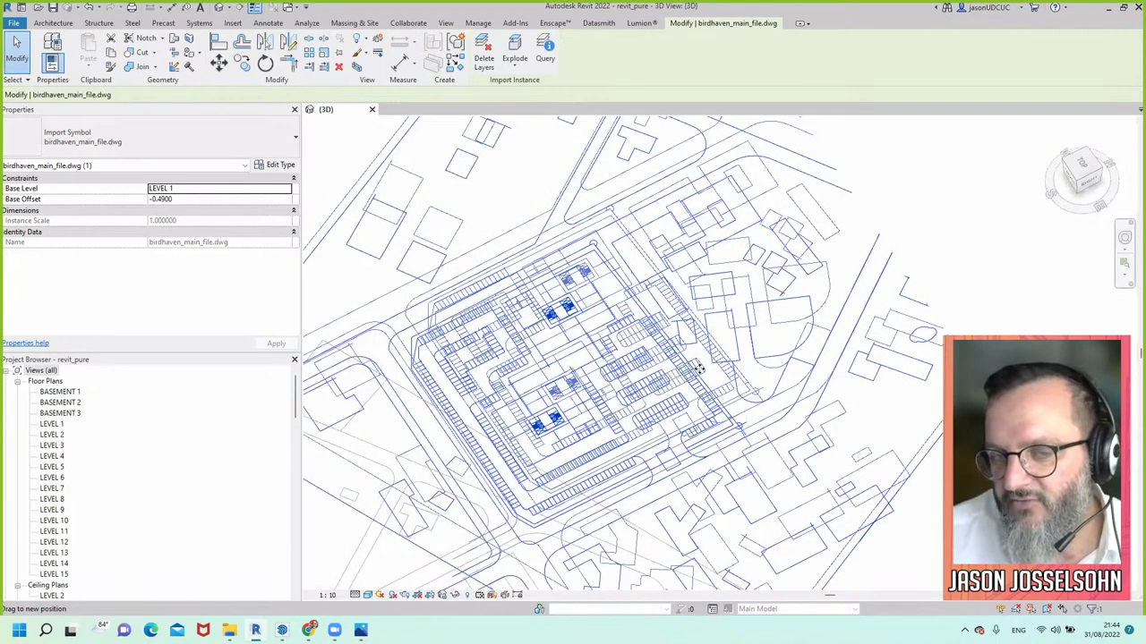
{"action": "scroll", "coordinate": [667, 367], "scroll_direction": "down", "scroll_amount": 2}
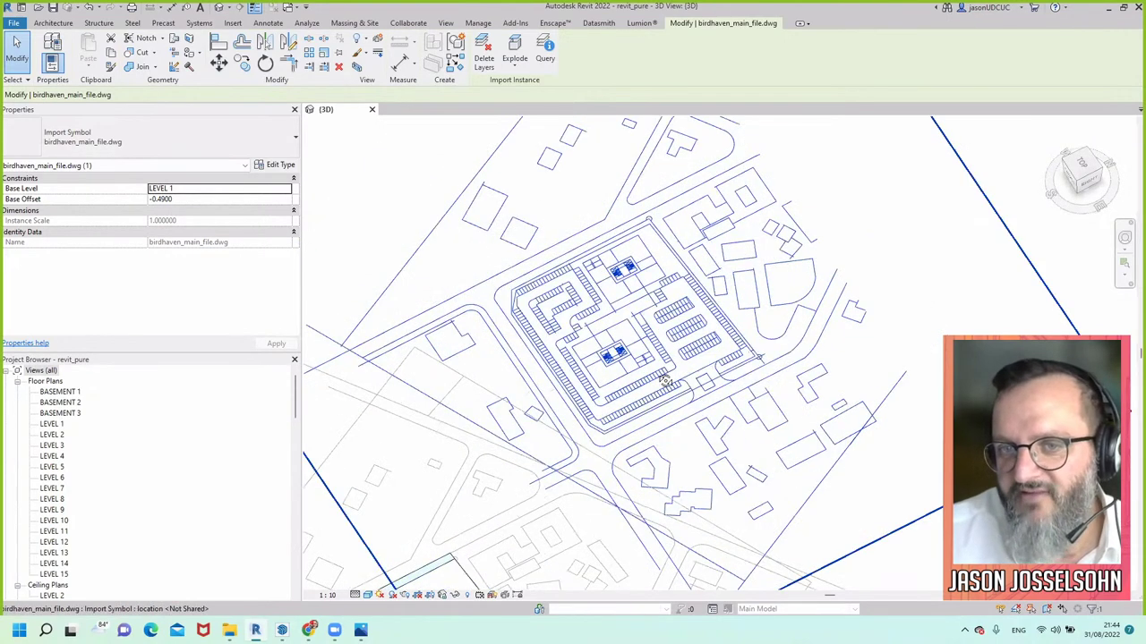
{"action": "middle_click_drag", "start_coordinate": [627, 363], "coordinate": [626, 359], "text": "shift"}
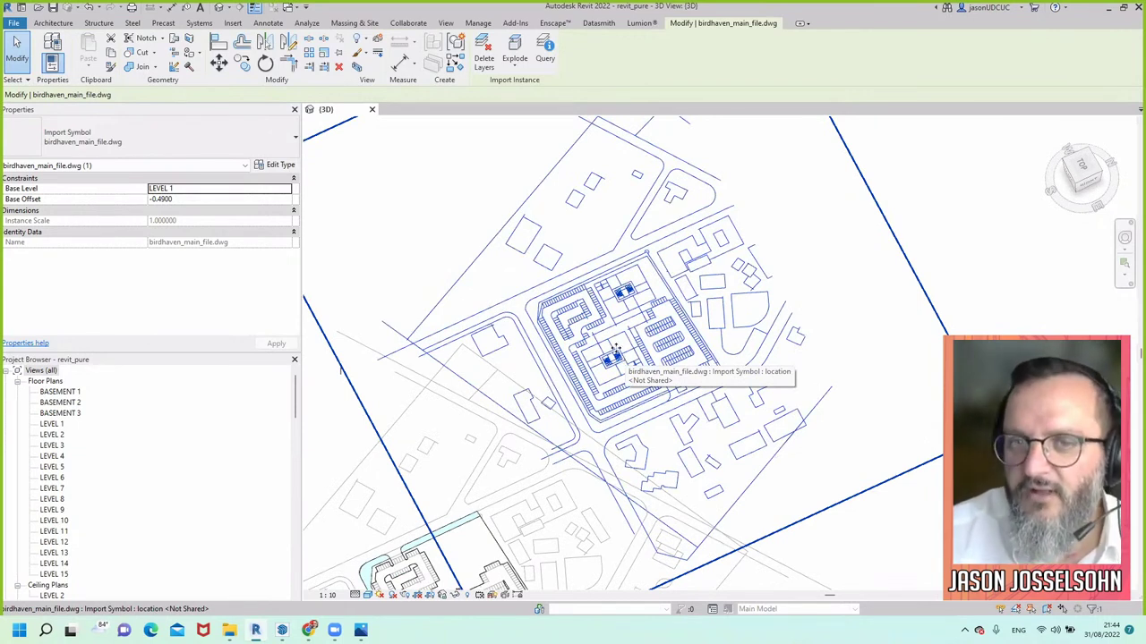
{"action": "middle_click_drag", "start_coordinate": [621, 341], "coordinate": [760, 419], "text": "shift"}
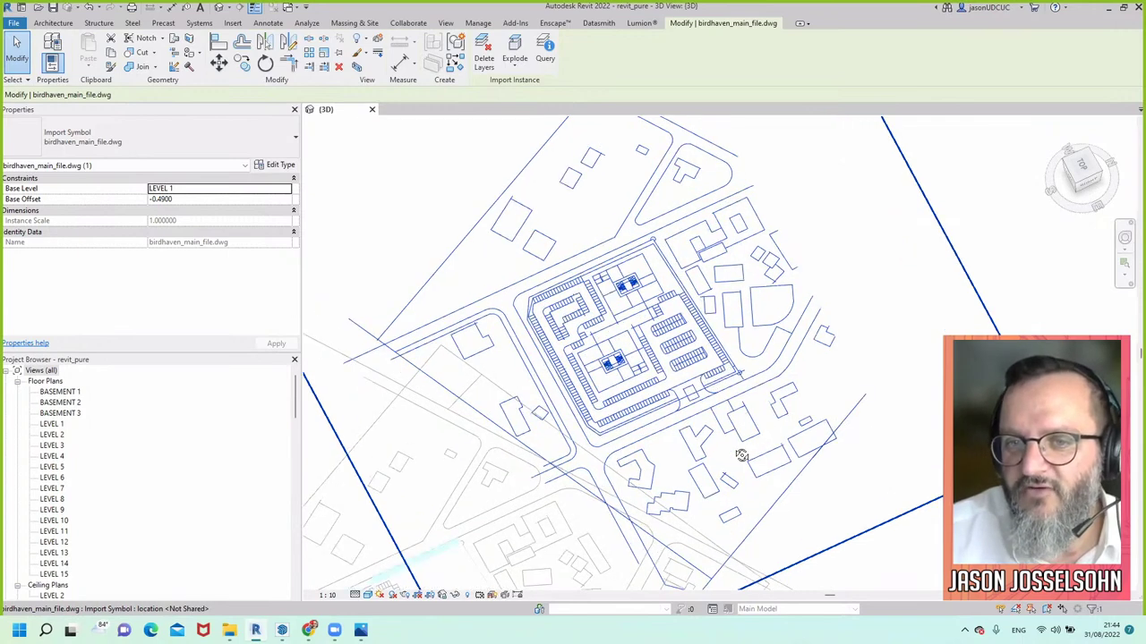
{"action": "scroll", "coordinate": [727, 470], "scroll_direction": "up", "scroll_amount": 3}
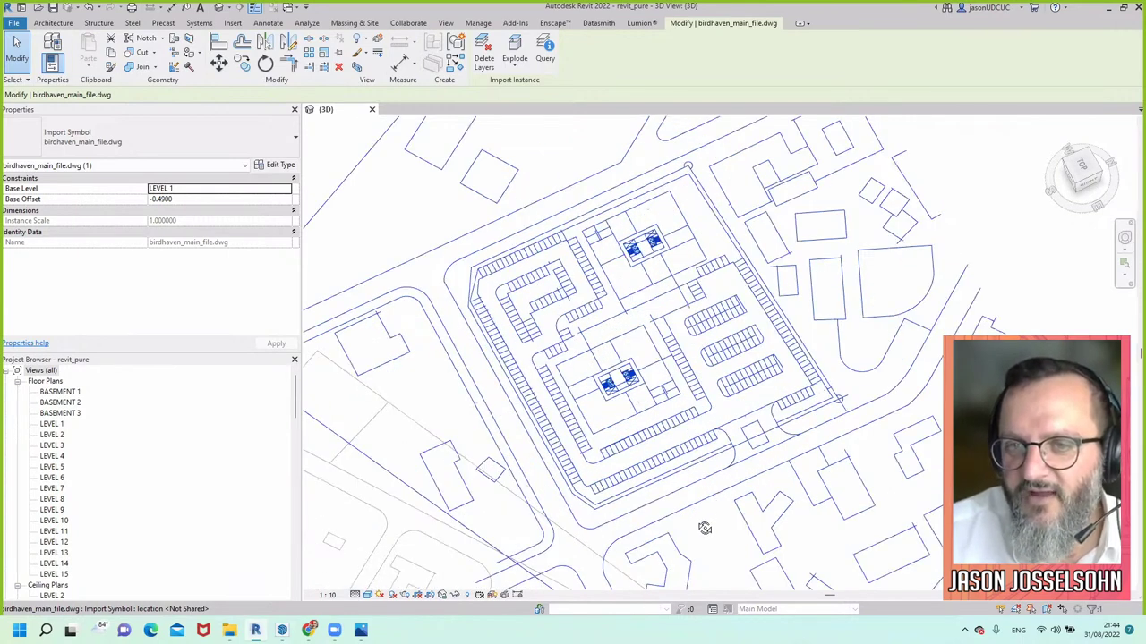
{"action": "middle_click_drag", "start_coordinate": [703, 529], "coordinate": [692, 519], "text": "shift"}
{"action": "middle_click_drag", "start_coordinate": [713, 409], "coordinate": [761, 406], "text": "shift"}
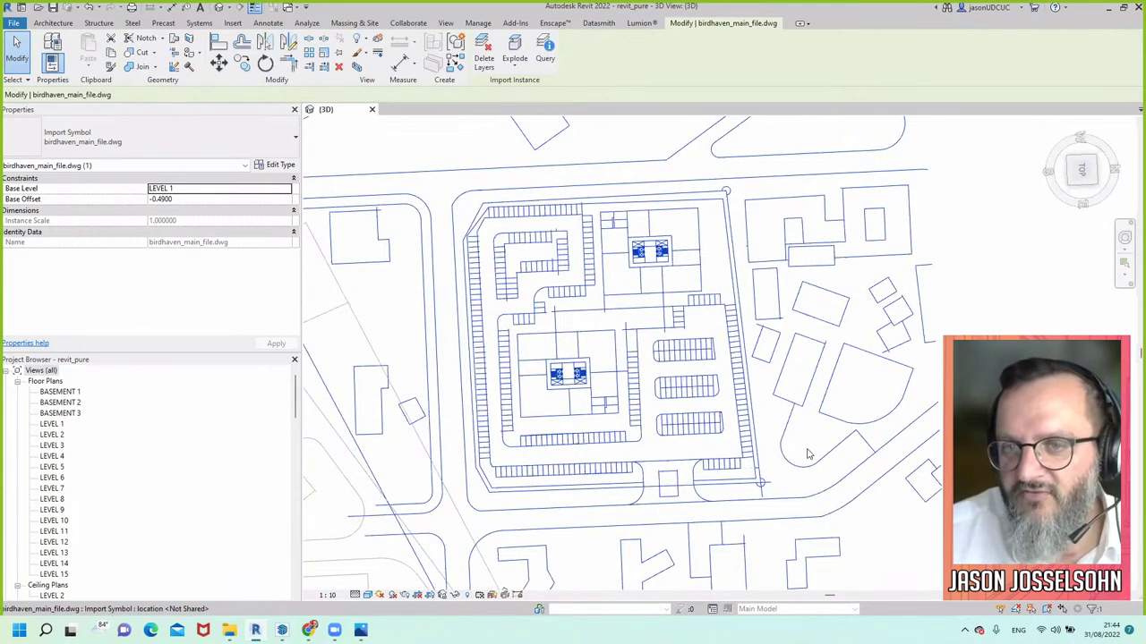
{"action": "middle_click_drag", "start_coordinate": [553, 399], "coordinate": [776, 280], "text": "shift"}
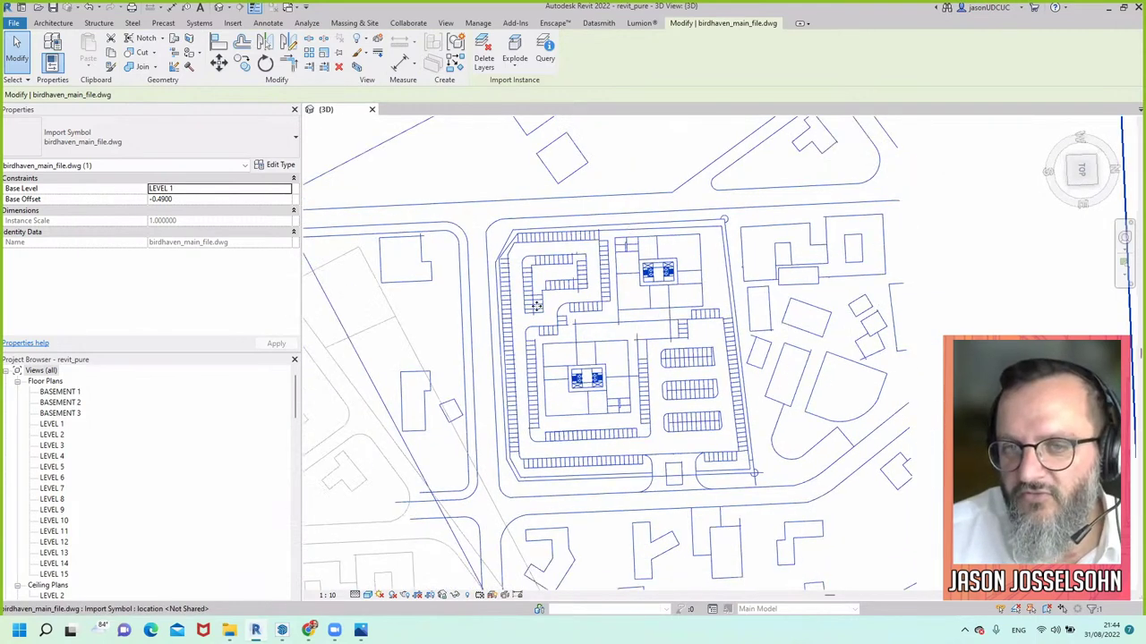
{"action": "middle_click_drag", "start_coordinate": [766, 374], "coordinate": [750, 312], "text": "shift"}
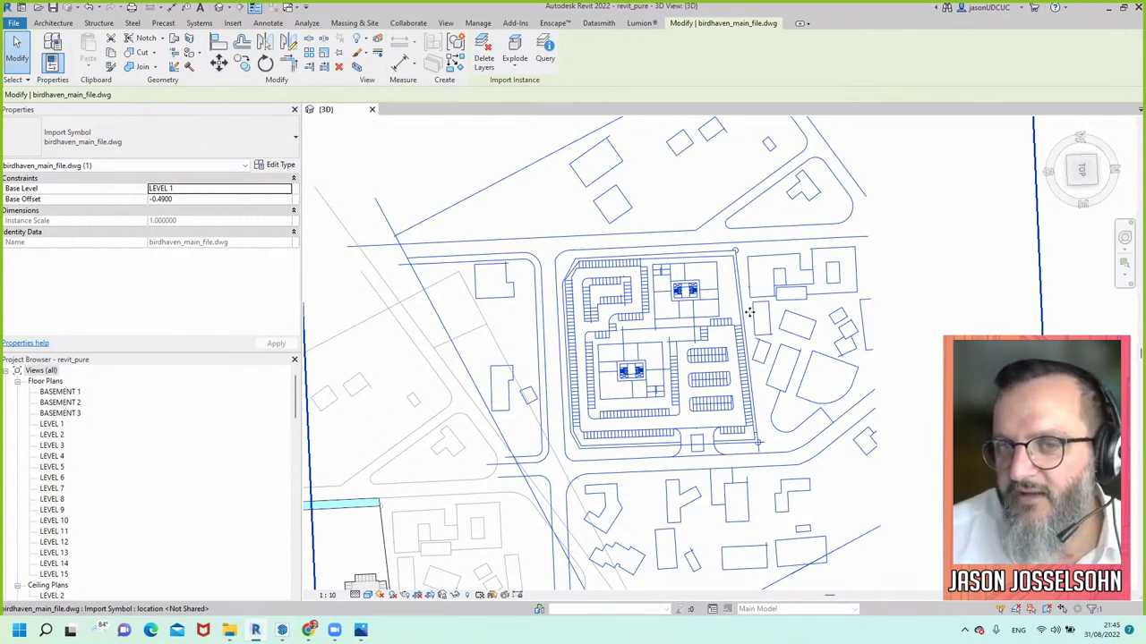
Zoom out and shift the site drawing up and to the right of the building
{"action": "scroll", "coordinate": [749, 311], "scroll_direction": "down", "scroll_amount": 1}
{"action": "scroll", "coordinate": [749, 311], "scroll_direction": "down", "scroll_amount": 2}
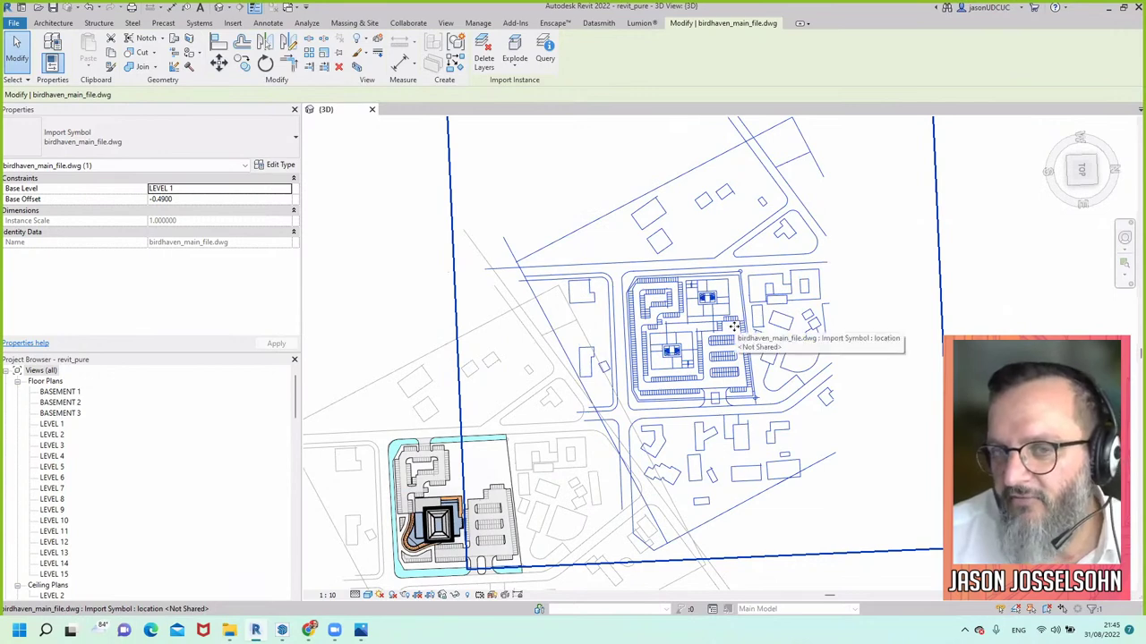
{"action": "left_click_drag", "start_coordinate": [616, 309], "coordinate": [674, 284]}
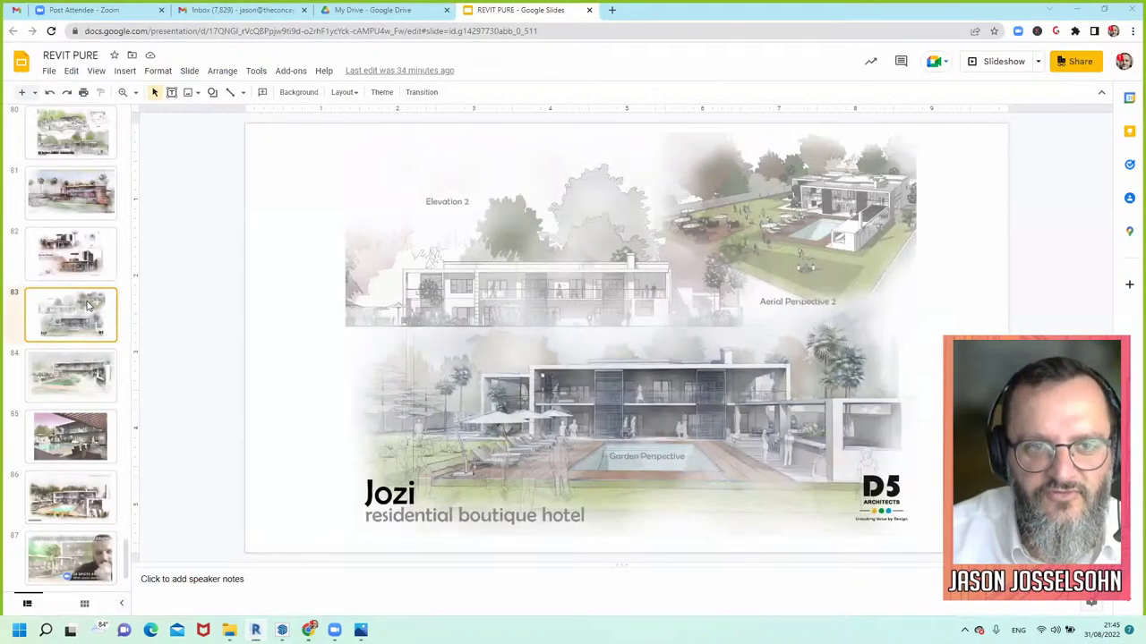
Open slide 28, the architect's portrait beside the coloured tower rendering
{"action": "scroll", "coordinate": [87, 306], "scroll_direction": "up", "scroll_amount": 20}
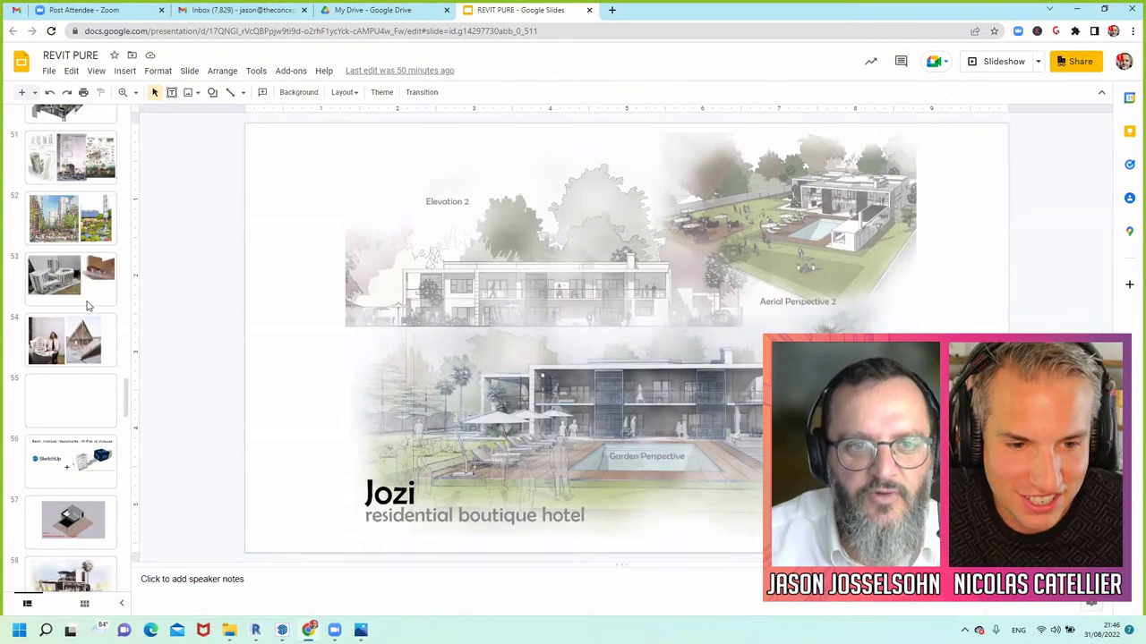
{"action": "scroll", "coordinate": [87, 306], "scroll_direction": "up", "scroll_amount": 9}
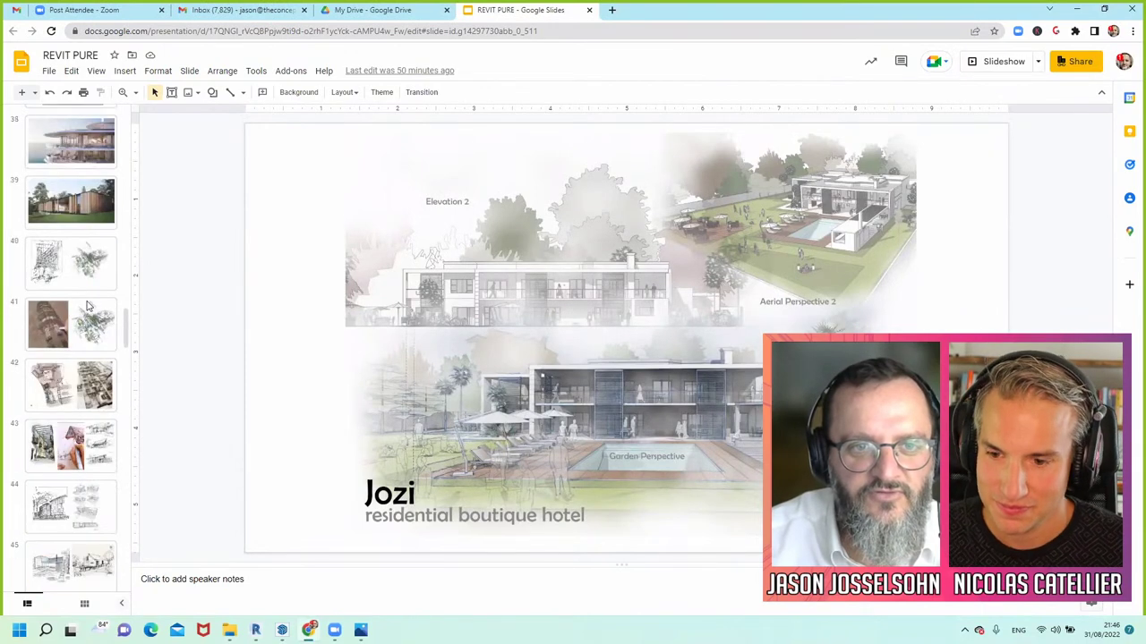
{"action": "scroll", "coordinate": [79, 210], "scroll_direction": "up", "scroll_amount": 8}
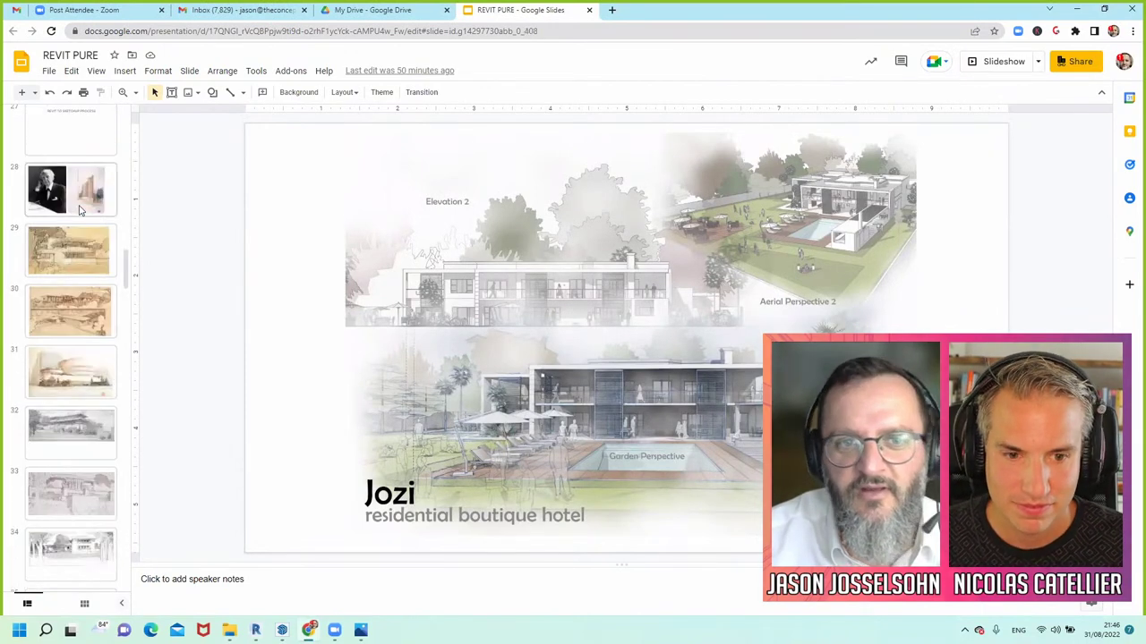
{"action": "left_click", "coordinate": [79, 209]}
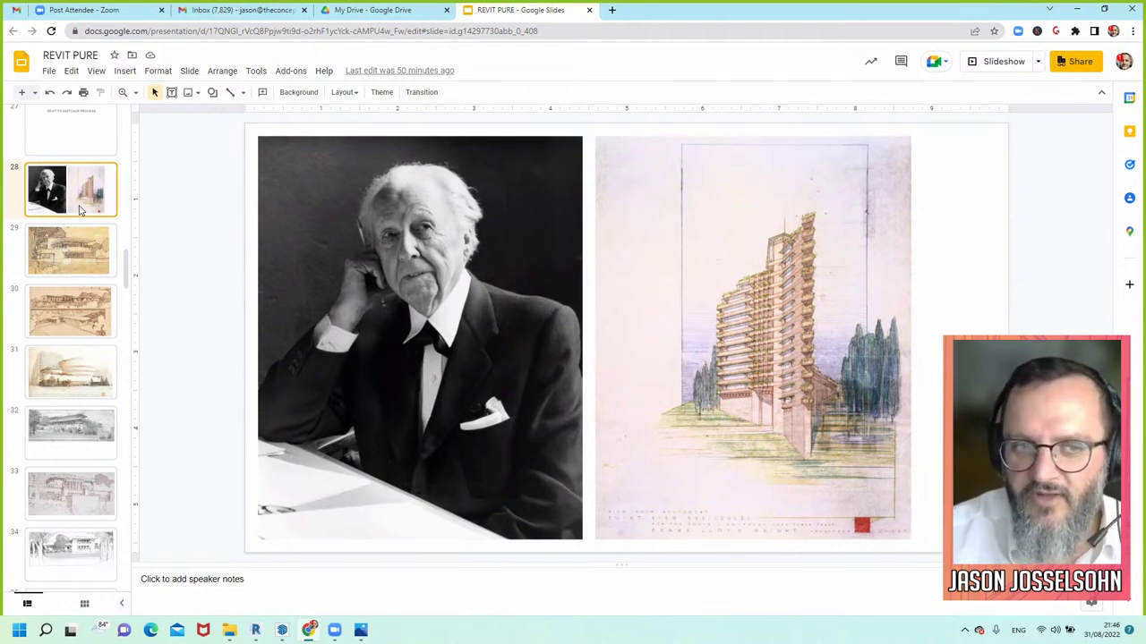
Step through slides 29 and 30 to slide 31, the Guggenheim Museum drawing
{"action": "left_click", "coordinate": [86, 268]}
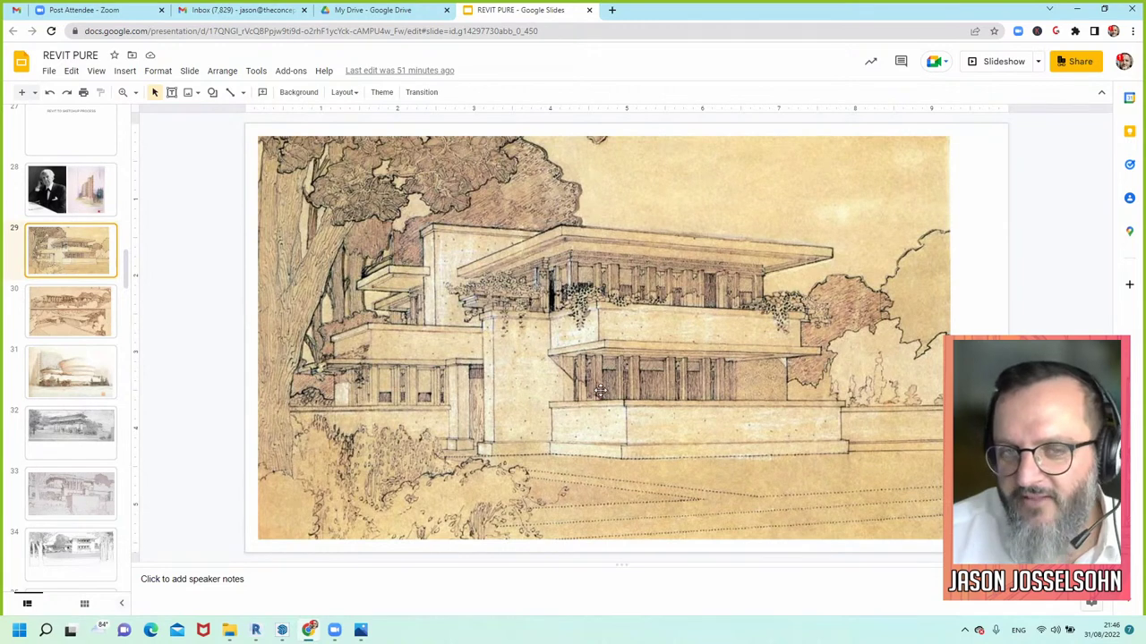
{"action": "left_click", "coordinate": [48, 308]}
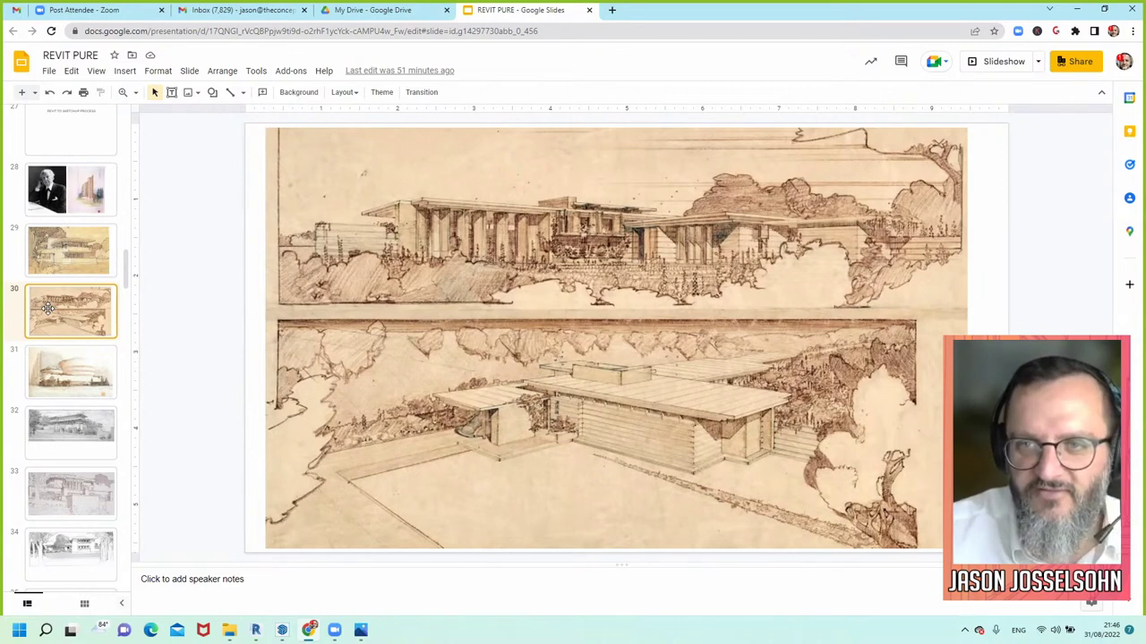
{"action": "left_click", "coordinate": [84, 368]}
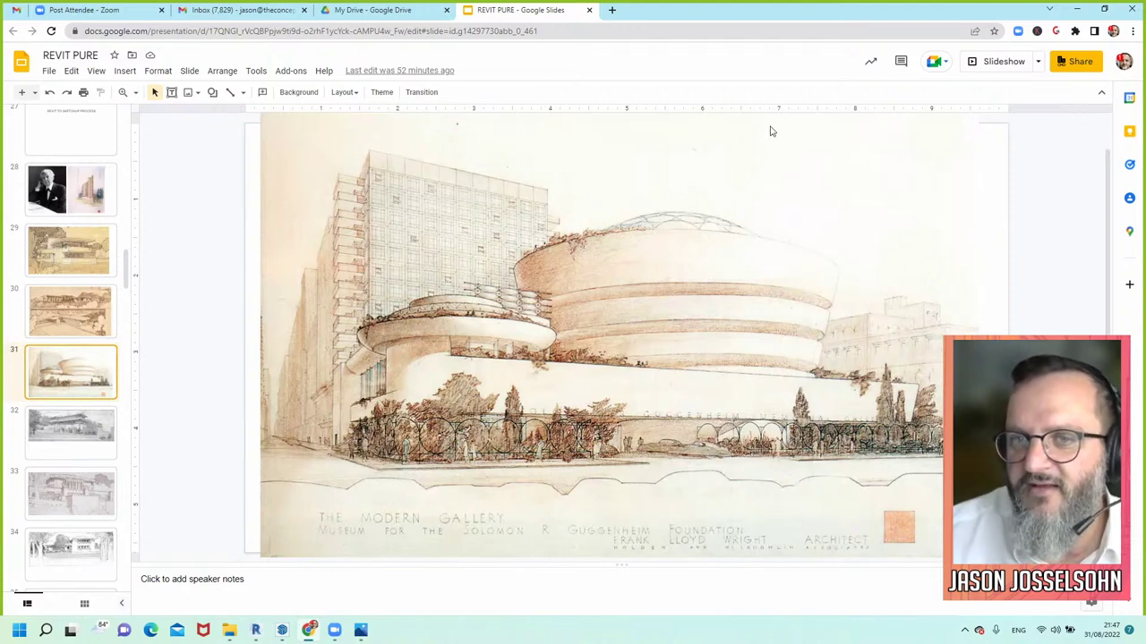
Switch to SketchUp, maximize it, and orbit toward the building's left side
{"action": "key", "text": "alt+Tab"}
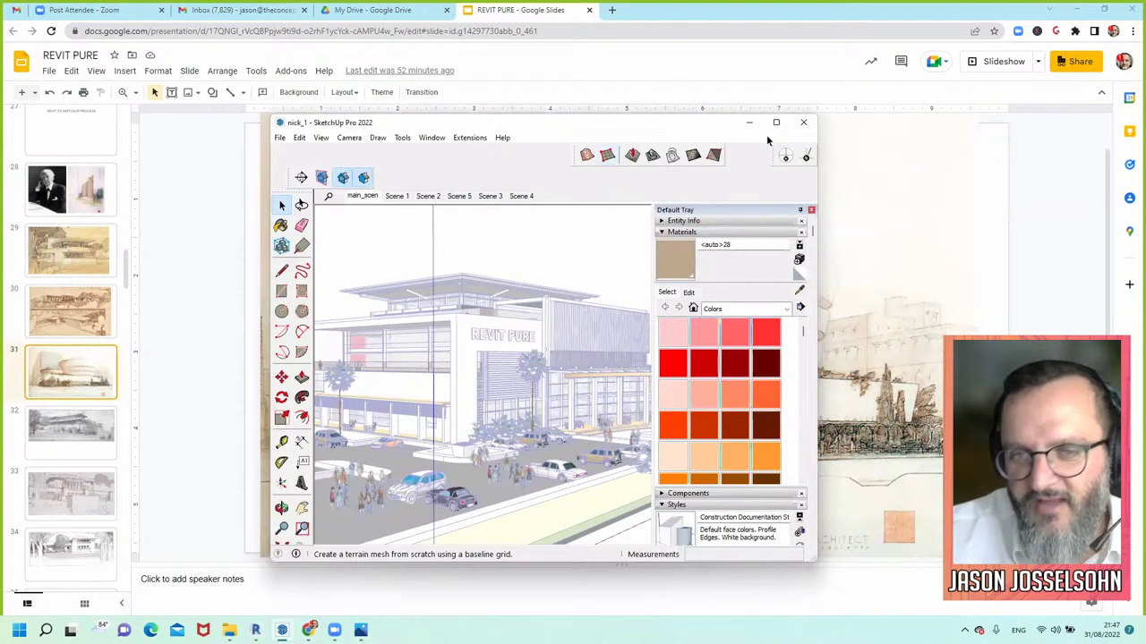
{"action": "key", "text": "super+Up"}
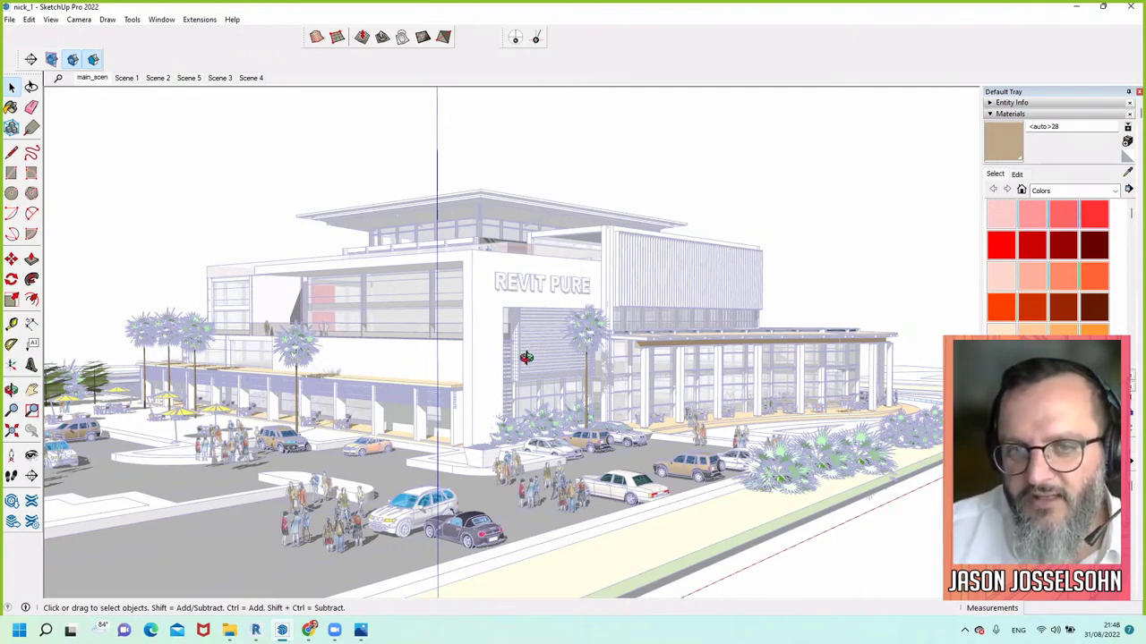
{"action": "middle_click_drag", "start_coordinate": [557, 303], "coordinate": [439, 439]}
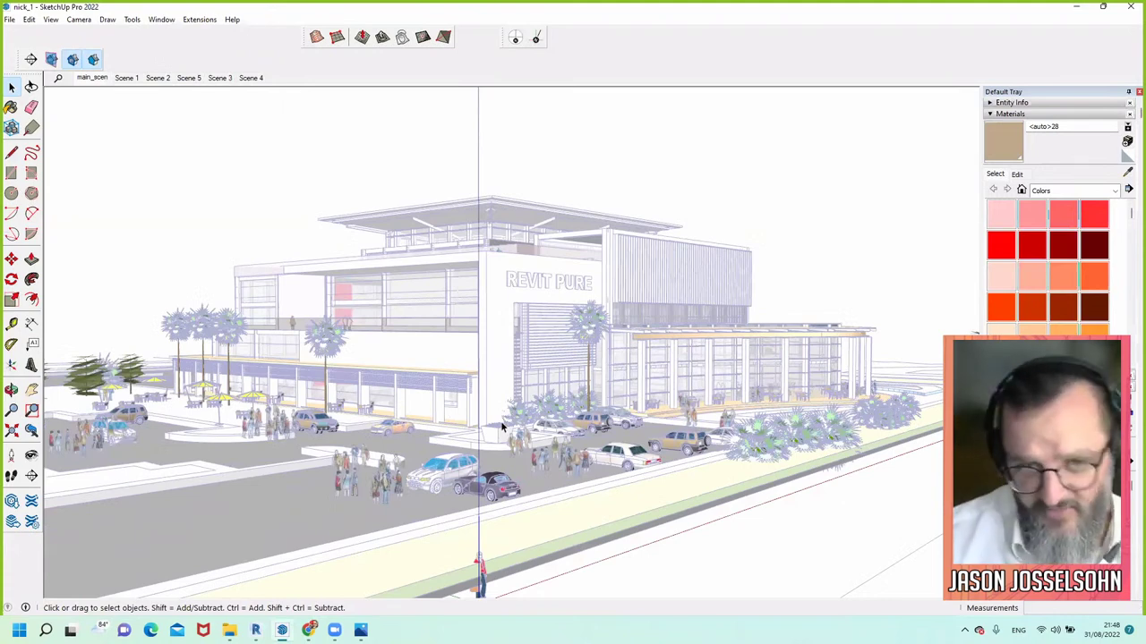
{"action": "middle_click_drag", "start_coordinate": [502, 428], "coordinate": [547, 428]}
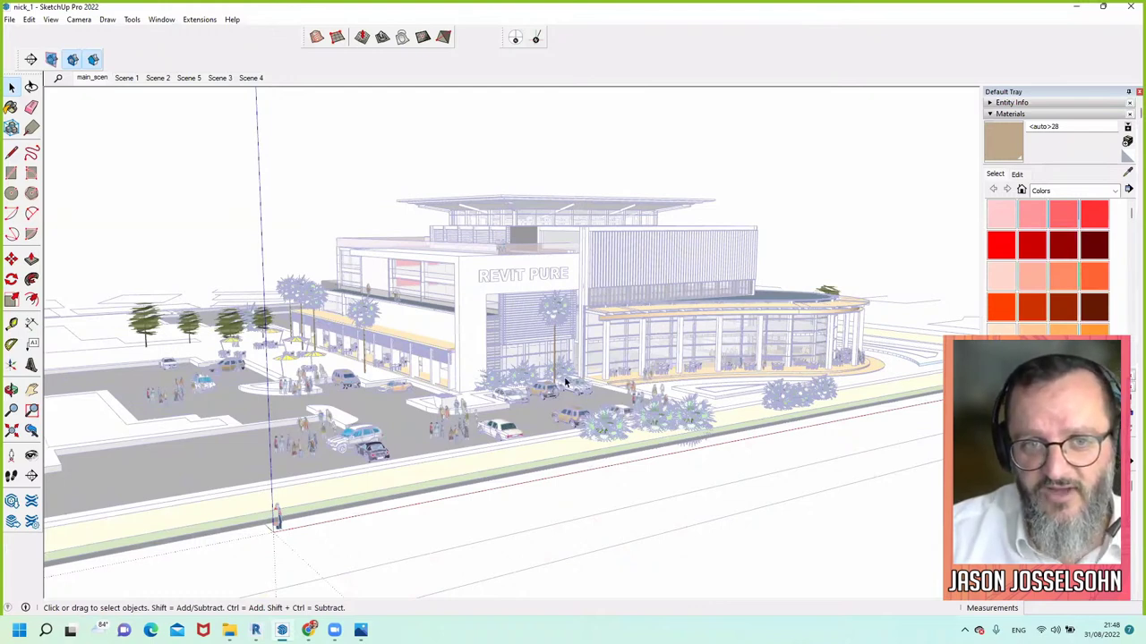
Zoom in and advance two saved scenes to the street-level entrance view
{"action": "scroll", "coordinate": [584, 402], "scroll_direction": "up", "scroll_amount": 4}
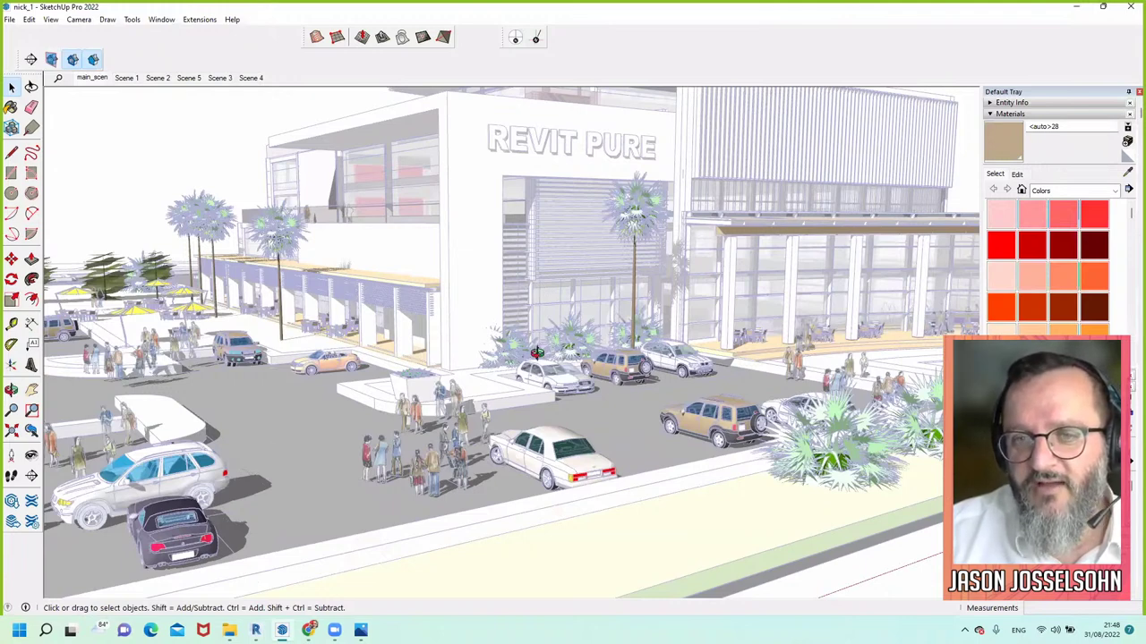
{"action": "key", "text": "Page_Down"}
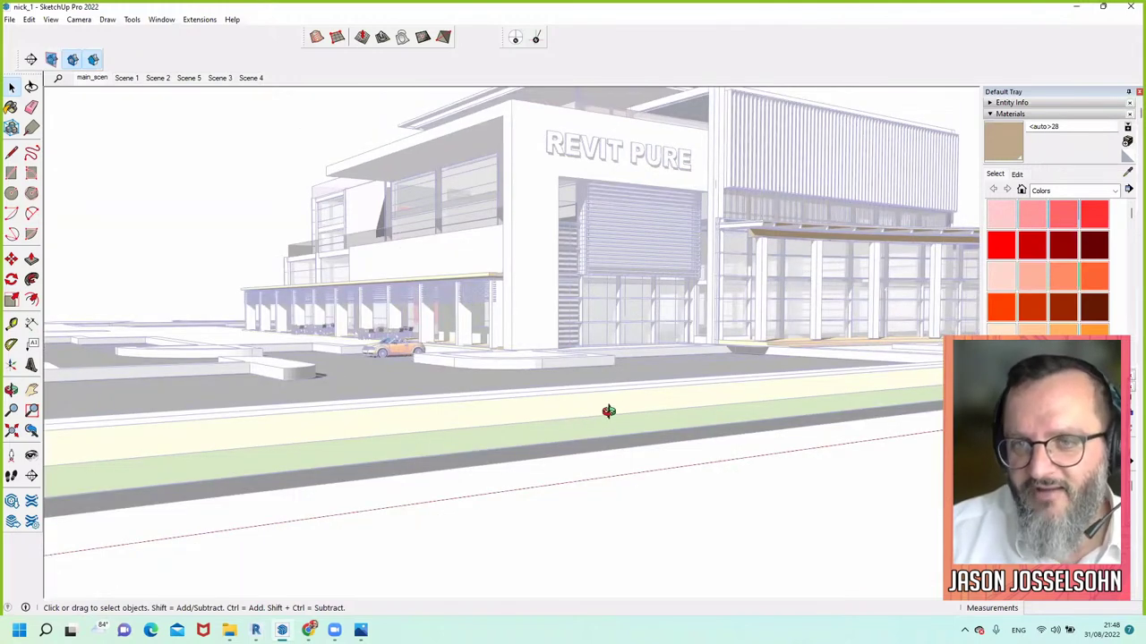
{"action": "key", "text": "Page_Down"}
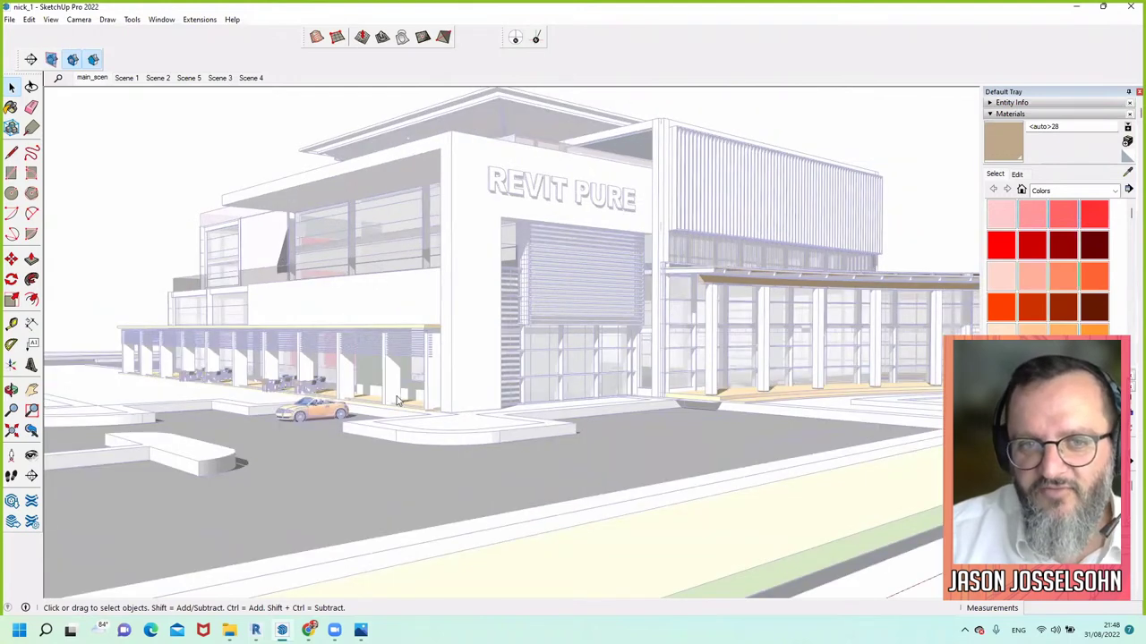
Dismiss the parked car's context menu and advance two saved scenes
{"action": "right_click", "coordinate": [396, 395]}
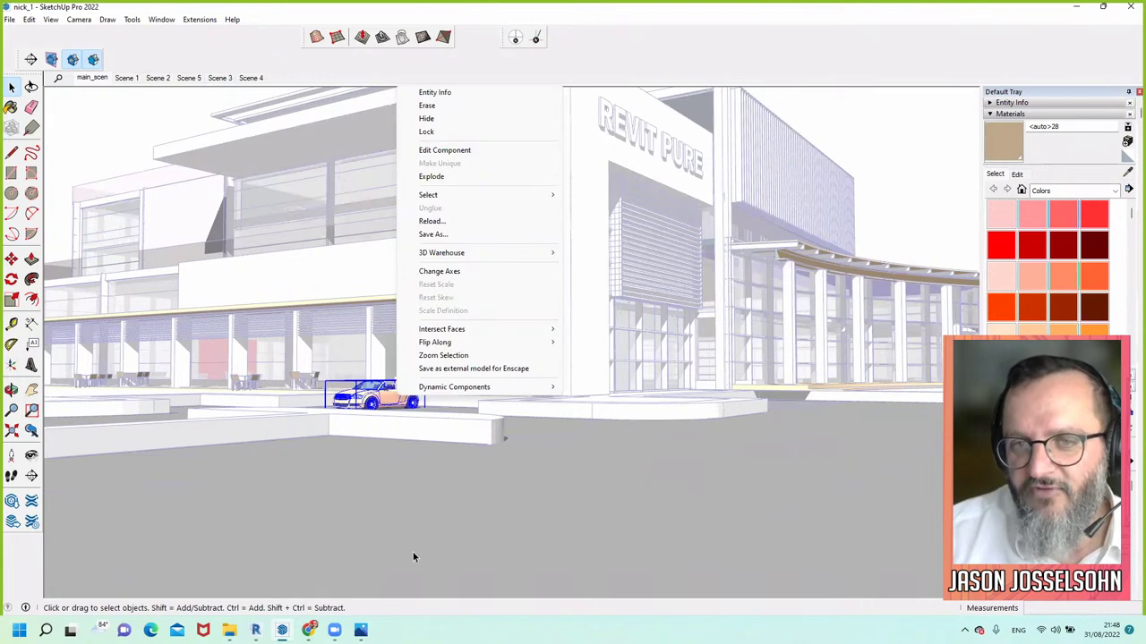
{"action": "left_click", "coordinate": [481, 499]}
{"action": "key", "text": "Page_Down"}
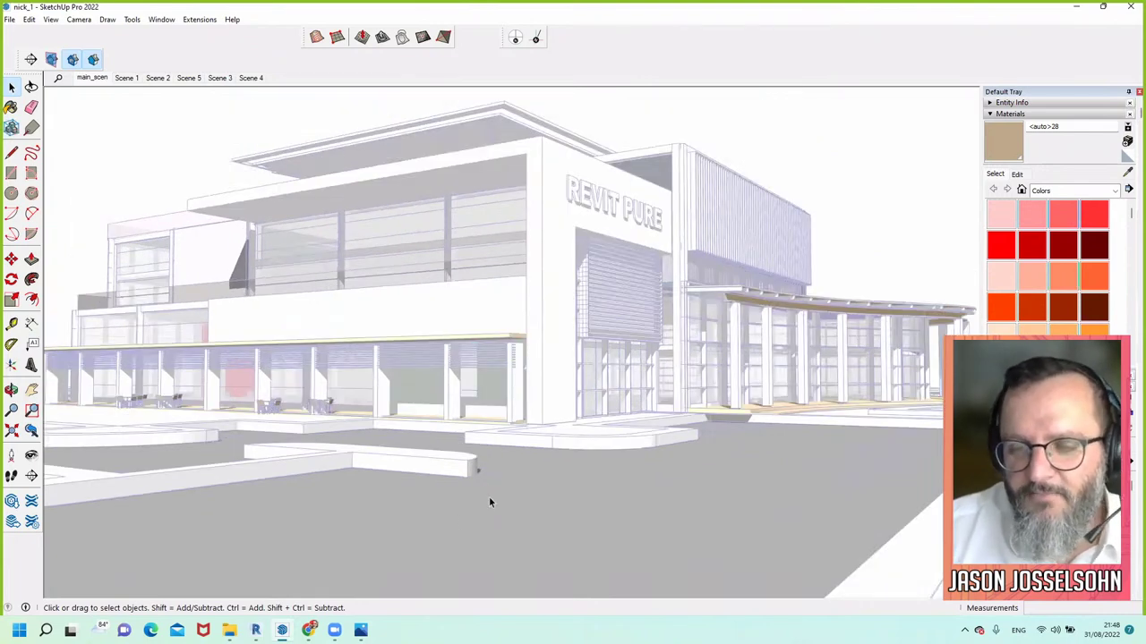
{"action": "key", "text": "Page_Down"}
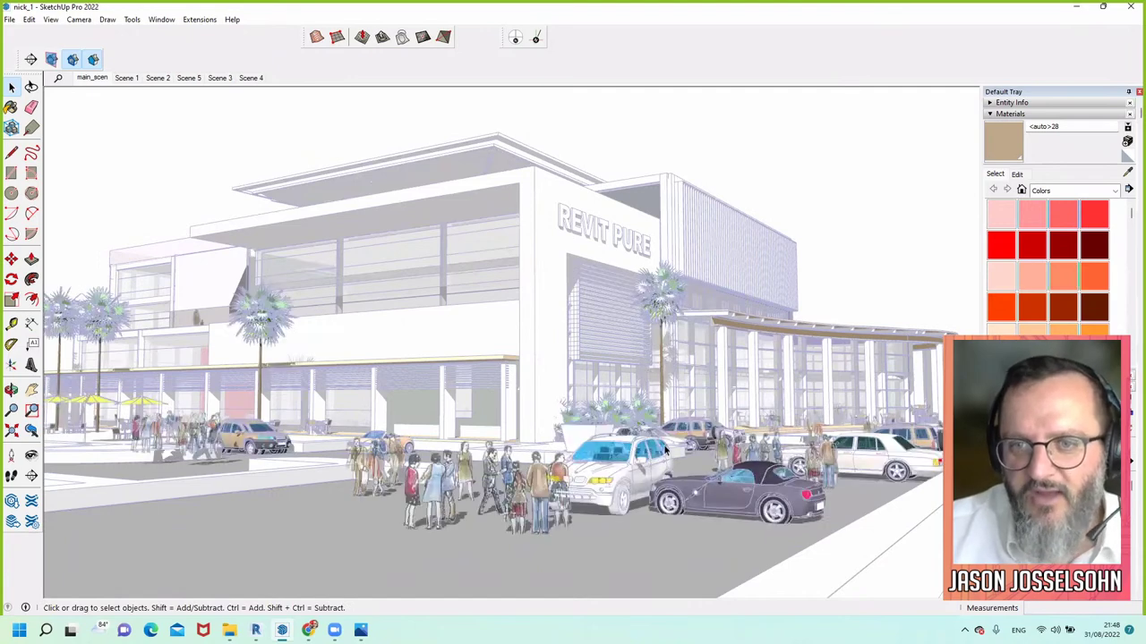
Orbit around the building's front toward the curved wing
{"action": "middle_click_drag", "start_coordinate": [670, 415], "coordinate": [673, 427]}
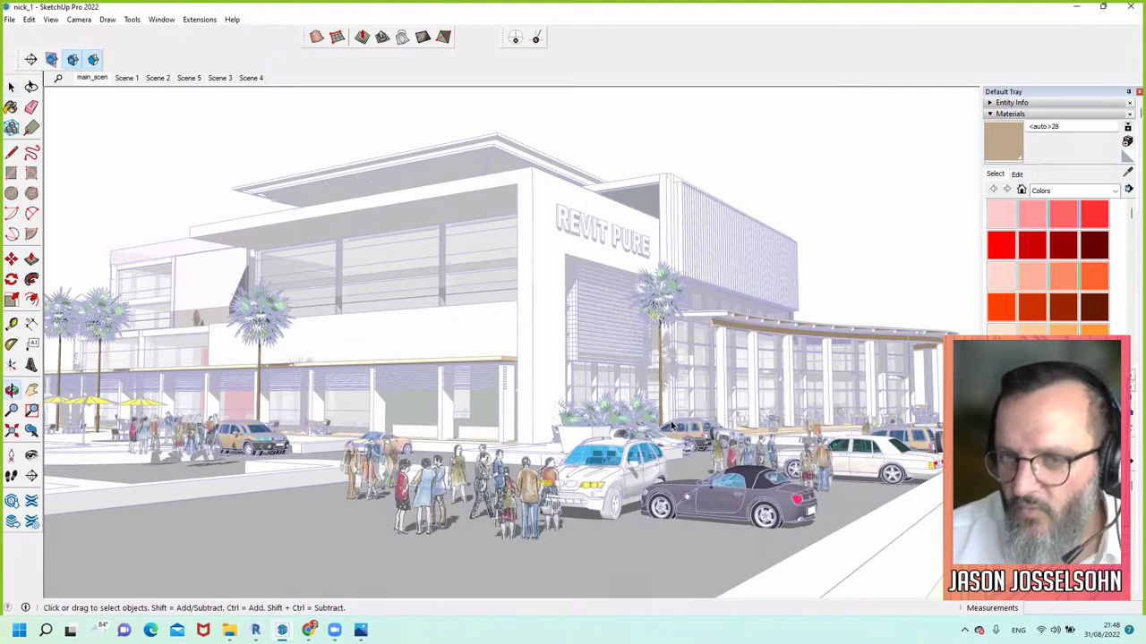
{"action": "scroll", "coordinate": [671, 426], "scroll_direction": "down", "scroll_amount": 1}
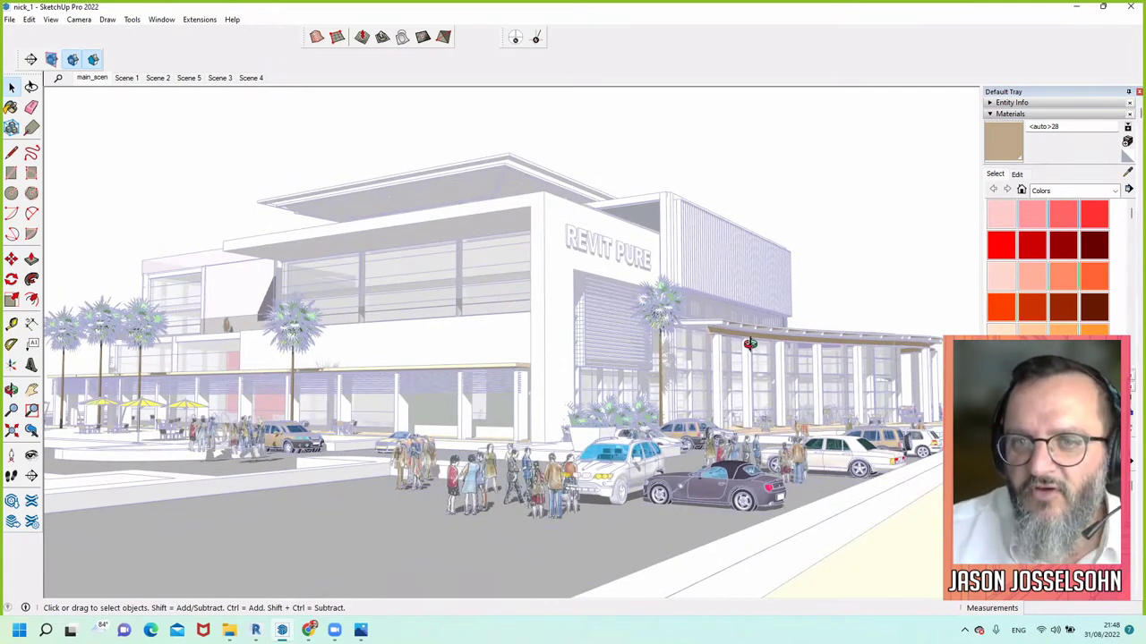
{"action": "middle_click_drag", "start_coordinate": [721, 352], "coordinate": [691, 360]}
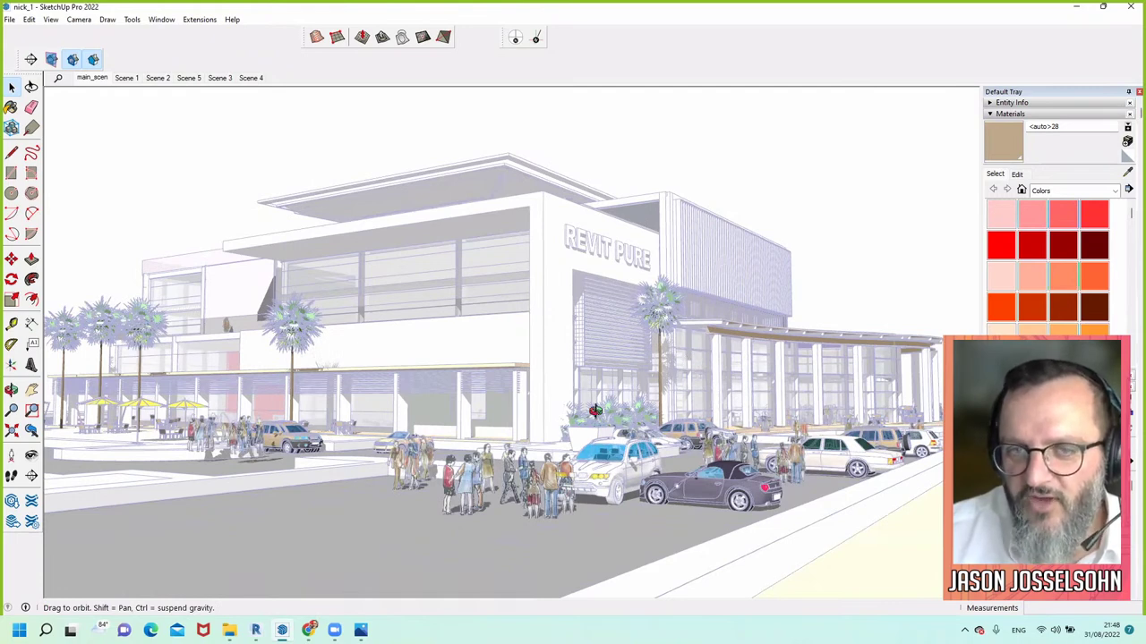
{"action": "middle_click_drag", "start_coordinate": [580, 414], "coordinate": [575, 420]}
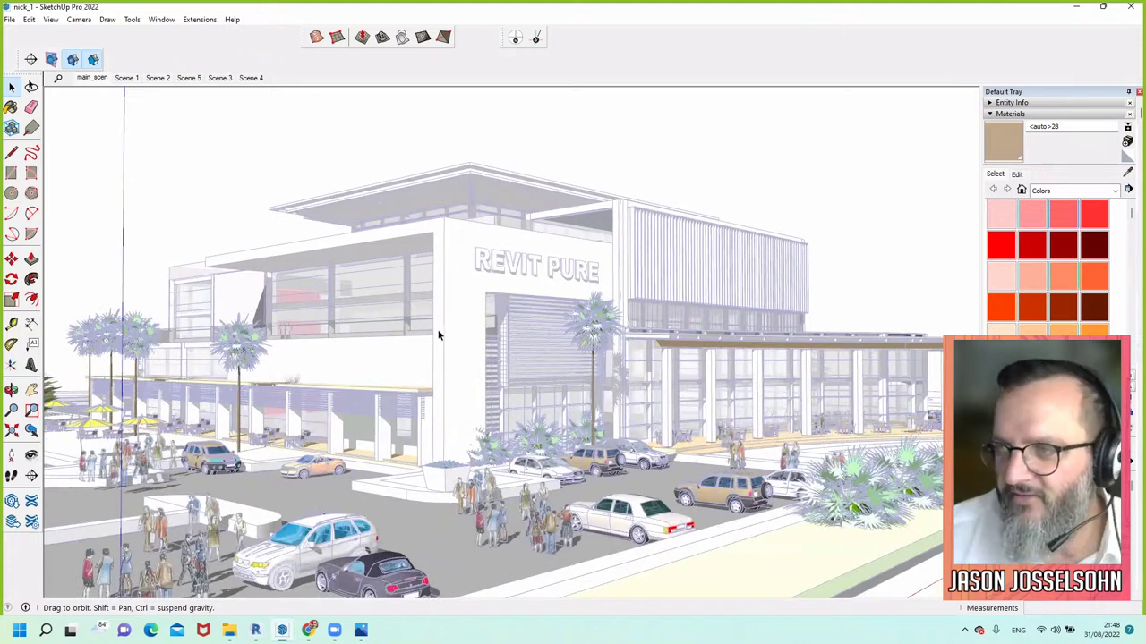
{"action": "middle_click_drag", "start_coordinate": [438, 336], "coordinate": [537, 438]}
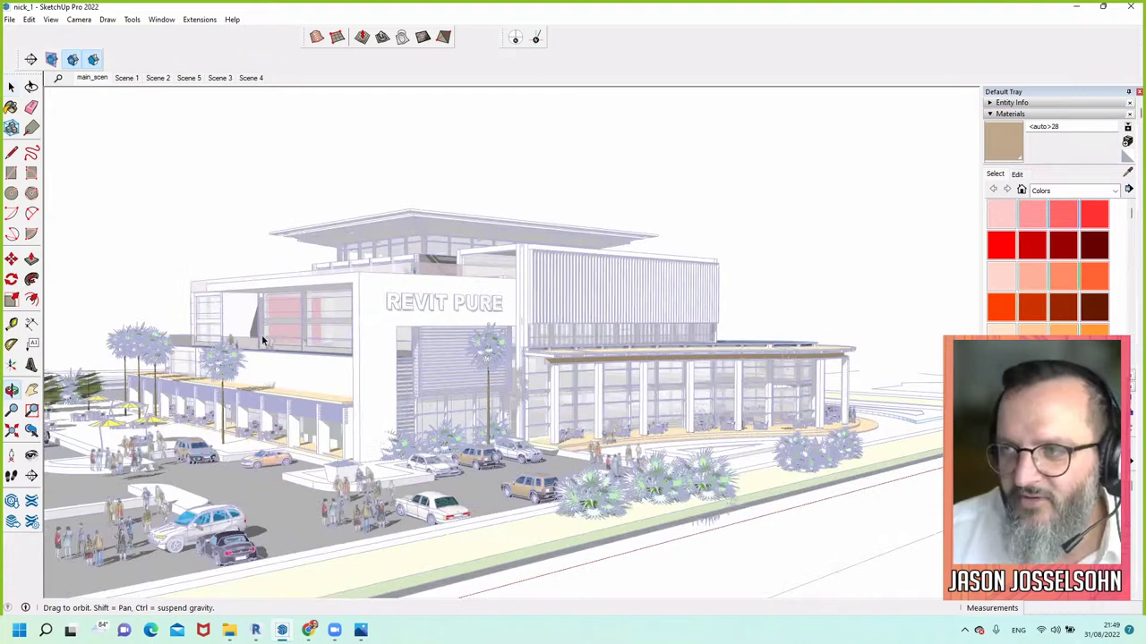
{"action": "middle_click_drag", "start_coordinate": [433, 320], "coordinate": [521, 399]}
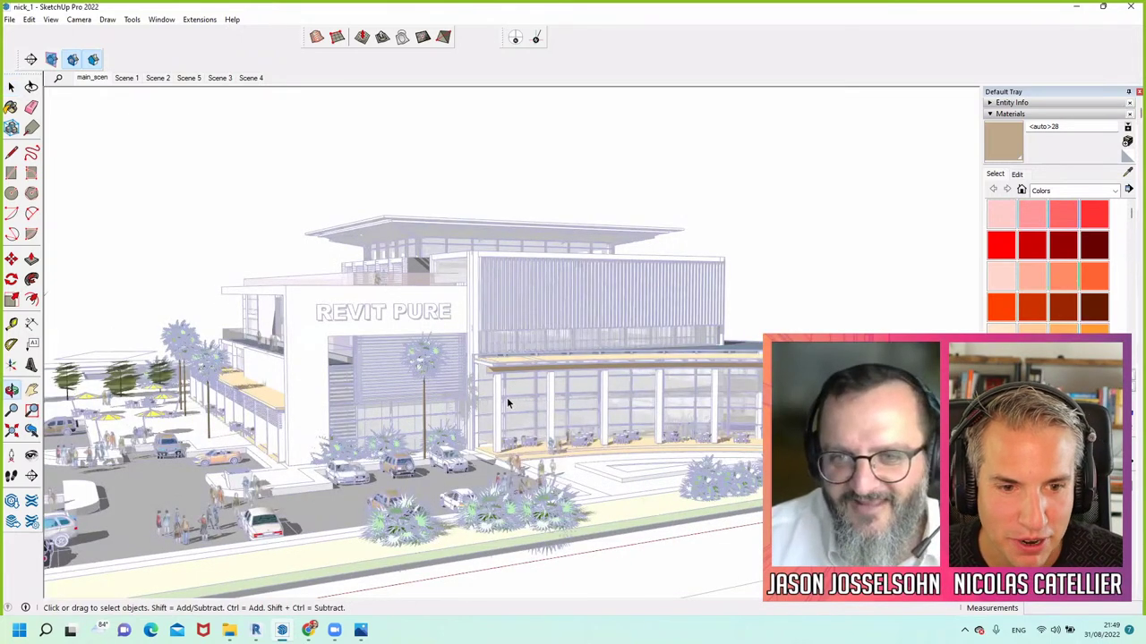
{"action": "middle_click_drag", "start_coordinate": [508, 403], "coordinate": [484, 397]}
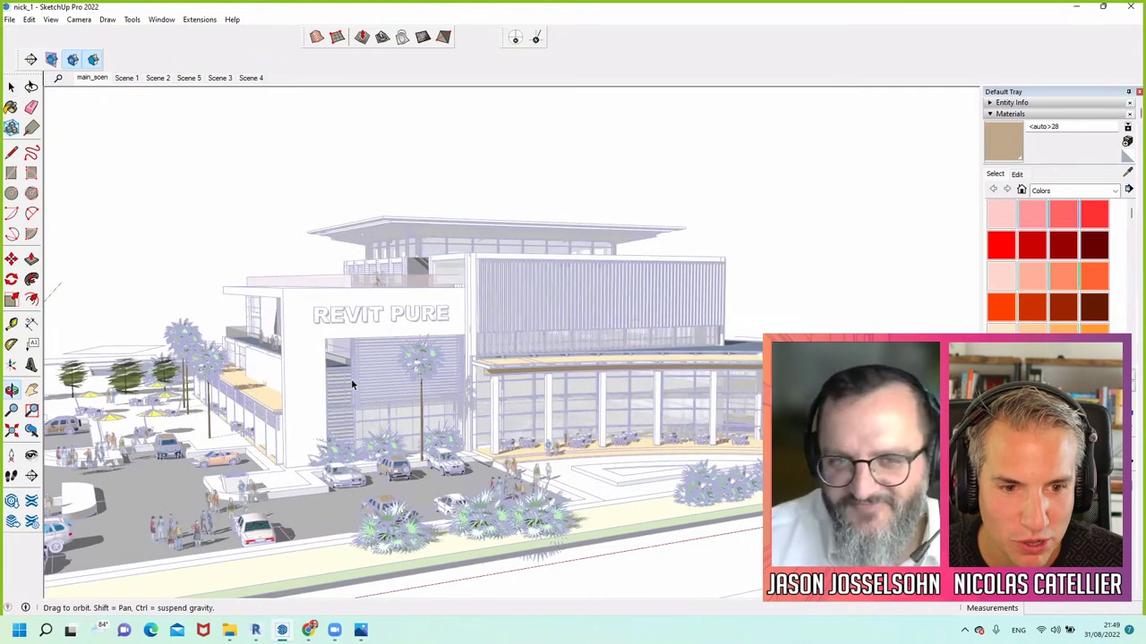
{"action": "middle_click_drag", "start_coordinate": [351, 378], "coordinate": [353, 384]}
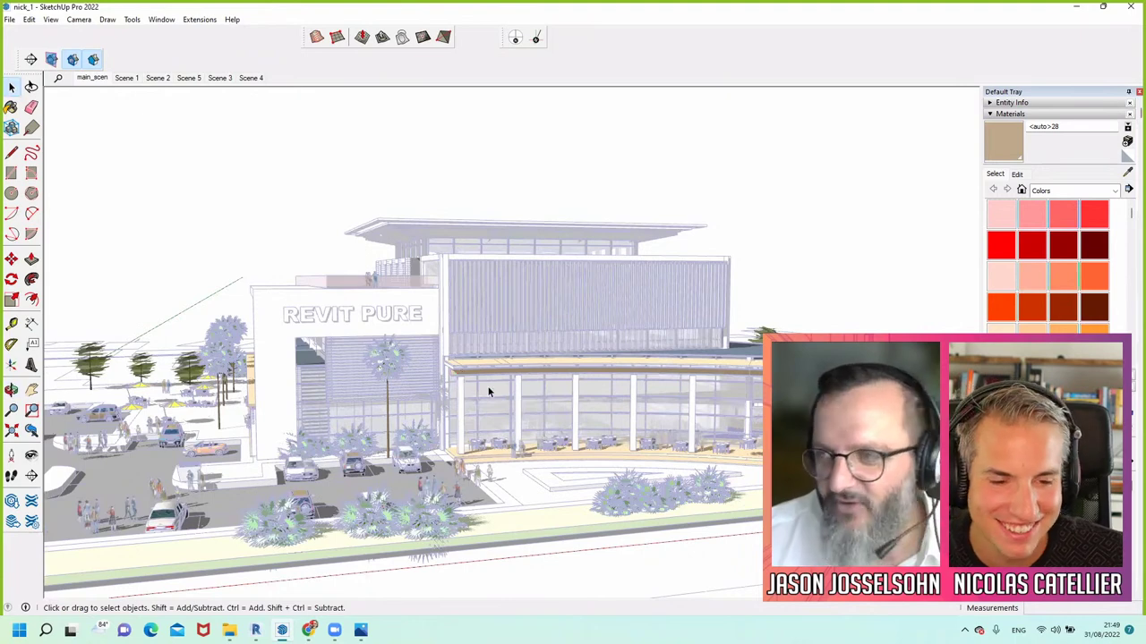
{"action": "middle_click_drag", "start_coordinate": [498, 388], "coordinate": [502, 389]}
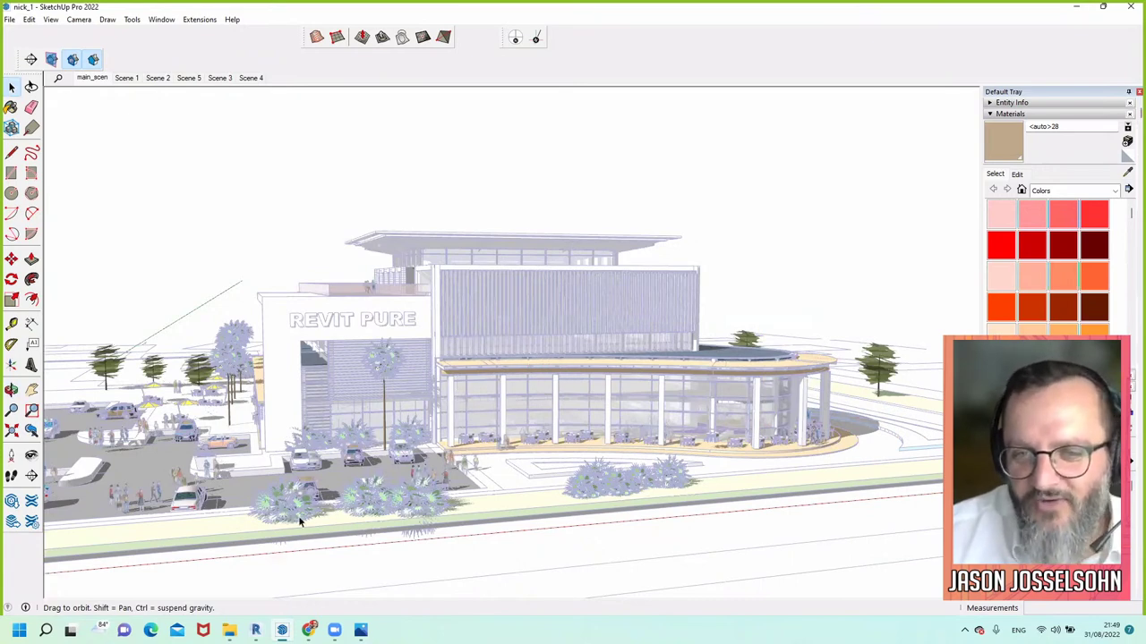
{"action": "scroll", "coordinate": [298, 515], "scroll_direction": "up", "scroll_amount": 4}
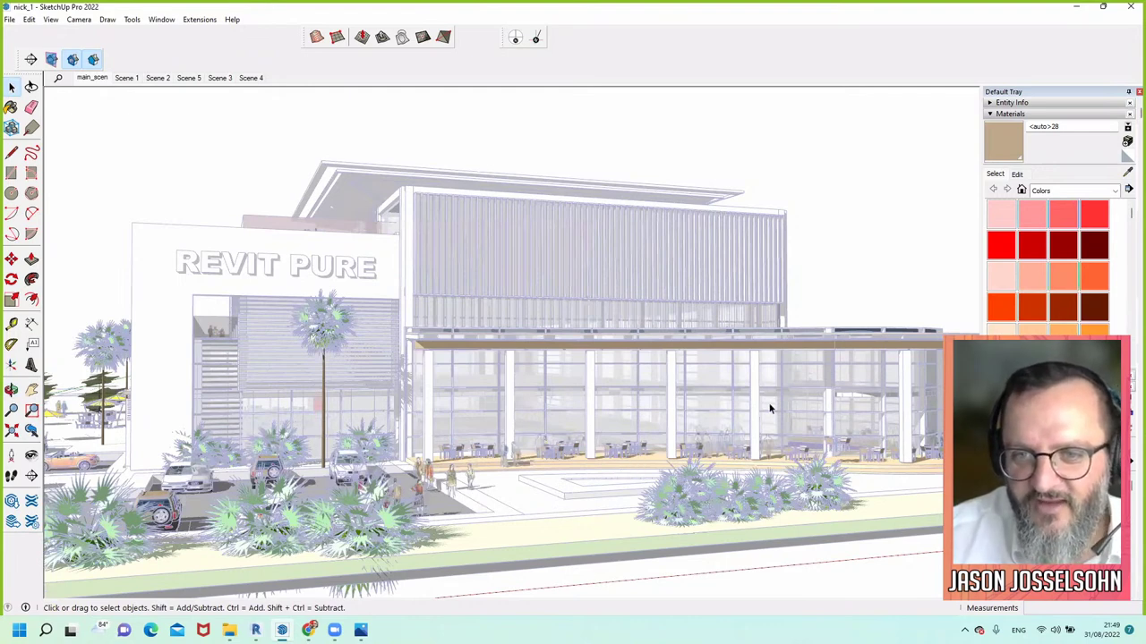
Orbit and zoom down to a low view of the curved glazed café frontage
{"action": "middle_click_drag", "start_coordinate": [769, 409], "coordinate": [722, 455]}
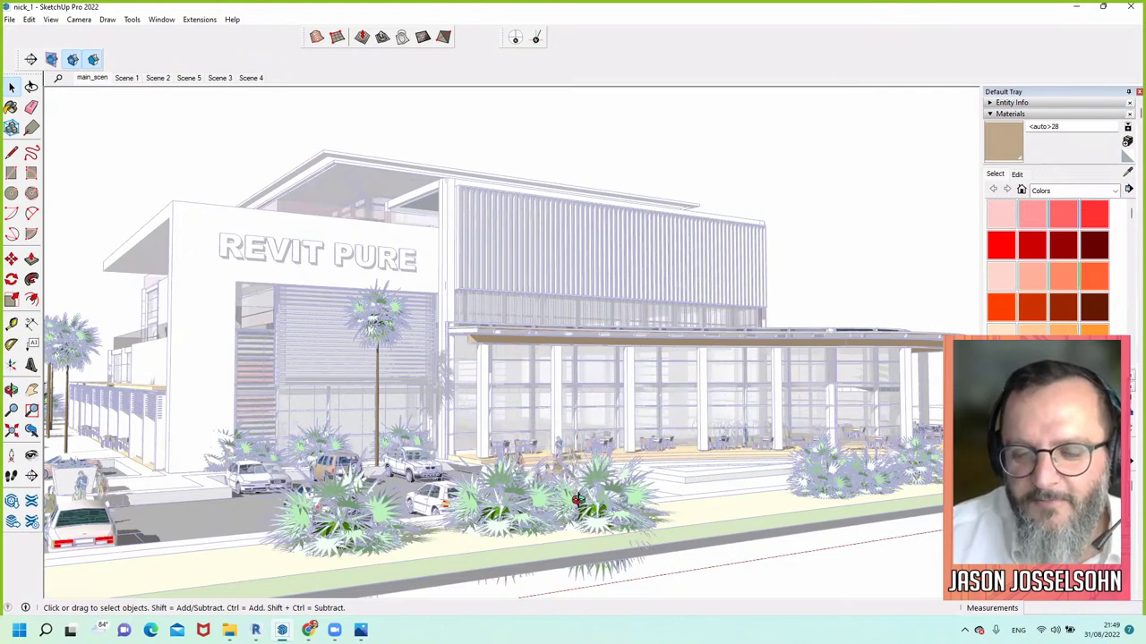
{"action": "scroll", "coordinate": [775, 409], "scroll_direction": "up", "scroll_amount": 4}
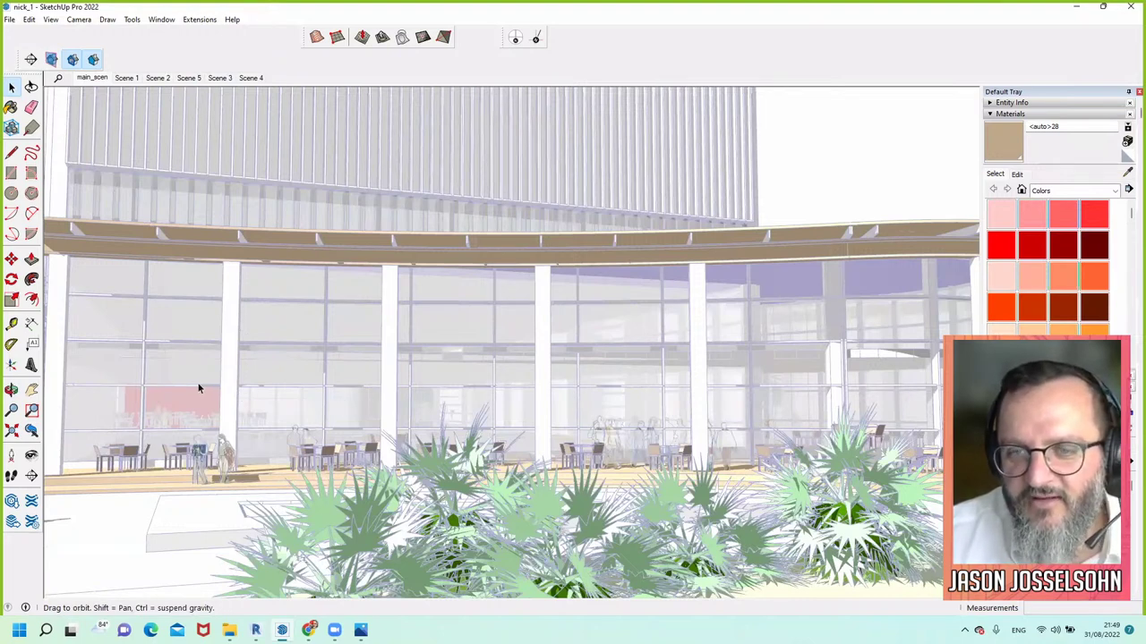
{"action": "scroll", "coordinate": [577, 459], "scroll_direction": "down", "scroll_amount": 4}
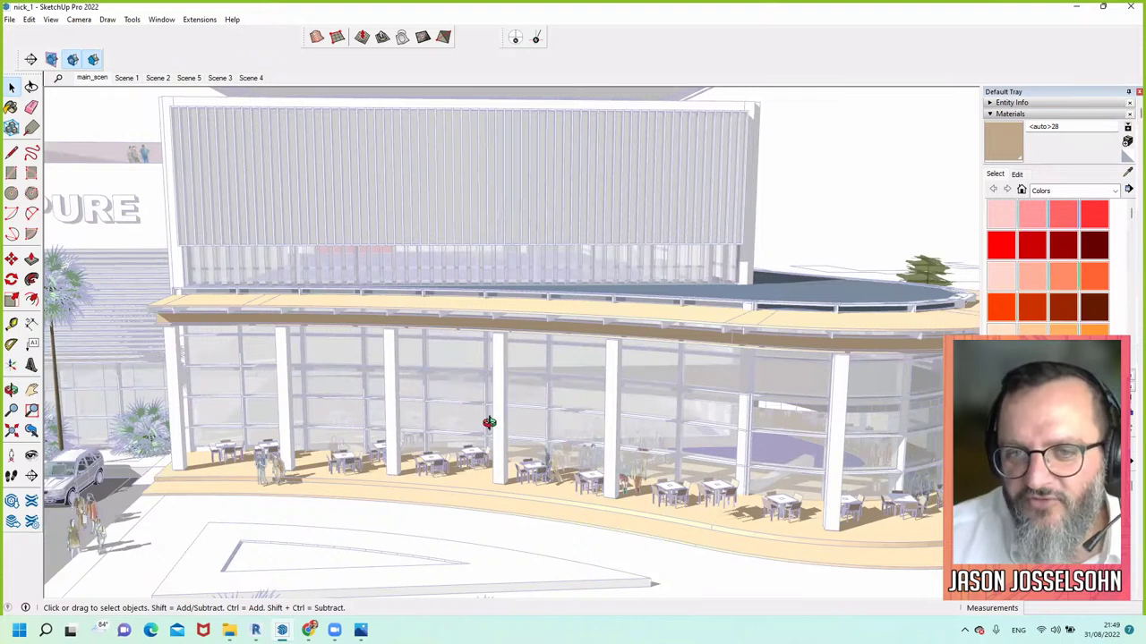
{"action": "scroll", "coordinate": [492, 421], "scroll_direction": "down", "scroll_amount": 5}
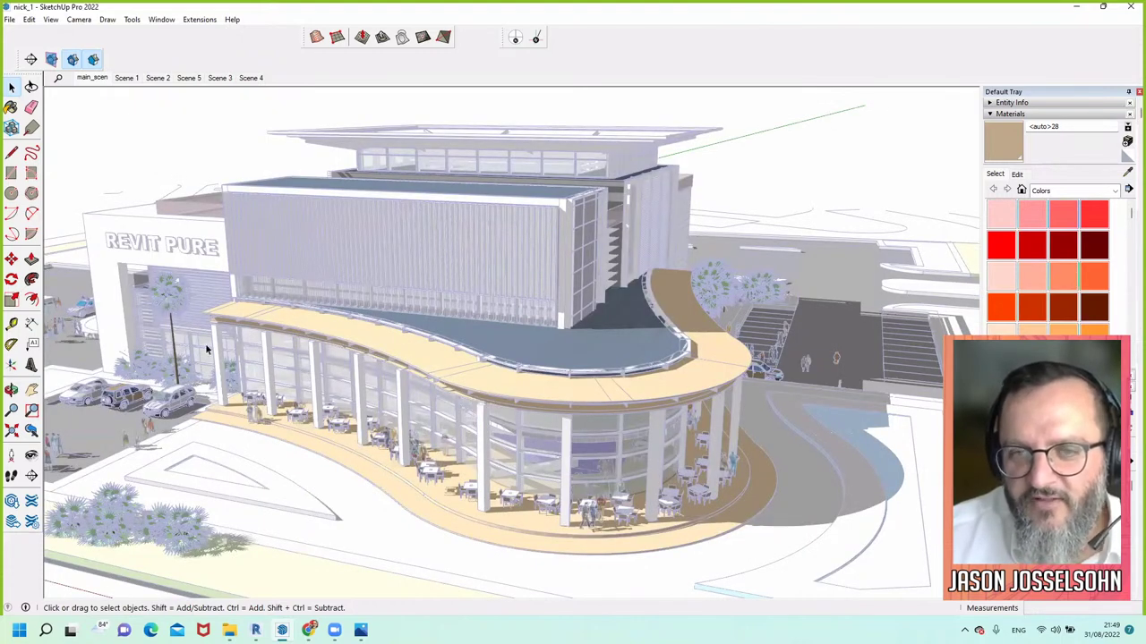
{"action": "middle_click_drag", "start_coordinate": [283, 349], "coordinate": [387, 385]}
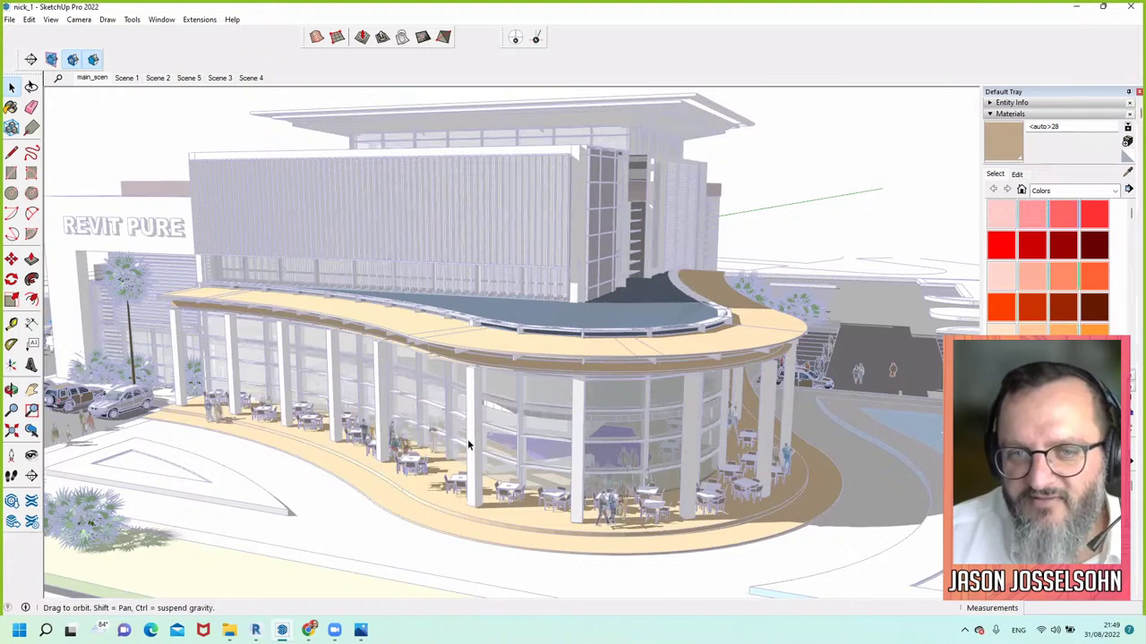
{"action": "middle_click_drag", "start_coordinate": [407, 431], "coordinate": [401, 423]}
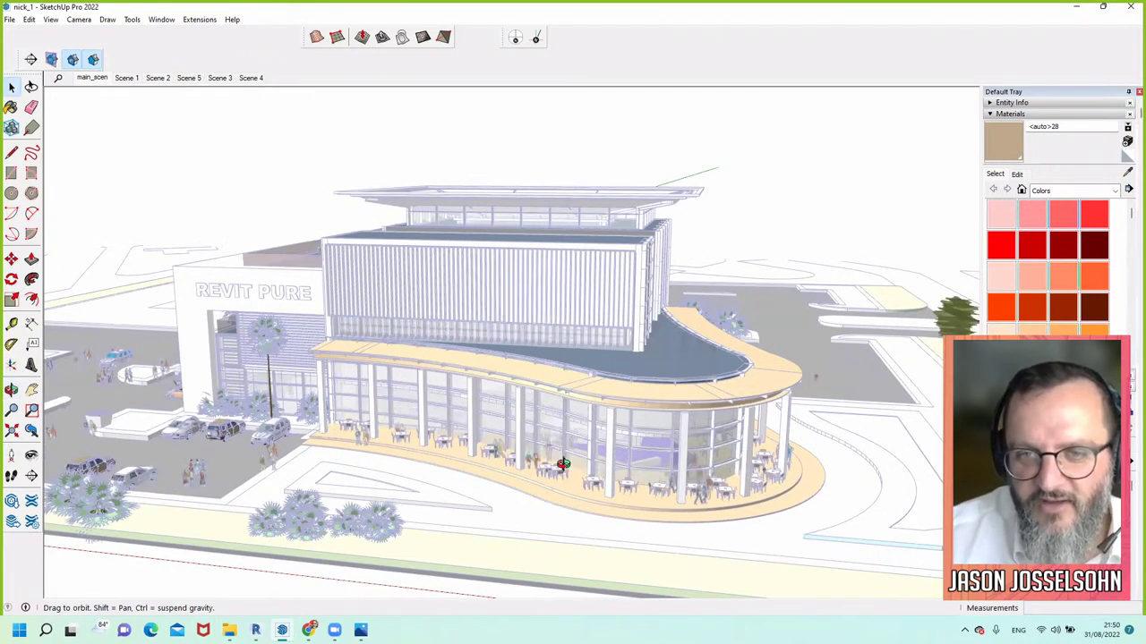
{"action": "middle_click_drag", "start_coordinate": [527, 406], "coordinate": [526, 406]}
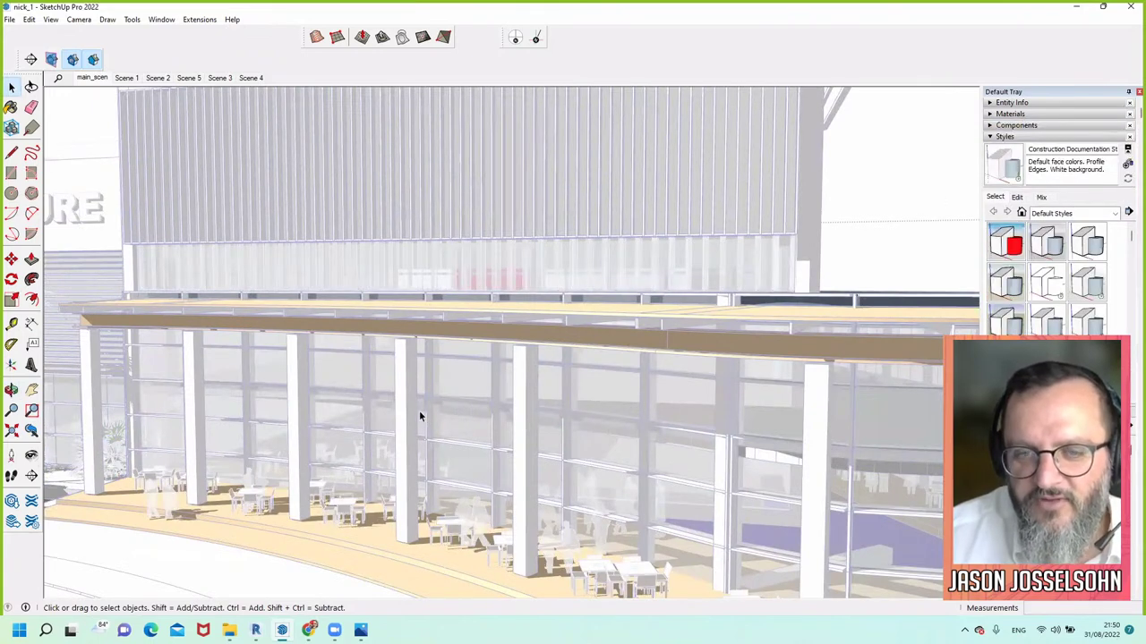
{"action": "mouse_move", "coordinate": [428, 412]}
{"action": "middle_mouse_down"}
{"action": "mouse_move", "coordinate": [448, 412]}
{"action": "mouse_move", "coordinate": [481, 454]}
{"action": "middle_mouse_up"}
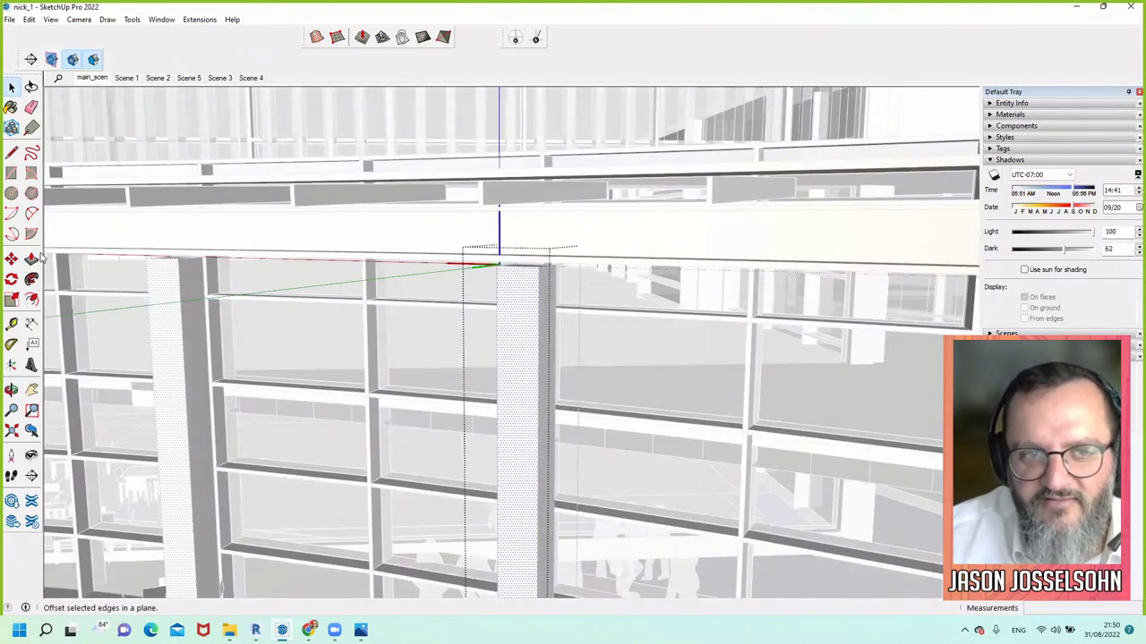
{"action": "key", "text": "t"}
{"action": "scroll", "coordinate": [518, 330], "scroll_direction": "down", "scroll_amount": 2}
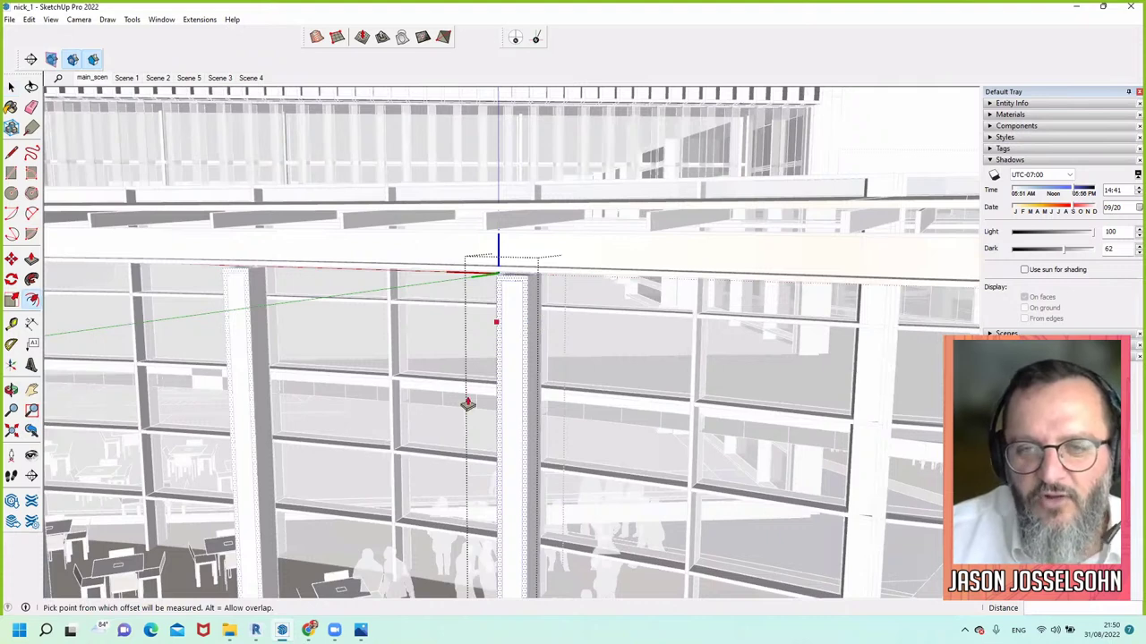
{"action": "key", "text": "p"}
{"action": "scroll", "coordinate": [524, 386], "scroll_direction": "up", "scroll_amount": 1}
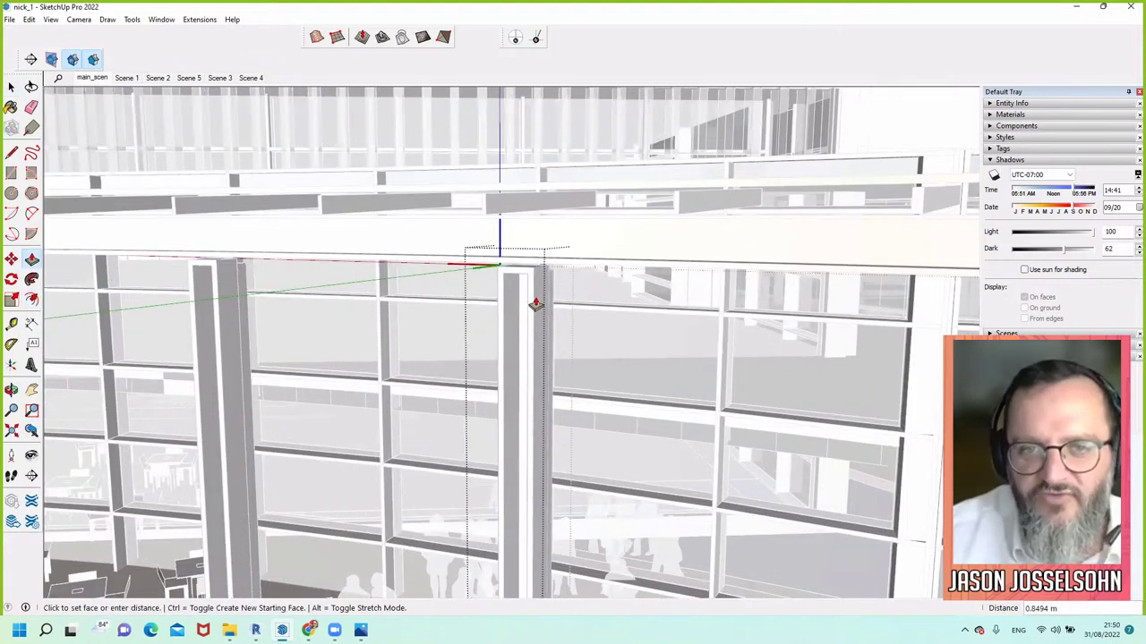
{"action": "scroll", "coordinate": [540, 307], "scroll_direction": "down", "scroll_amount": 5}
{"action": "middle_click_drag", "start_coordinate": [540, 307], "coordinate": [543, 308]}
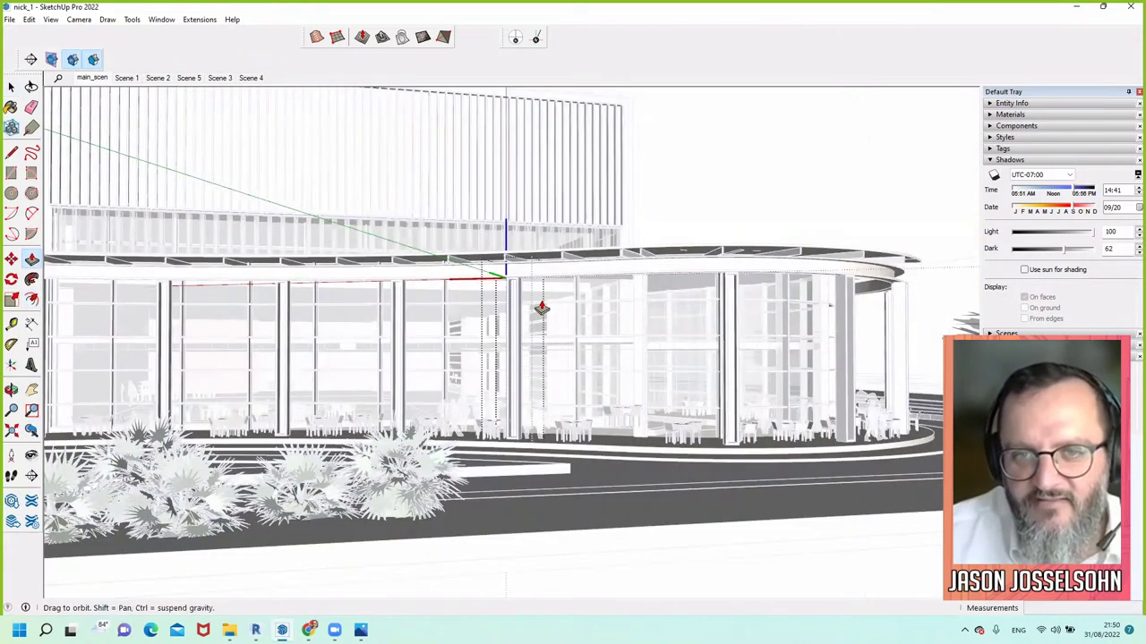
{"action": "scroll", "coordinate": [545, 279], "scroll_direction": "up", "scroll_amount": 5}
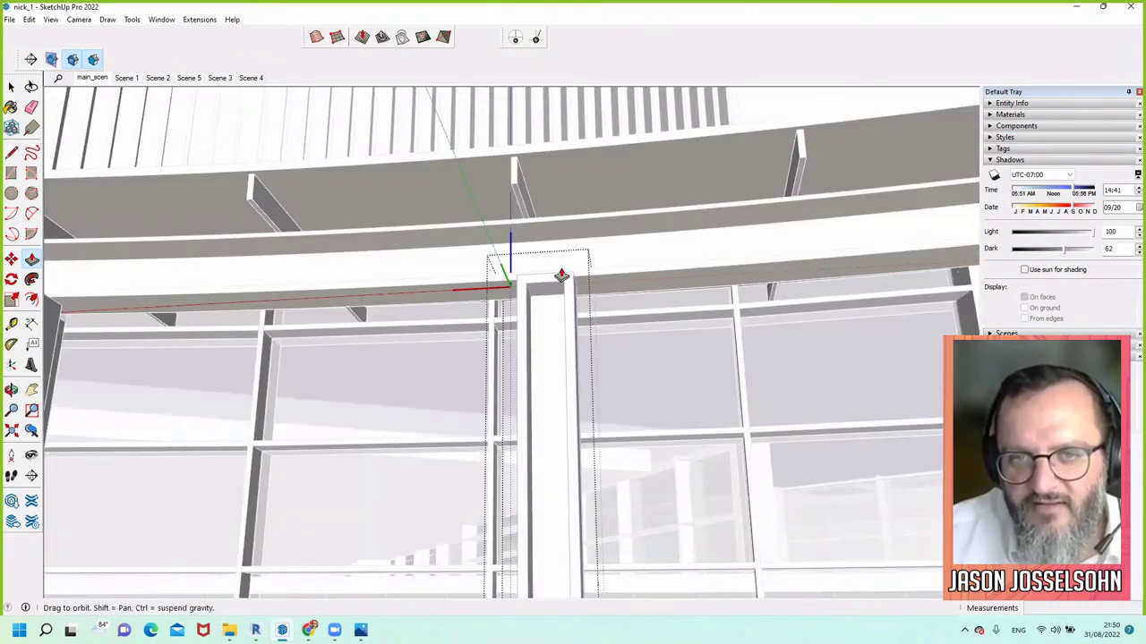
{"action": "scroll", "coordinate": [561, 274], "scroll_direction": "up", "scroll_amount": 2}
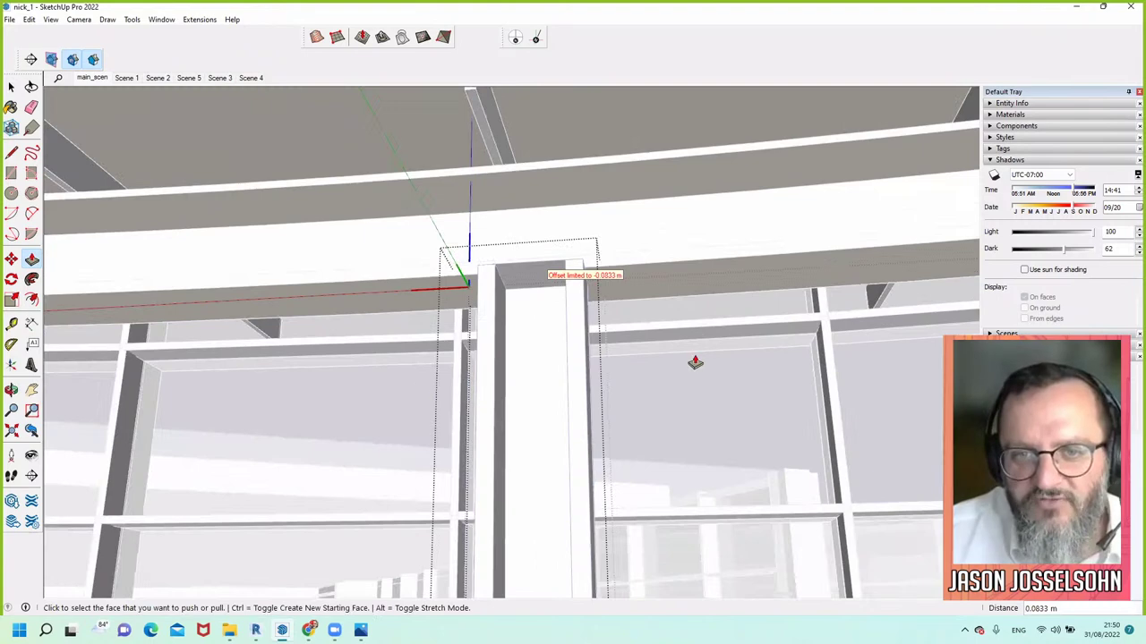
{"action": "scroll", "coordinate": [694, 361], "scroll_direction": "down", "scroll_amount": 2}
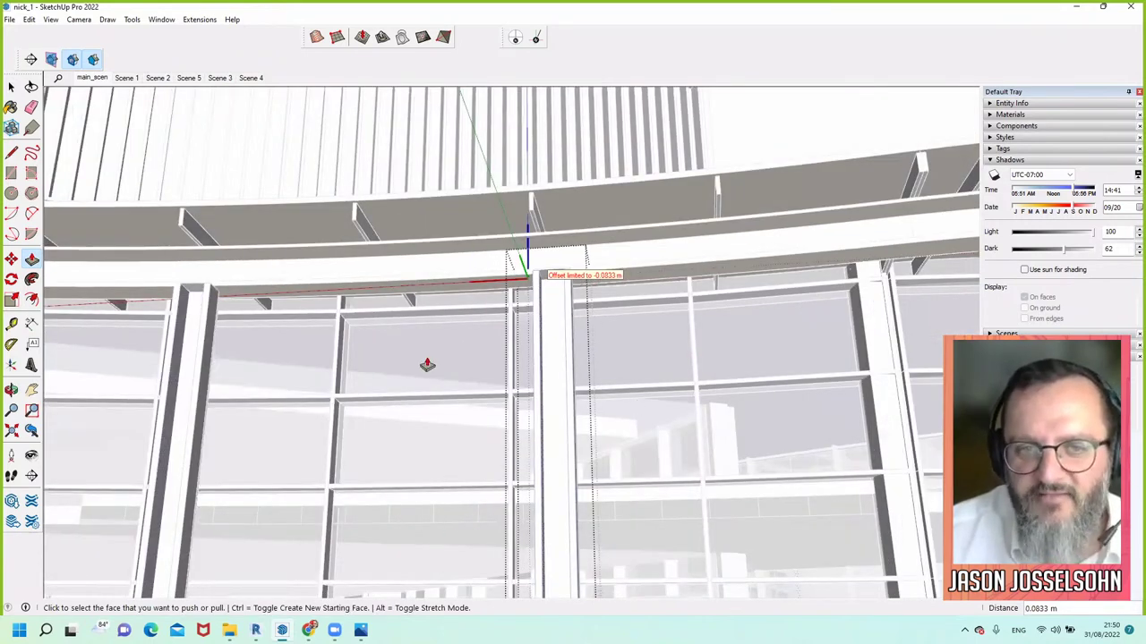
{"action": "scroll", "coordinate": [427, 363], "scroll_direction": "down", "scroll_amount": 3}
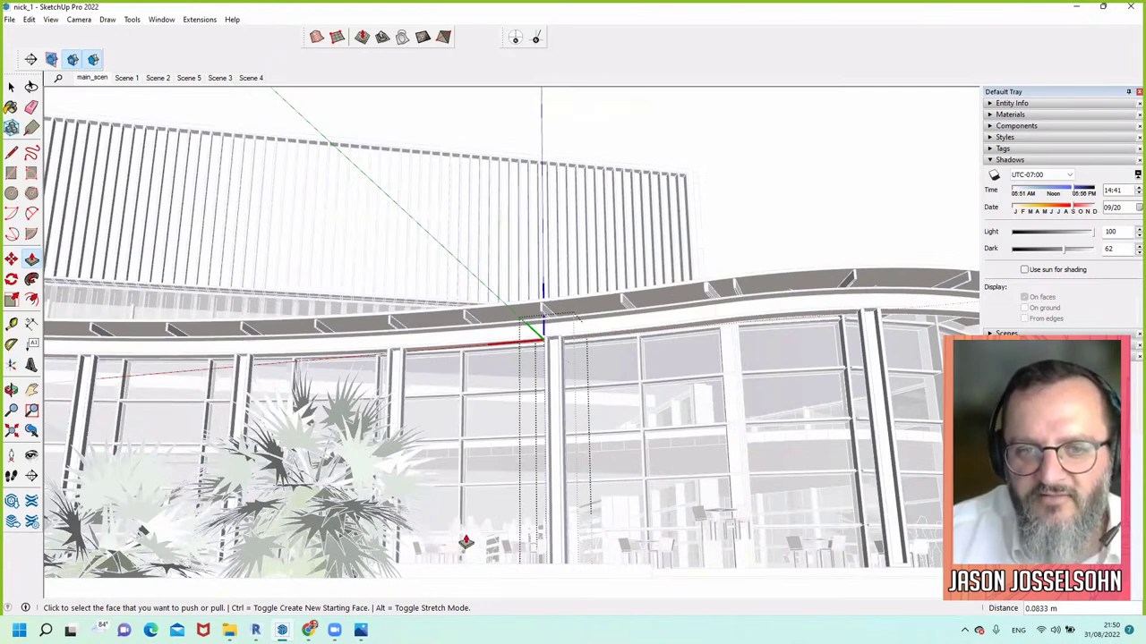
{"action": "scroll", "coordinate": [488, 499], "scroll_direction": "down", "scroll_amount": 3}
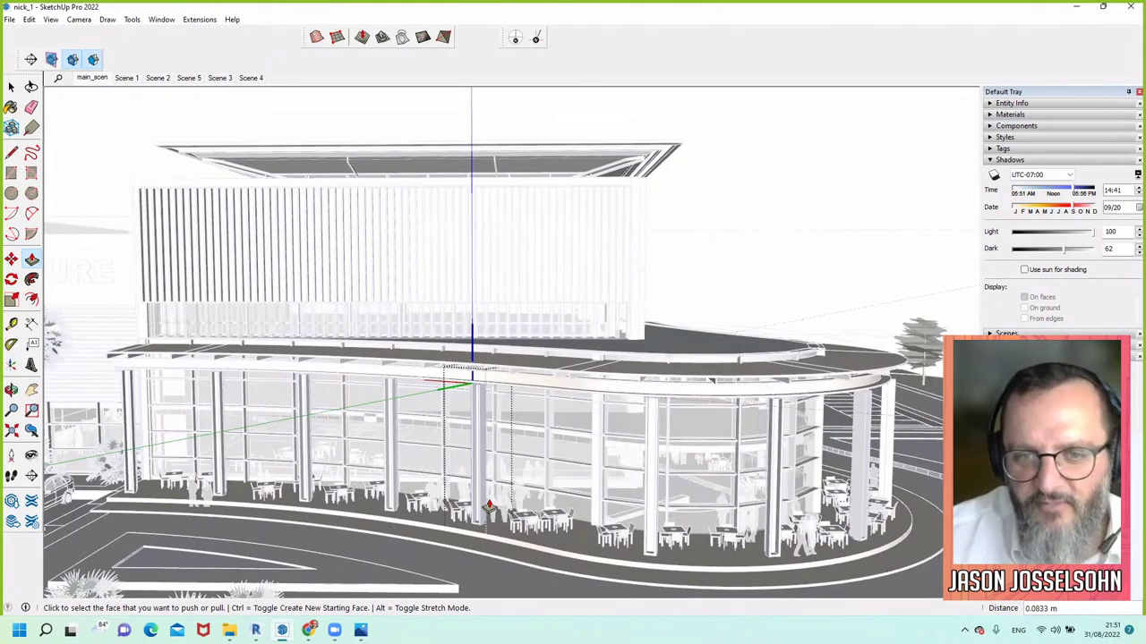
{"action": "scroll", "coordinate": [468, 544], "scroll_direction": "up", "scroll_amount": 5}
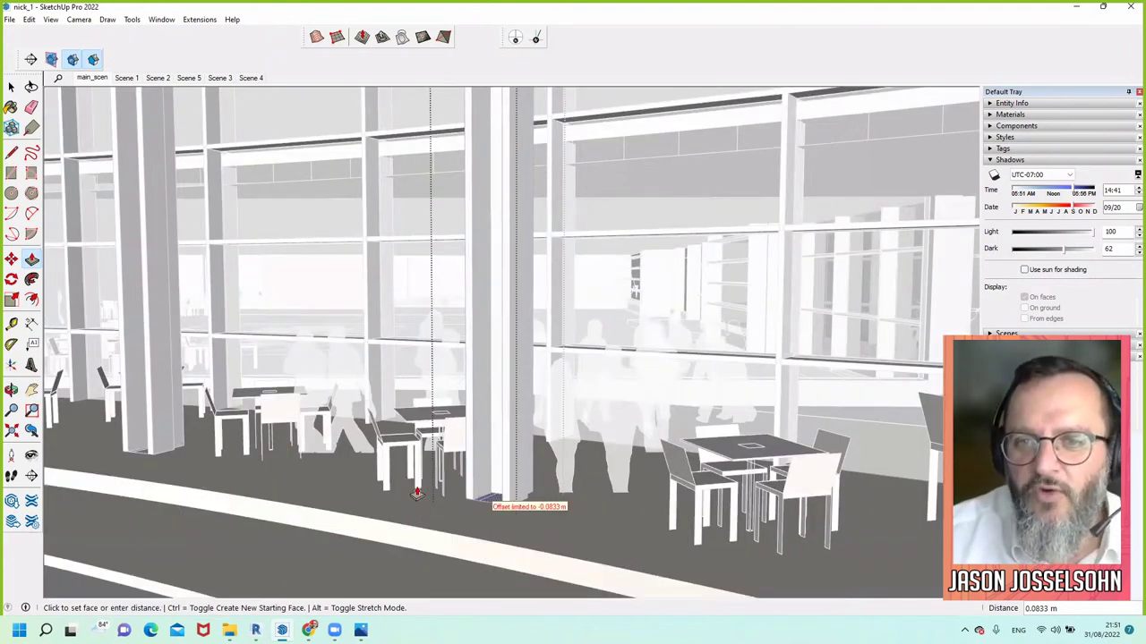
{"action": "scroll", "coordinate": [414, 450], "scroll_direction": "down", "scroll_amount": 3}
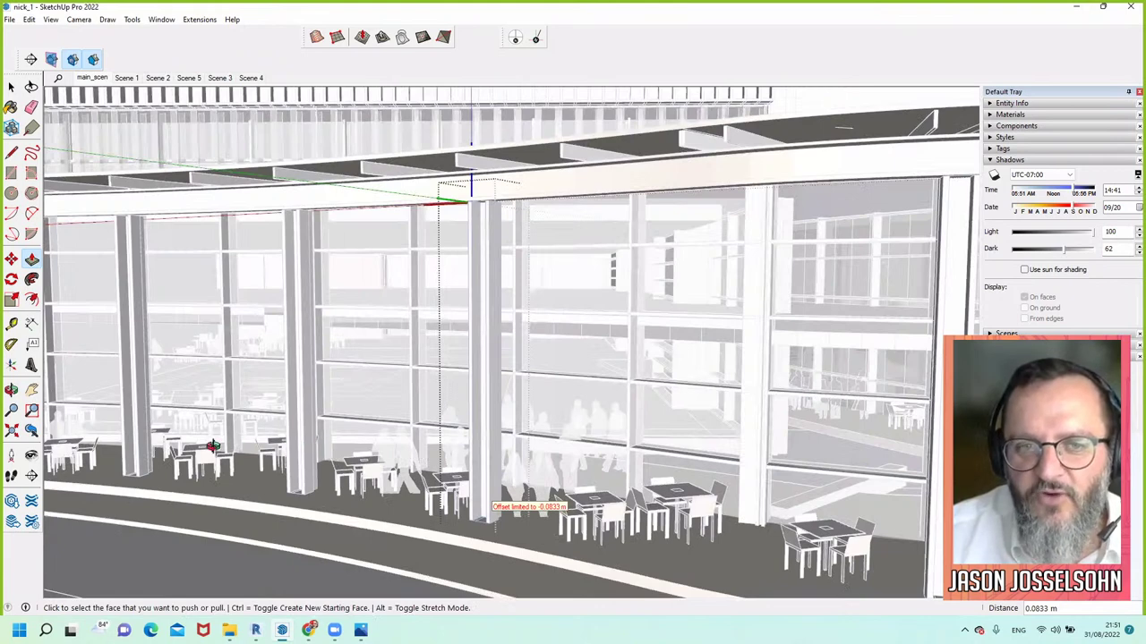
{"action": "middle_click_drag", "start_coordinate": [188, 446], "coordinate": [154, 446]}
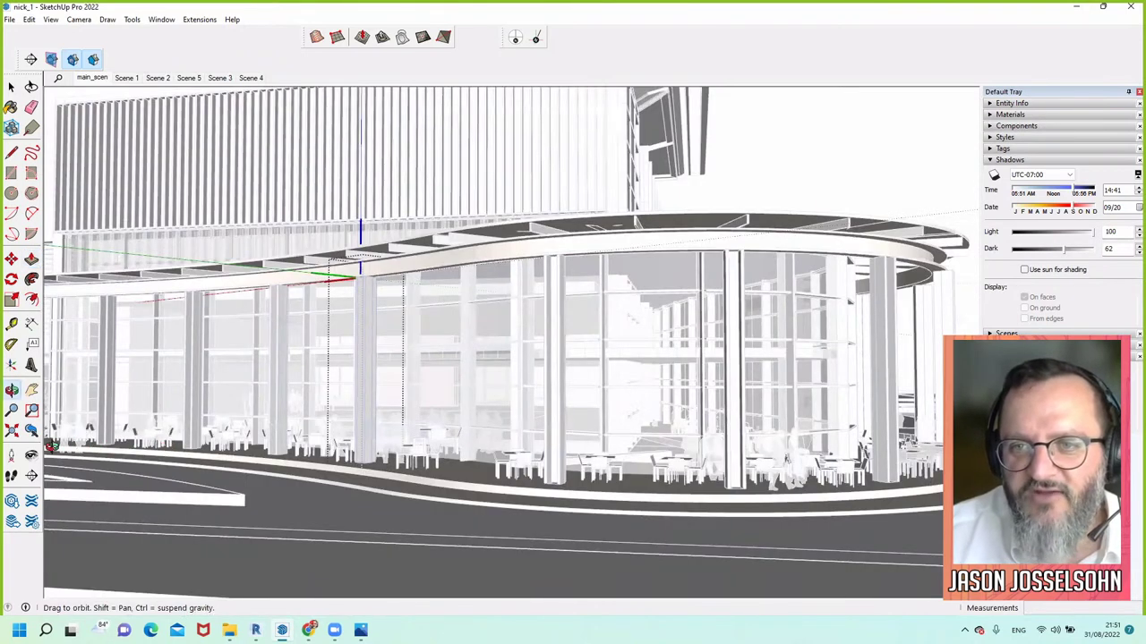
{"action": "left_click_drag", "start_coordinate": [3, 443], "coordinate": [243, 462]}
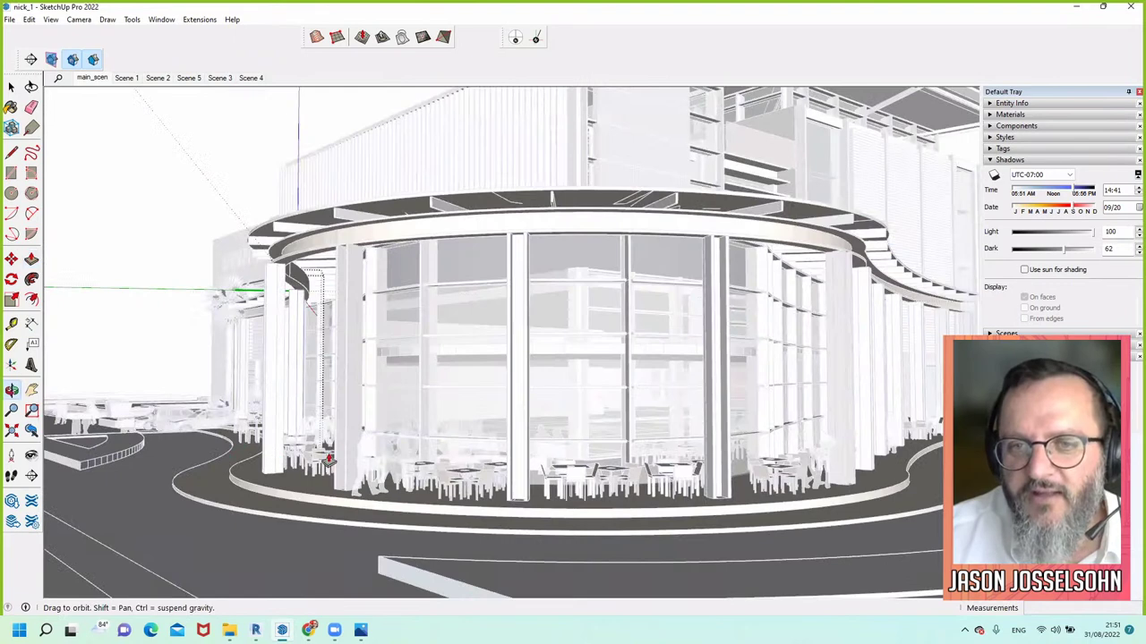
{"action": "left_click_drag", "start_coordinate": [481, 455], "coordinate": [484, 476]}
{"action": "key", "text": "p"}
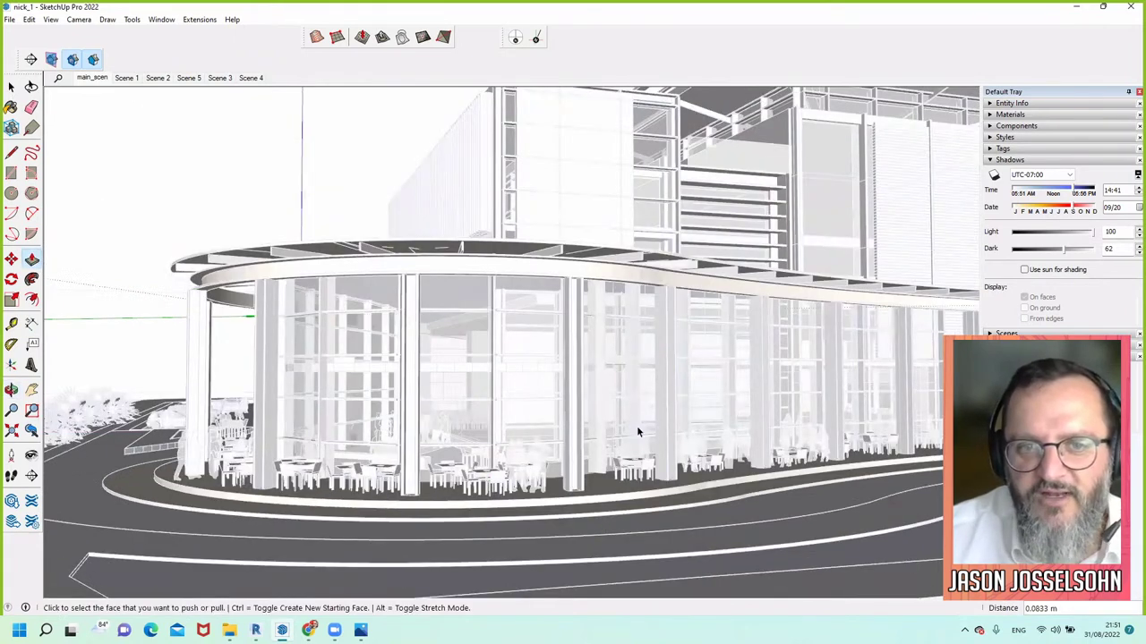
{"action": "middle_click_drag", "start_coordinate": [713, 456], "coordinate": [443, 386]}
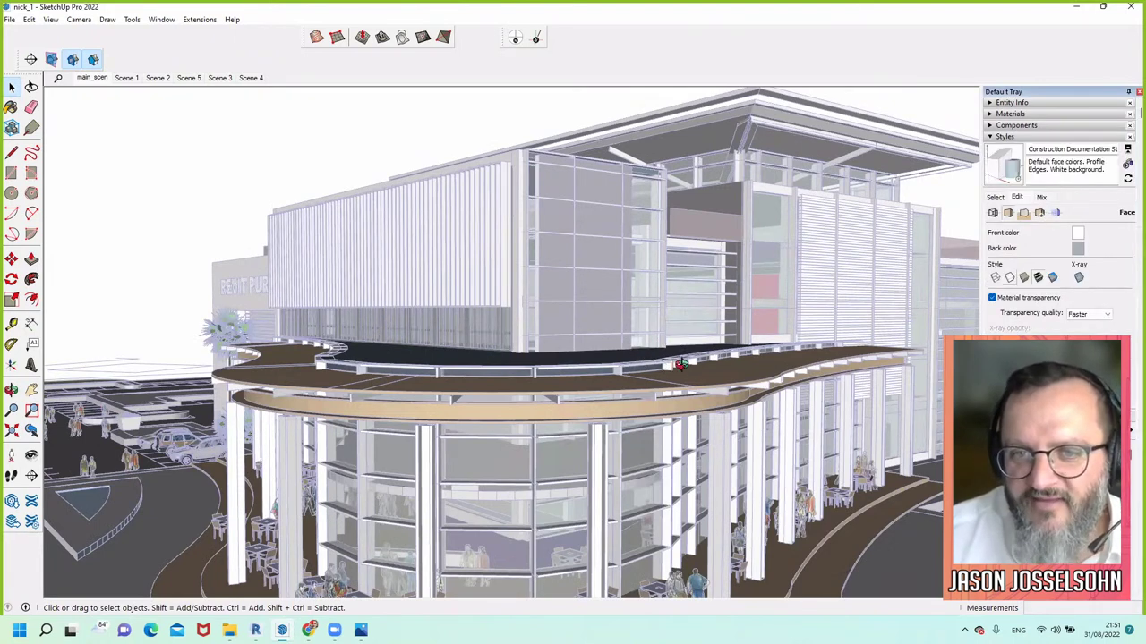
Switch to the lavender-edged blue-line scene, then orbit and zoom in low toward the facade canopy
{"action": "key", "text": "Page_Down"}
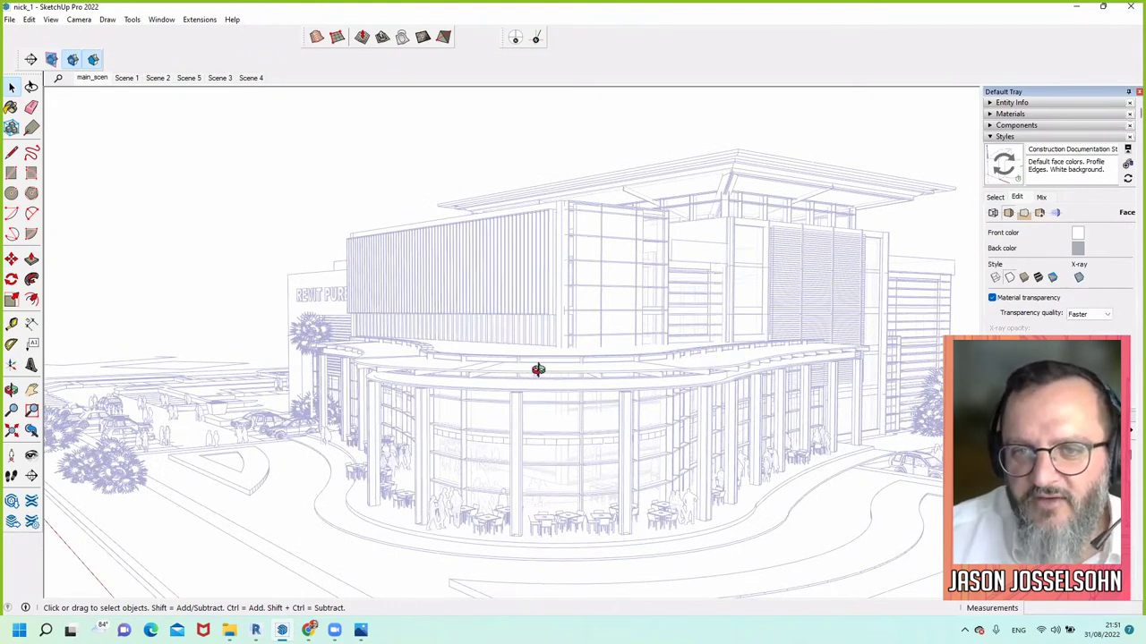
{"action": "key", "text": "Page_Down"}
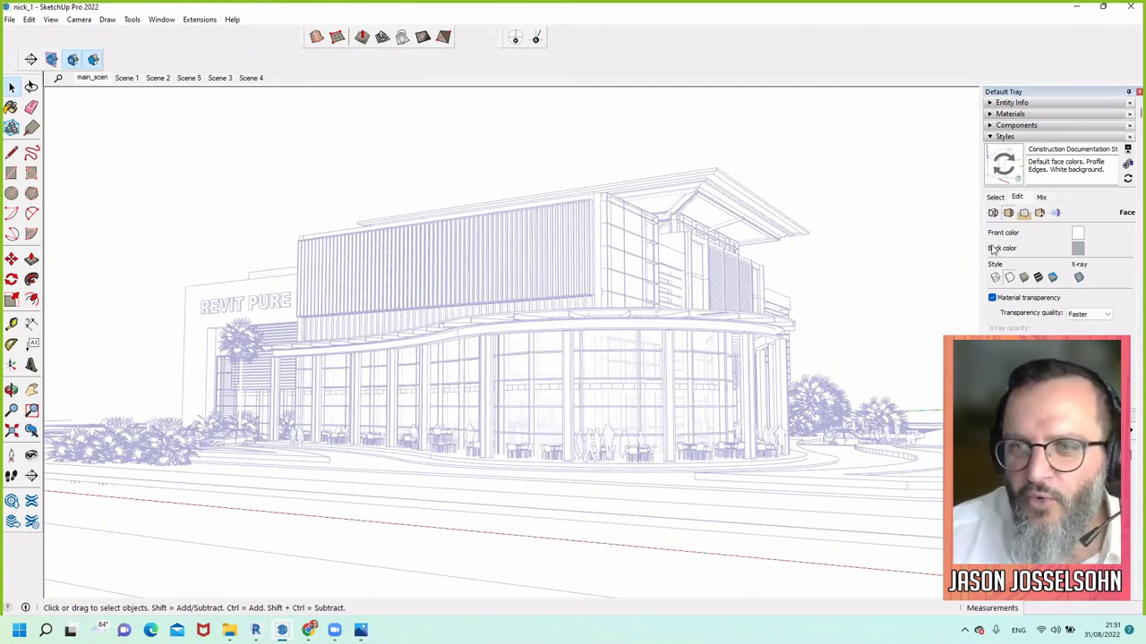
{"action": "key", "text": "Page_Down"}
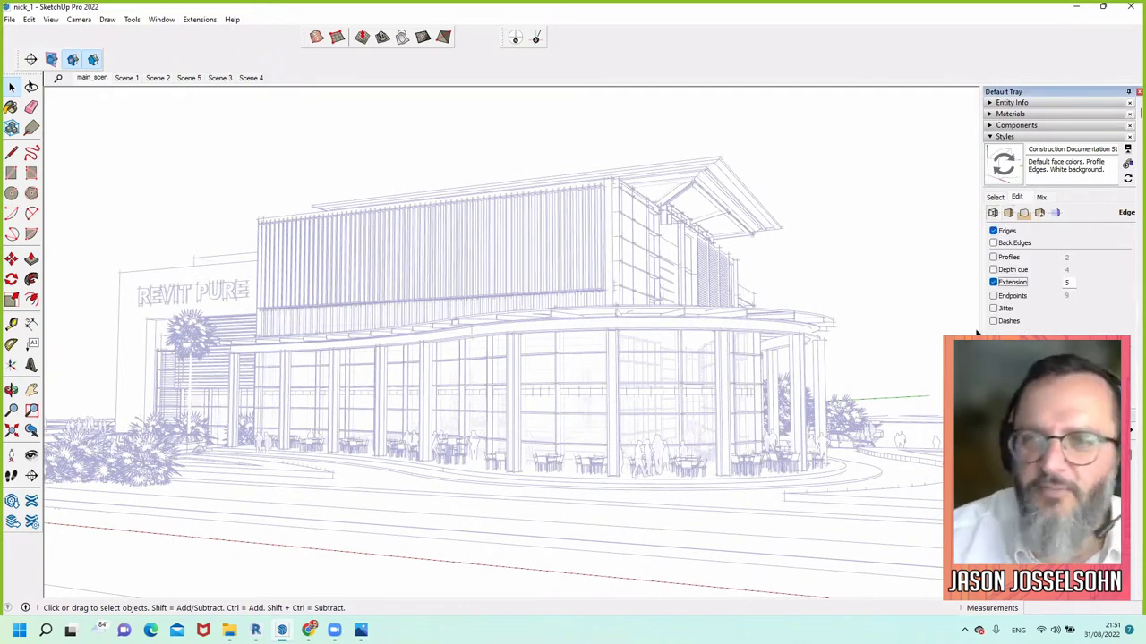
{"action": "middle_click_drag", "start_coordinate": [690, 460], "coordinate": [617, 455]}
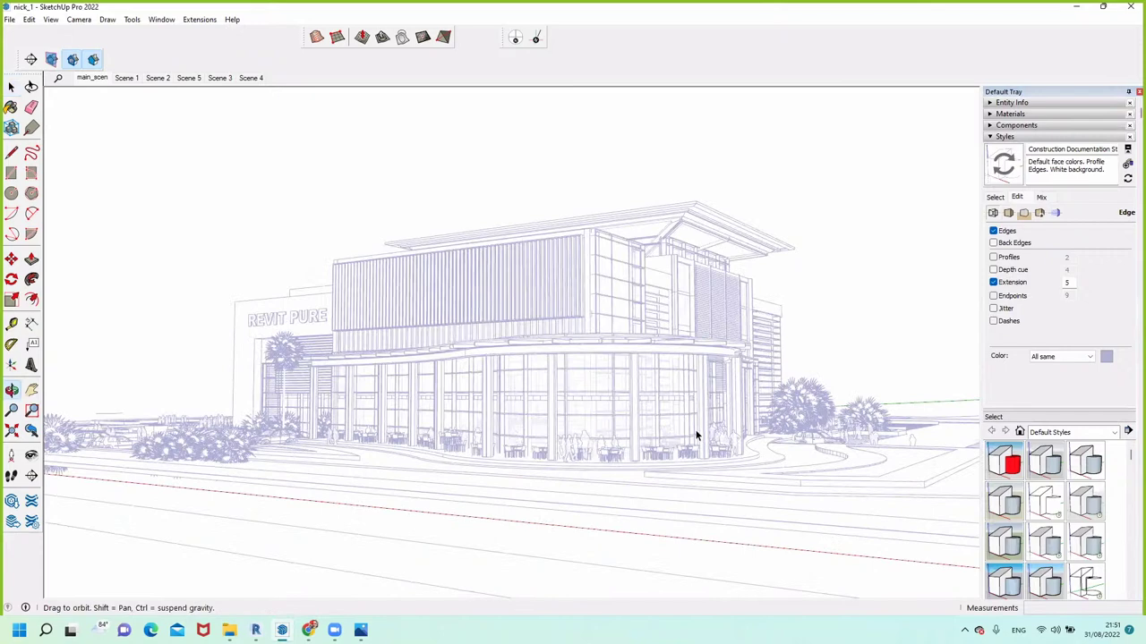
{"action": "middle_click_drag", "start_coordinate": [697, 435], "coordinate": [621, 395]}
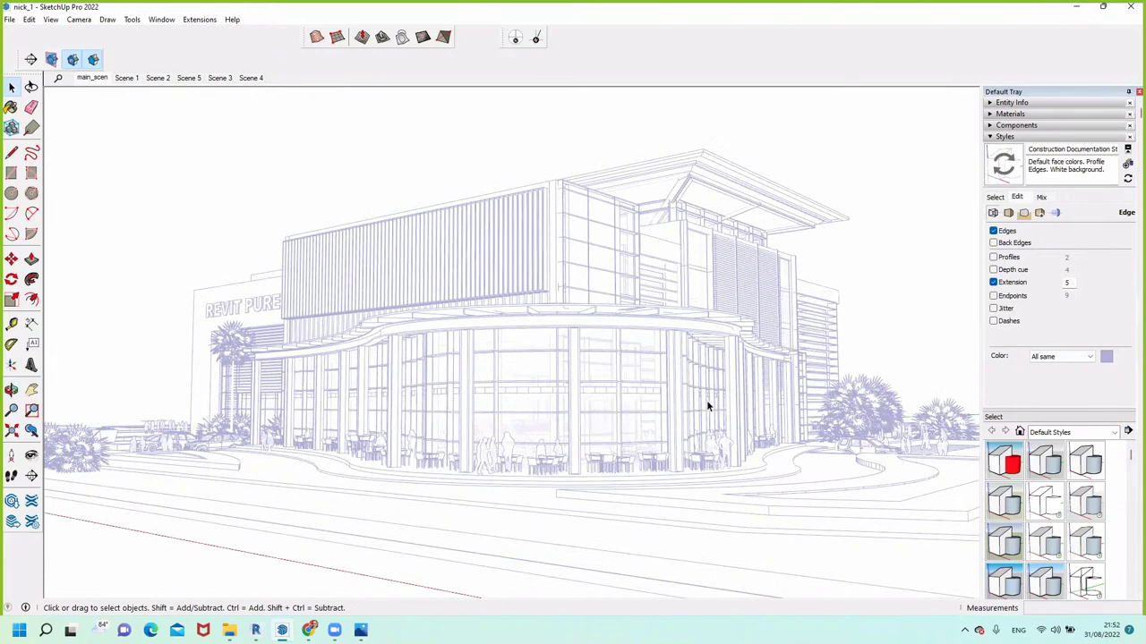
{"action": "middle_click_drag", "start_coordinate": [742, 422], "coordinate": [731, 422]}
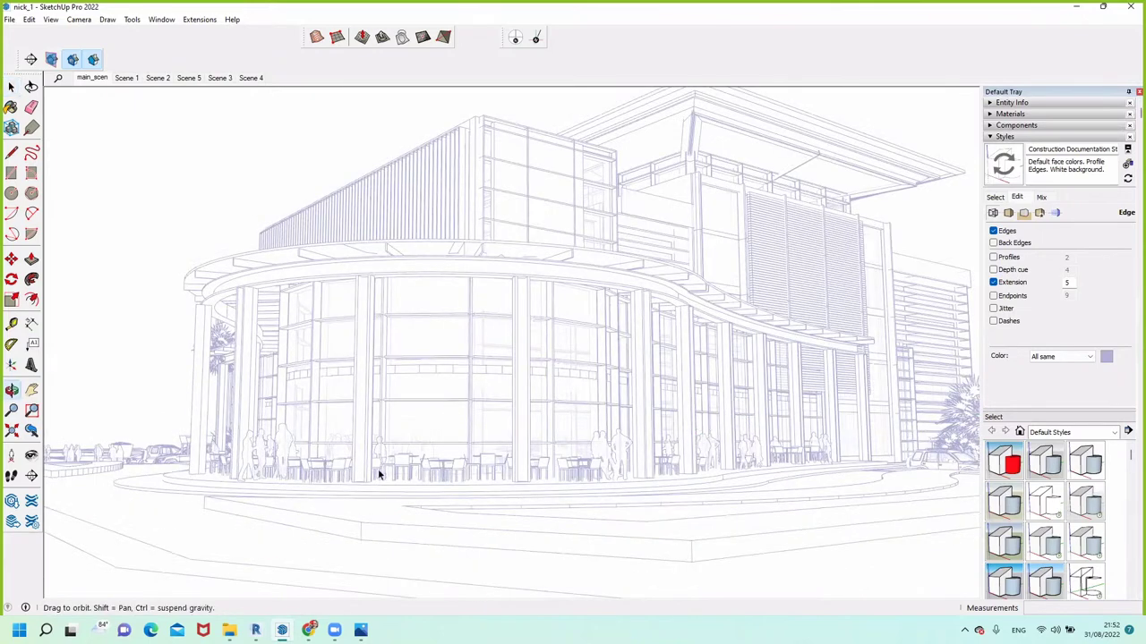
{"action": "scroll", "coordinate": [537, 443], "scroll_direction": "up", "scroll_amount": 3}
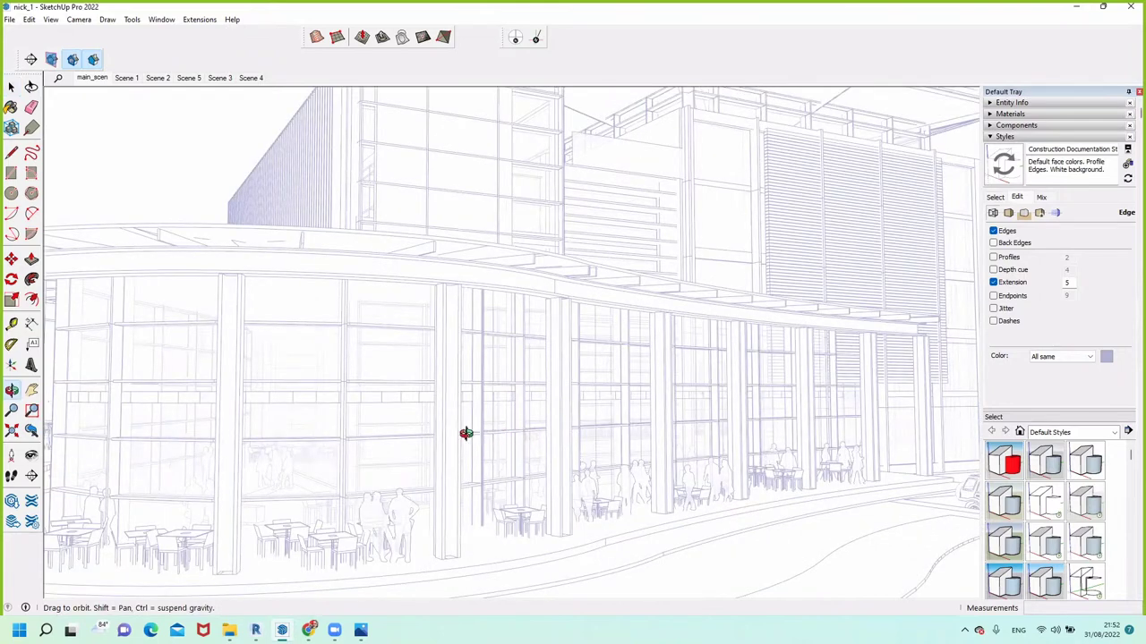
{"action": "scroll", "coordinate": [394, 429], "scroll_direction": "down", "scroll_amount": 3}
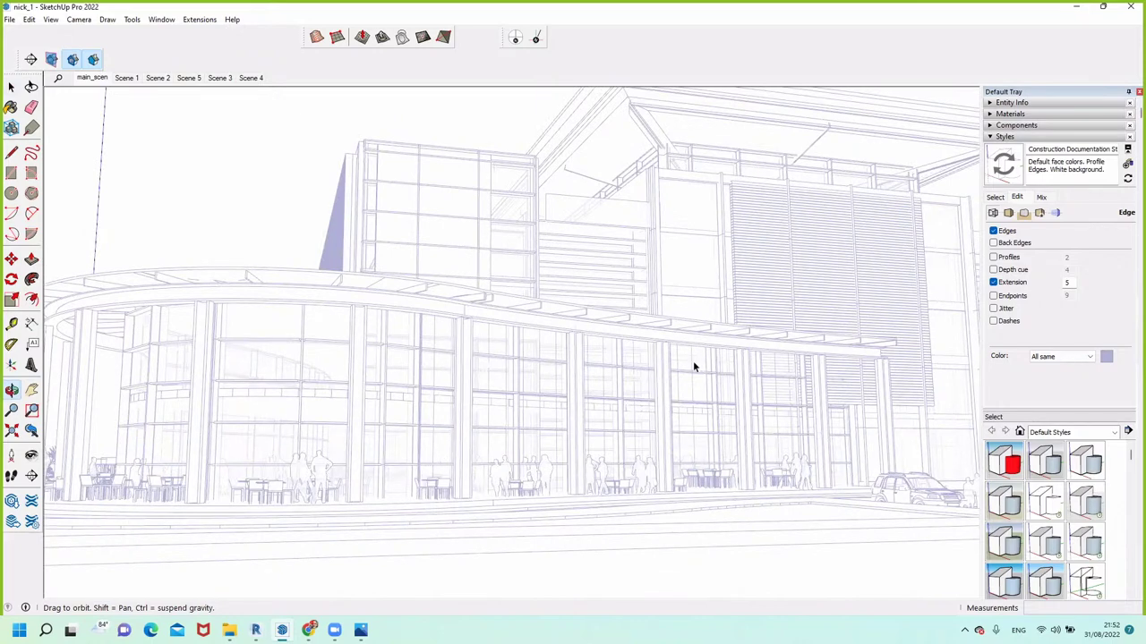
{"action": "scroll", "coordinate": [680, 344], "scroll_direction": "up", "scroll_amount": 2}
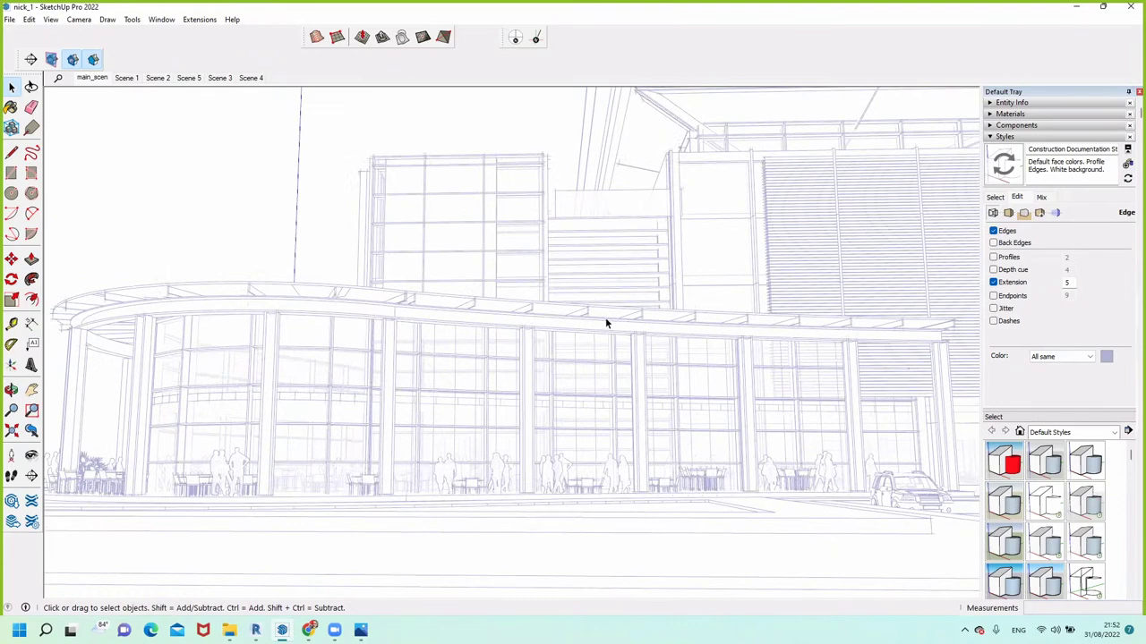
Orbit and zoom around the building toward the corner canopy and facade
{"action": "key", "text": "o"}
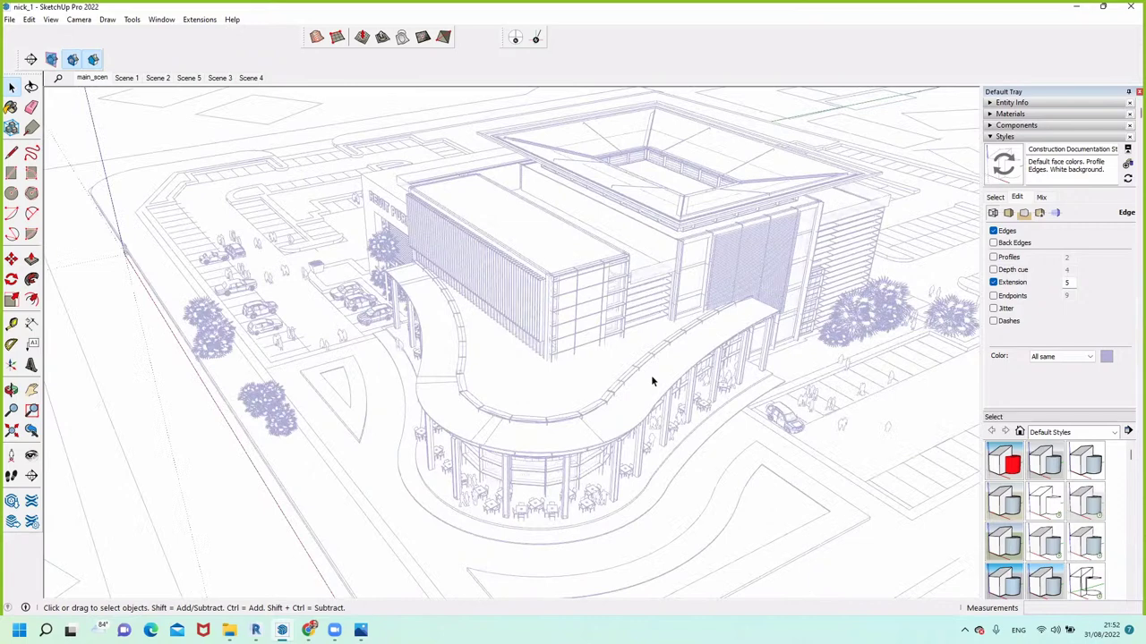
{"action": "key", "text": "o"}
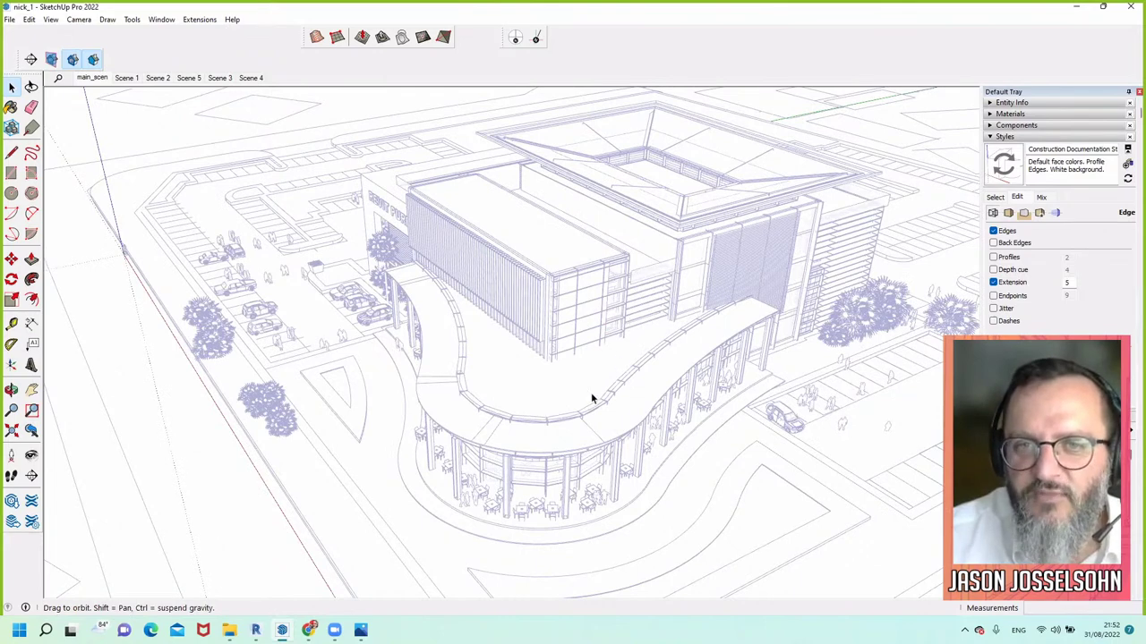
{"action": "left_click_drag", "start_coordinate": [591, 422], "coordinate": [619, 435]}
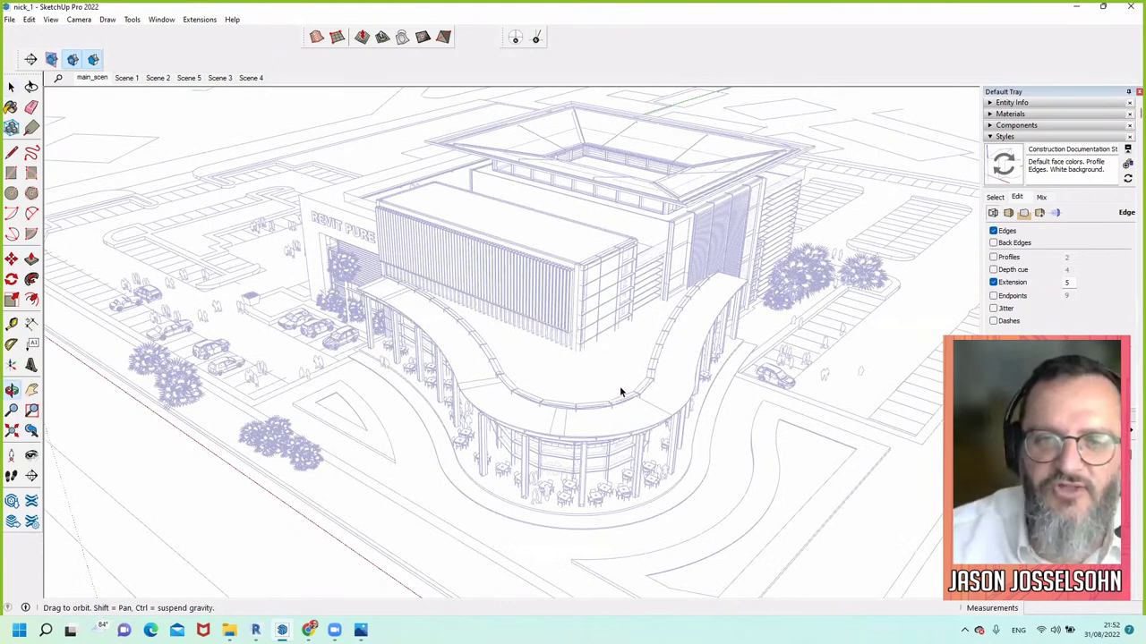
{"action": "left_click_drag", "start_coordinate": [619, 385], "coordinate": [620, 386]}
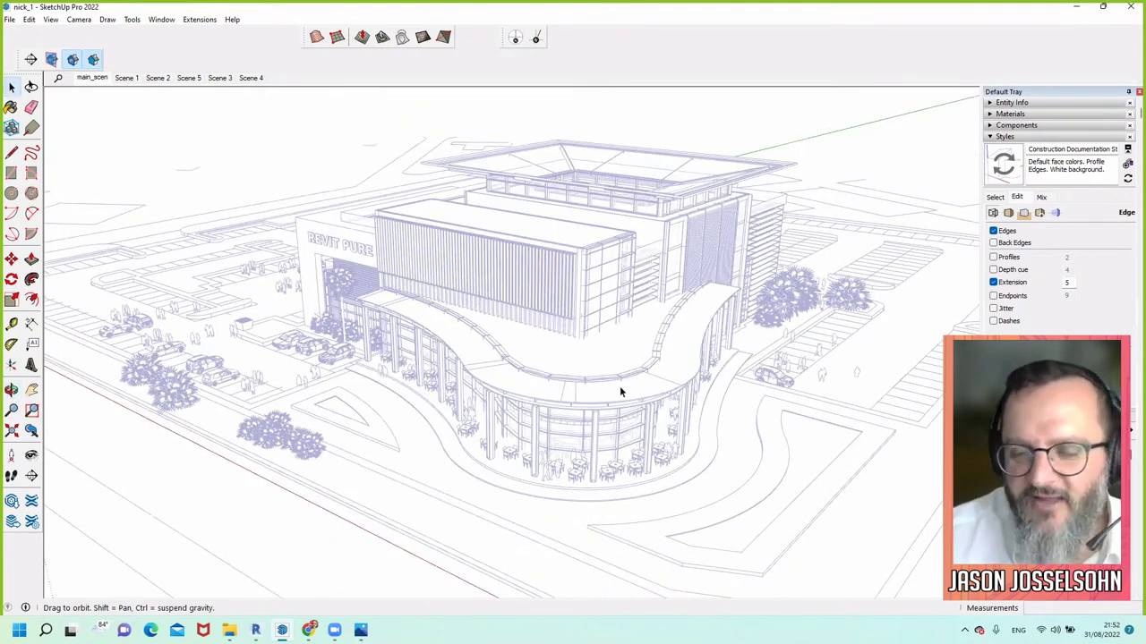
{"action": "middle_click_drag", "start_coordinate": [619, 387], "coordinate": [583, 290]}
{"action": "scroll", "coordinate": [633, 313], "scroll_direction": "up", "scroll_amount": 2}
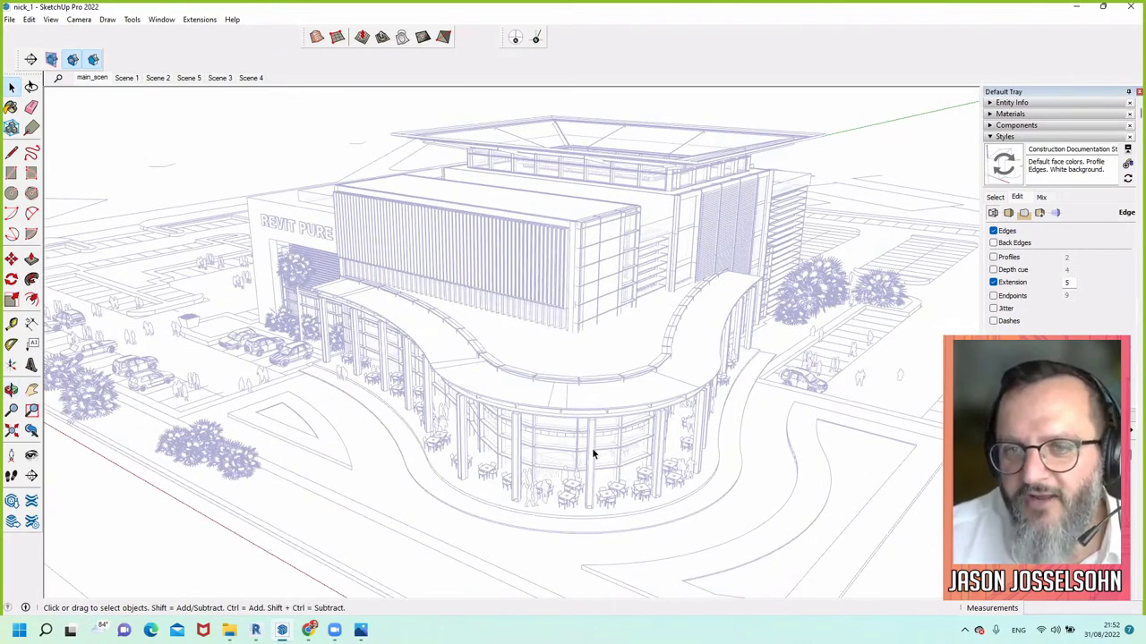
{"action": "middle_click_drag", "start_coordinate": [622, 425], "coordinate": [616, 371]}
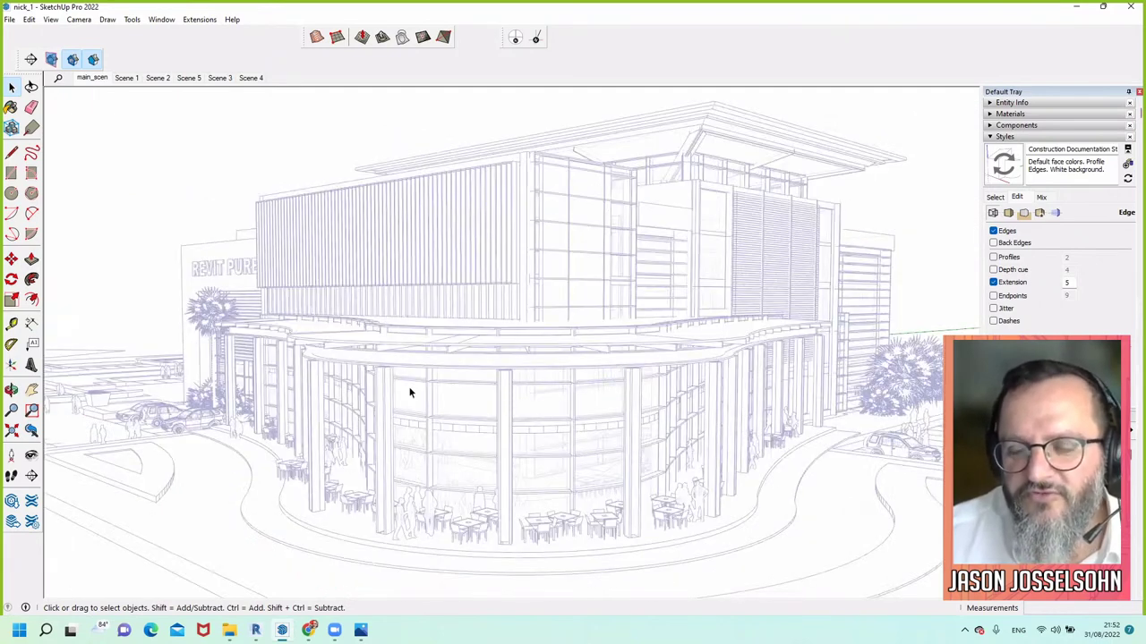
{"action": "middle_click_drag", "start_coordinate": [384, 404], "coordinate": [506, 475]}
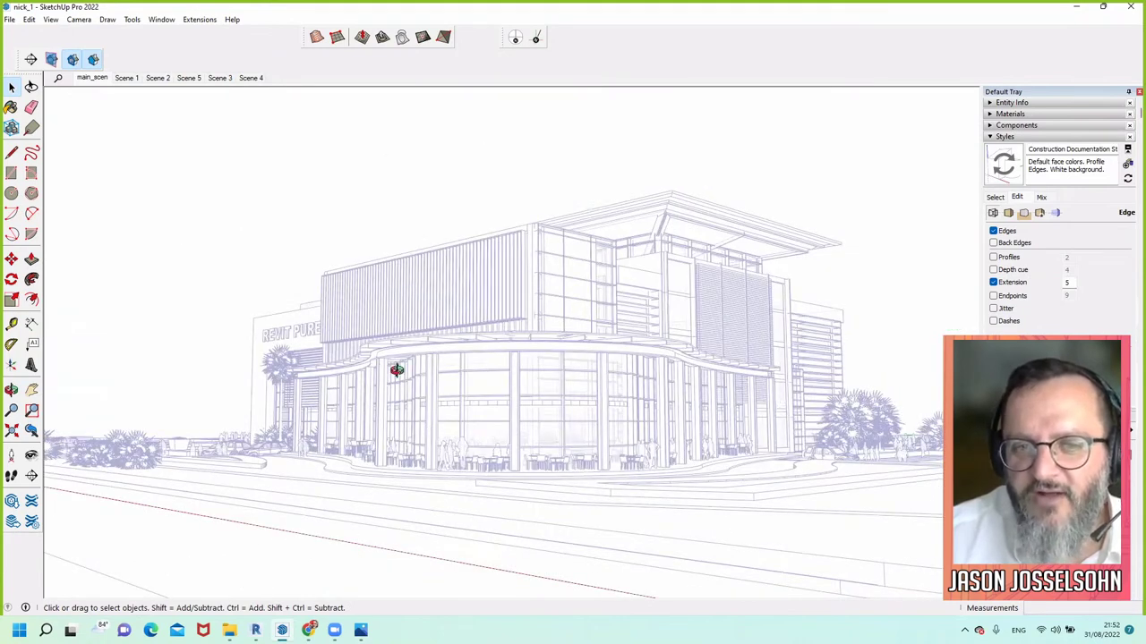
{"action": "middle_click_drag", "start_coordinate": [353, 391], "coordinate": [478, 471]}
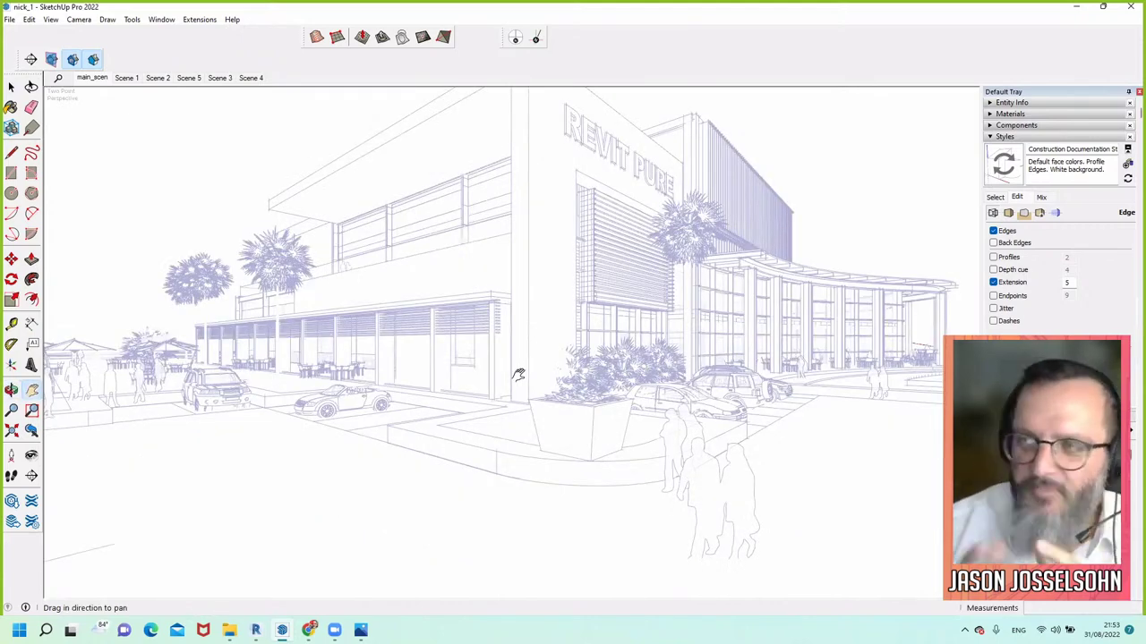
Frame the blank upper facade wall and return to the Select tool
{"action": "left_click_drag", "start_coordinate": [518, 374], "coordinate": [487, 438]}
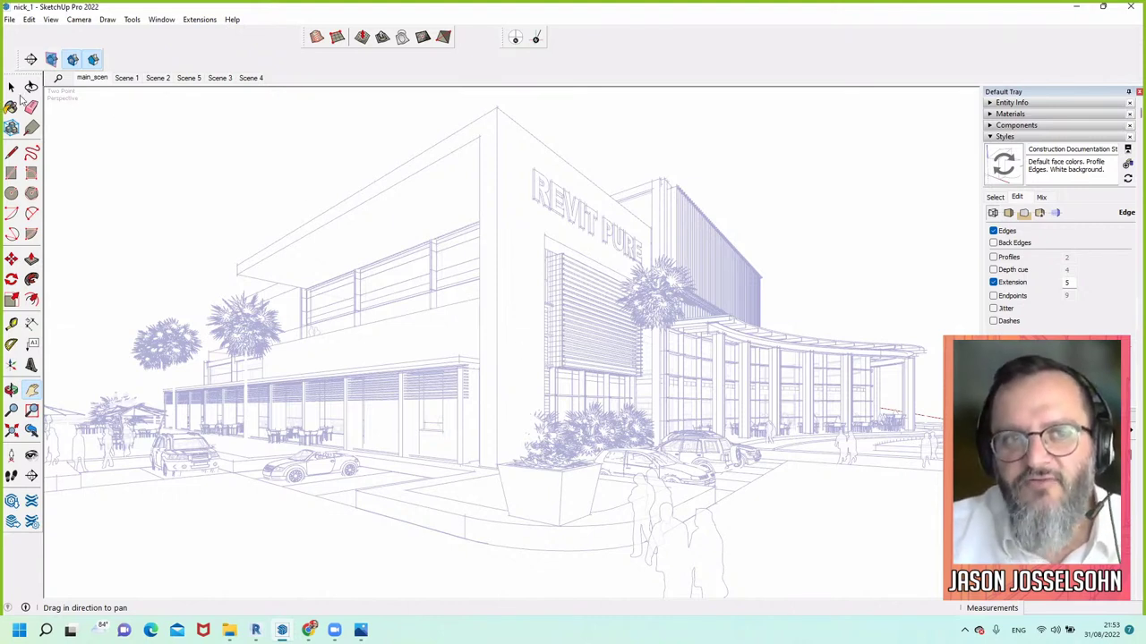
{"action": "key", "text": "space"}
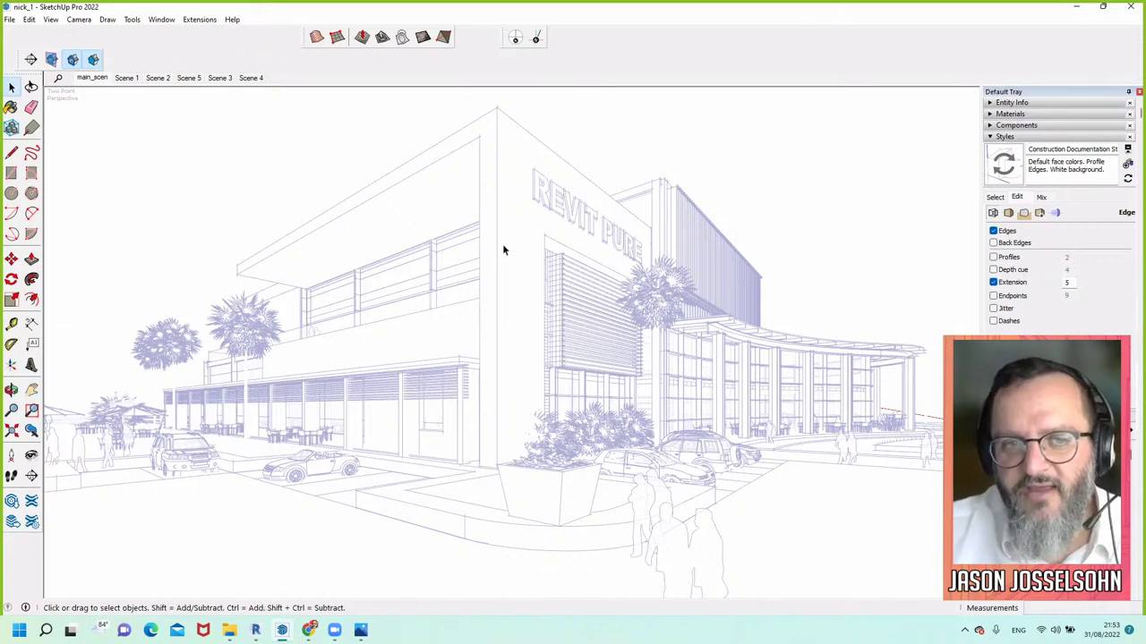
{"action": "middle_click_drag", "start_coordinate": [503, 243], "coordinate": [483, 255]}
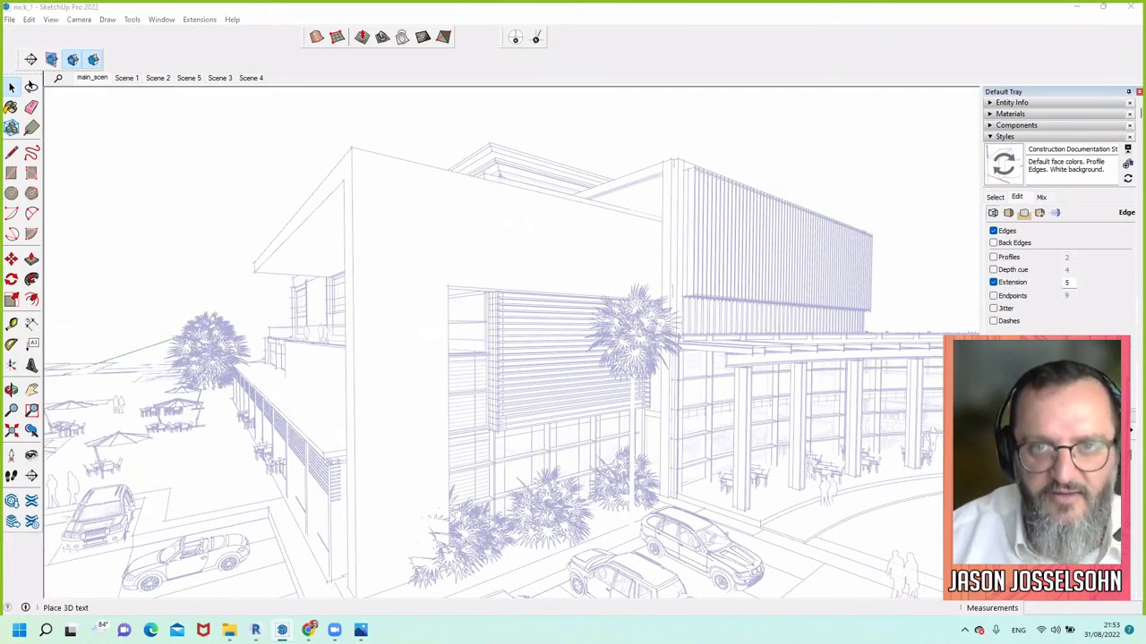
Create 3D text reading 'CONCEPT DESIGN CAMPUS' and place it on the upper facade wall
{"action": "type", "text": "CONCEPT "}
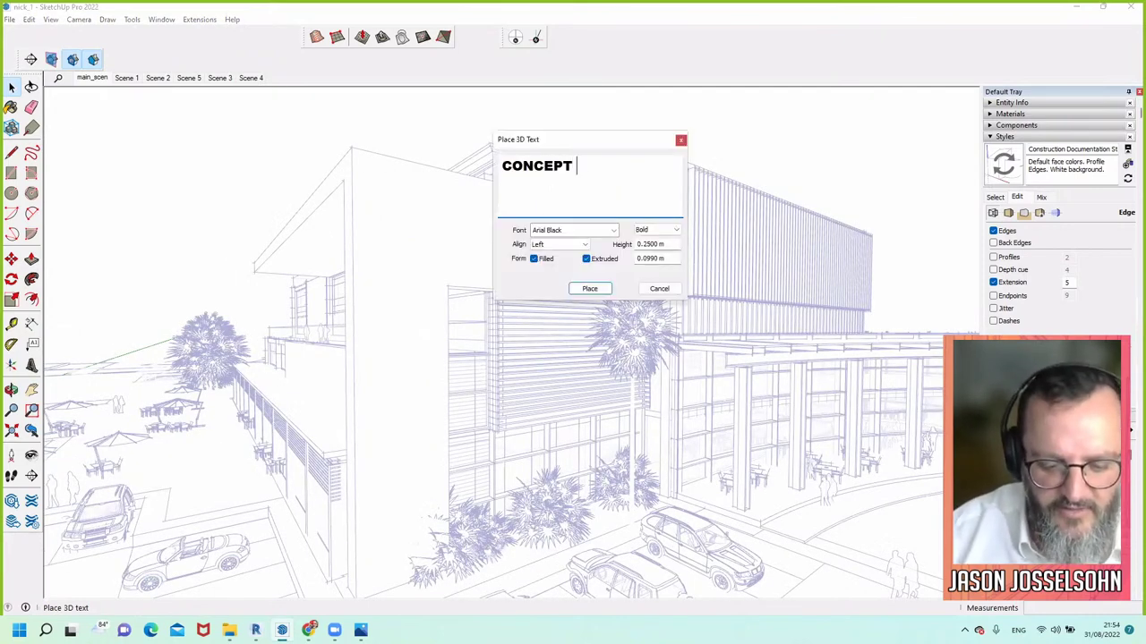
{"action": "type", "text": "DESIGN"}
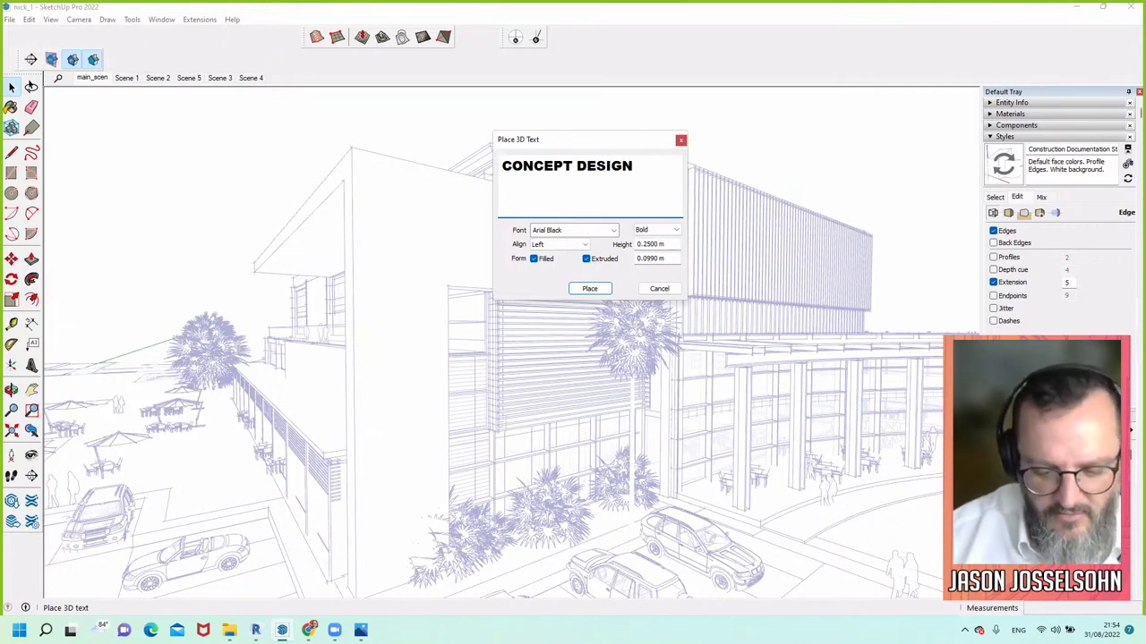
{"action": "type", "text": " CAMPUS"}
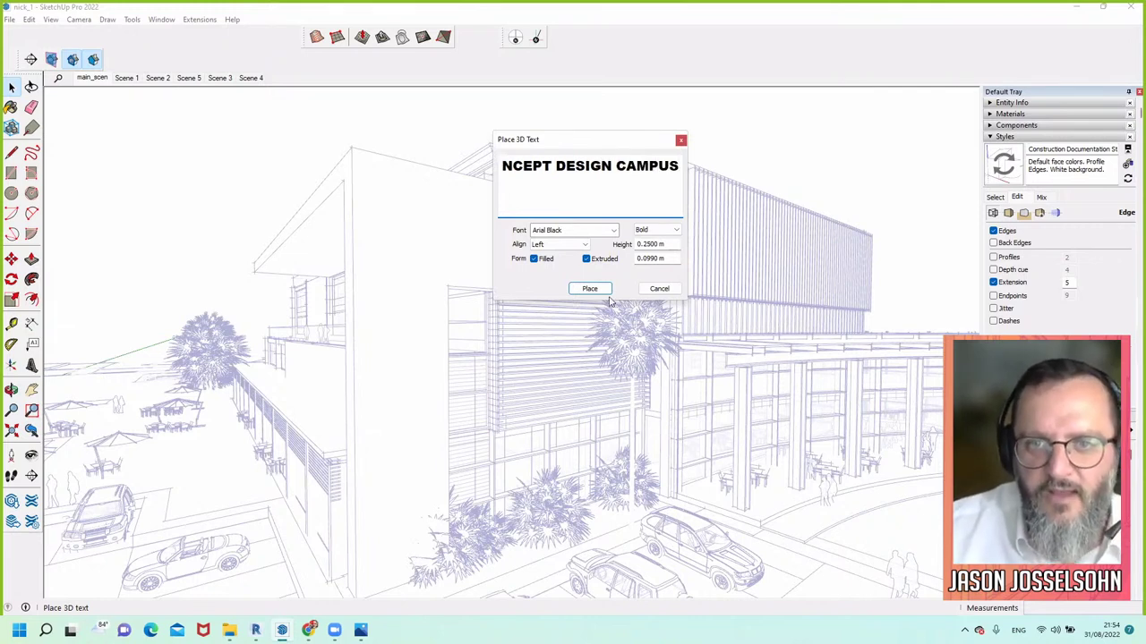
{"action": "left_click", "coordinate": [589, 288]}
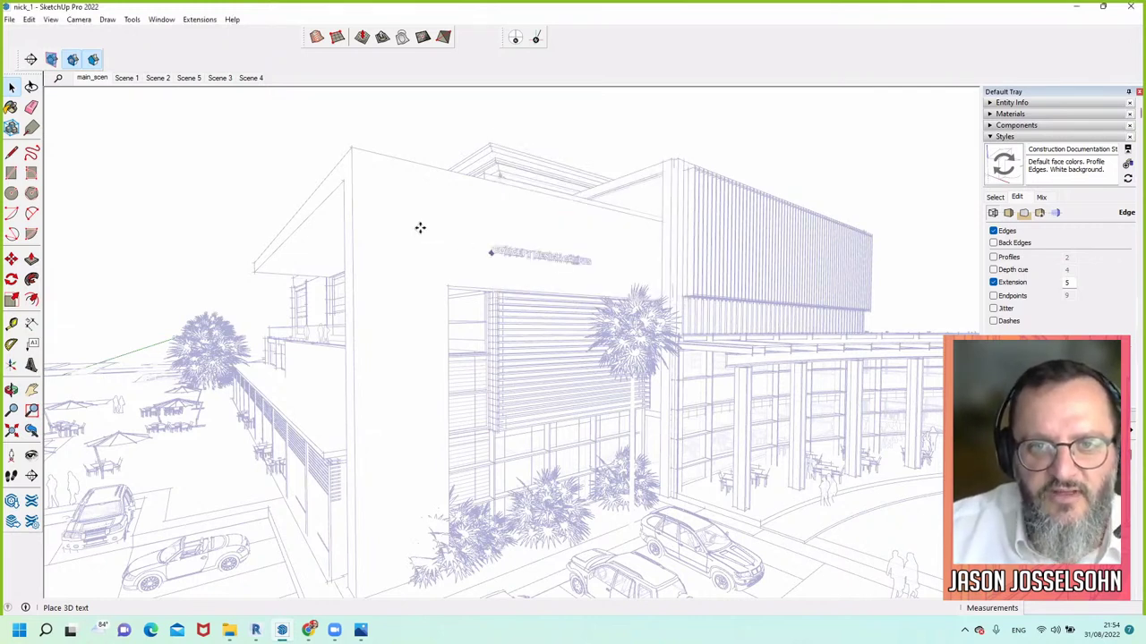
{"action": "left_click", "coordinate": [419, 228]}
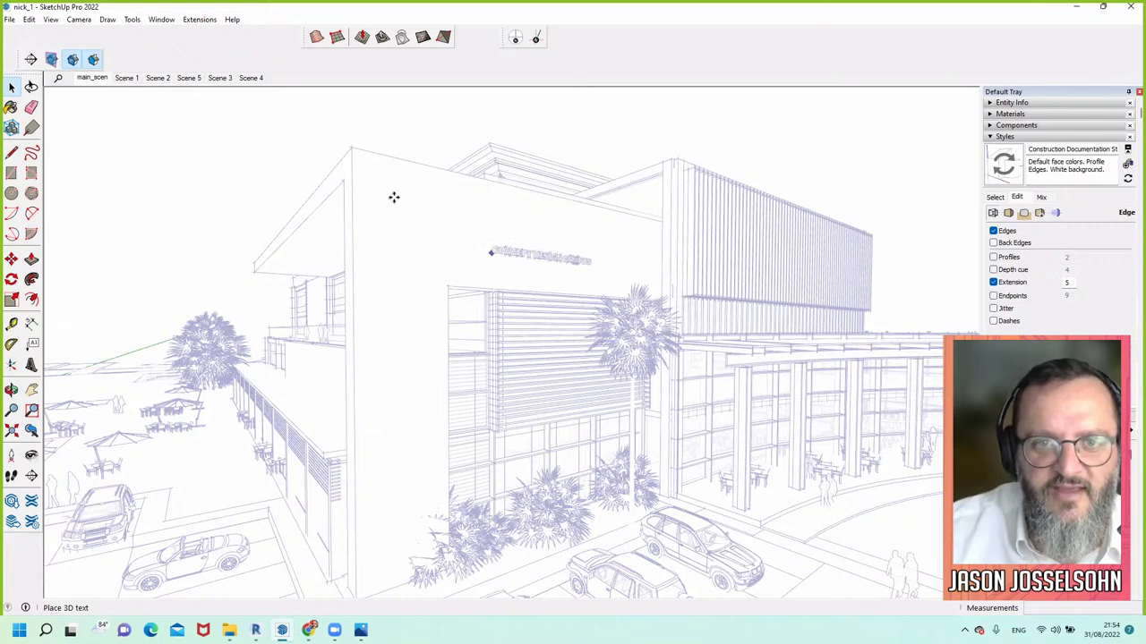
Scale the facade text uniformly from a corner by about 2.57 times
{"action": "left_click", "coordinate": [12, 299]}
{"action": "left_click", "coordinate": [528, 222]}
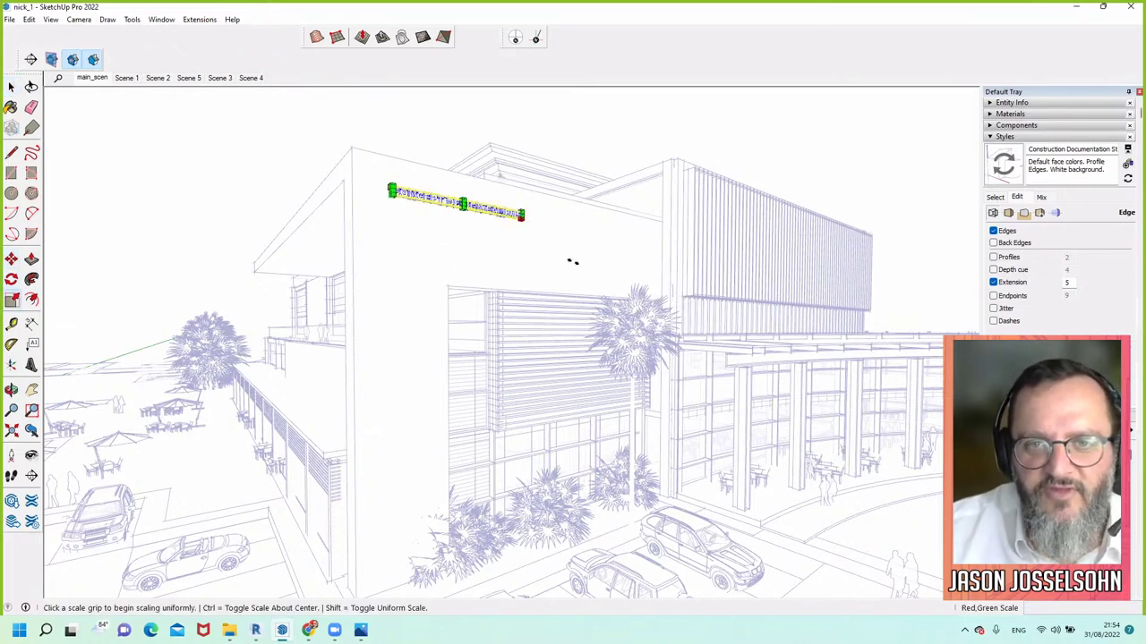
{"action": "left_click", "coordinate": [522, 215]}
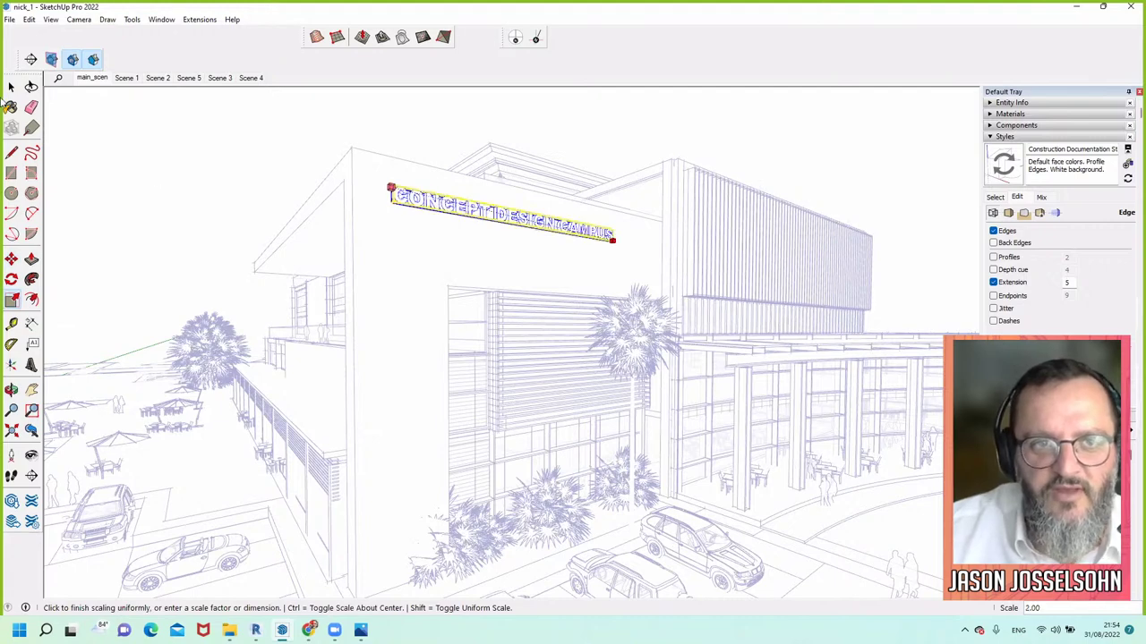
{"action": "left_click", "coordinate": [492, 274]}
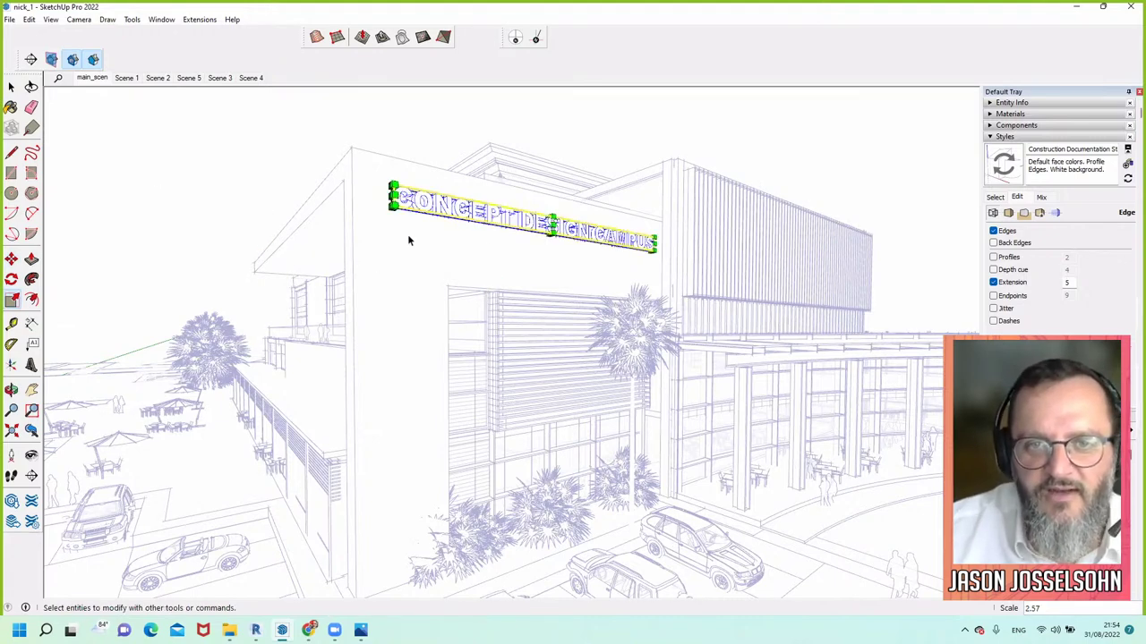
{"action": "middle_click_drag", "start_coordinate": [368, 267], "coordinate": [455, 183]}
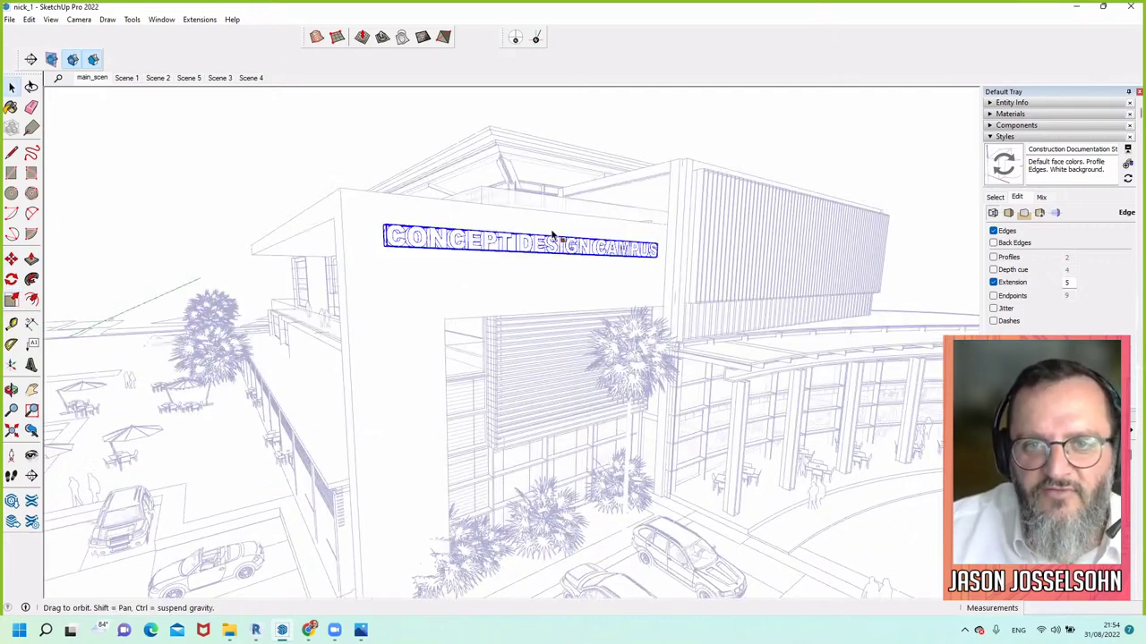
Stretch the CONCEPT DESIGN CAMPUS lettering taller by scaling from its bottom-centre grip
{"action": "scroll", "coordinate": [575, 277], "scroll_direction": "up", "scroll_amount": 5}
{"action": "key", "text": "s"}
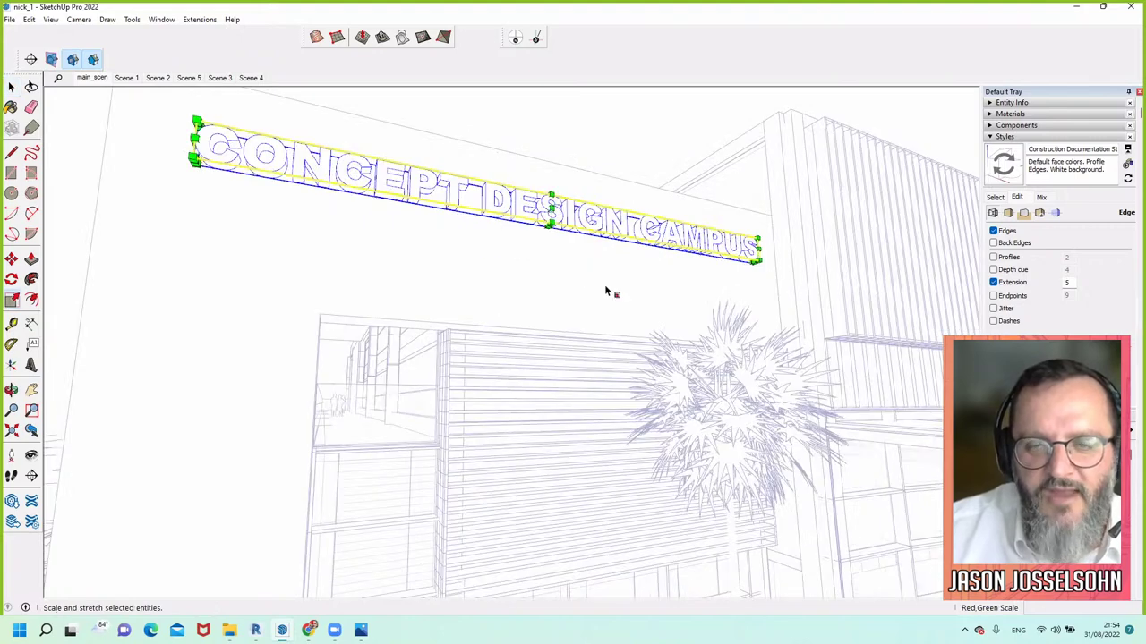
{"action": "scroll", "coordinate": [594, 262], "scroll_direction": "up", "scroll_amount": 2}
{"action": "left_click", "coordinate": [592, 240]}
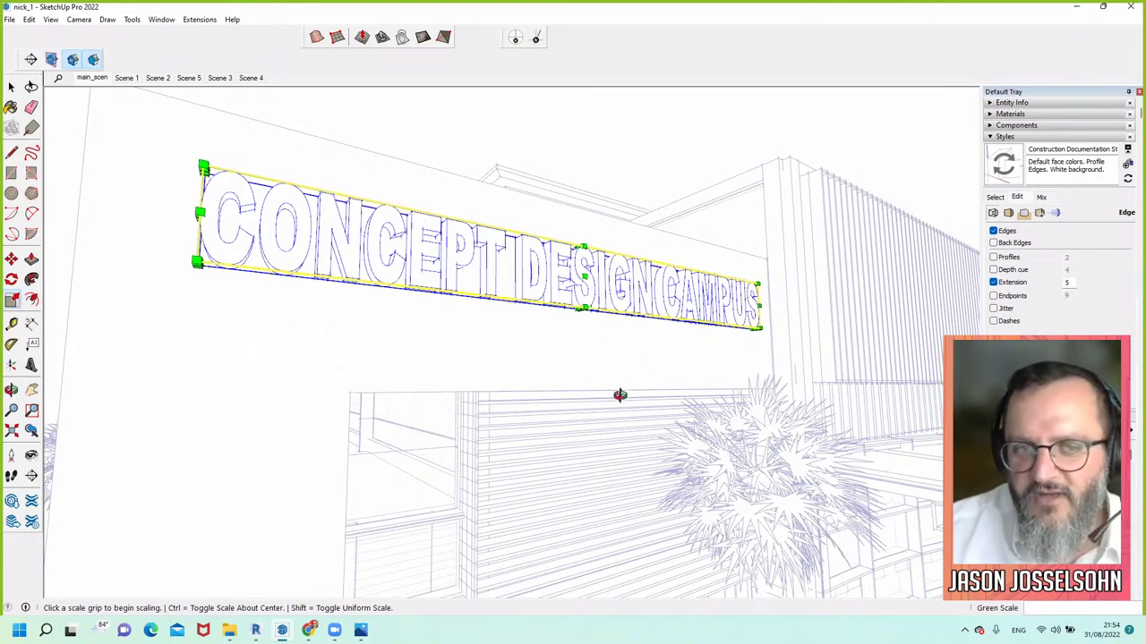
{"action": "middle_click_drag", "start_coordinate": [617, 391], "coordinate": [325, 283]}
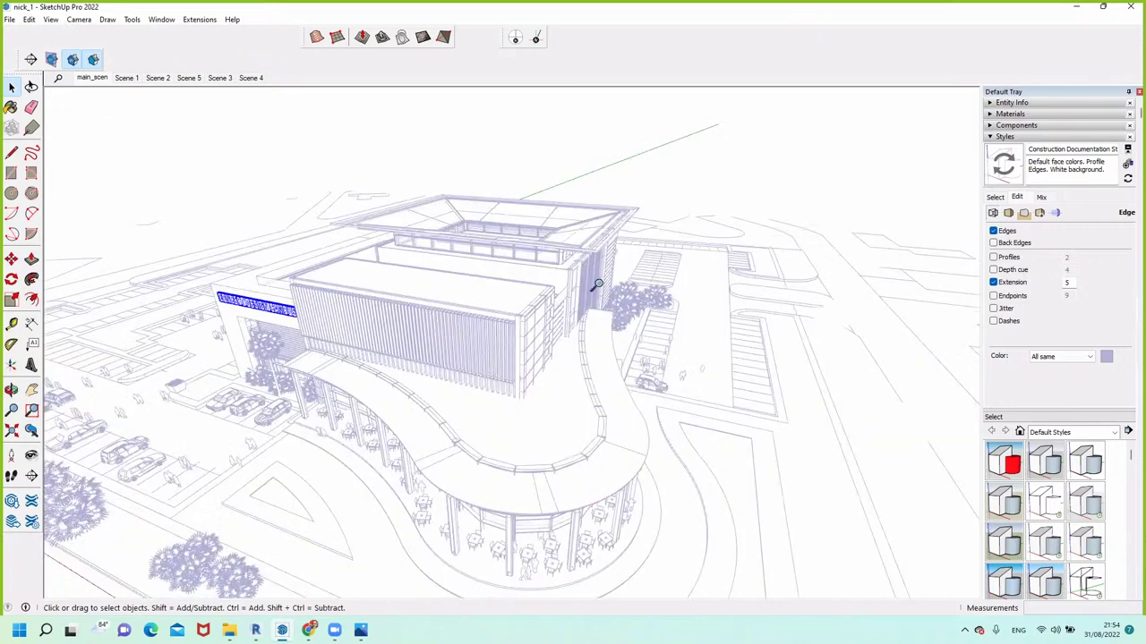
Start adjusting the camera's Field of View from the Camera menu
{"action": "key", "text": "alt+c"}
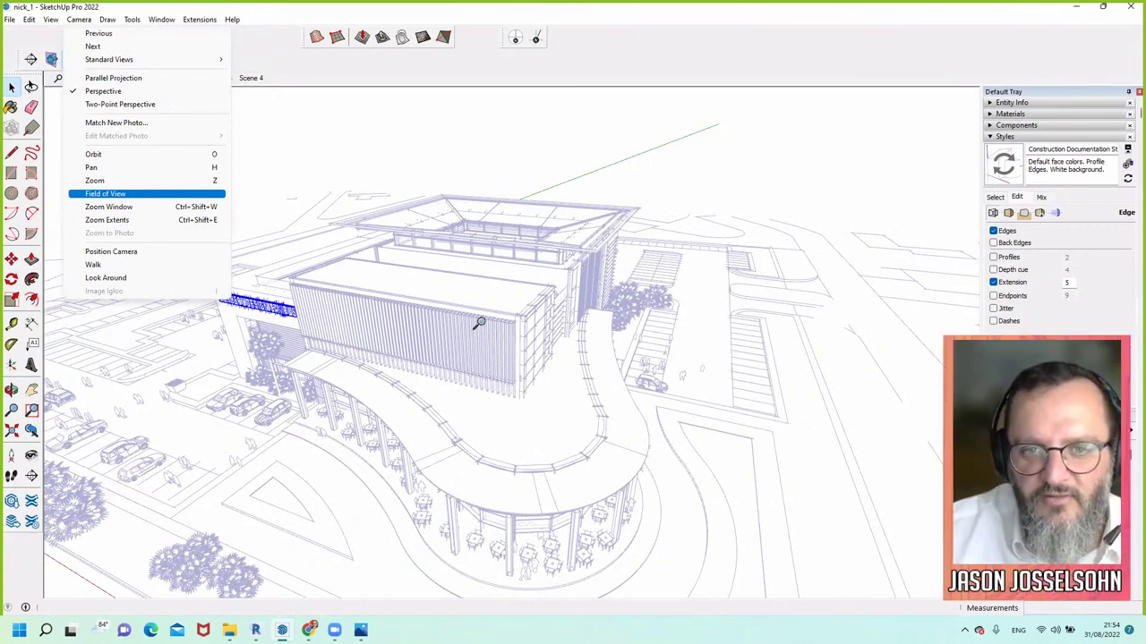
{"action": "key", "text": "Return"}
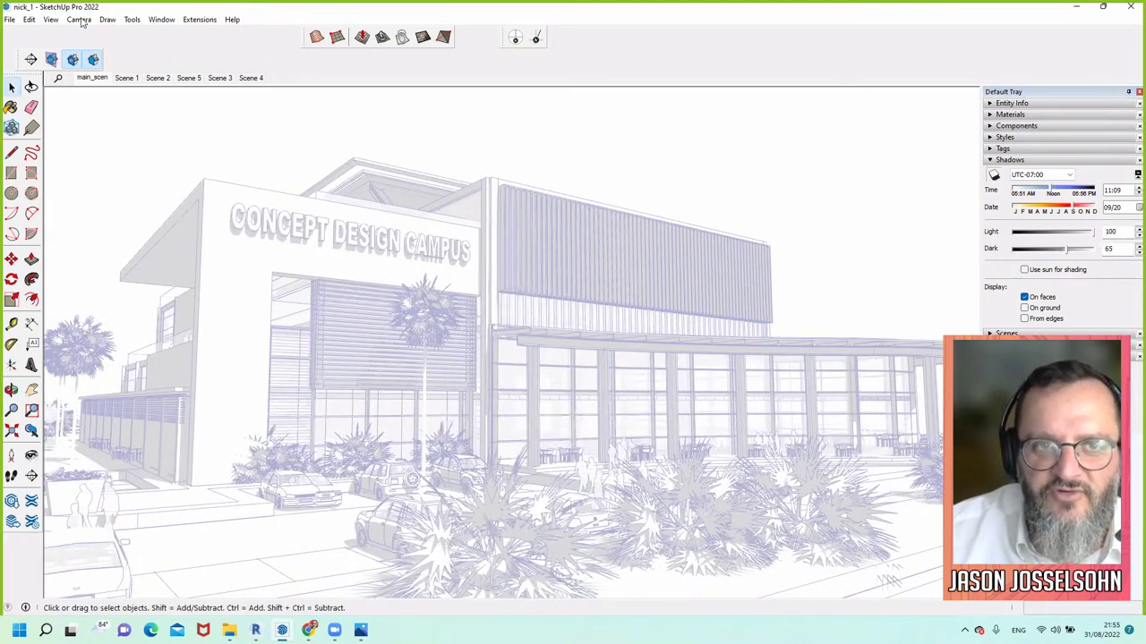
Switch through the scene tabs to the straight-on Front view
{"action": "left_click", "coordinate": [219, 78]}
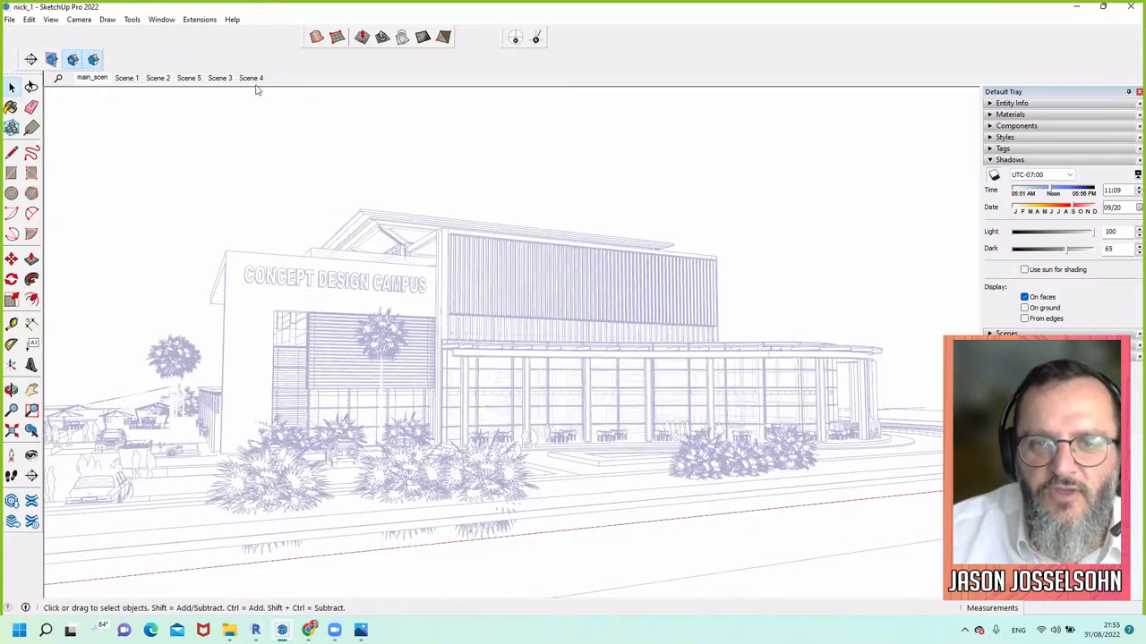
{"action": "left_click", "coordinate": [252, 80]}
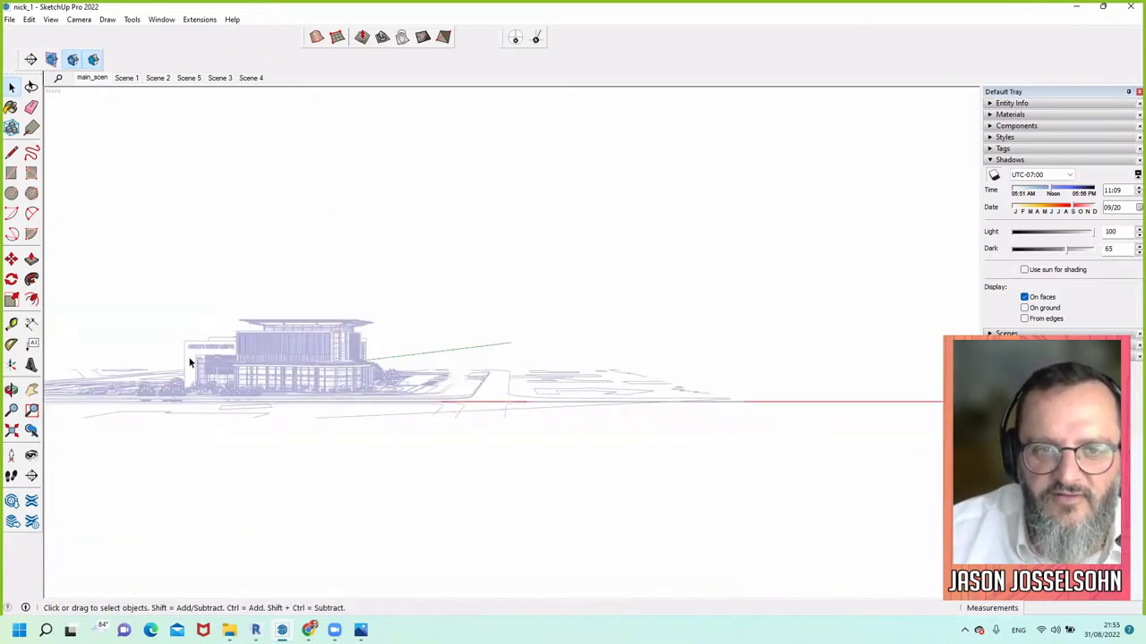
{"action": "left_click", "coordinate": [94, 78]}
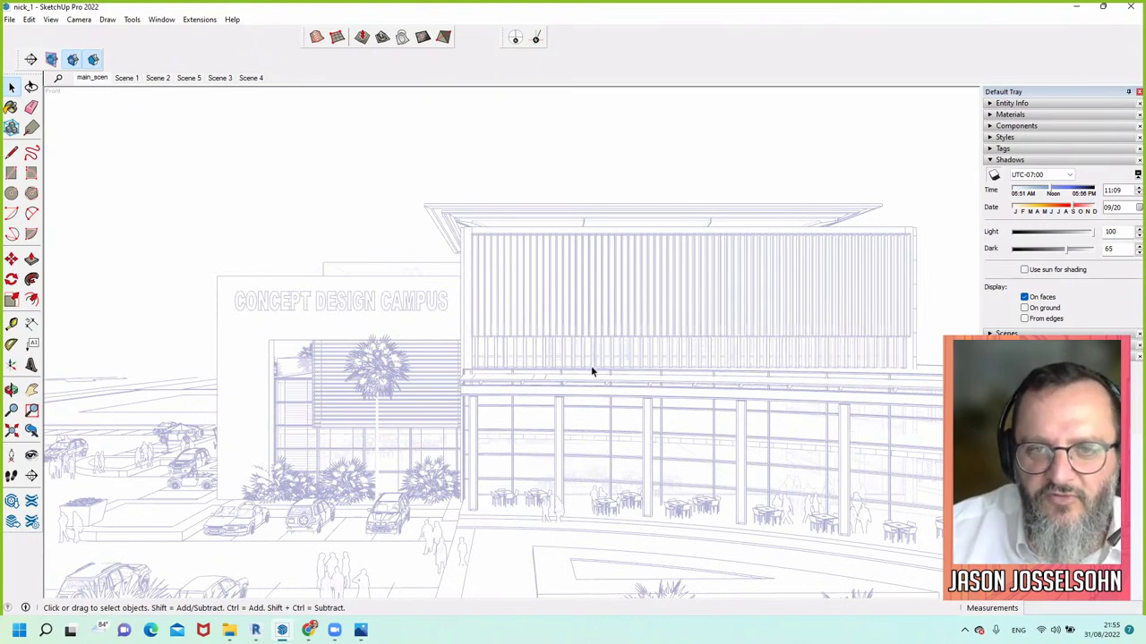
Set the camera to Parallel Projection and zoom to fit the front elevation
{"action": "key", "text": "alt+c"}
{"action": "key", "text": "Up"}
{"action": "key", "text": "Return"}
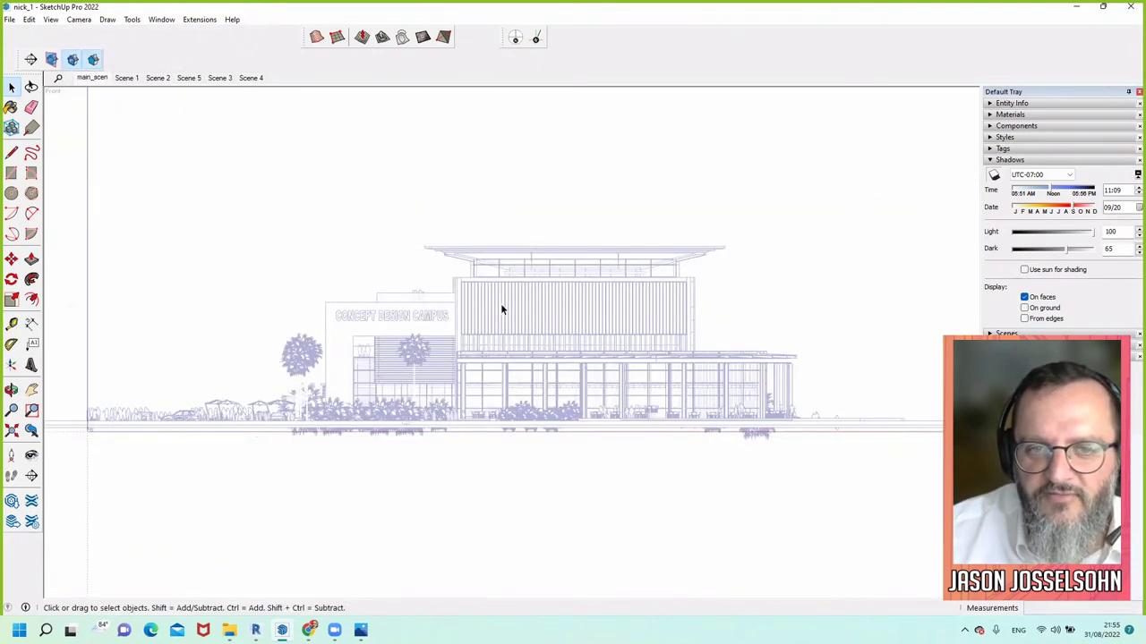
{"action": "scroll", "coordinate": [501, 307], "scroll_direction": "up", "scroll_amount": 1}
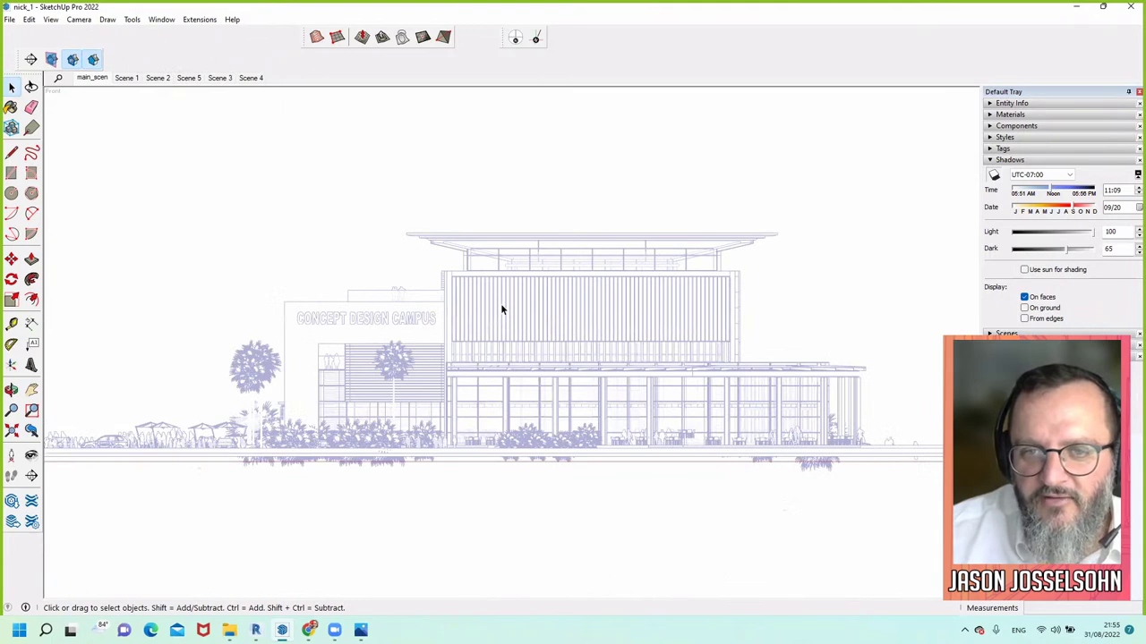
{"action": "scroll", "coordinate": [501, 309], "scroll_direction": "up", "scroll_amount": 1}
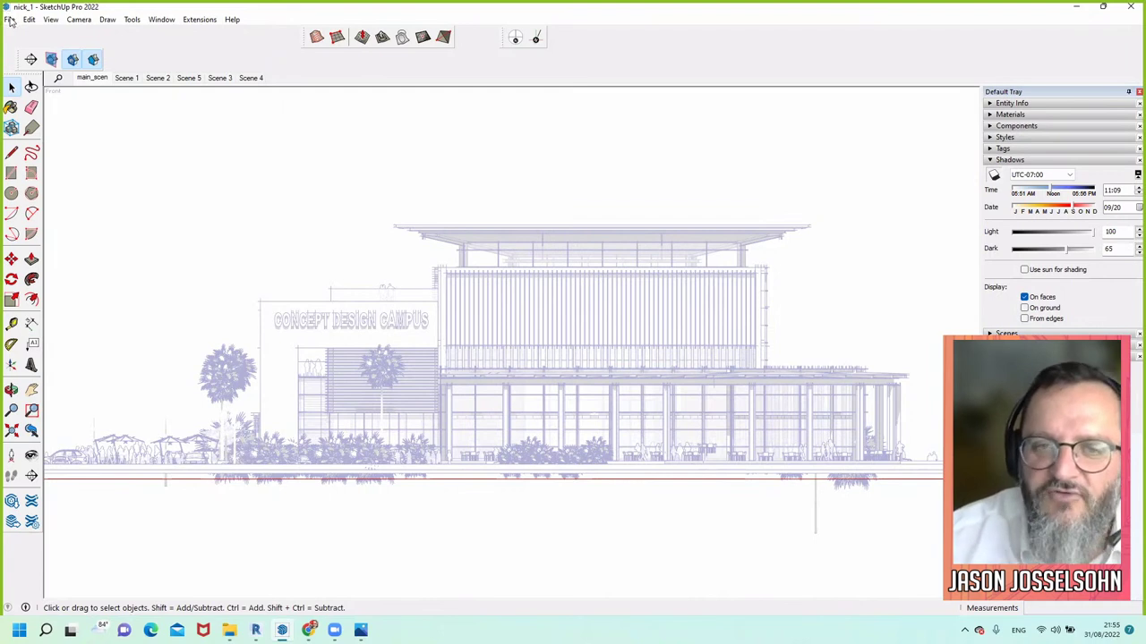
Export the front elevation as a 2D graphic named NICK_1 on the Desktop
{"action": "key", "text": "alt+f"}
{"action": "key", "text": "e"}
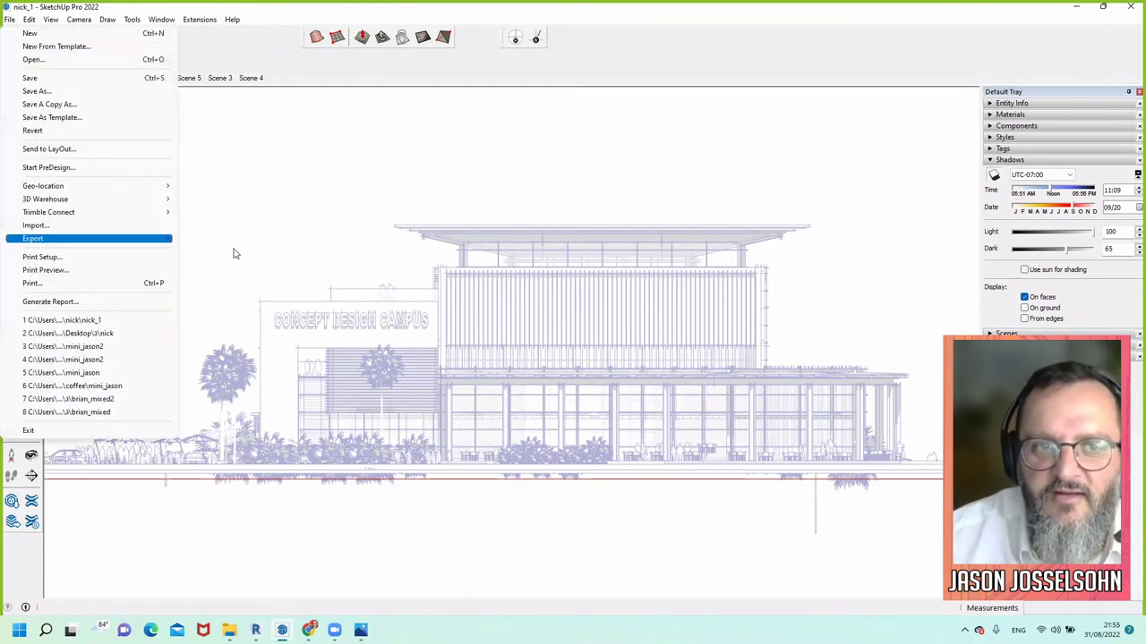
{"action": "left_click", "coordinate": [232, 253]}
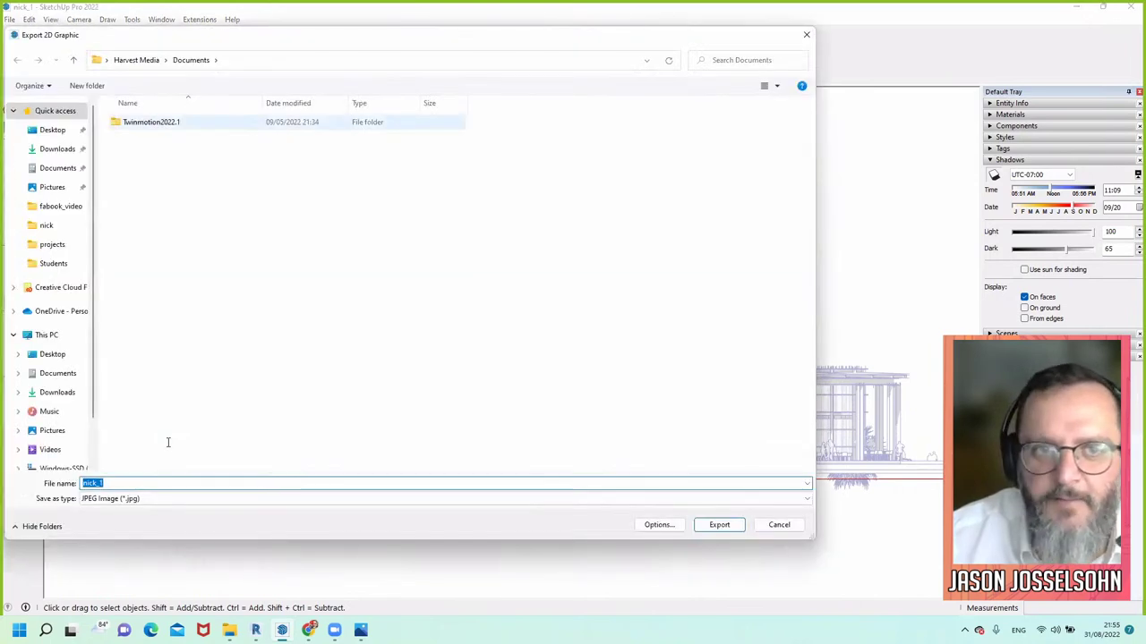
{"action": "left_click", "coordinate": [52, 130]}
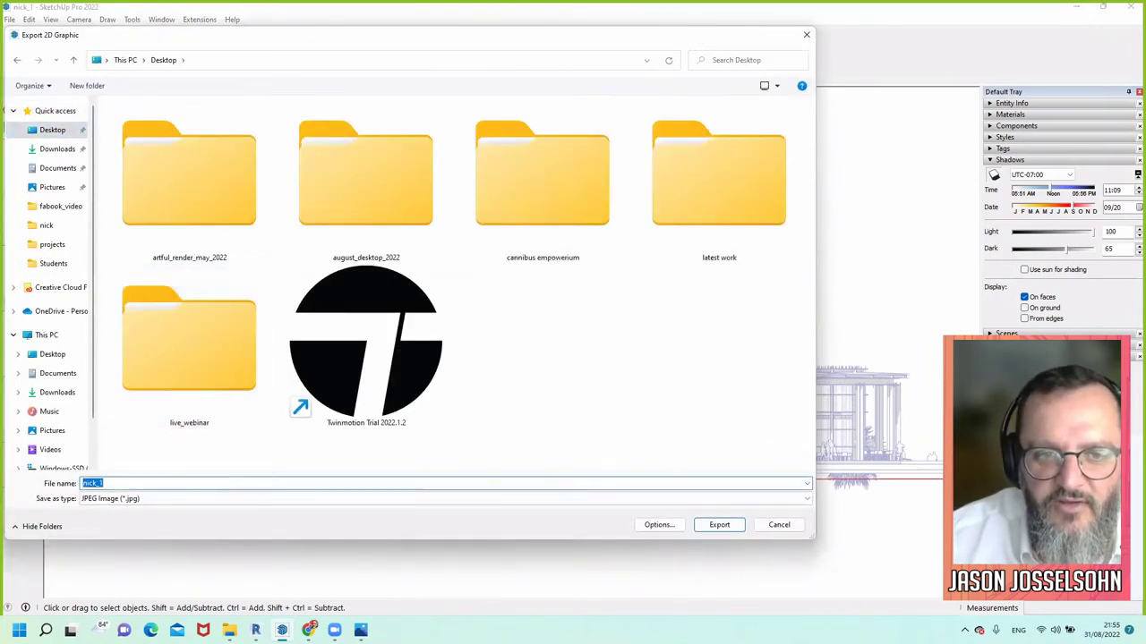
{"action": "type", "text": "NICK_1"}
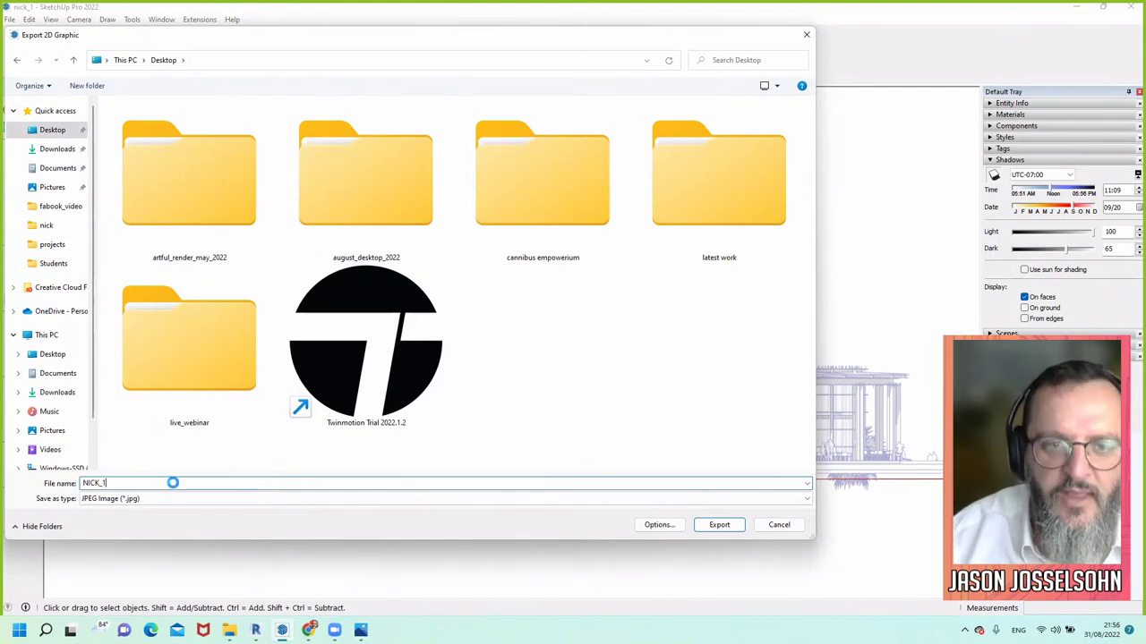
{"action": "key", "text": "Return"}
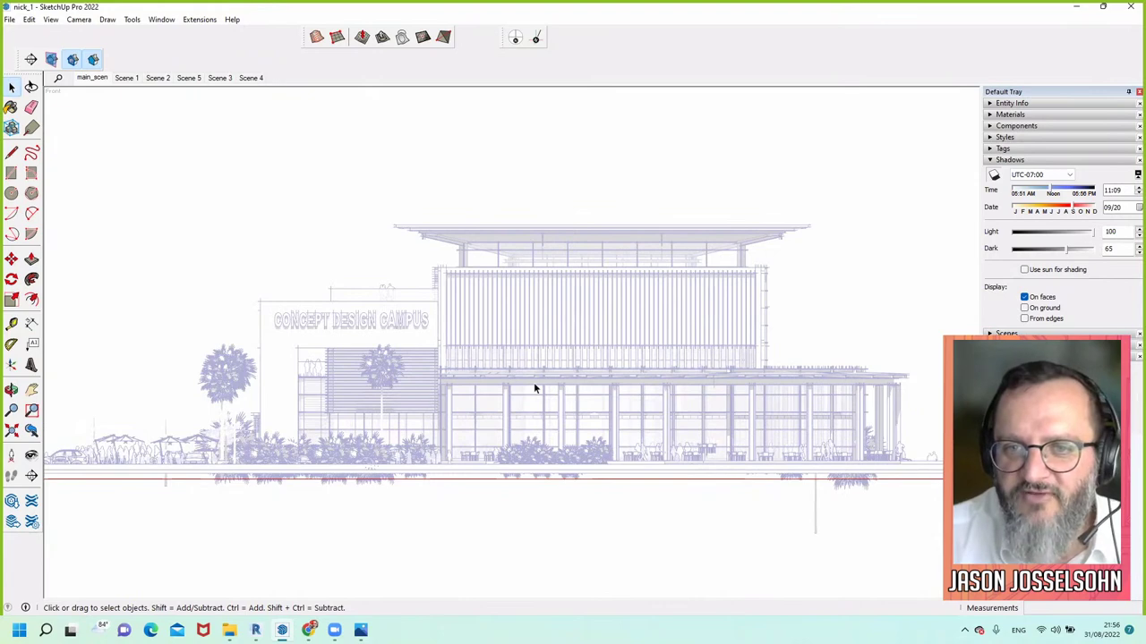
Orbit to an angled aerial view and export it as NICK_2
{"action": "middle_click_drag", "start_coordinate": [421, 239], "coordinate": [271, 151]}
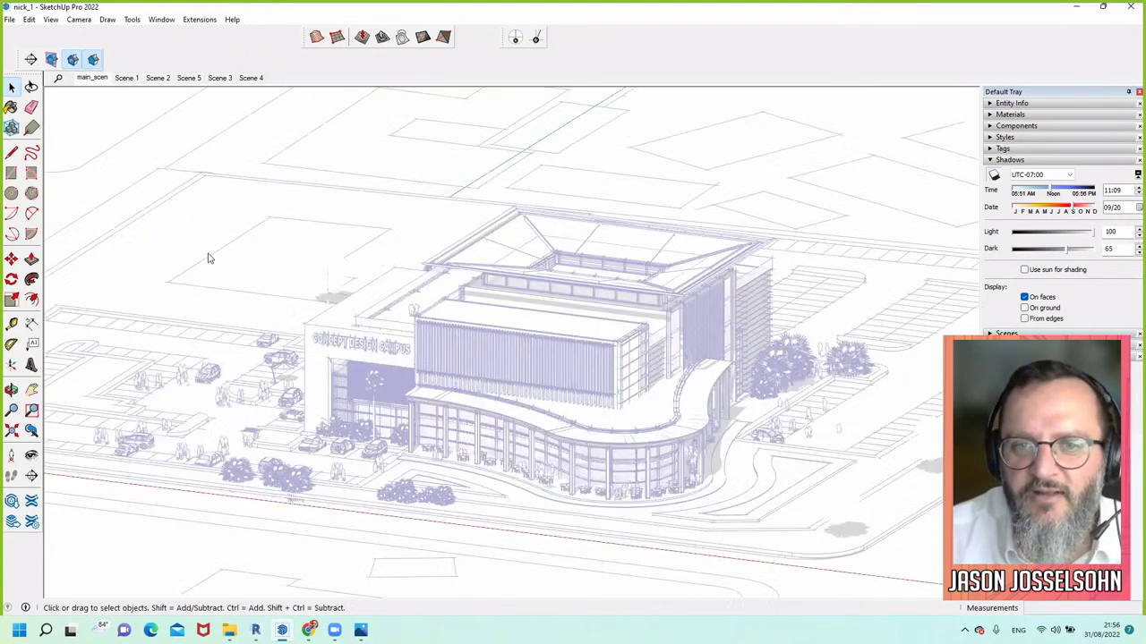
{"action": "key", "text": "ctrl+shift+e"}
{"action": "left_click", "coordinate": [117, 485]}
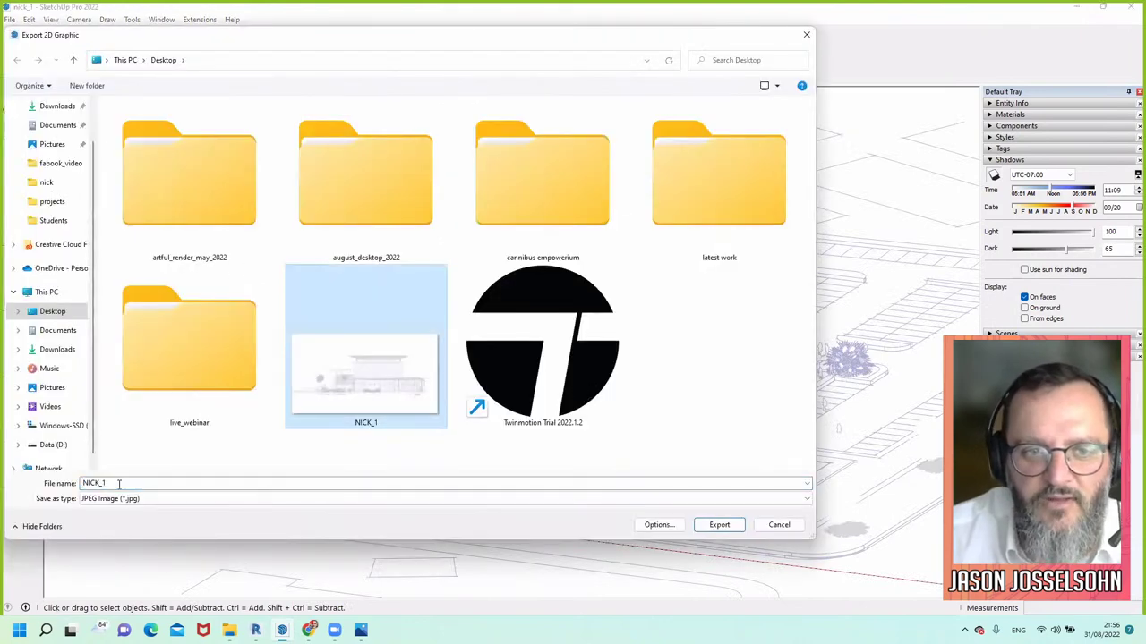
{"action": "double_click", "coordinate": [104, 482]}
{"action": "left_click_drag", "start_coordinate": [99, 483], "coordinate": [117, 483]}
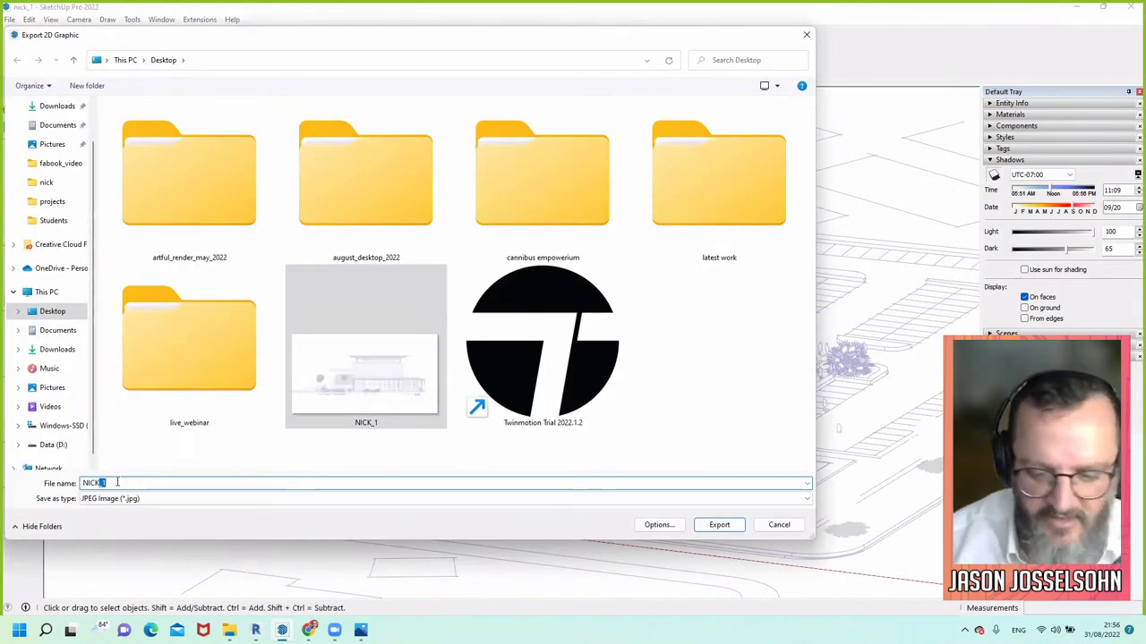
{"action": "type", "text": "_2"}
{"action": "key", "text": "Return"}
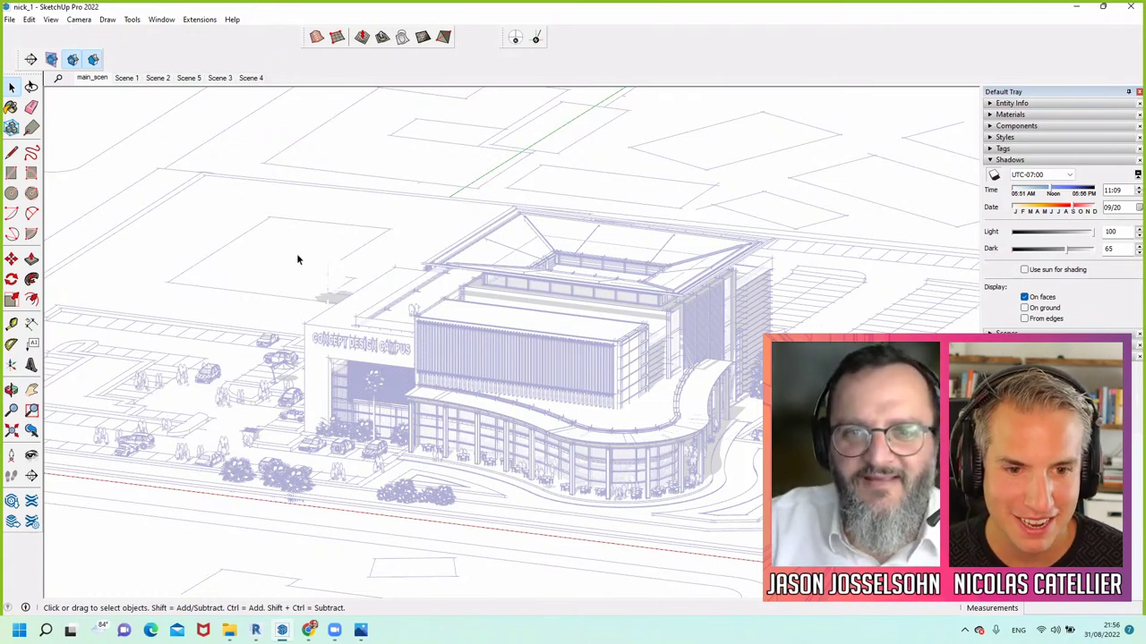
Switch the camera back to Perspective and orbit and zoom to an aerial view of the site
{"action": "left_click", "coordinate": [79, 19]}
{"action": "left_click", "coordinate": [107, 80]}
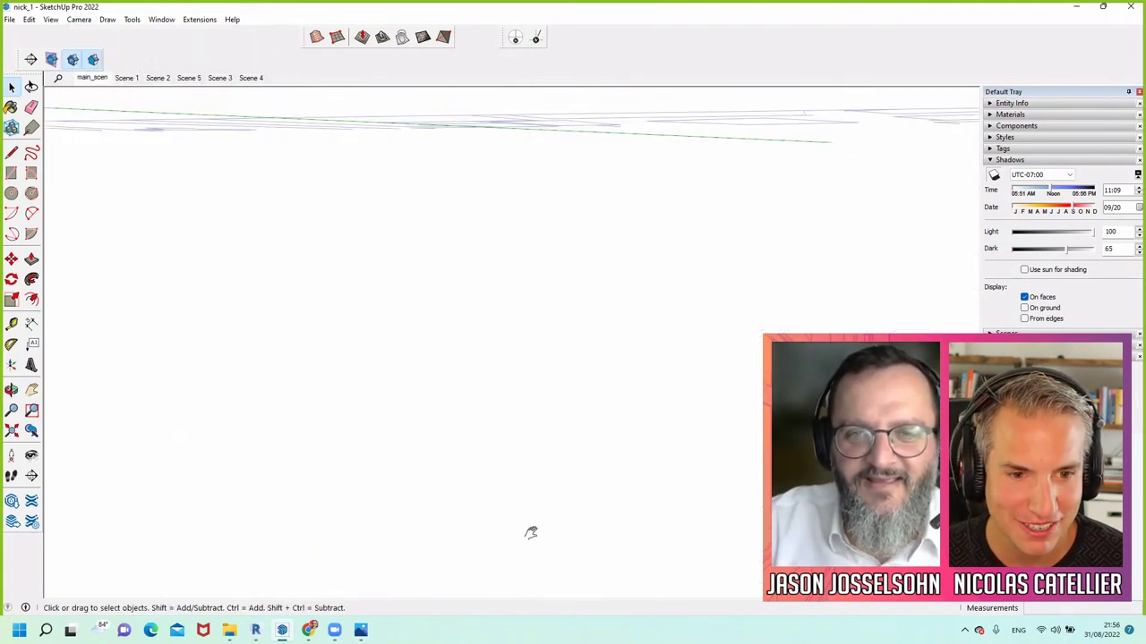
{"action": "middle_click_drag", "start_coordinate": [522, 504], "coordinate": [499, 447]}
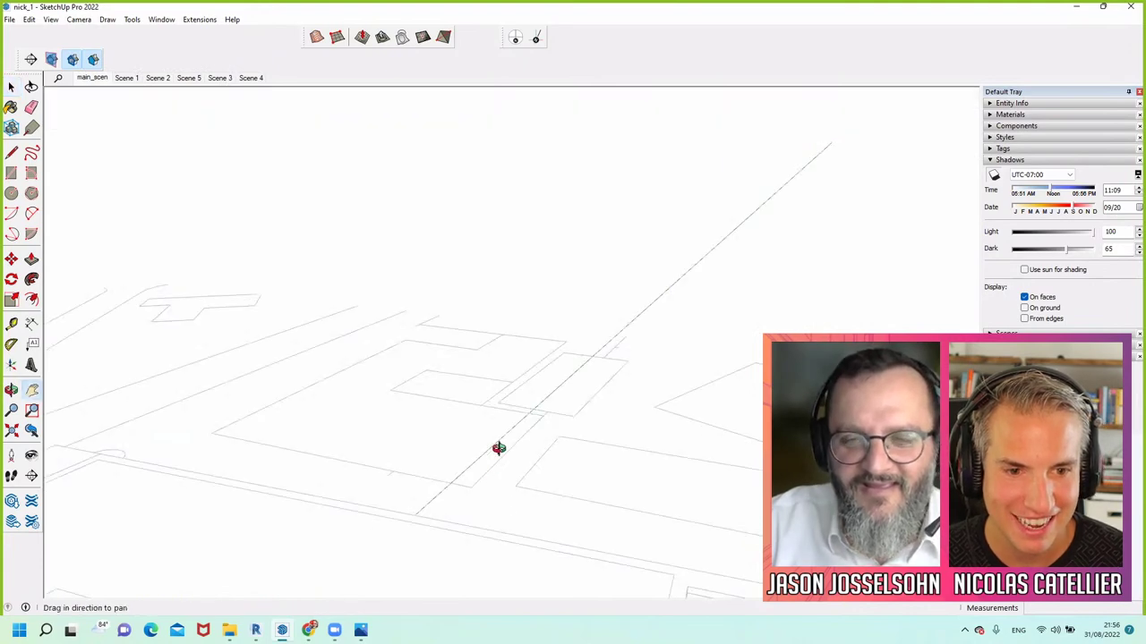
{"action": "scroll", "coordinate": [483, 550], "scroll_direction": "down", "scroll_amount": 5}
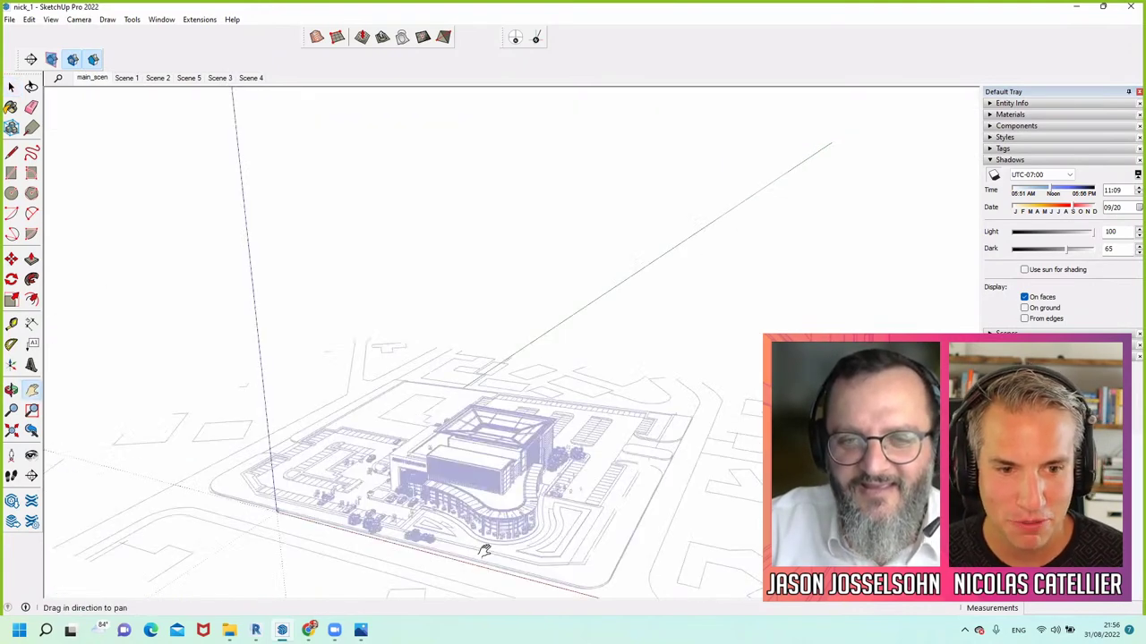
{"action": "scroll", "coordinate": [483, 551], "scroll_direction": "up", "scroll_amount": 3}
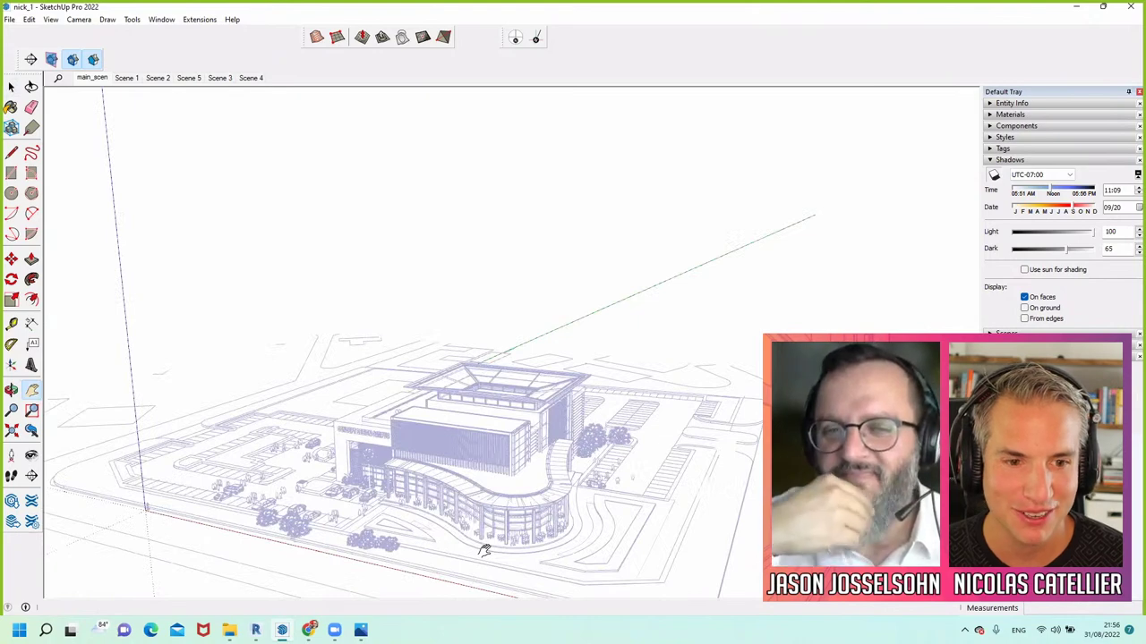
{"action": "scroll", "coordinate": [504, 495], "scroll_direction": "up", "scroll_amount": 3}
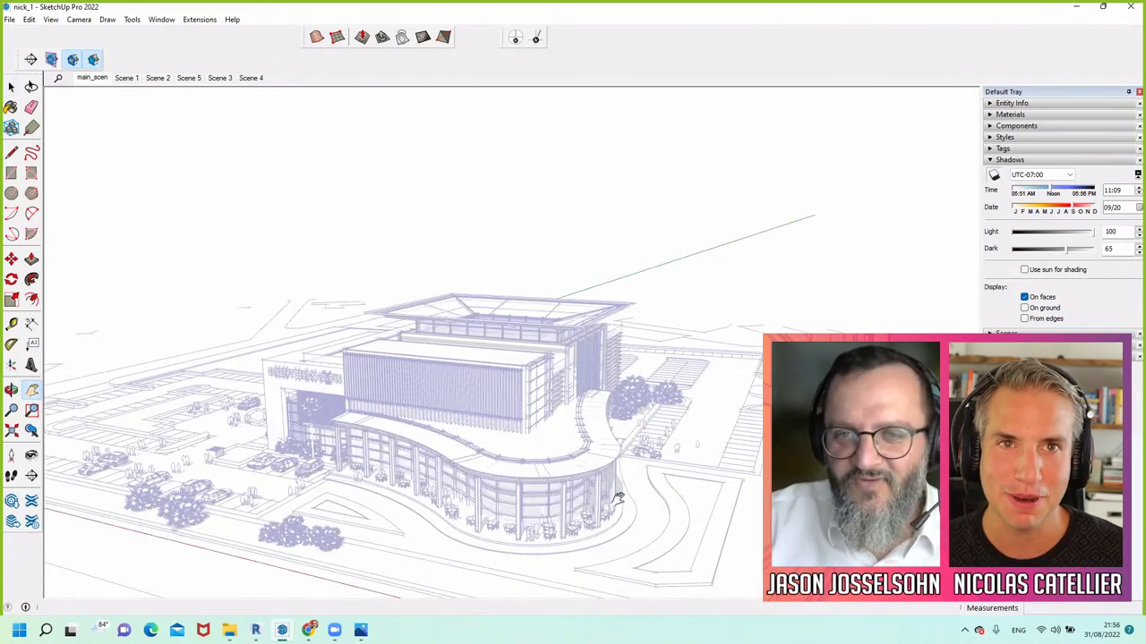
{"action": "middle_click_drag", "start_coordinate": [617, 499], "coordinate": [617, 499]}
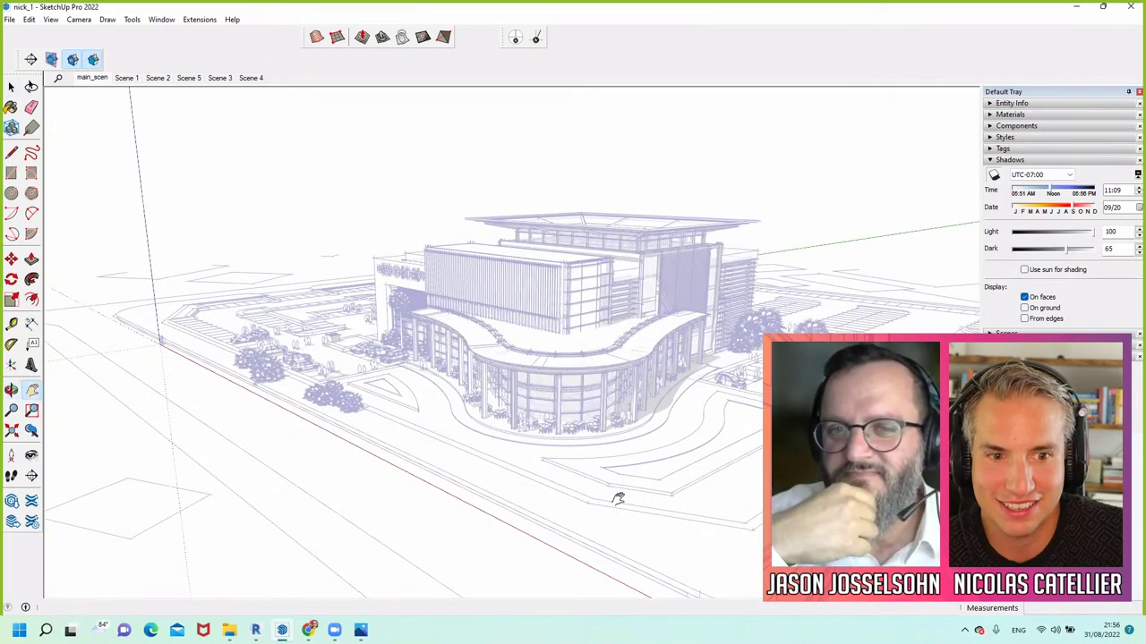
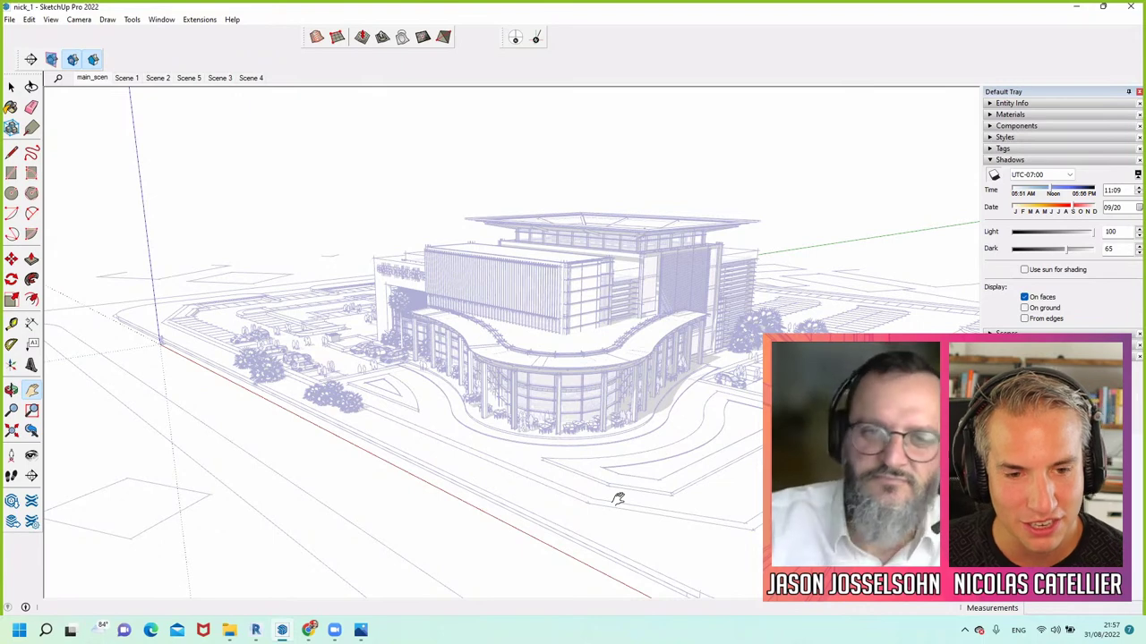
Orbit and scroll-zoom from the aerial overview down to eye level at the curved glass façade
{"action": "key", "text": "o"}
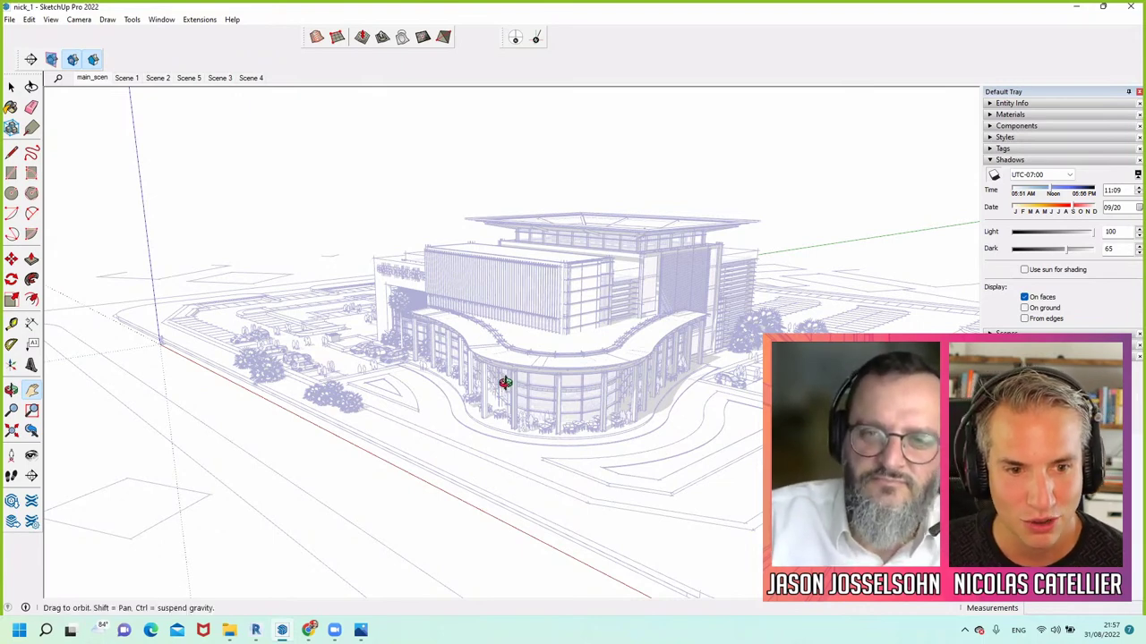
{"action": "left_click_drag", "start_coordinate": [544, 309], "coordinate": [583, 309], "text": "shift"}
{"action": "scroll", "coordinate": [582, 311], "scroll_direction": "up", "scroll_amount": 2}
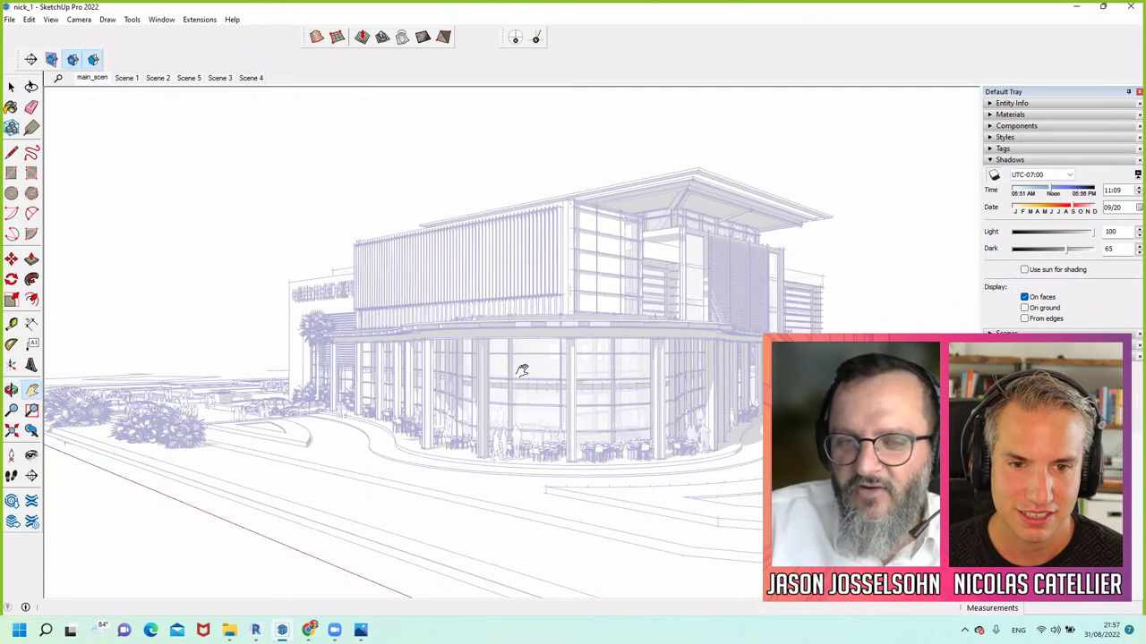
{"action": "scroll", "coordinate": [448, 414], "scroll_direction": "down", "scroll_amount": 1}
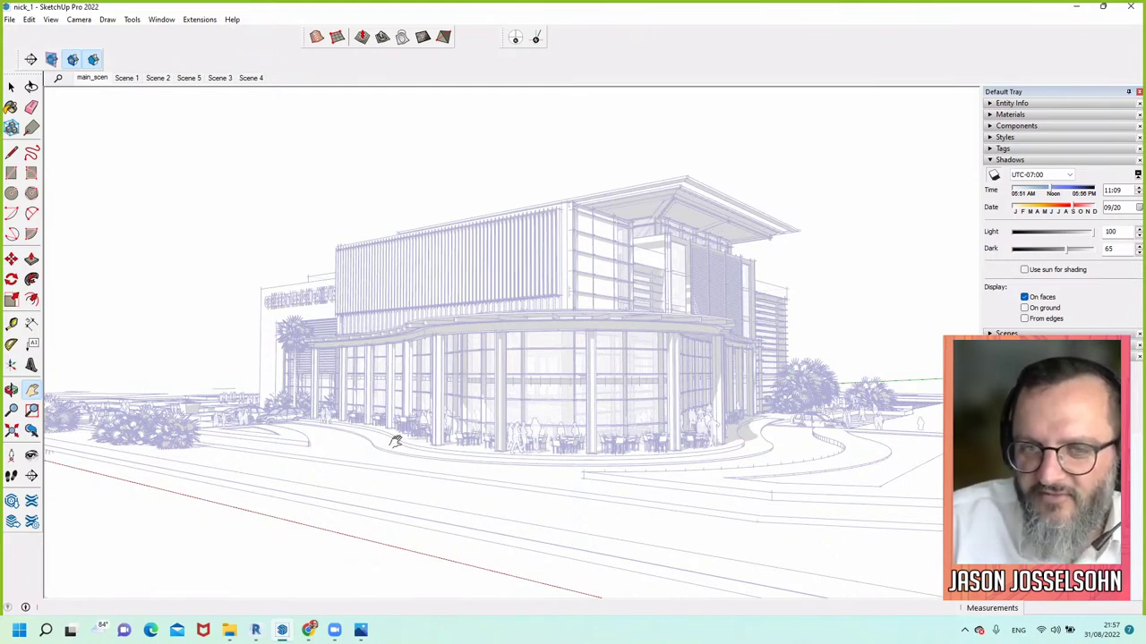
{"action": "scroll", "coordinate": [291, 381], "scroll_direction": "up", "scroll_amount": 2}
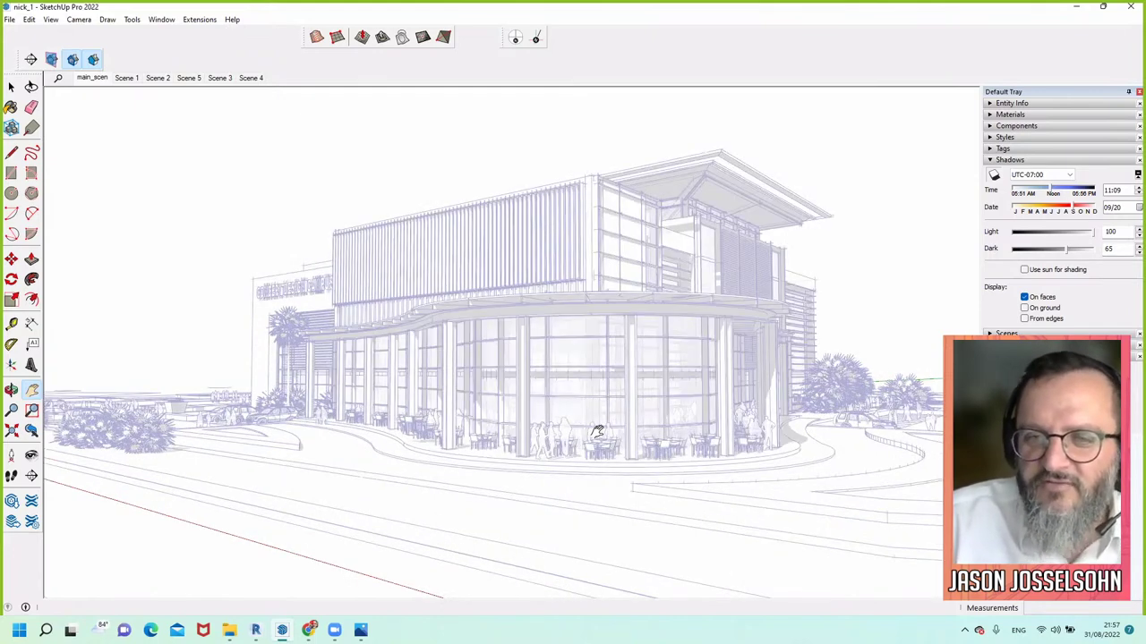
{"action": "key", "text": "o"}
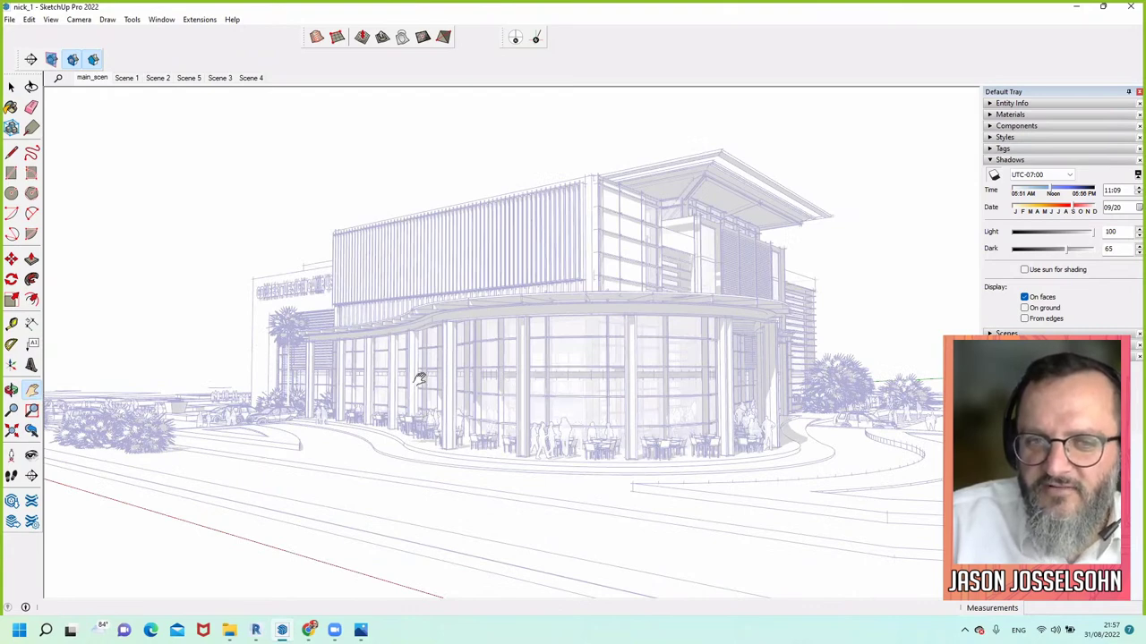
{"action": "scroll", "coordinate": [420, 376], "scroll_direction": "down", "scroll_amount": 1}
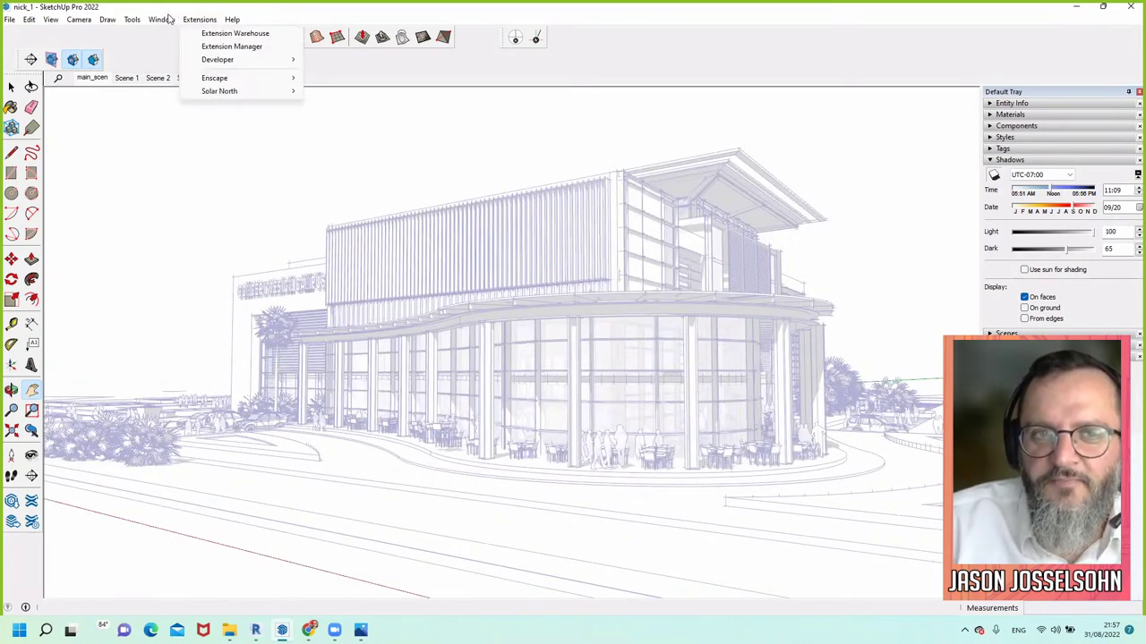
Open 3D Warehouse maximized, search for BICYCLE and list the bicycle collections
{"action": "mouse_move", "coordinate": [171, 22]}
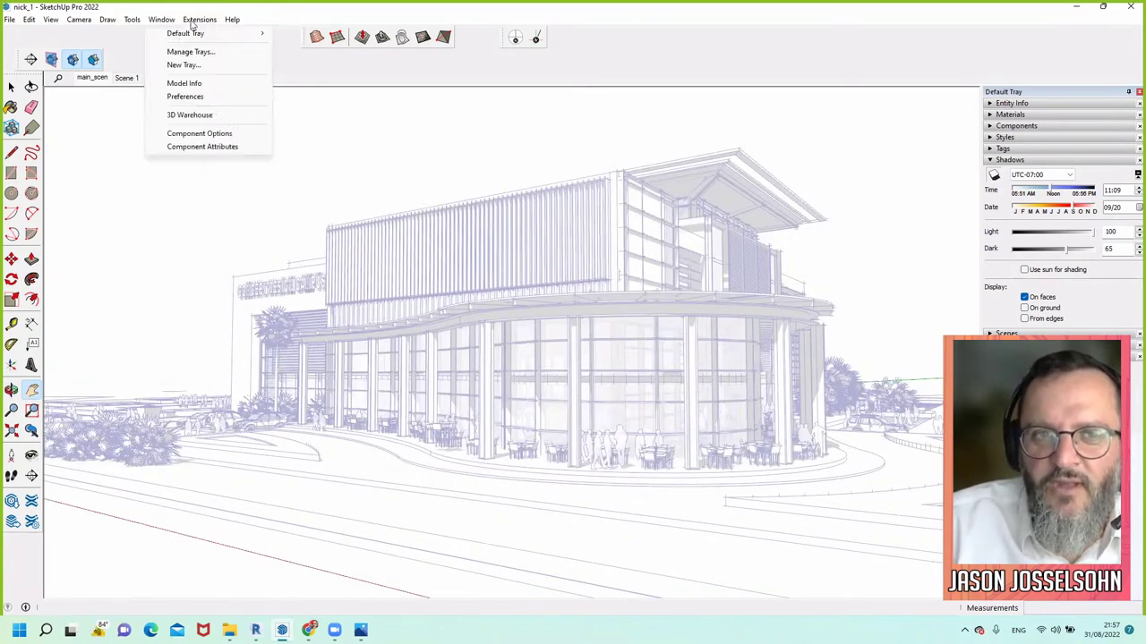
{"action": "left_click", "coordinate": [208, 115]}
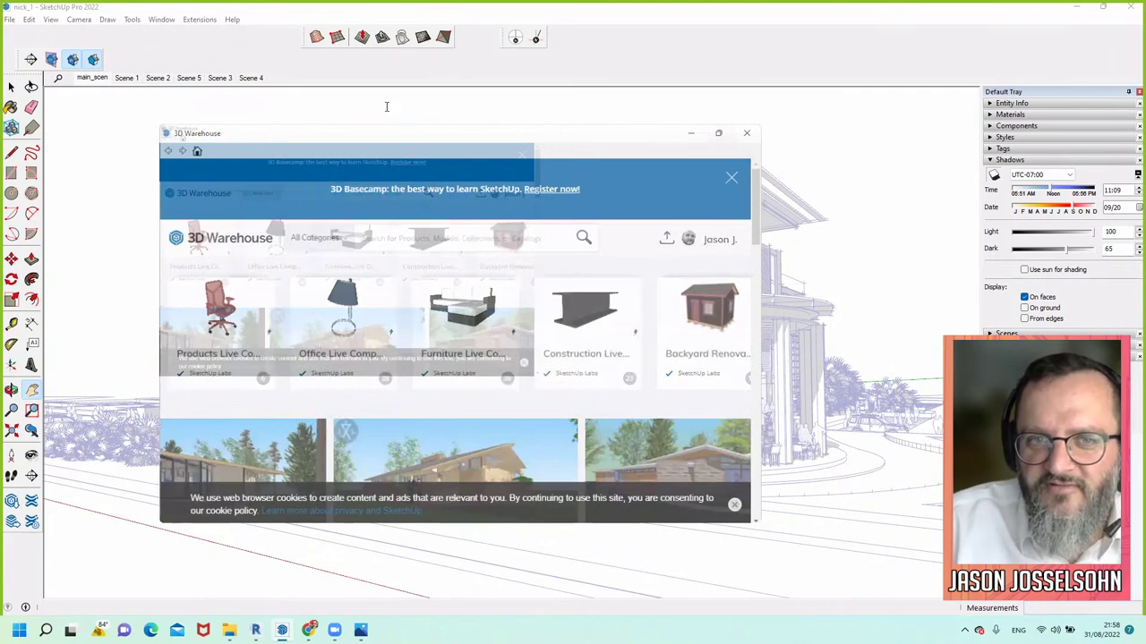
{"action": "left_click", "coordinate": [710, 136]}
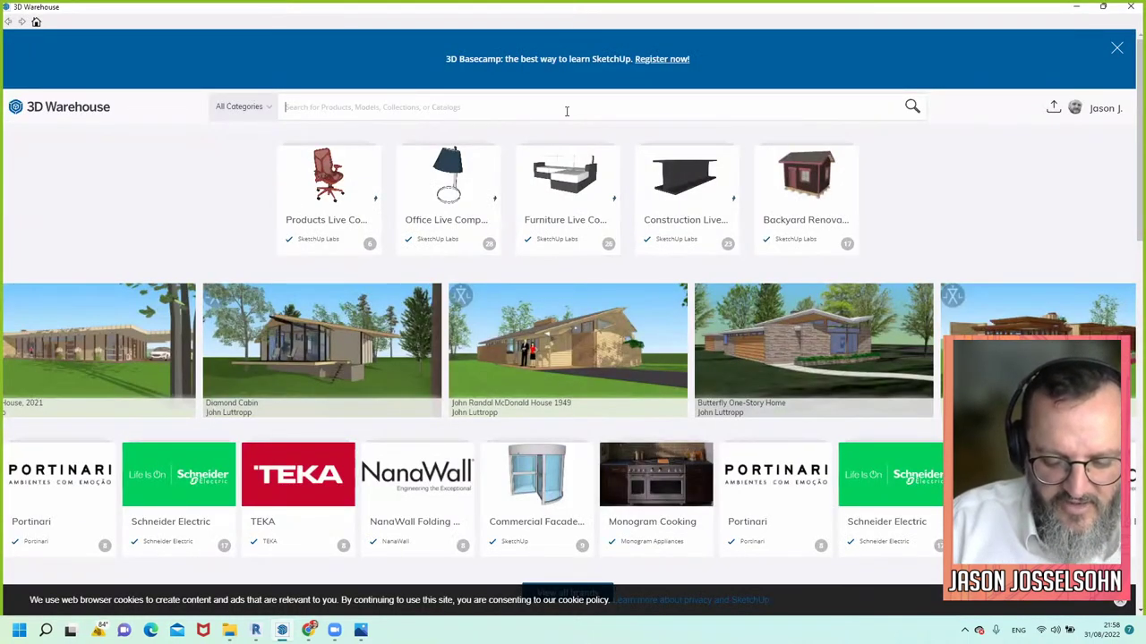
{"action": "type", "text": "BICYCLE"}
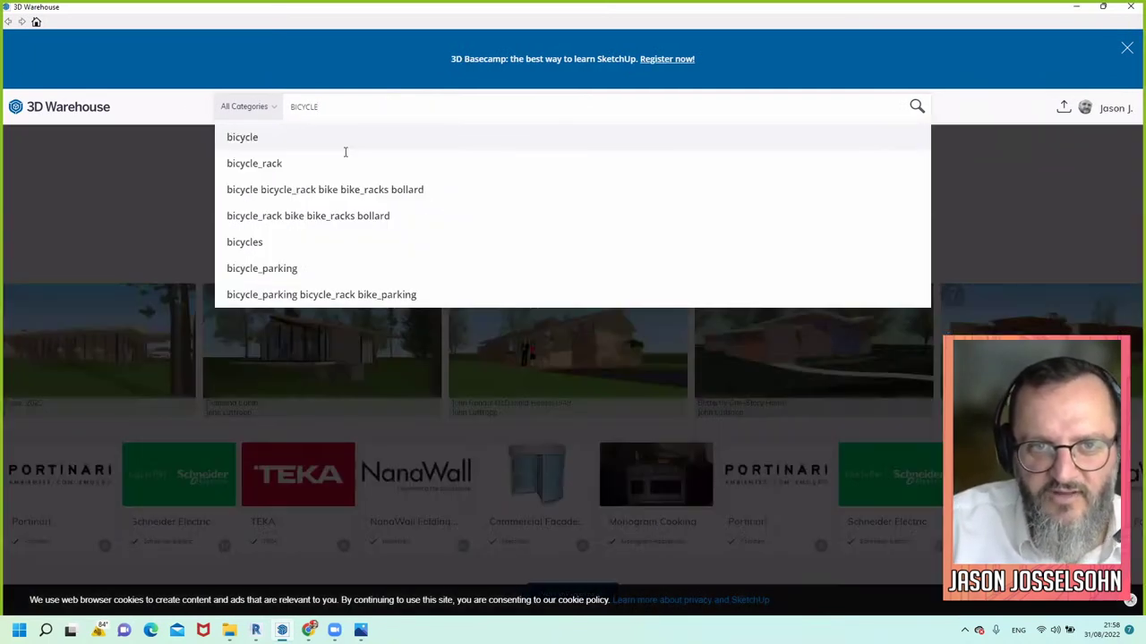
{"action": "left_click", "coordinate": [259, 138]}
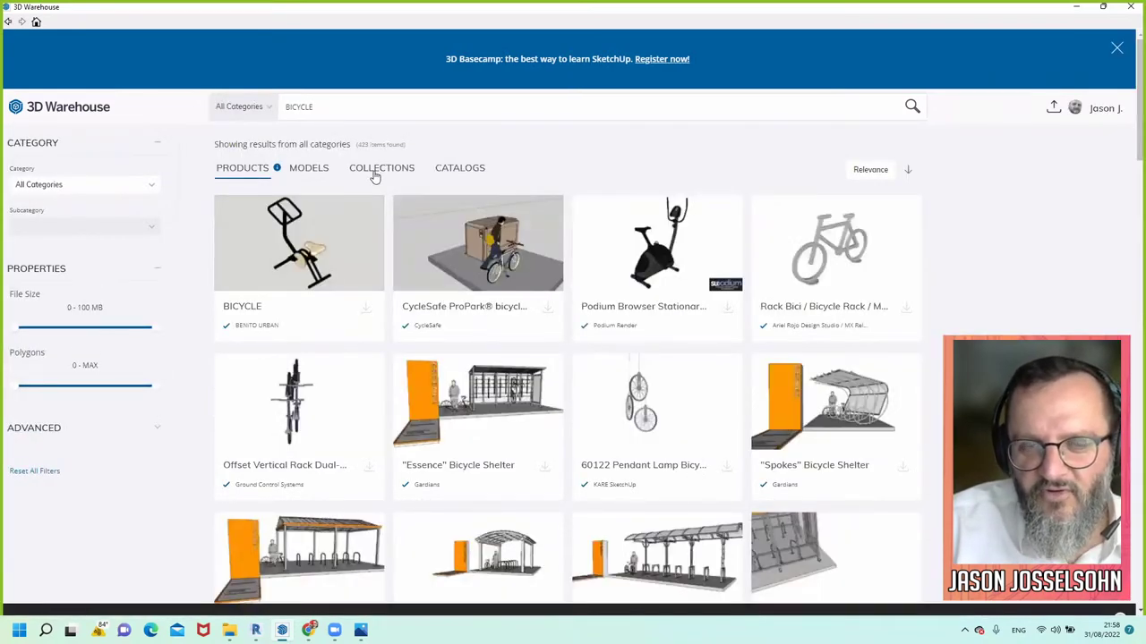
{"action": "left_click", "coordinate": [380, 170]}
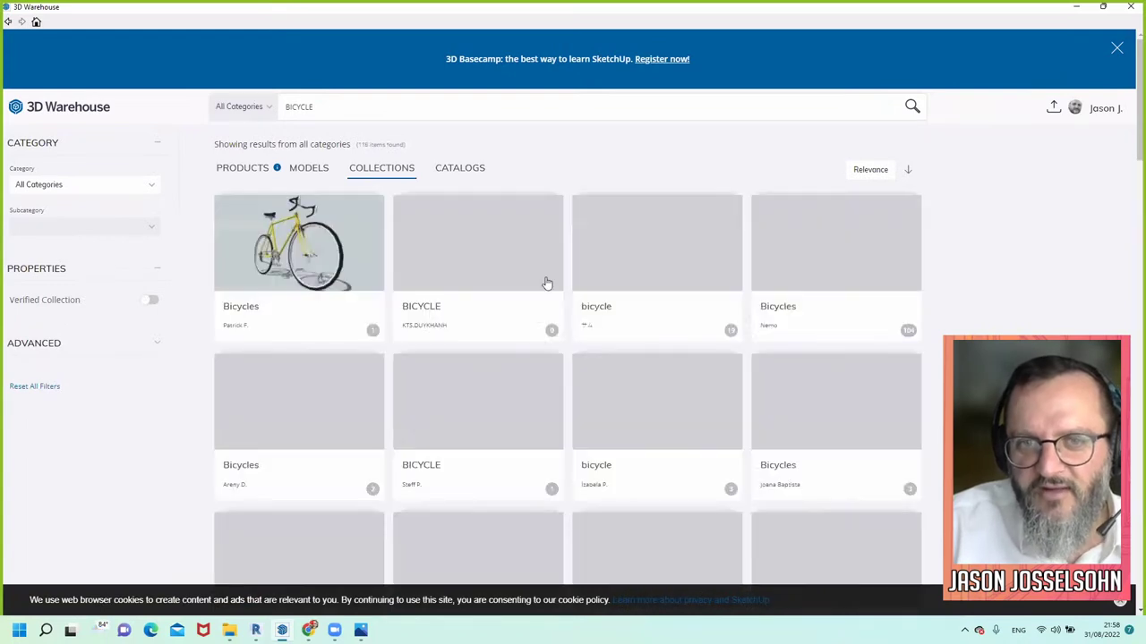
Open the pale-blue bicycle collection and load the middle road bike directly into the model
{"action": "scroll", "coordinate": [541, 279], "scroll_direction": "down", "scroll_amount": 1}
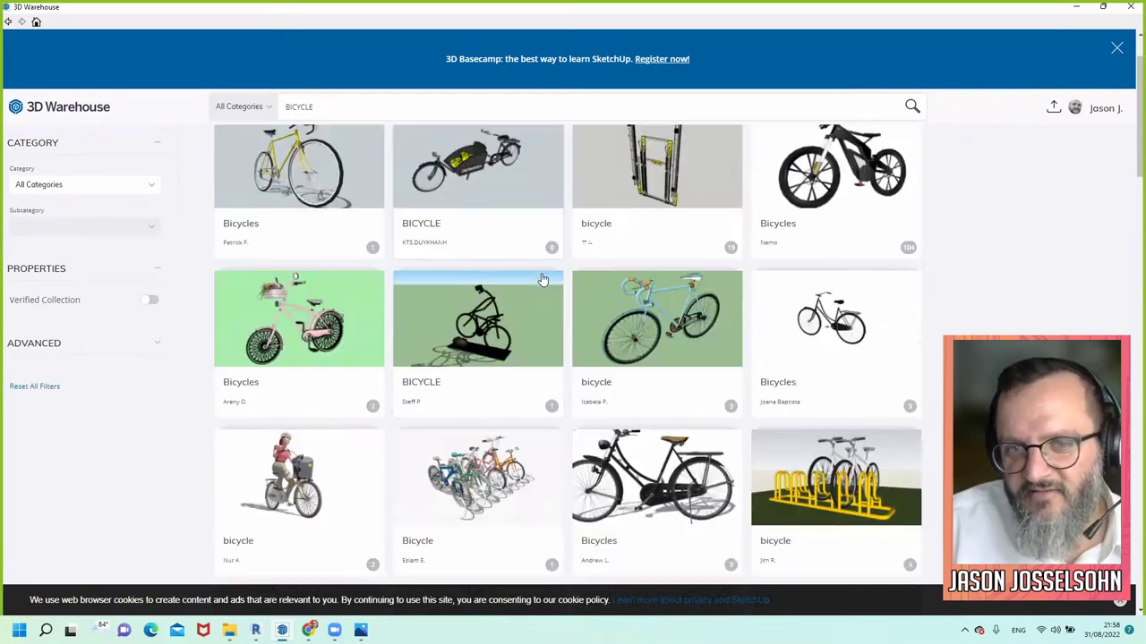
{"action": "scroll", "coordinate": [497, 298], "scroll_direction": "down", "scroll_amount": 1}
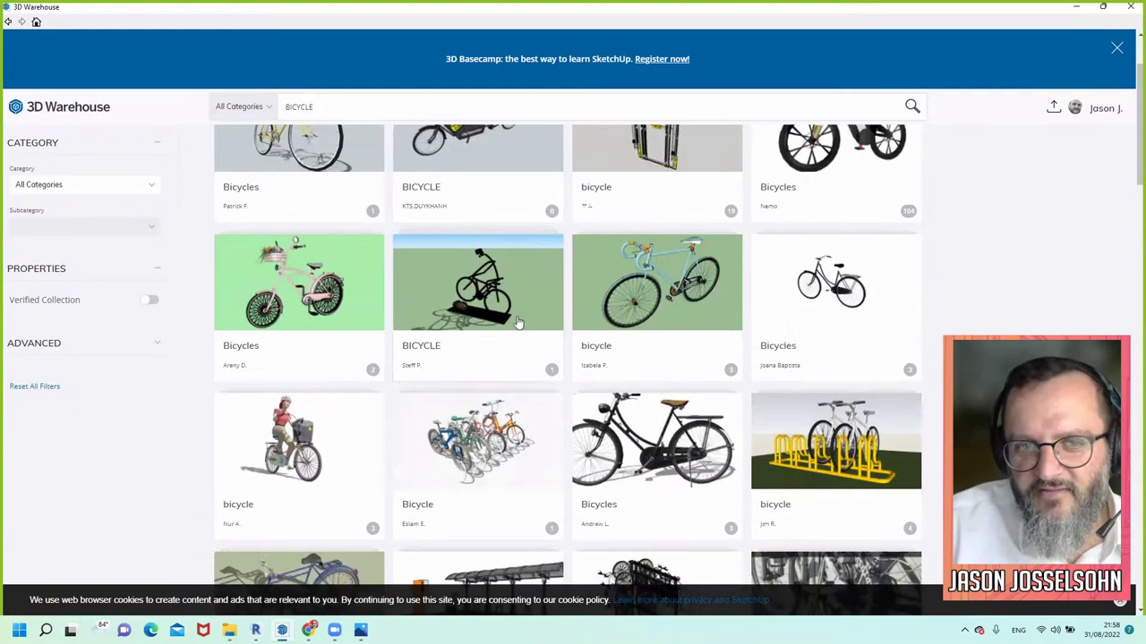
{"action": "left_click", "coordinate": [518, 323]}
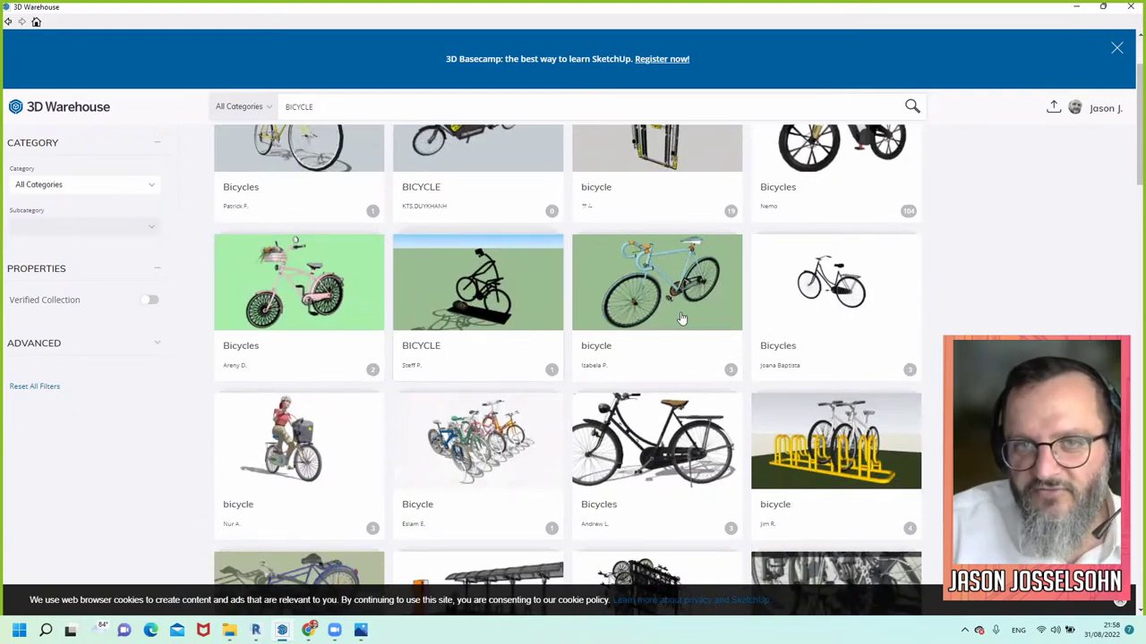
{"action": "scroll", "coordinate": [678, 417], "scroll_direction": "up", "scroll_amount": 1}
{"action": "scroll", "coordinate": [676, 419], "scroll_direction": "up", "scroll_amount": 1}
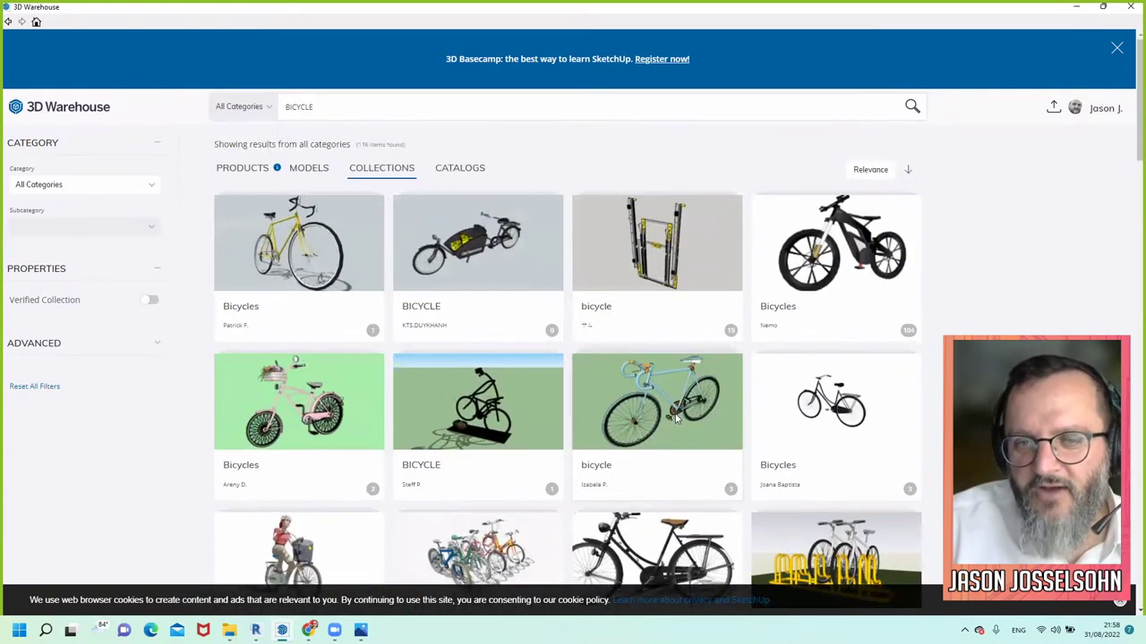
{"action": "left_click", "coordinate": [617, 392]}
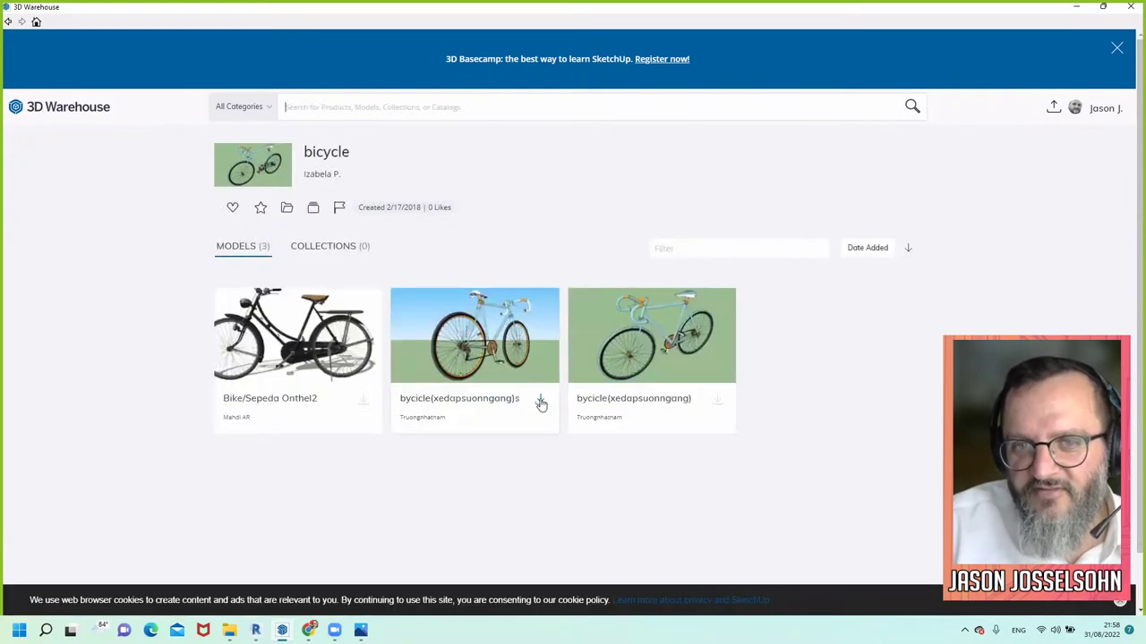
{"action": "left_click", "coordinate": [540, 402]}
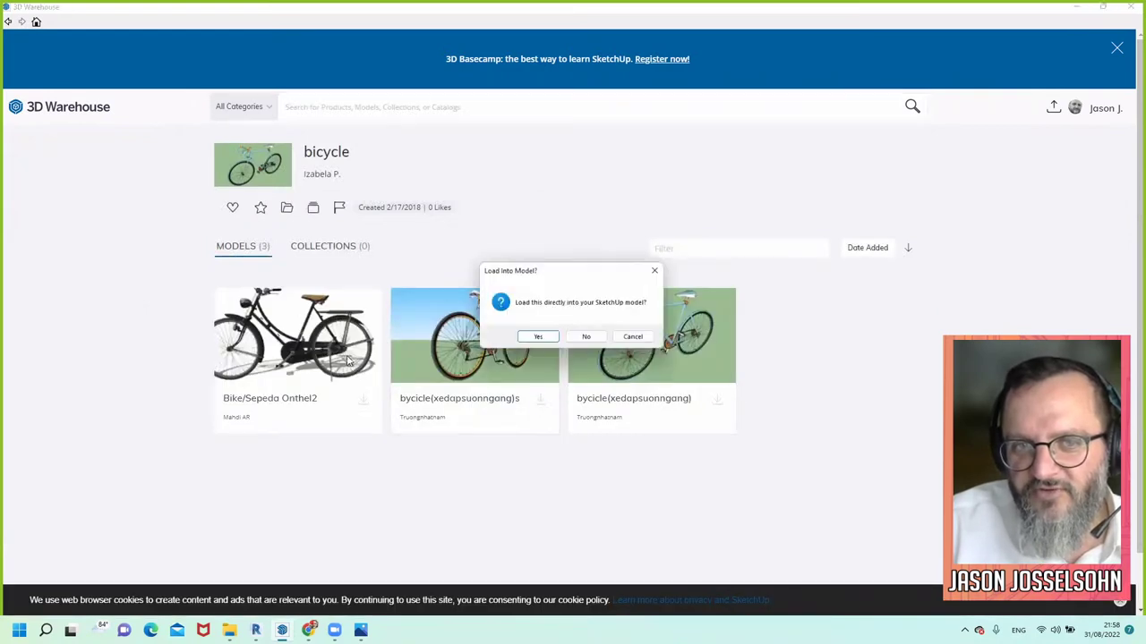
{"action": "left_click", "coordinate": [537, 340]}
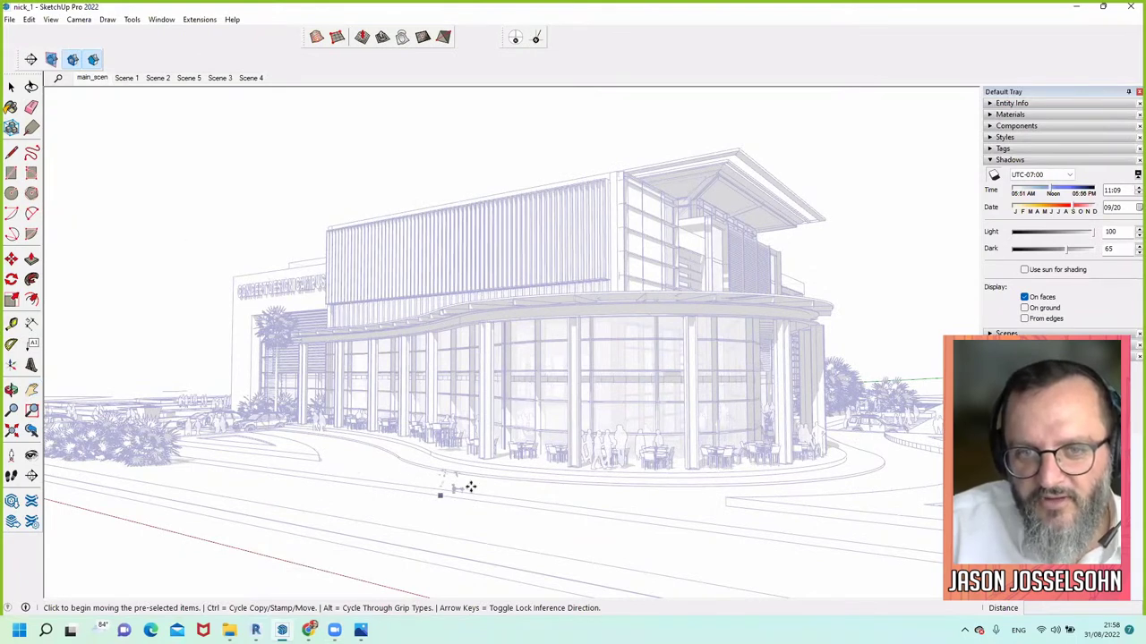
Zoom in and frame the view closely around the placed road bicycle
{"action": "scroll", "coordinate": [459, 484], "scroll_direction": "up", "scroll_amount": 2}
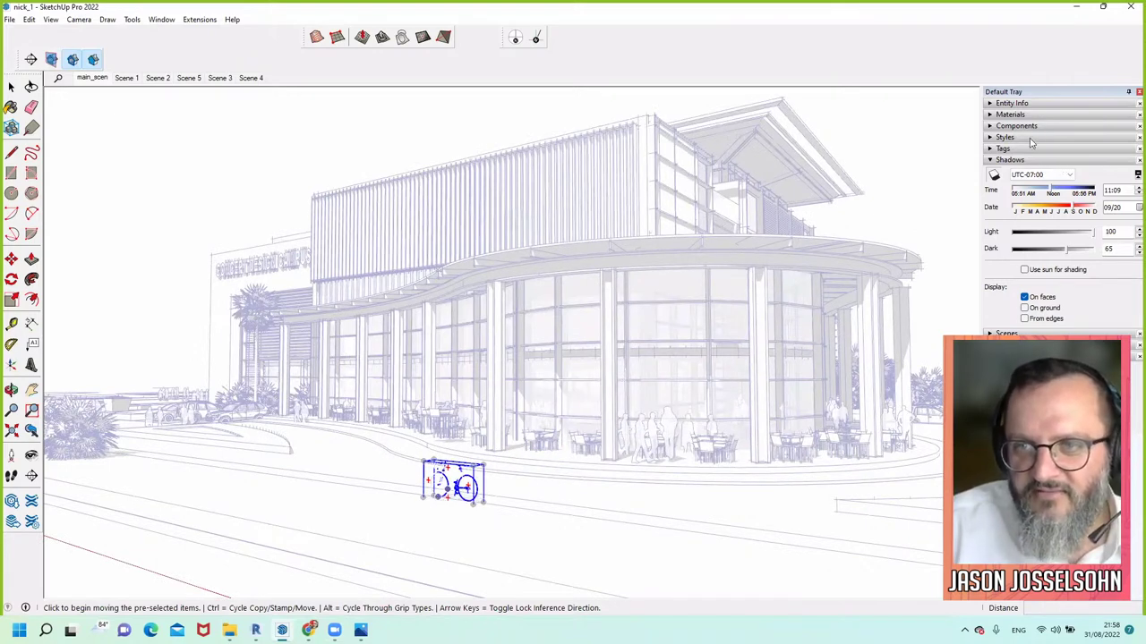
{"action": "key", "text": "shift+z"}
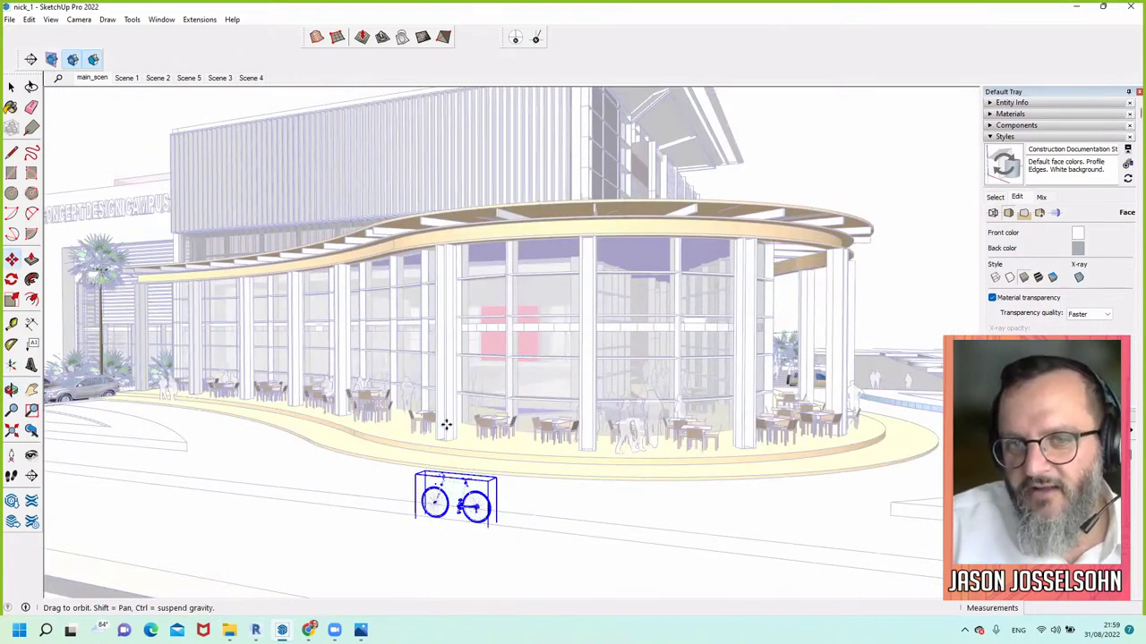
{"action": "scroll", "coordinate": [445, 424], "scroll_direction": "down", "scroll_amount": 5}
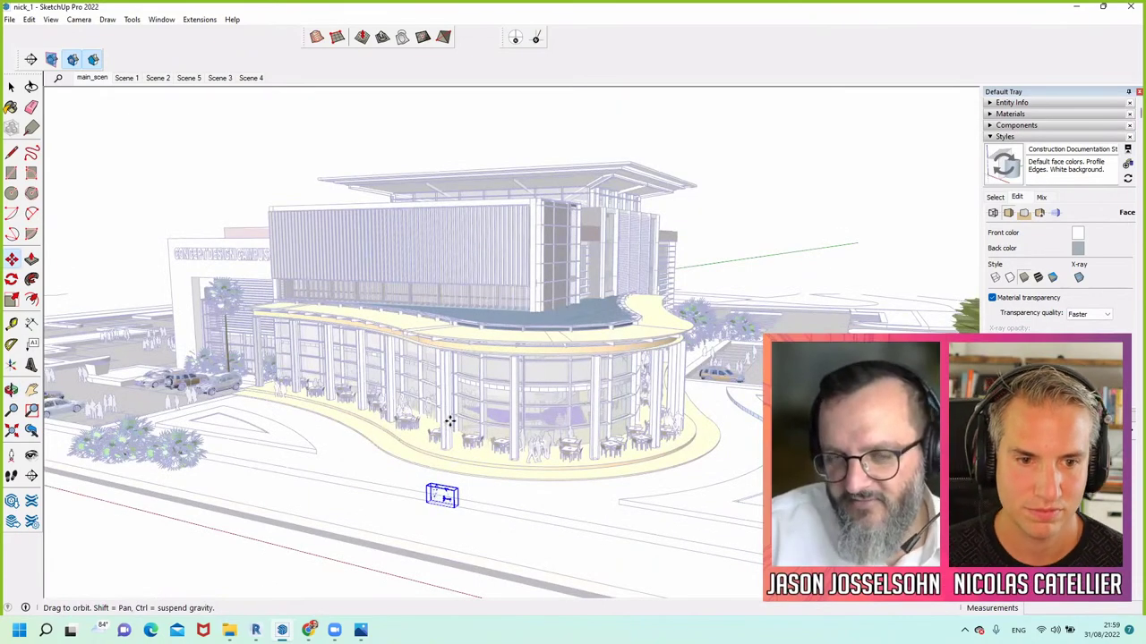
{"action": "middle_click_drag", "start_coordinate": [449, 422], "coordinate": [449, 421]}
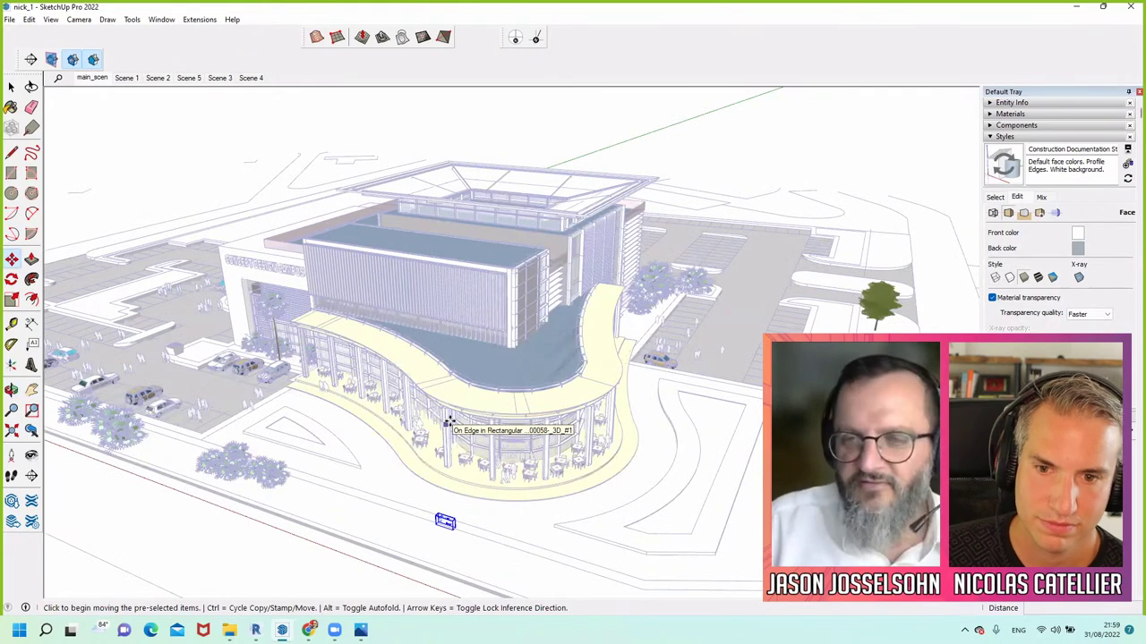
{"action": "middle_click_drag", "start_coordinate": [449, 422], "coordinate": [450, 423]}
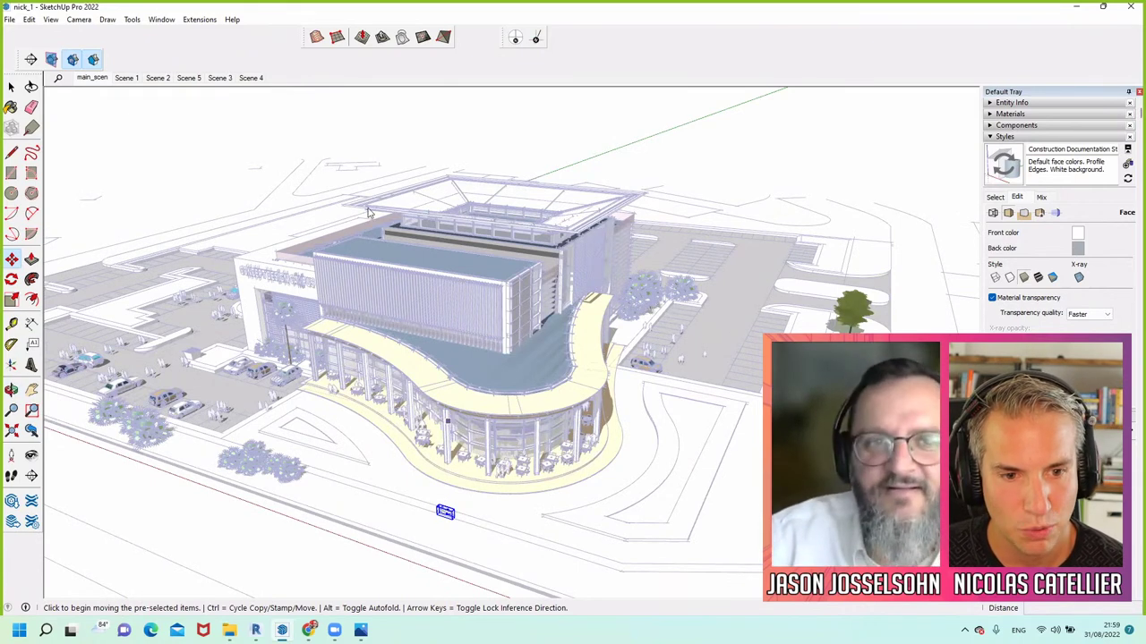
{"action": "left_click", "coordinate": [11, 87]}
{"action": "left_click", "coordinate": [222, 235]}
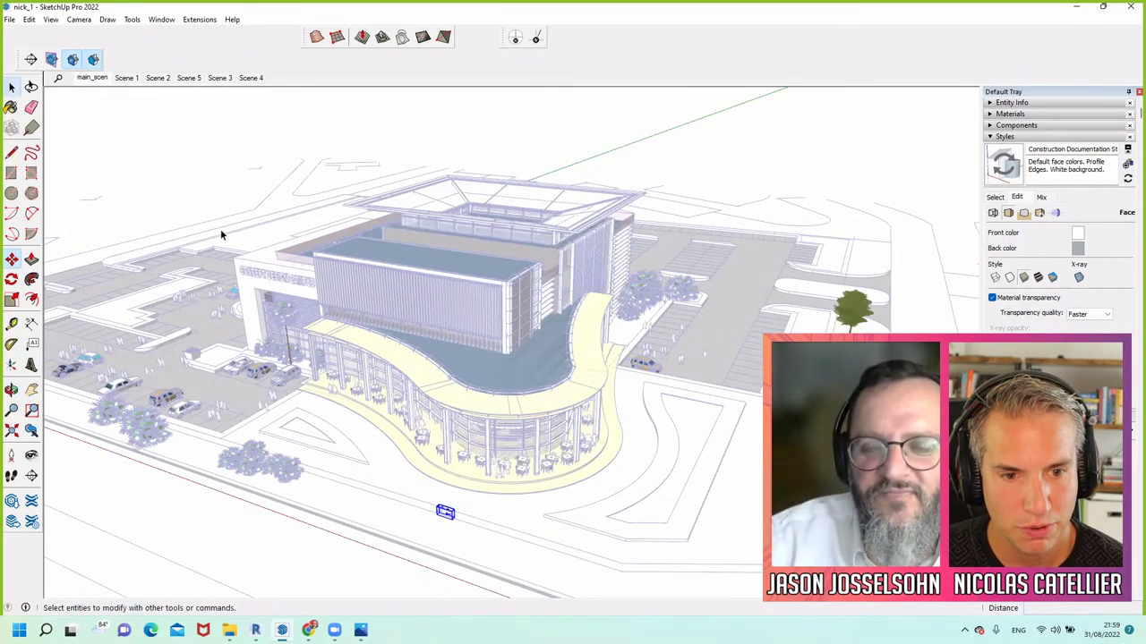
{"action": "left_click", "coordinate": [589, 144]}
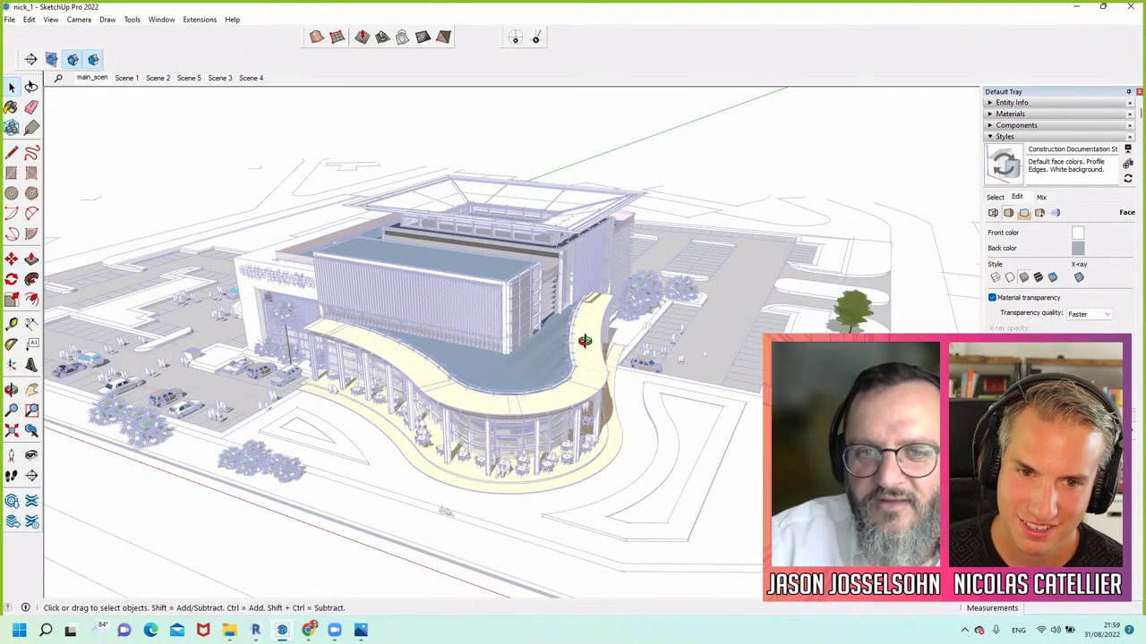
{"action": "scroll", "coordinate": [502, 286], "scroll_direction": "up", "scroll_amount": 2}
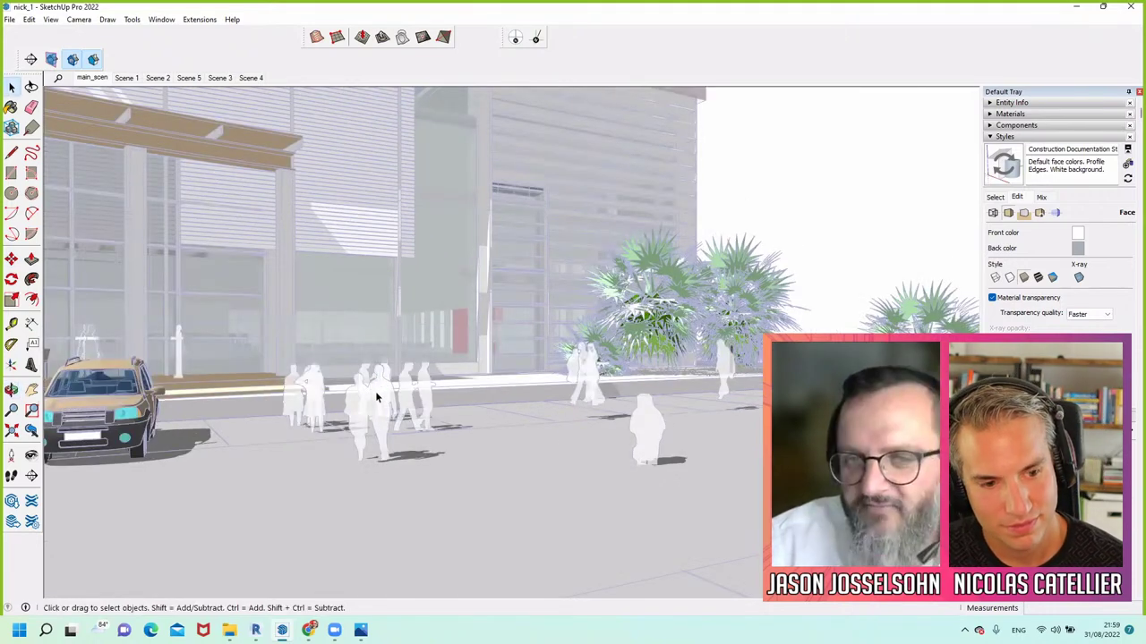
Select all, then orbit among the street's pedestrians, car and palm trees
{"action": "middle_click_drag", "start_coordinate": [391, 397], "coordinate": [393, 403]}
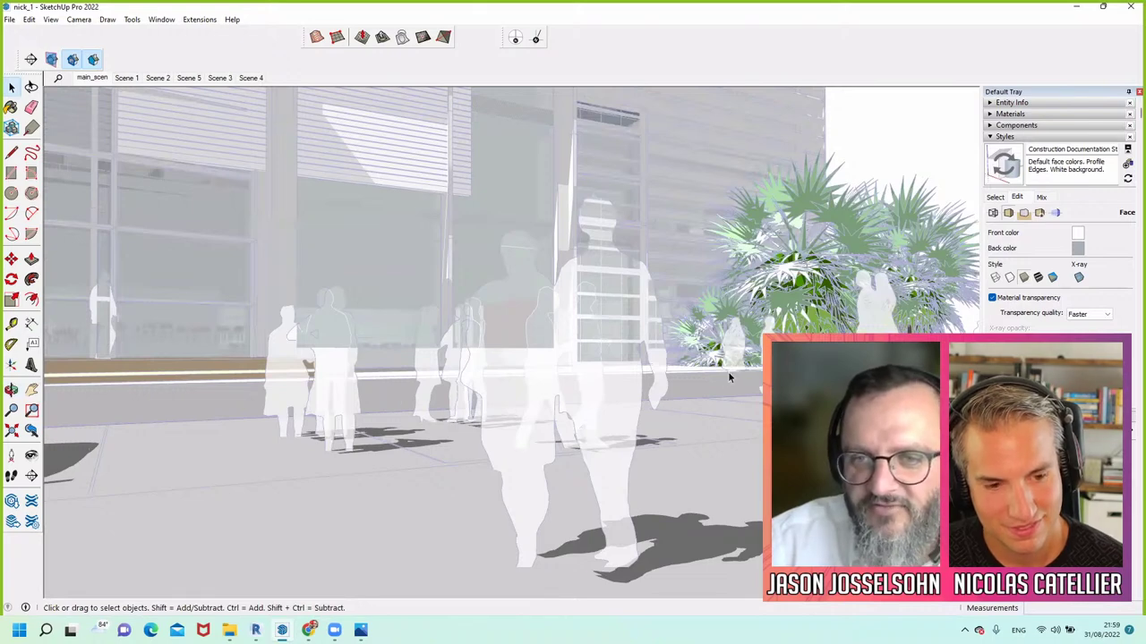
{"action": "scroll", "coordinate": [656, 376], "scroll_direction": "down", "scroll_amount": 3}
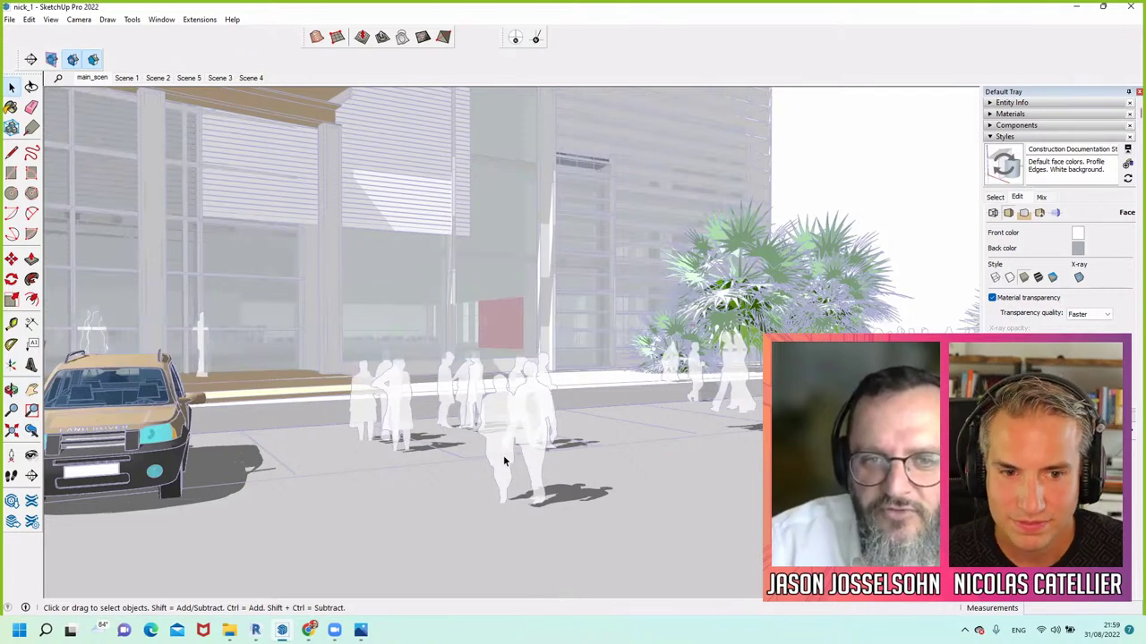
{"action": "key", "text": "ctrl+a"}
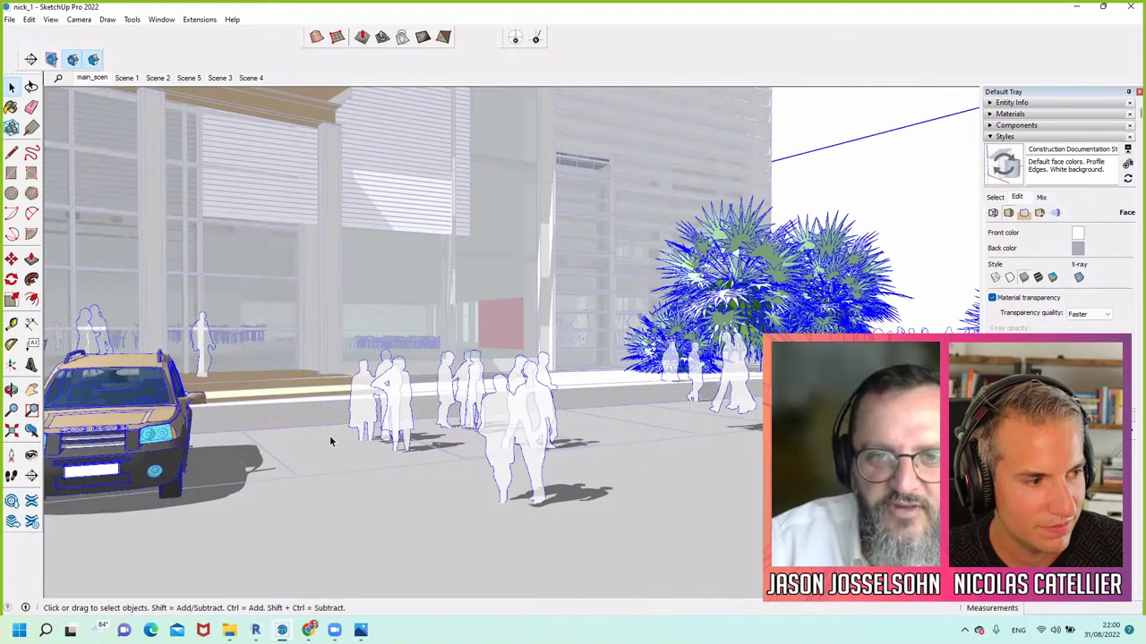
{"action": "middle_click_drag", "start_coordinate": [329, 441], "coordinate": [389, 462]}
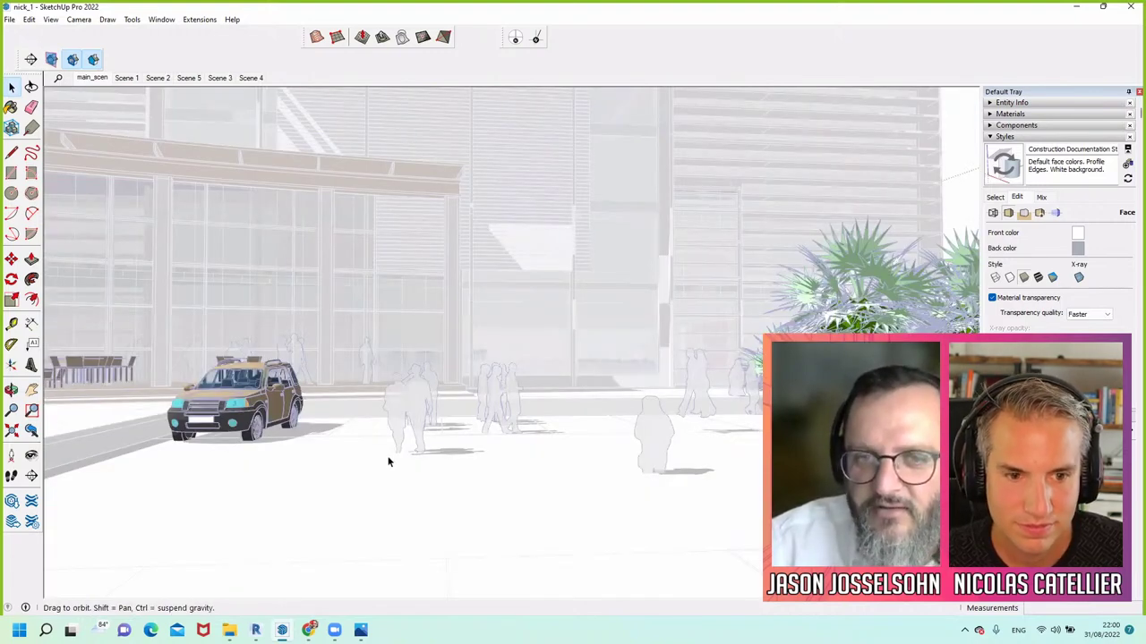
{"action": "middle_click_drag", "start_coordinate": [389, 462], "coordinate": [624, 504]}
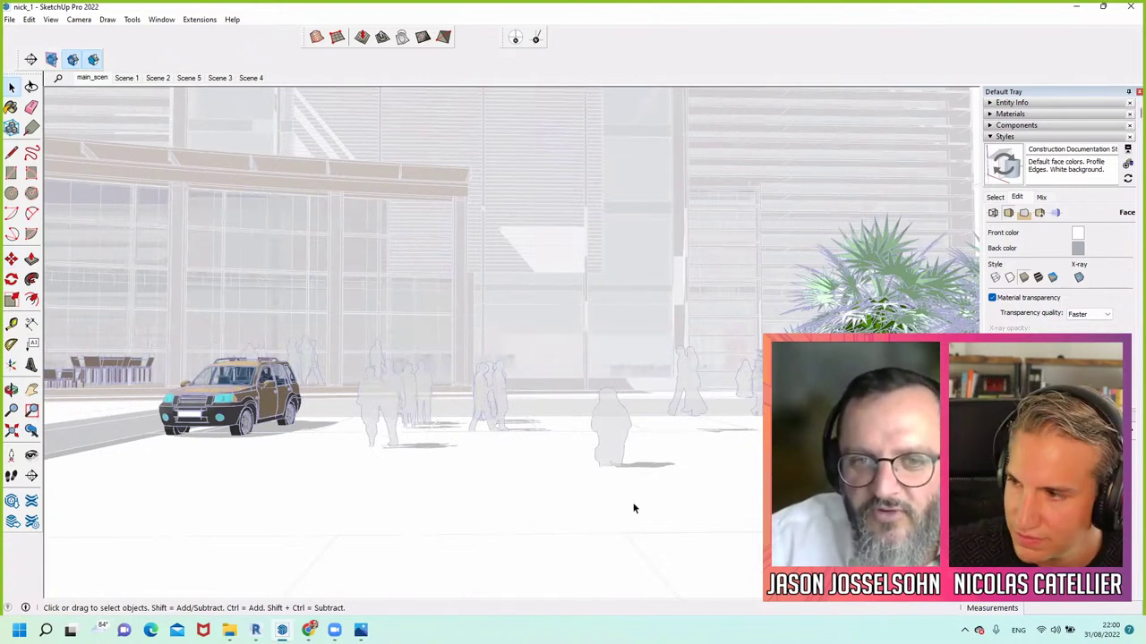
{"action": "mouse_move", "coordinate": [627, 494]}
{"action": "middle_mouse_down"}
{"action": "mouse_move", "coordinate": [626, 484]}
{"action": "mouse_move", "coordinate": [616, 493]}
{"action": "middle_mouse_up"}
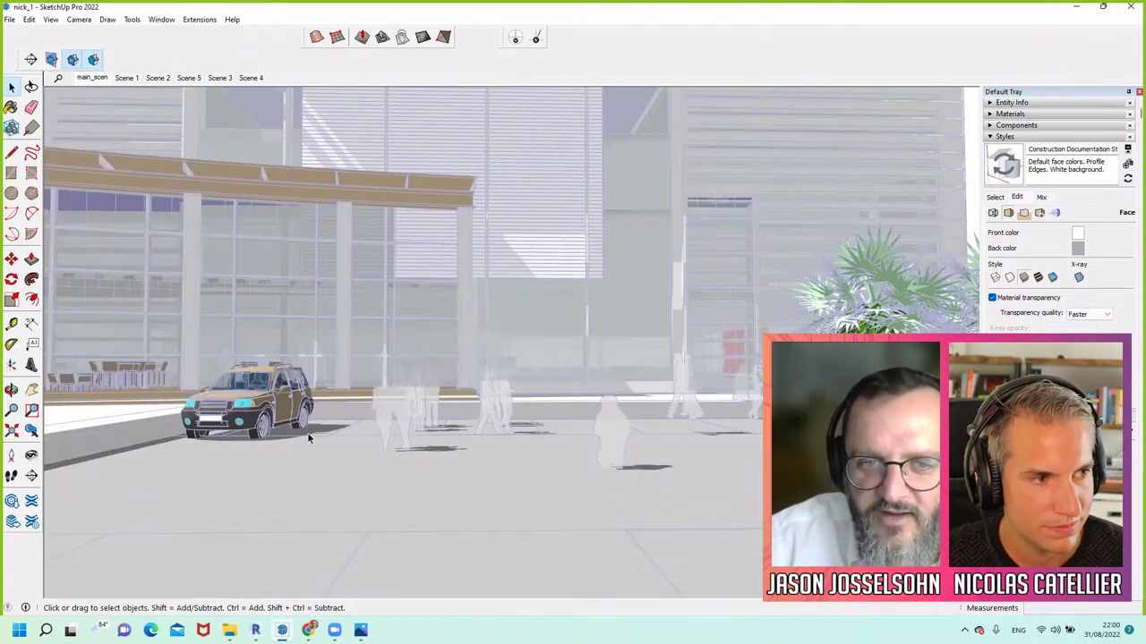
Swing the view to face the façade and zoom out to the whole building and curved pergola
{"action": "middle_click_drag", "start_coordinate": [209, 423], "coordinate": [288, 427]}
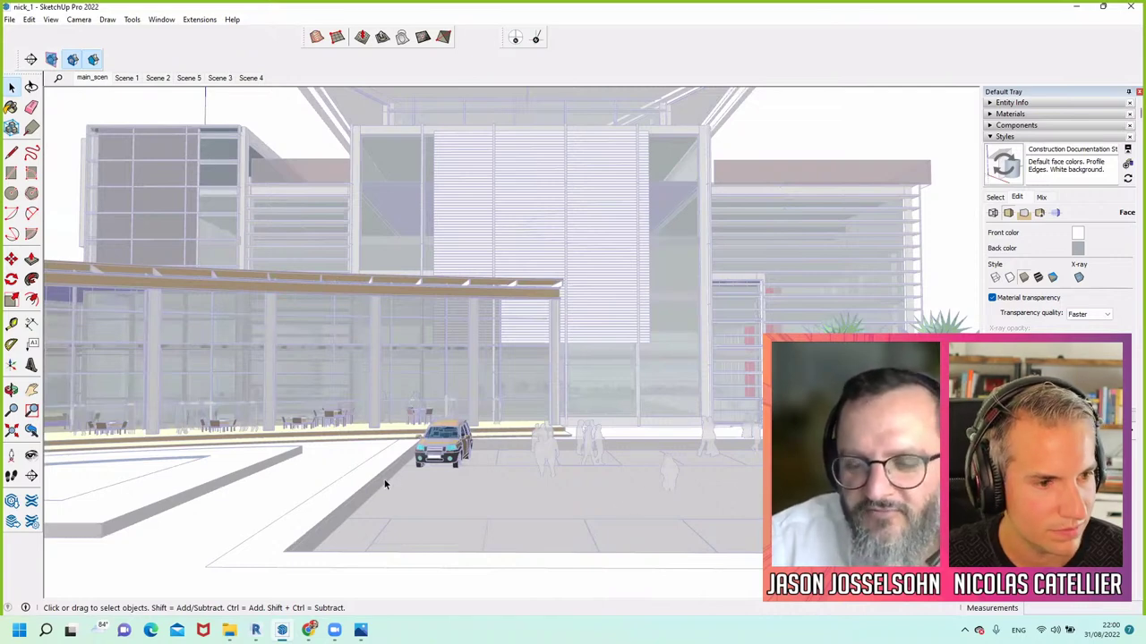
{"action": "scroll", "coordinate": [383, 480], "scroll_direction": "up", "scroll_amount": 5}
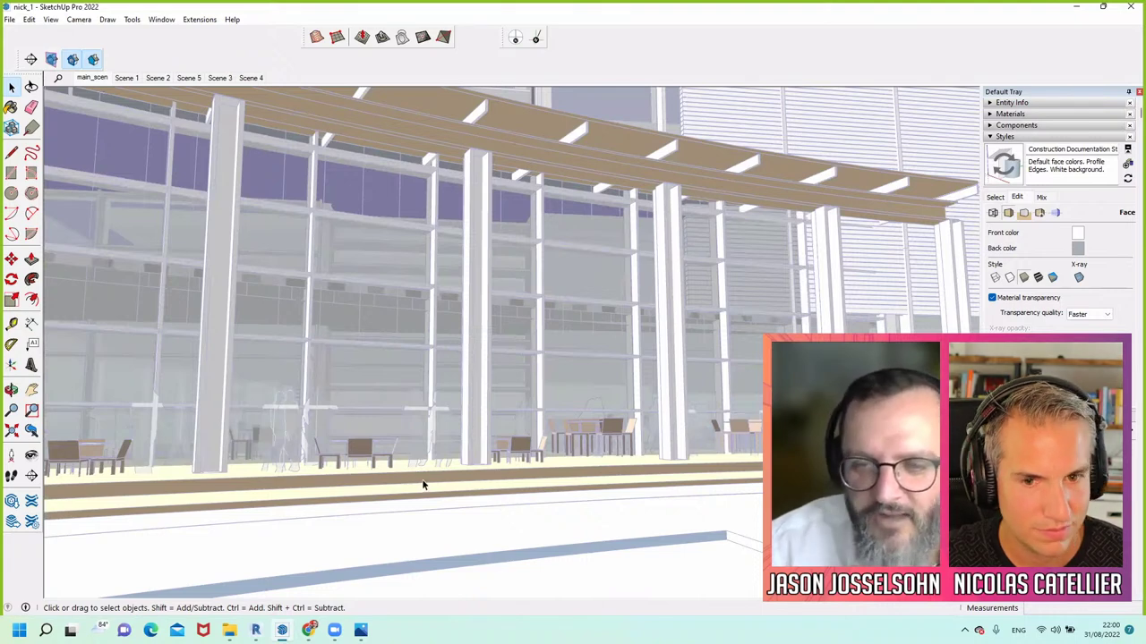
{"action": "scroll", "coordinate": [542, 461], "scroll_direction": "down", "scroll_amount": 5}
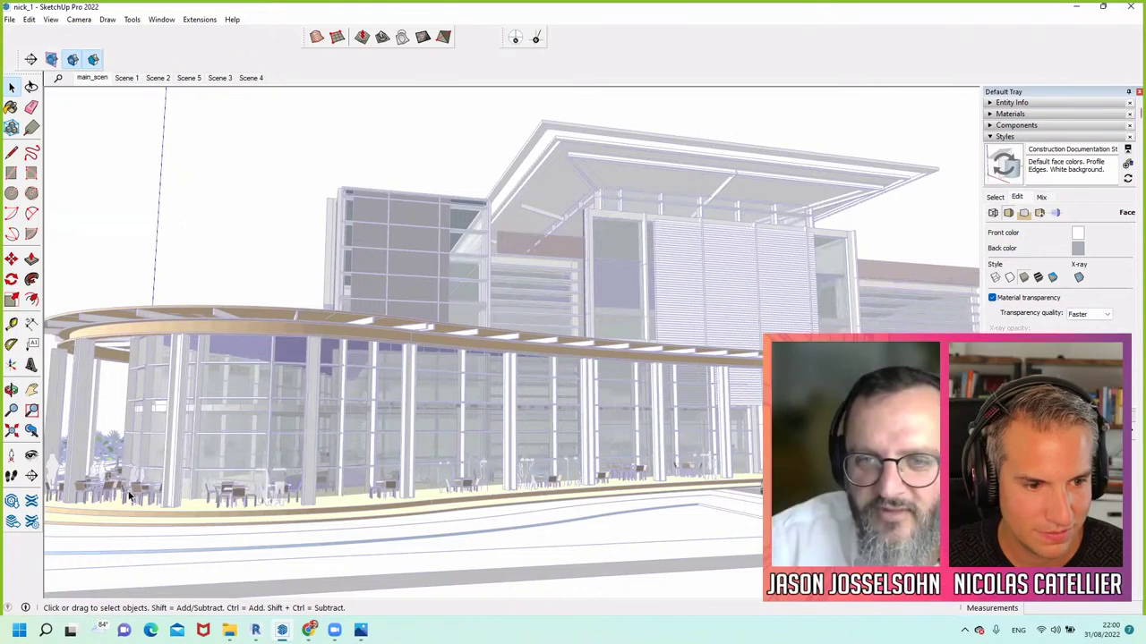
{"action": "scroll", "coordinate": [128, 497], "scroll_direction": "down", "scroll_amount": 3}
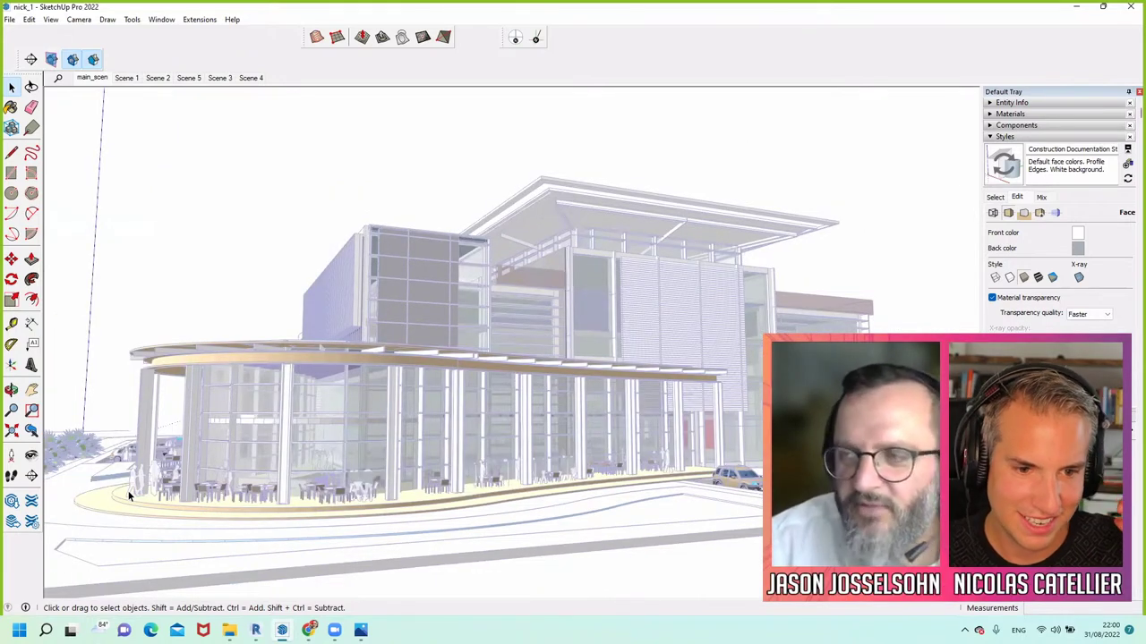
{"action": "scroll", "coordinate": [128, 497], "scroll_direction": "up", "scroll_amount": 2}
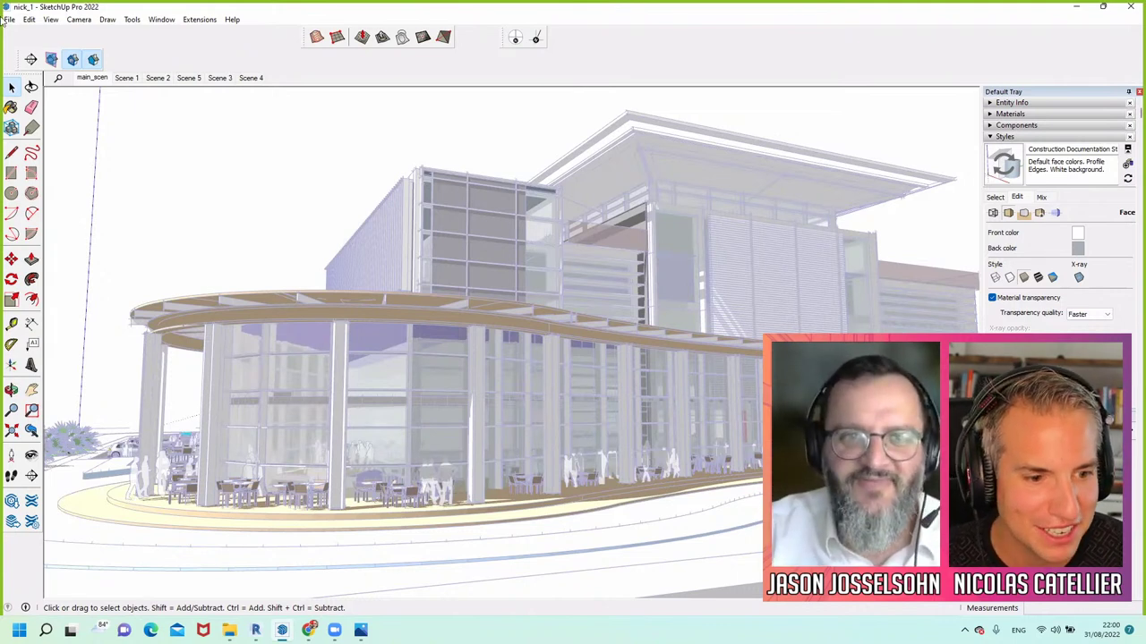
Apply Camera > Two-Point Perspective and shift the view slightly around the building
{"action": "left_click", "coordinate": [81, 20]}
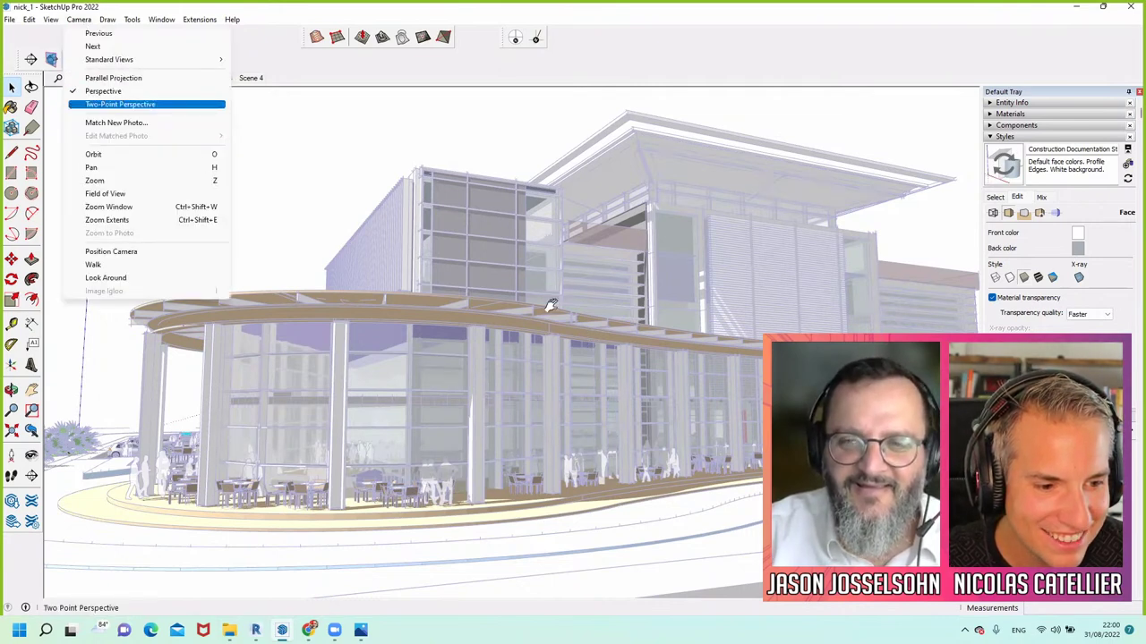
{"action": "key", "text": "Return"}
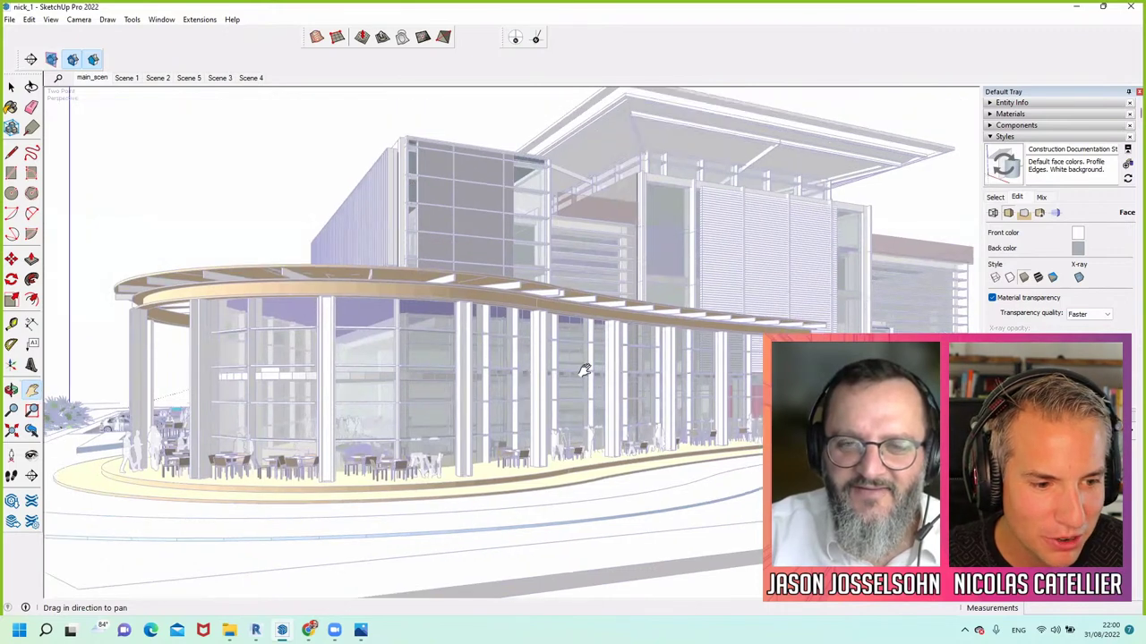
{"action": "mouse_move", "coordinate": [582, 370]}
{"action": "middle_mouse_down"}
{"action": "mouse_move", "coordinate": [434, 359]}
{"action": "mouse_move", "coordinate": [490, 353]}
{"action": "middle_mouse_up"}
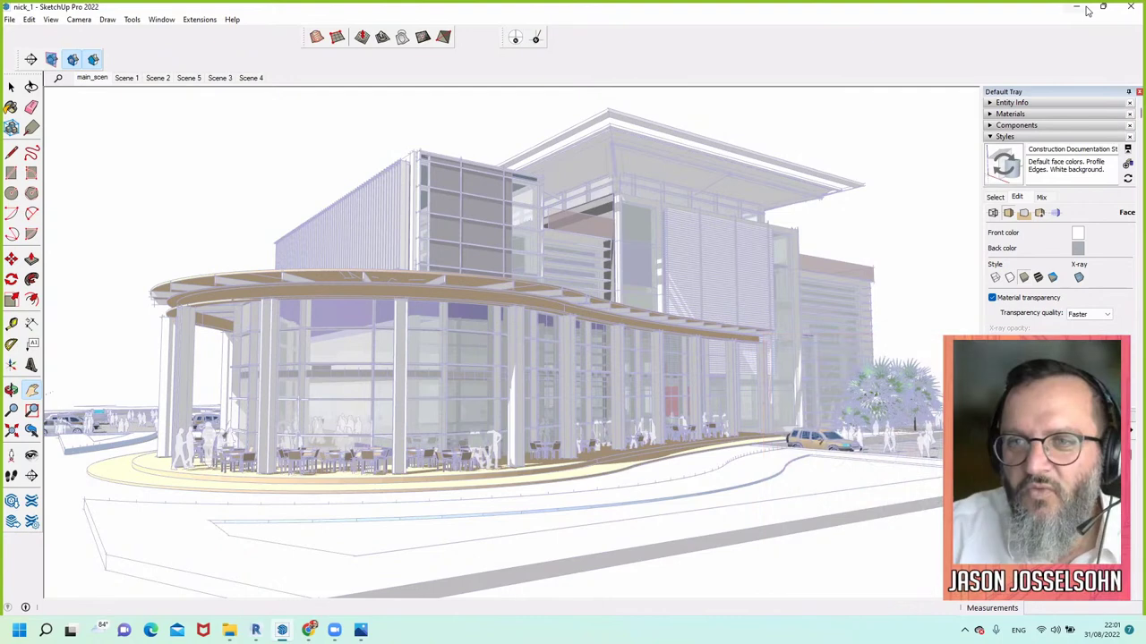
Switch to Chrome and load conceptdesignarchitect.com in a new tab
{"action": "key", "text": "alt+Tab"}
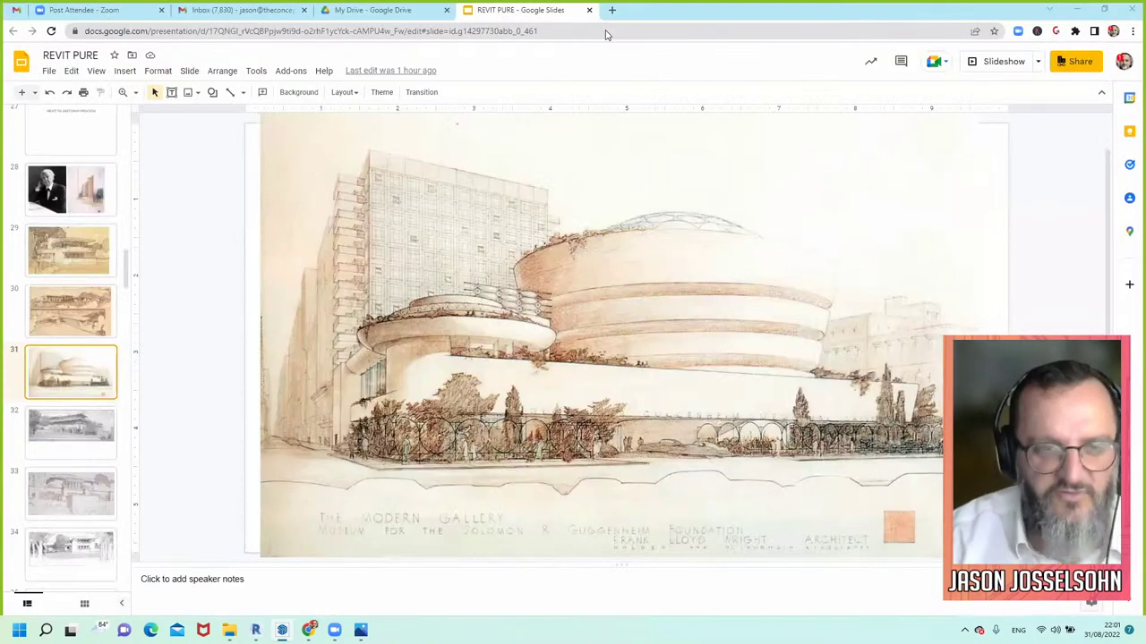
{"action": "key", "text": "ctrl+t"}
{"action": "left_click", "coordinate": [614, 97]}
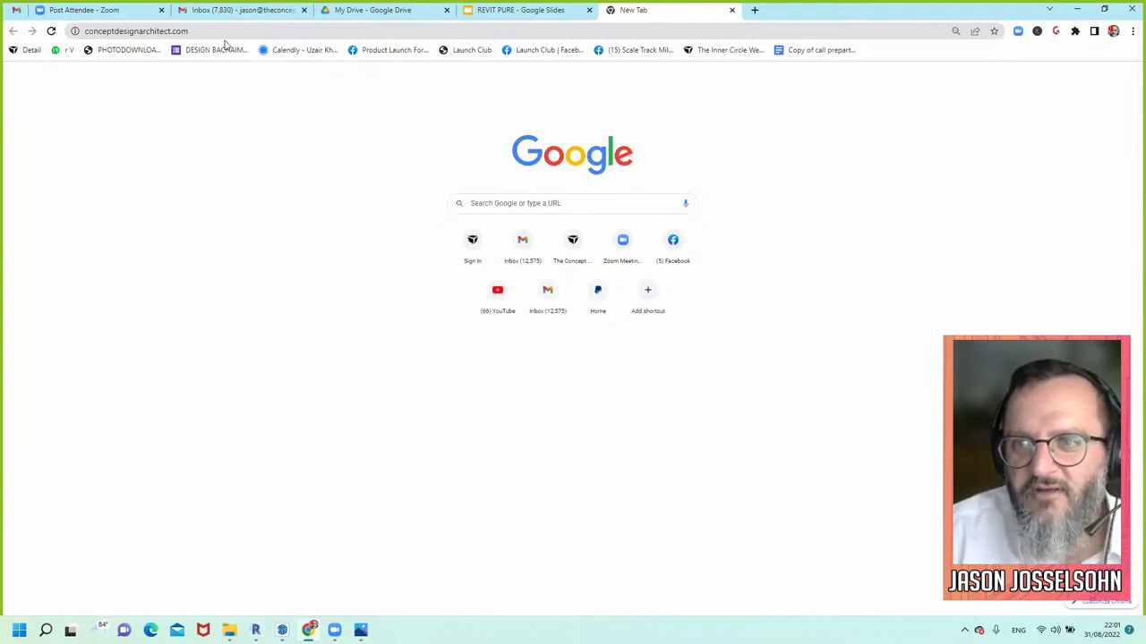
{"action": "left_click", "coordinate": [276, 30]}
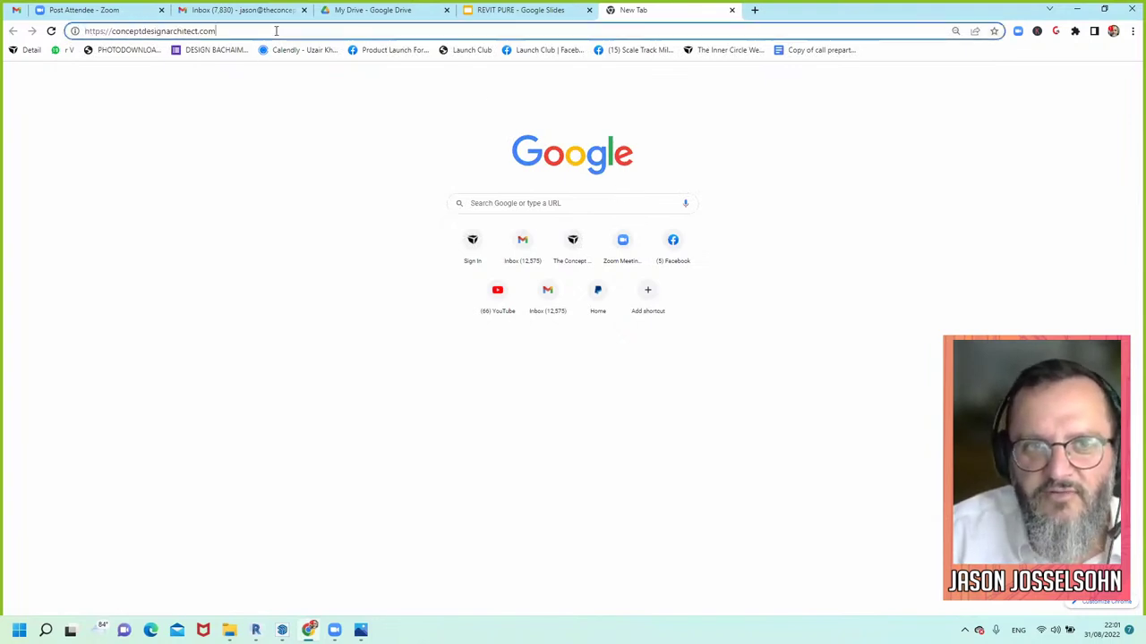
{"action": "key", "text": "Return"}
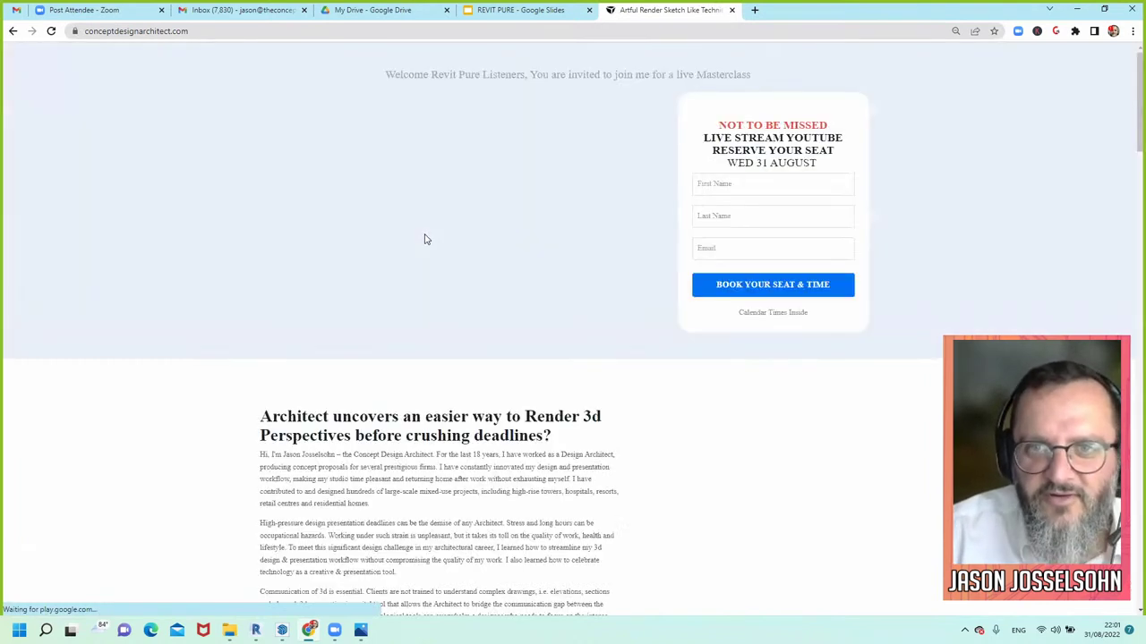
Scroll through the conceptdesignarchitect.com page, then return to the REVIT PURE slides
{"action": "scroll", "coordinate": [425, 239], "scroll_direction": "down", "scroll_amount": 3}
{"action": "scroll", "coordinate": [425, 239], "scroll_direction": "down", "scroll_amount": 10}
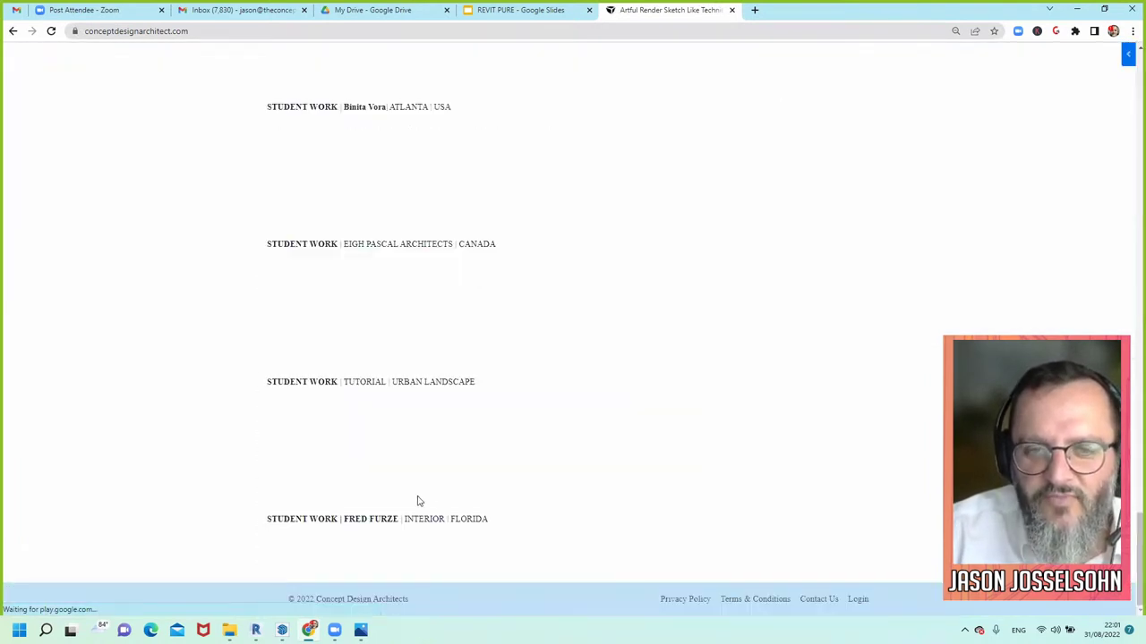
{"action": "scroll", "coordinate": [451, 438], "scroll_direction": "up", "scroll_amount": 3}
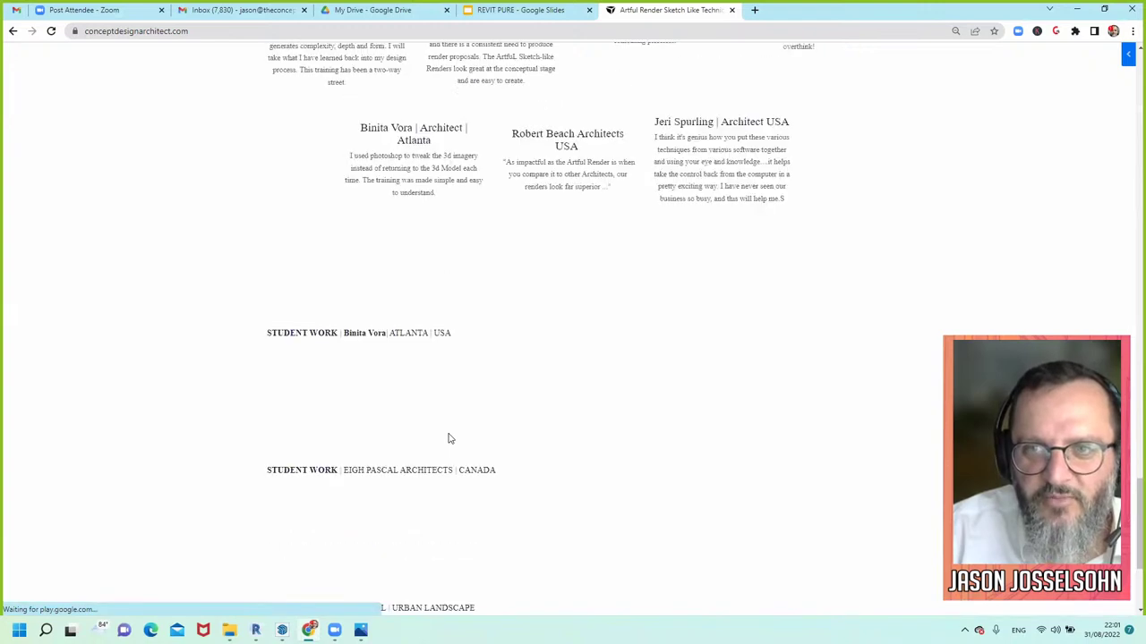
{"action": "scroll", "coordinate": [450, 439], "scroll_direction": "down", "scroll_amount": 3}
{"action": "scroll", "coordinate": [447, 438], "scroll_direction": "up", "scroll_amount": 4}
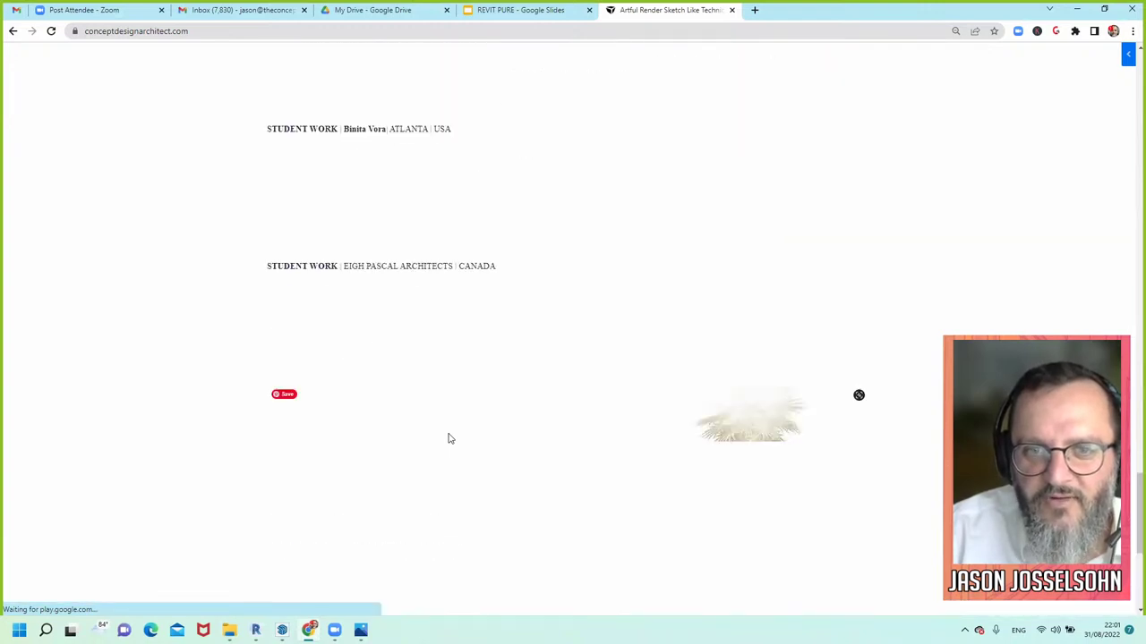
{"action": "left_click", "coordinate": [526, 10]}
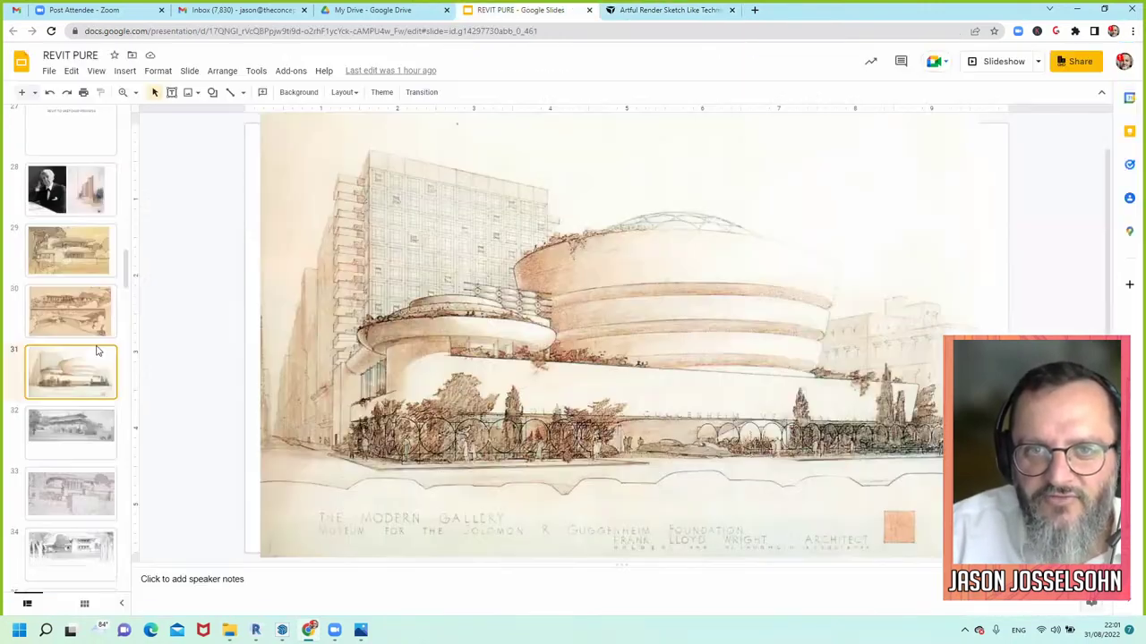
Scroll the filmstrip to view slide 70's interior line sketch and slide 71's coloured render
{"action": "scroll", "coordinate": [90, 350], "scroll_direction": "down", "scroll_amount": 3}
{"action": "scroll", "coordinate": [90, 350], "scroll_direction": "down", "scroll_amount": 8}
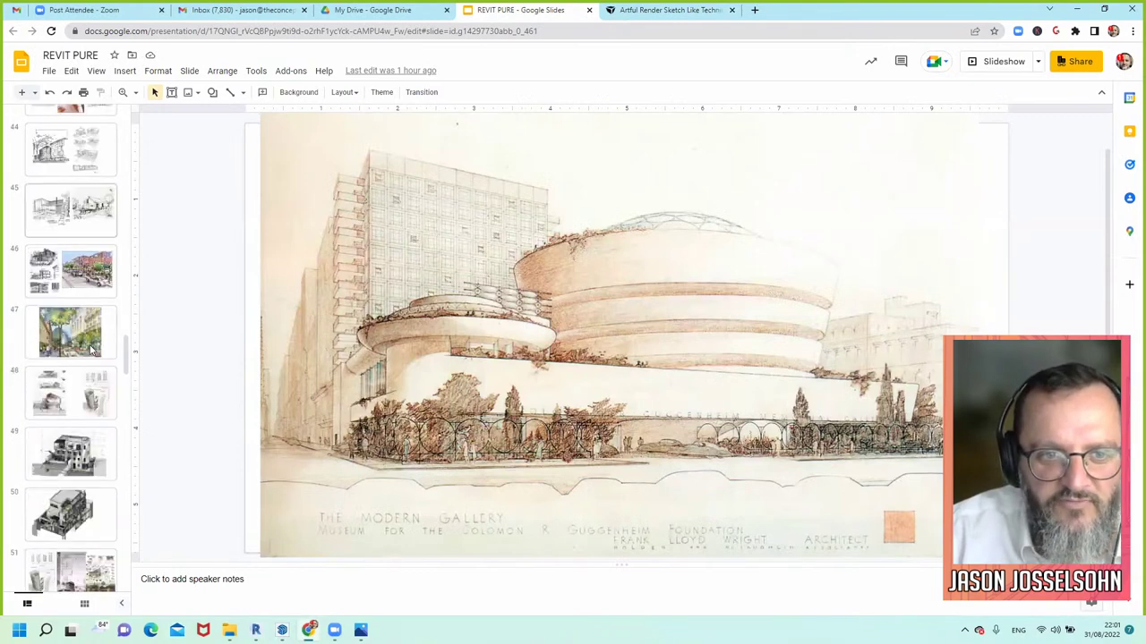
{"action": "scroll", "coordinate": [92, 350], "scroll_direction": "down", "scroll_amount": 1}
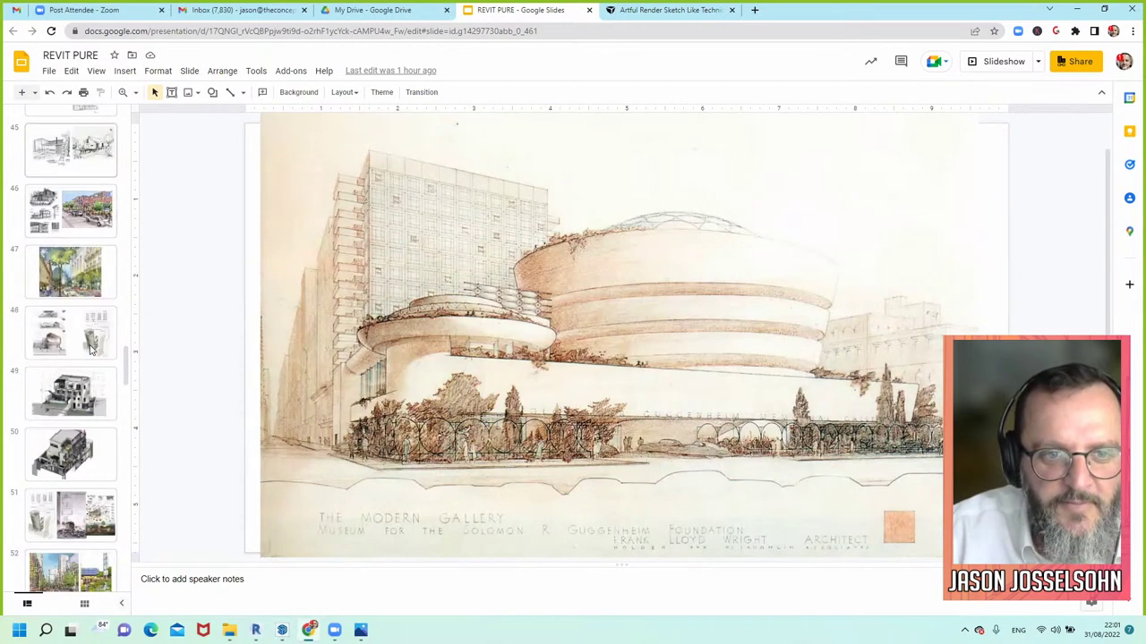
{"action": "scroll", "coordinate": [90, 350], "scroll_direction": "down", "scroll_amount": 15}
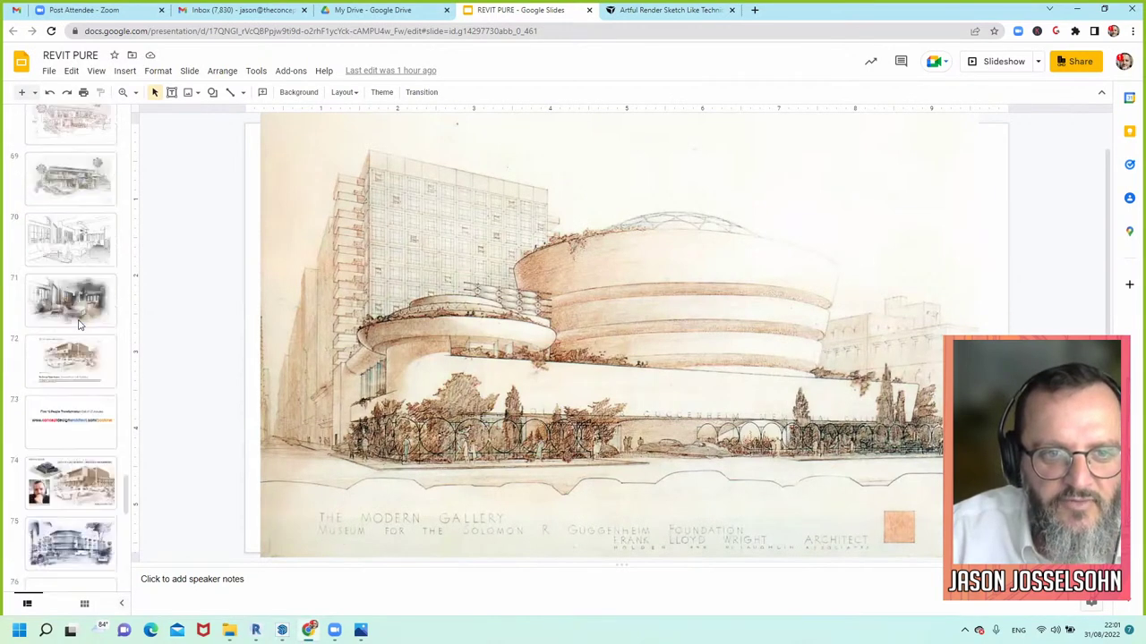
{"action": "left_click", "coordinate": [77, 248]}
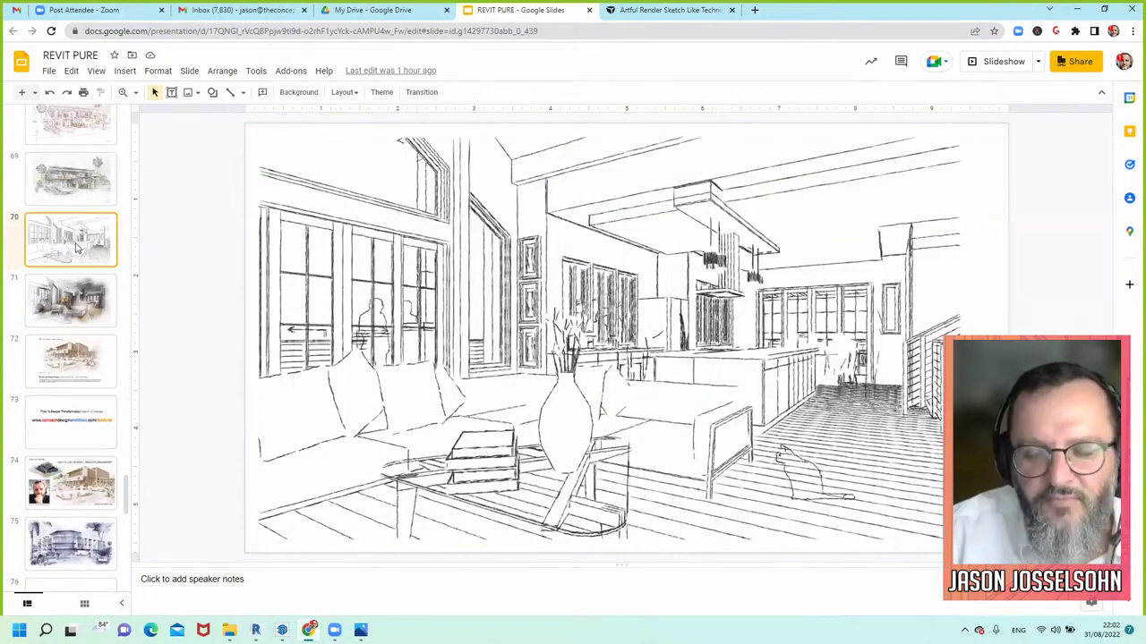
{"action": "left_click", "coordinate": [76, 304]}
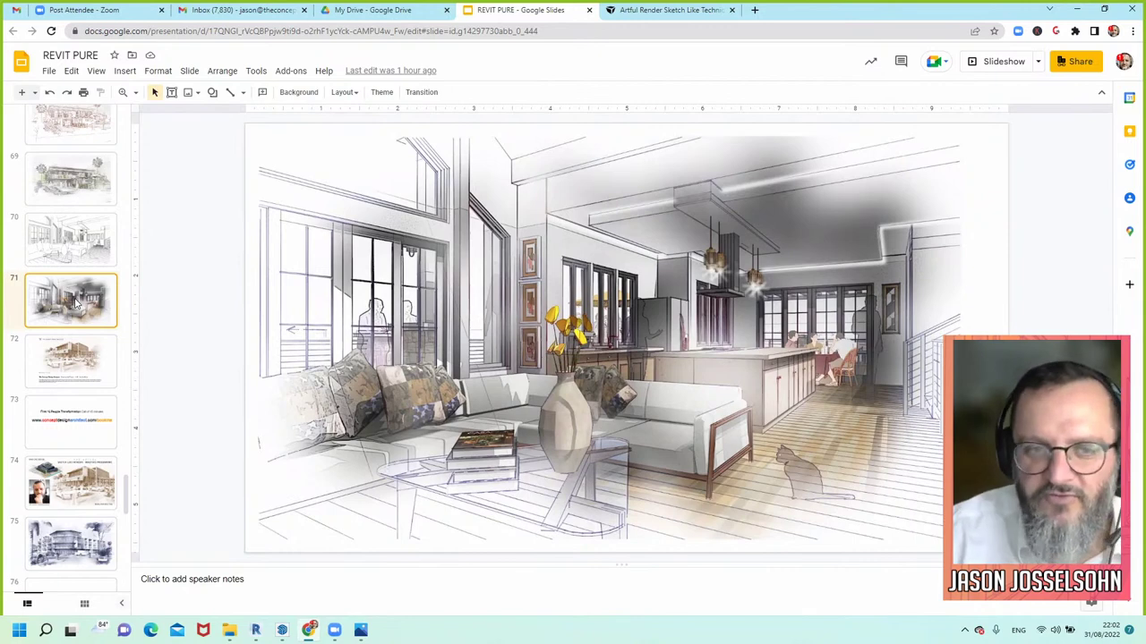
Scroll to the last slides and switch to the Artful Render website tab
{"action": "scroll", "coordinate": [75, 304], "scroll_direction": "down", "scroll_amount": 5}
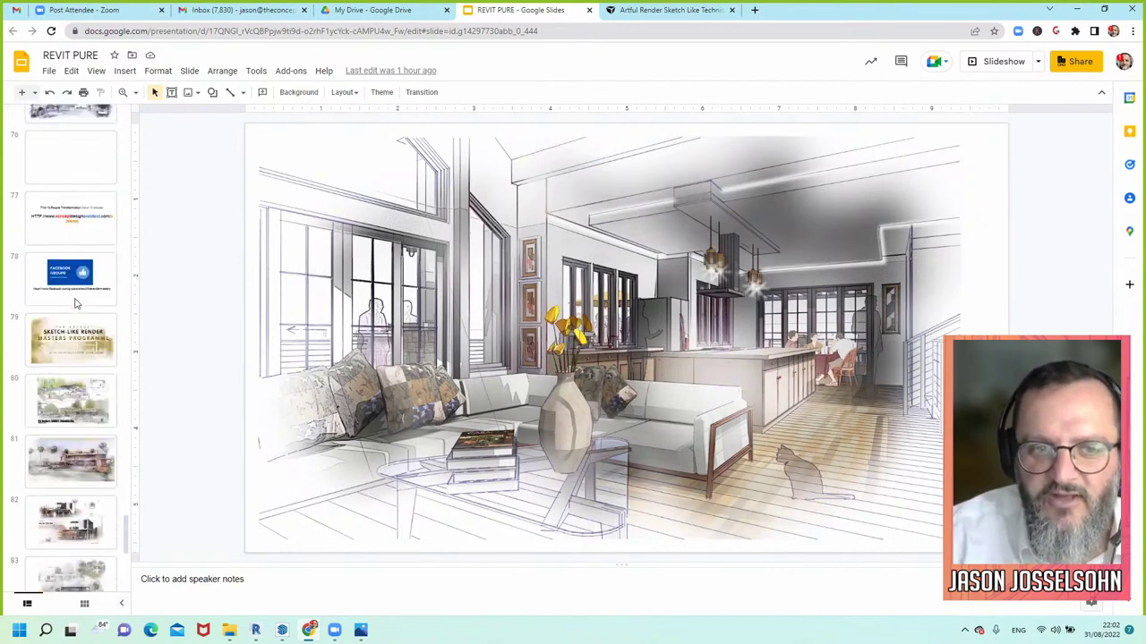
{"action": "scroll", "coordinate": [76, 304], "scroll_direction": "down", "scroll_amount": 4}
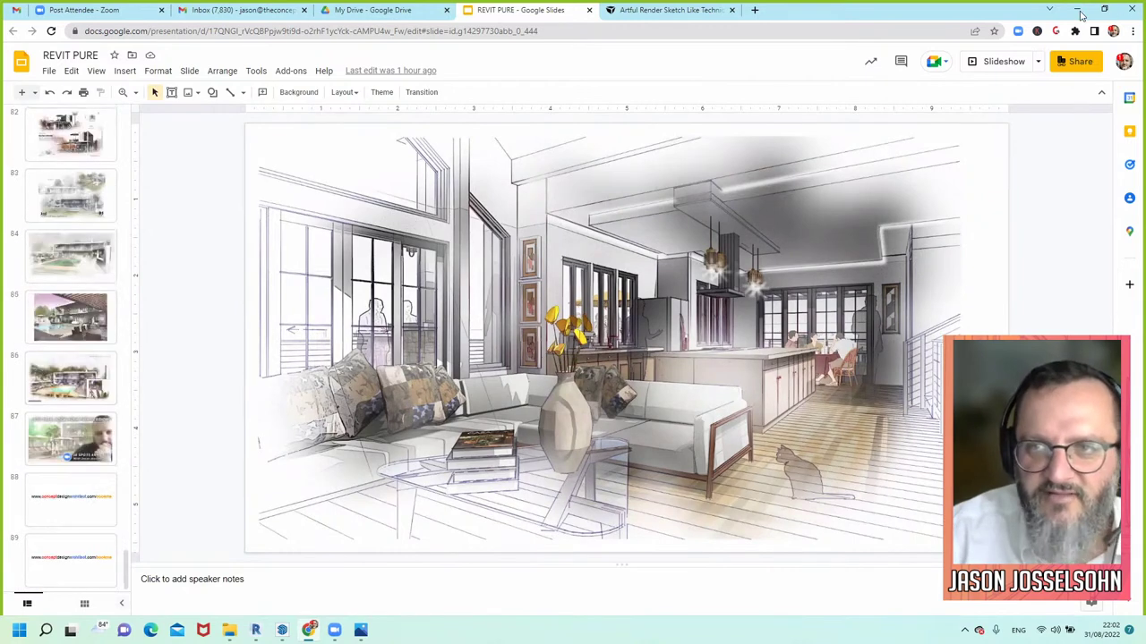
{"action": "left_click", "coordinate": [310, 632]}
{"action": "key", "text": "alt+Tab"}
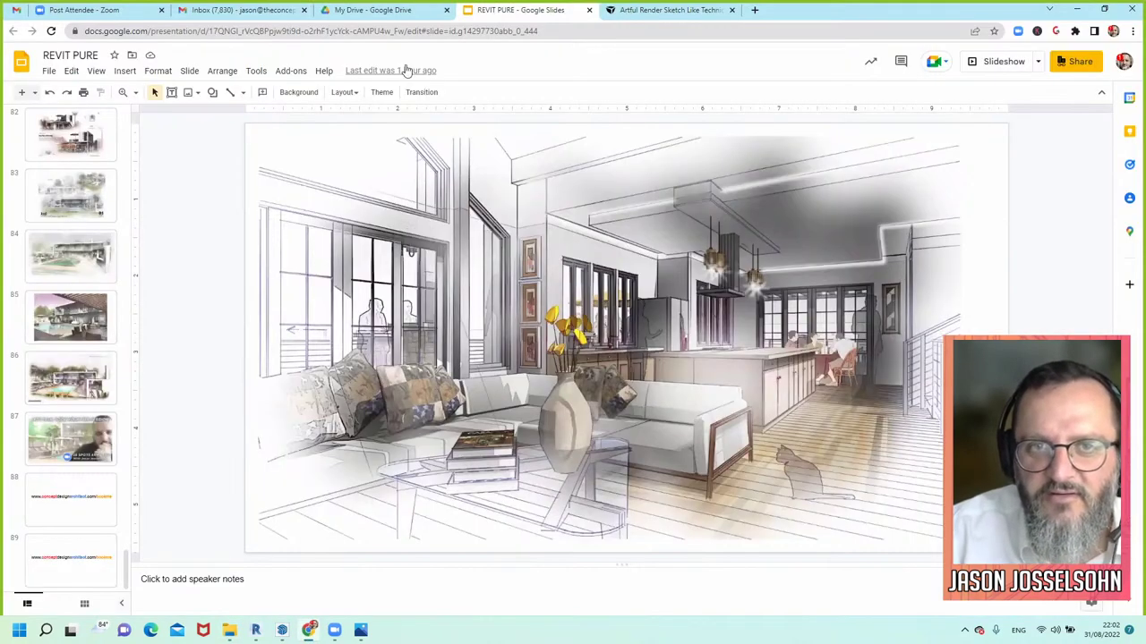
{"action": "left_click", "coordinate": [670, 9]}
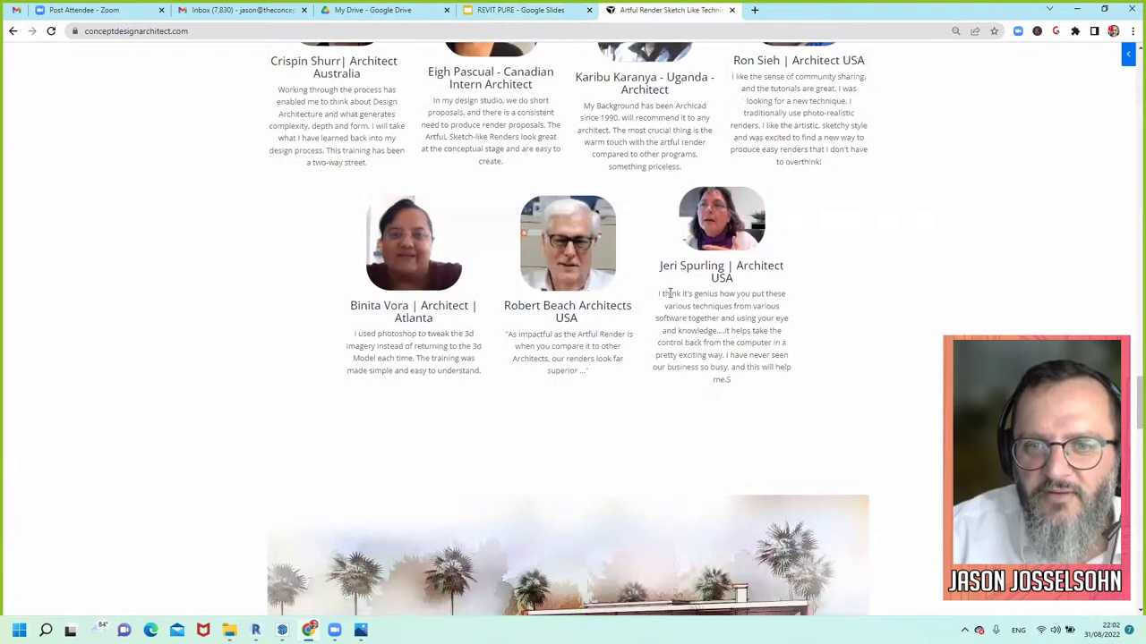
Open the student-work interior render image in a new tab and switch to it
{"action": "scroll", "coordinate": [669, 293], "scroll_direction": "down", "scroll_amount": 10}
{"action": "scroll", "coordinate": [577, 374], "scroll_direction": "up", "scroll_amount": 2}
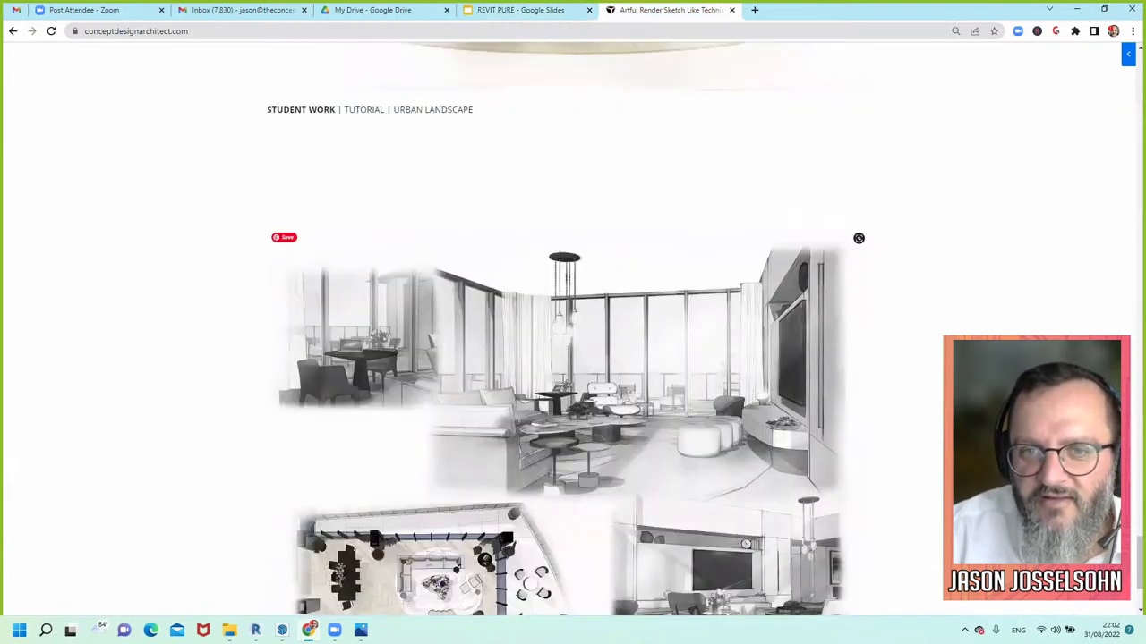
{"action": "right_click", "coordinate": [598, 379]}
{"action": "left_click", "coordinate": [618, 384]}
{"action": "key", "text": "ctrl+Tab"}
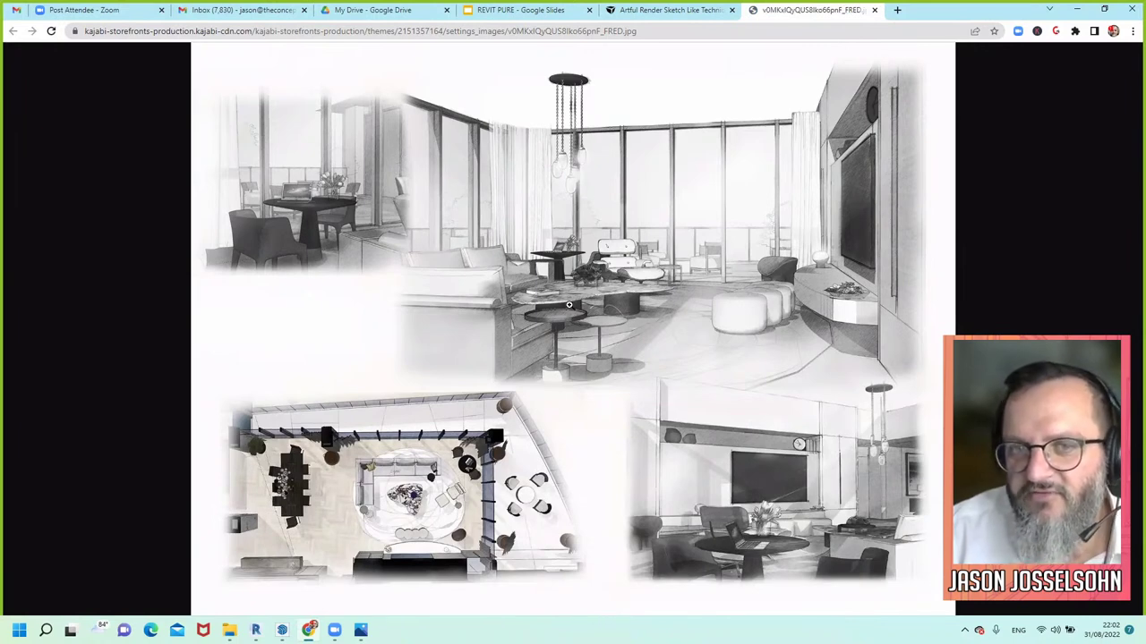
Zoom the render to full size and scroll around the living room, floor plan and views
{"action": "left_click", "coordinate": [636, 319]}
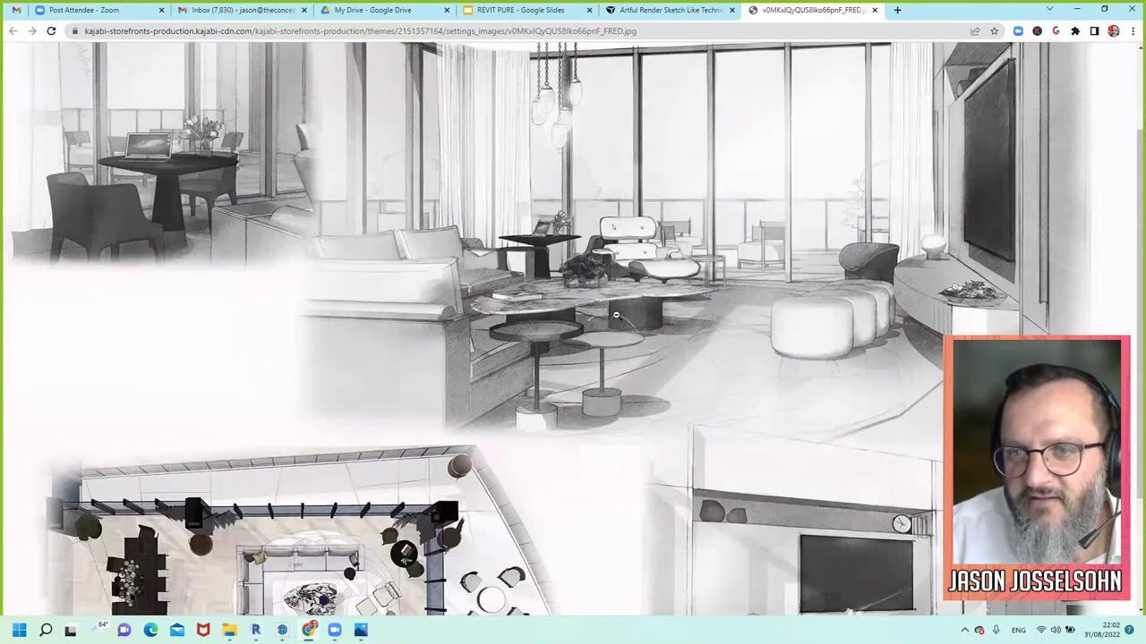
{"action": "scroll", "coordinate": [466, 386], "scroll_direction": "up", "scroll_amount": 1}
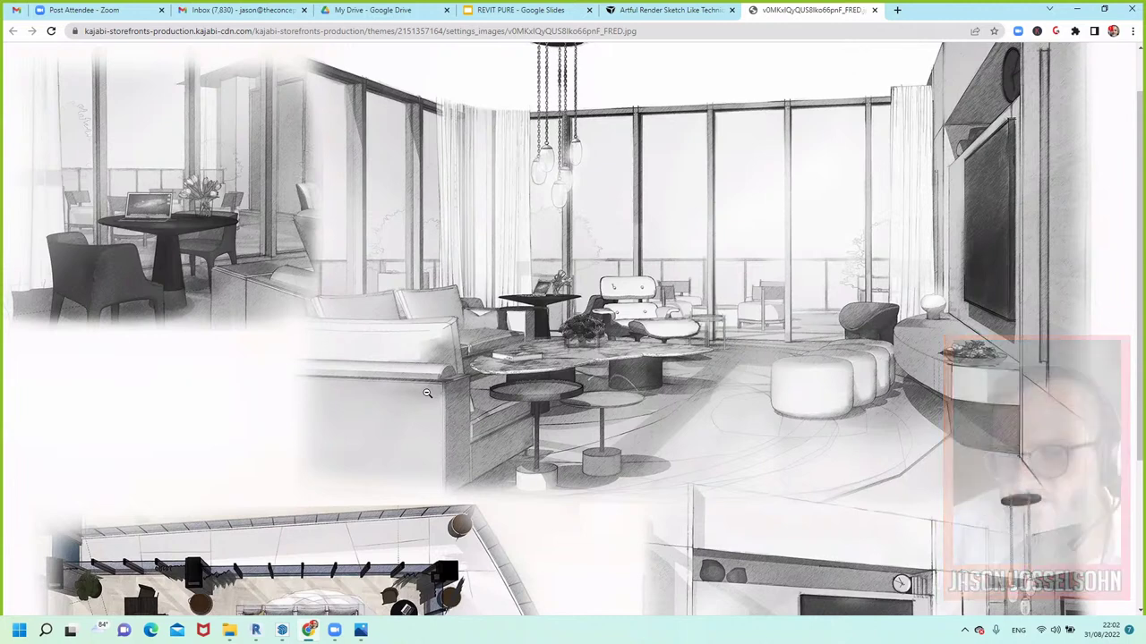
{"action": "scroll", "coordinate": [676, 482], "scroll_direction": "up", "scroll_amount": 1}
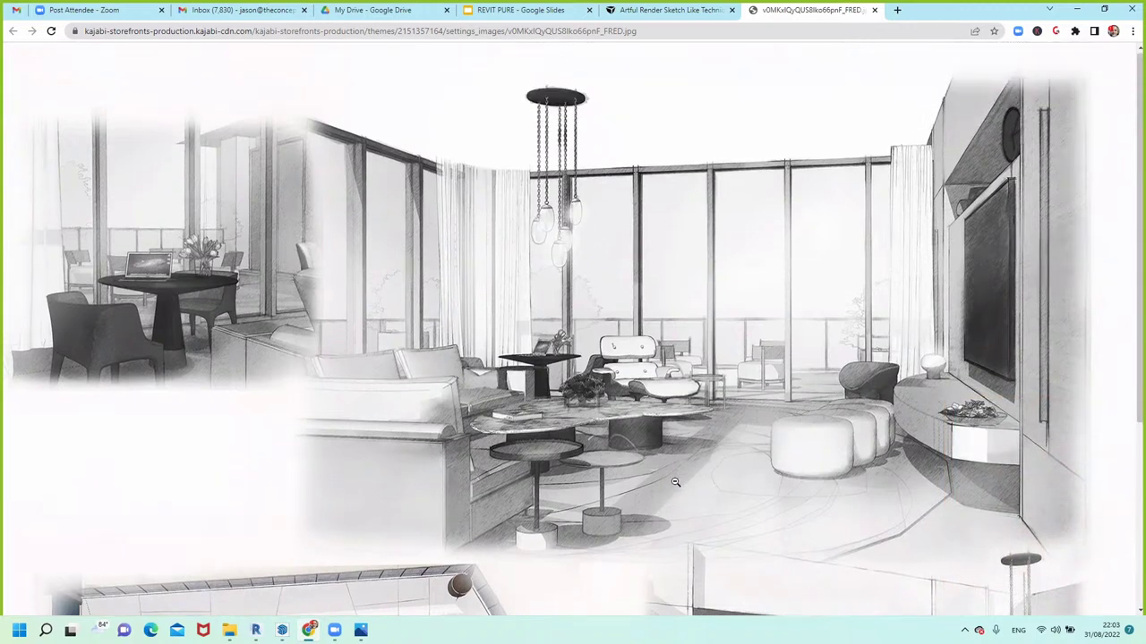
{"action": "scroll", "coordinate": [676, 482], "scroll_direction": "down", "scroll_amount": 1}
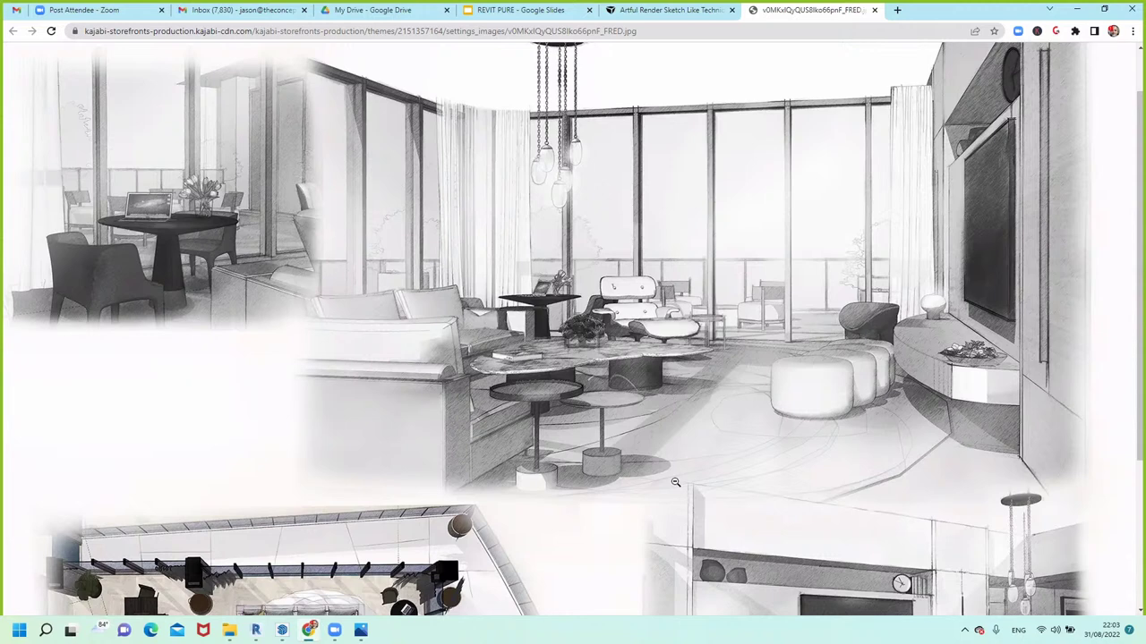
{"action": "scroll", "coordinate": [675, 482], "scroll_direction": "down", "scroll_amount": 1}
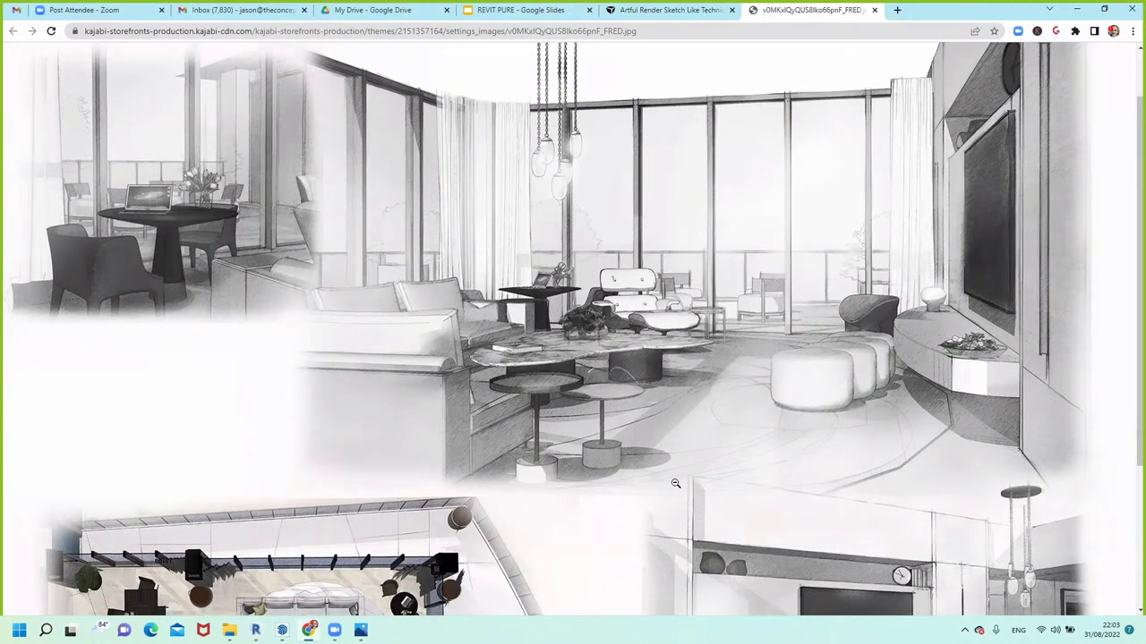
{"action": "scroll", "coordinate": [676, 483], "scroll_direction": "down", "scroll_amount": 2}
{"action": "scroll", "coordinate": [606, 373], "scroll_direction": "down", "scroll_amount": 1}
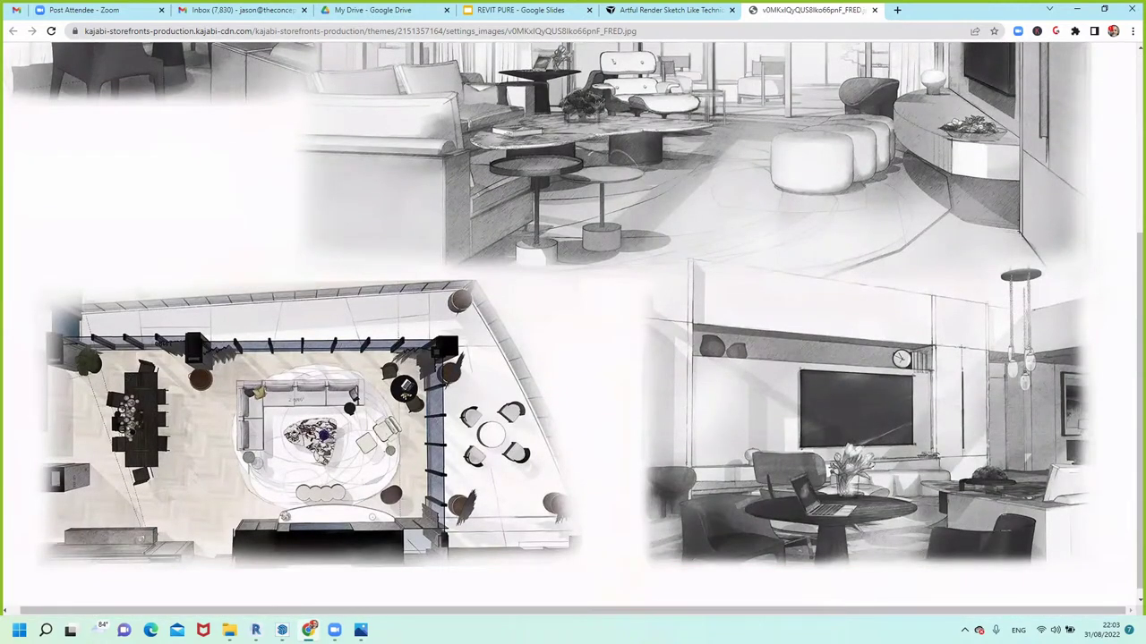
{"action": "scroll", "coordinate": [895, 385], "scroll_direction": "up", "scroll_amount": 1}
{"action": "scroll", "coordinate": [744, 314], "scroll_direction": "up", "scroll_amount": 3}
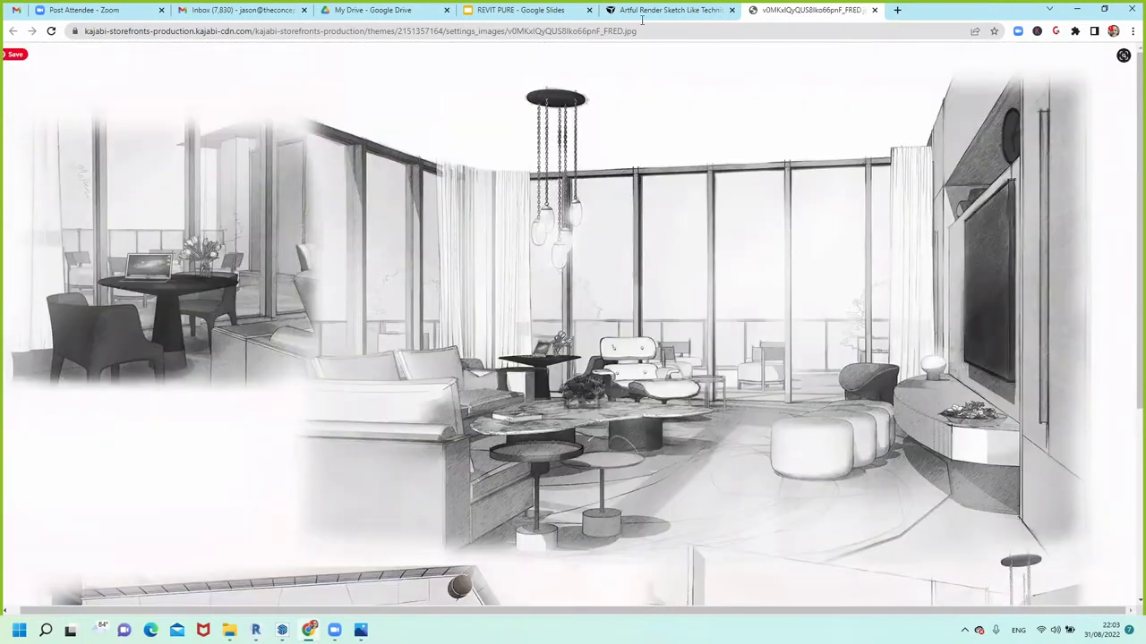
Back in SketchUp, apply the HiddenLine default style, briefly compare Shaded, and return to HiddenLine
{"action": "left_click", "coordinate": [282, 630]}
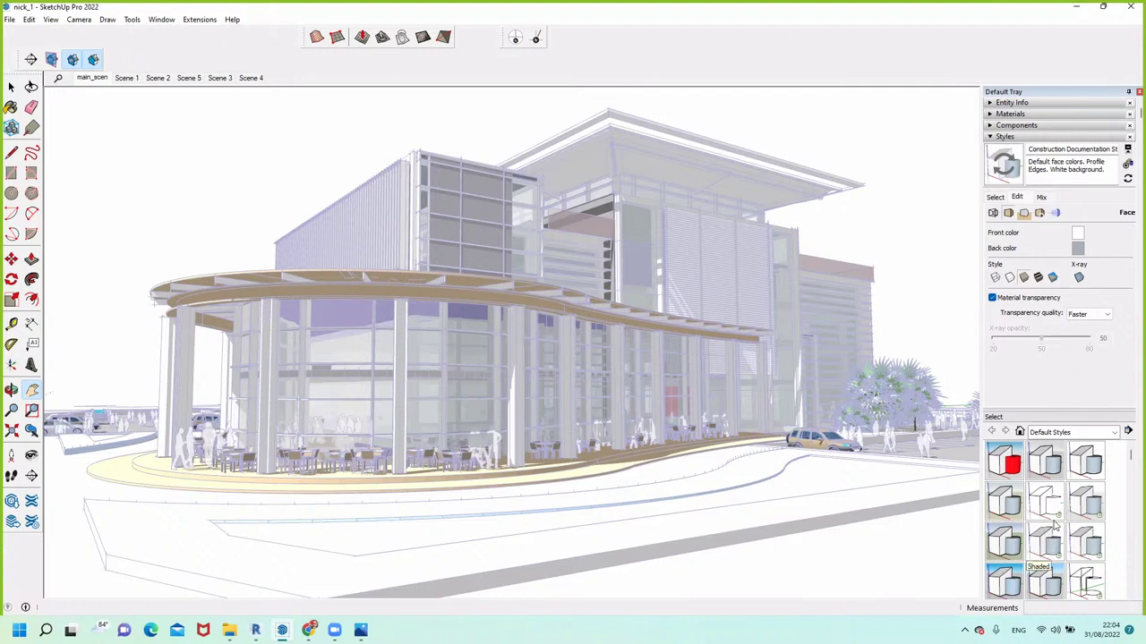
{"action": "left_click", "coordinate": [1066, 432]}
{"action": "left_click", "coordinate": [1065, 432]}
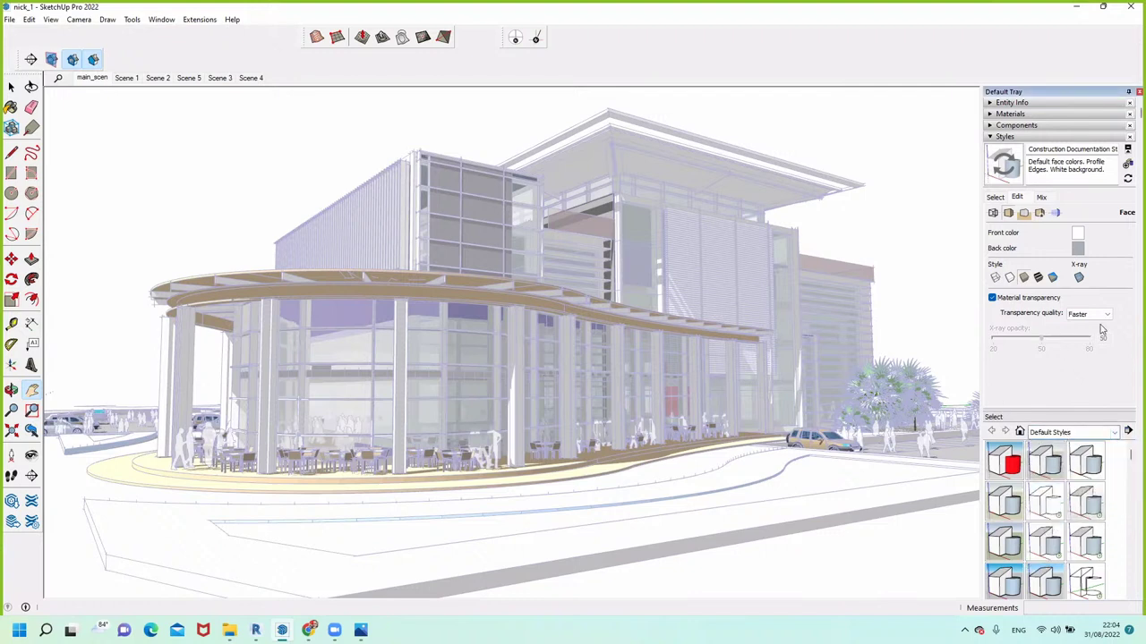
{"action": "left_click", "coordinate": [1047, 501]}
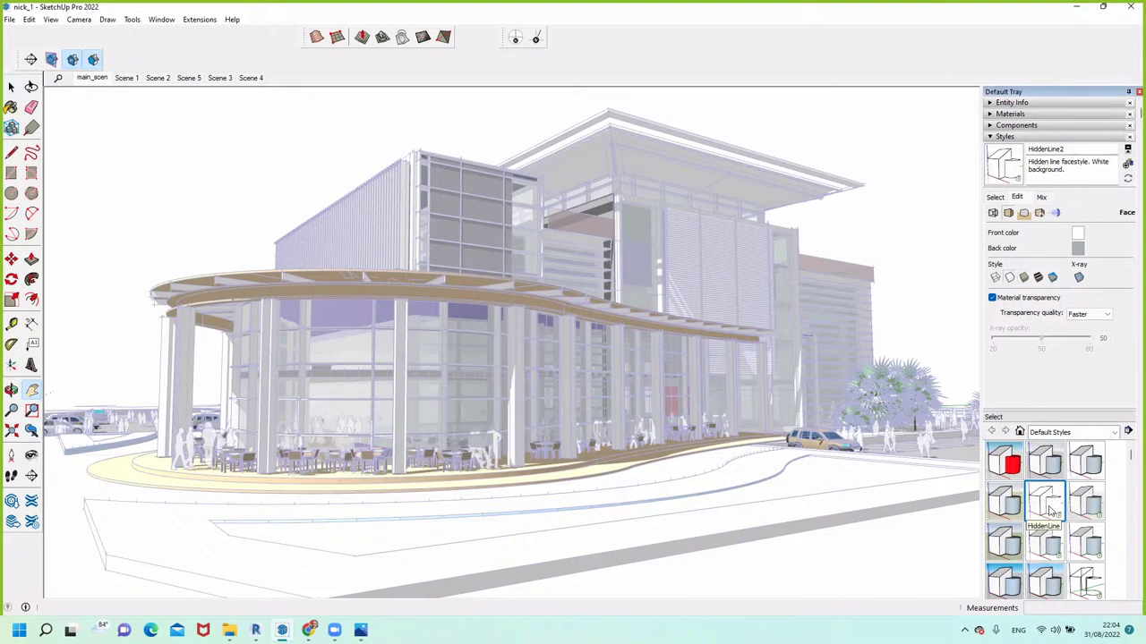
{"action": "left_click", "coordinate": [1050, 548]}
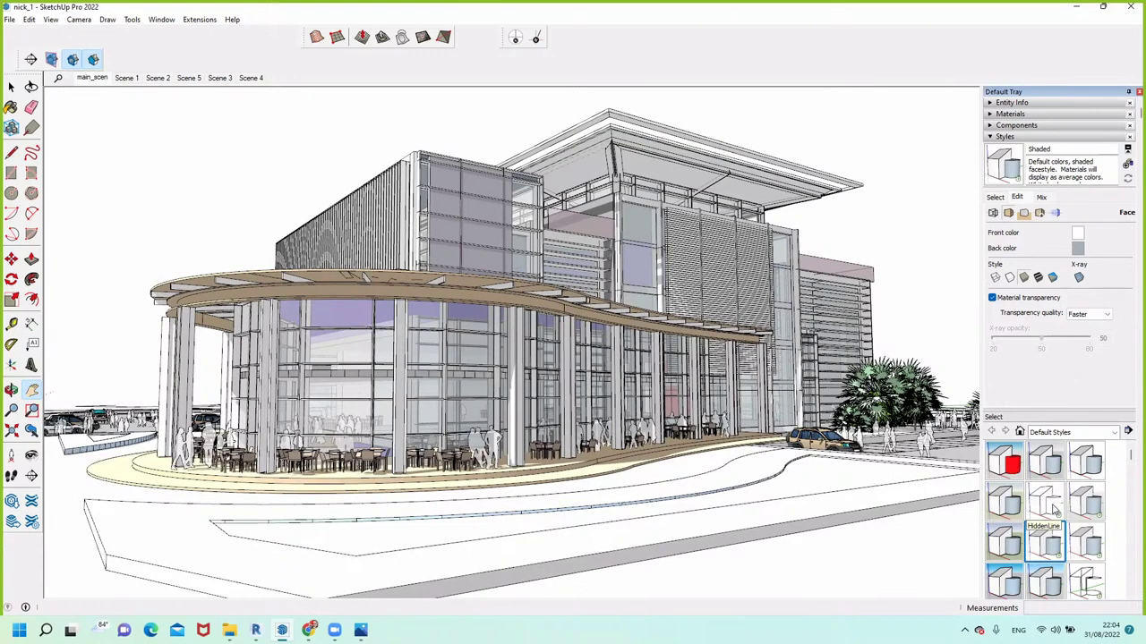
{"action": "left_click", "coordinate": [1055, 508]}
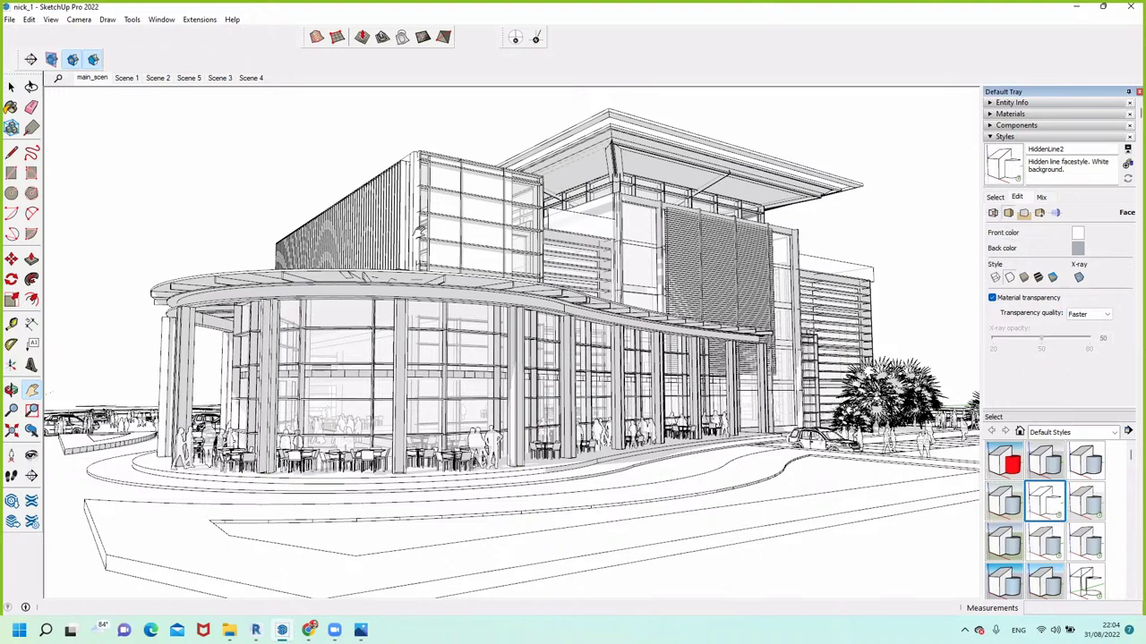
In Edge Settings, set the edge colour to red-brown and turn on Extension
{"action": "left_click", "coordinate": [993, 212]}
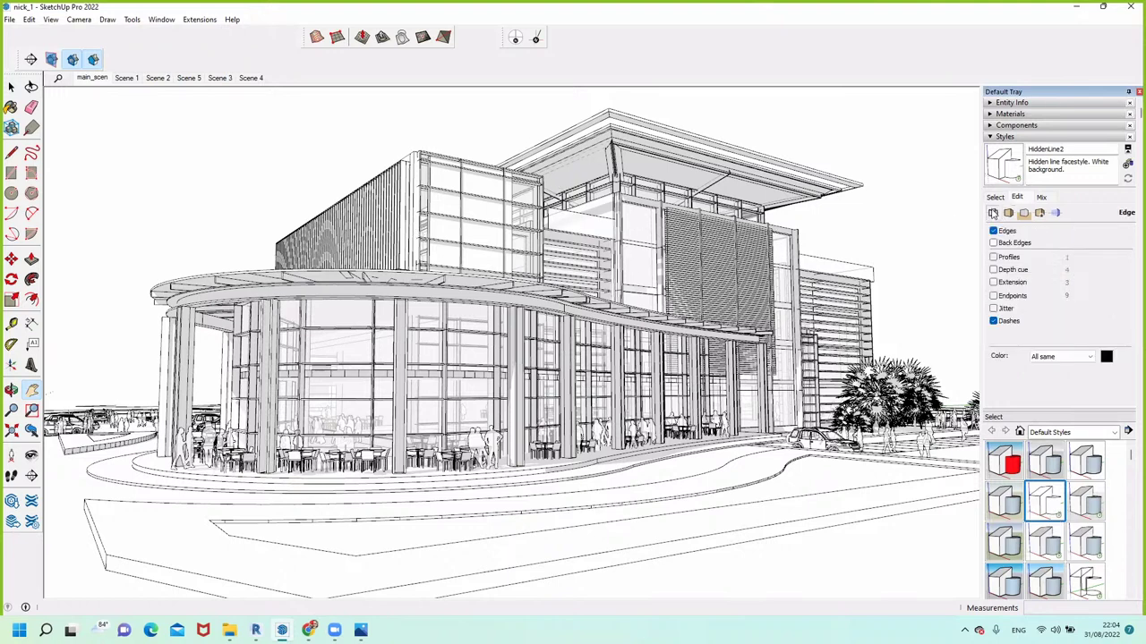
{"action": "left_click", "coordinate": [1107, 356]}
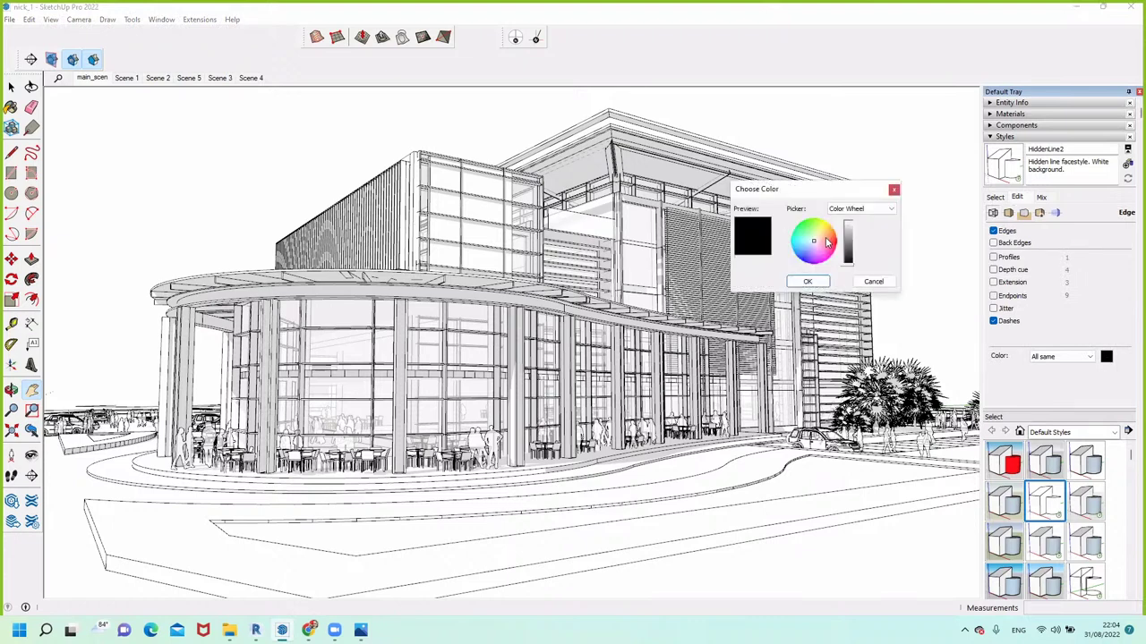
{"action": "left_click", "coordinate": [827, 240]}
{"action": "mouse_move", "coordinate": [848, 240]}
{"action": "left_mouse_down"}
{"action": "mouse_move", "coordinate": [815, 257]}
{"action": "mouse_move", "coordinate": [830, 243]}
{"action": "left_mouse_up"}
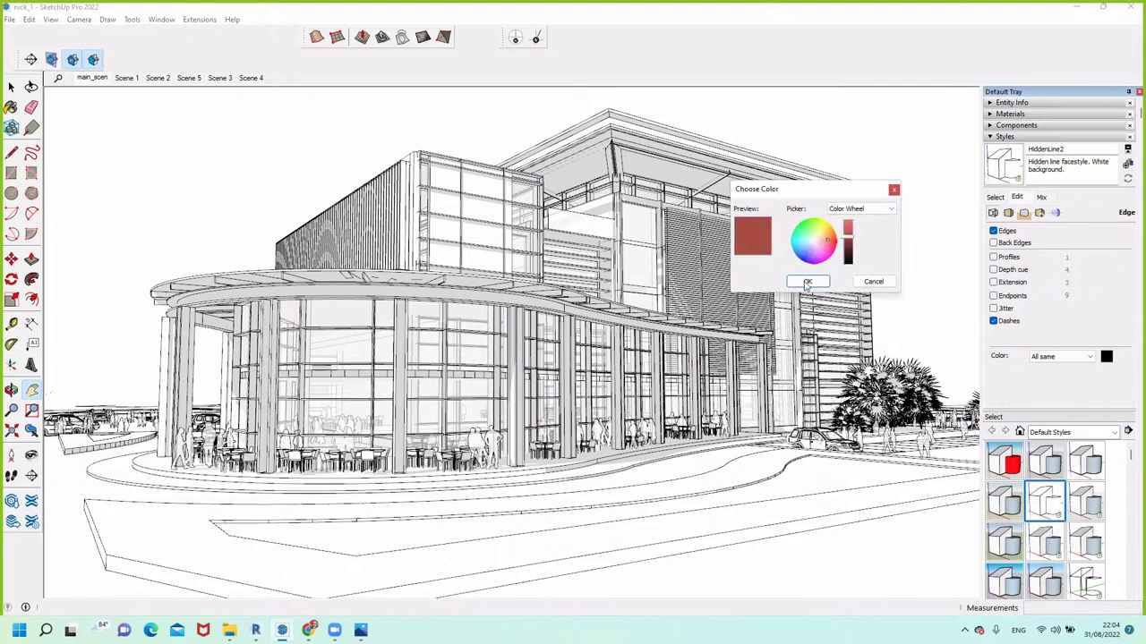
{"action": "left_click", "coordinate": [807, 282]}
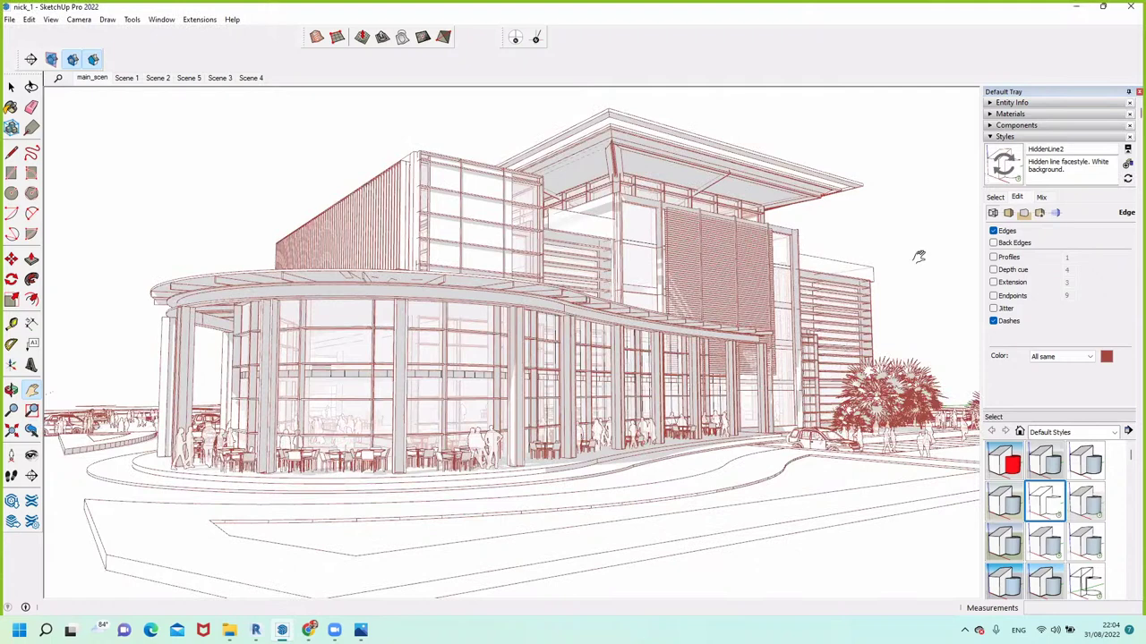
{"action": "left_click", "coordinate": [997, 285]}
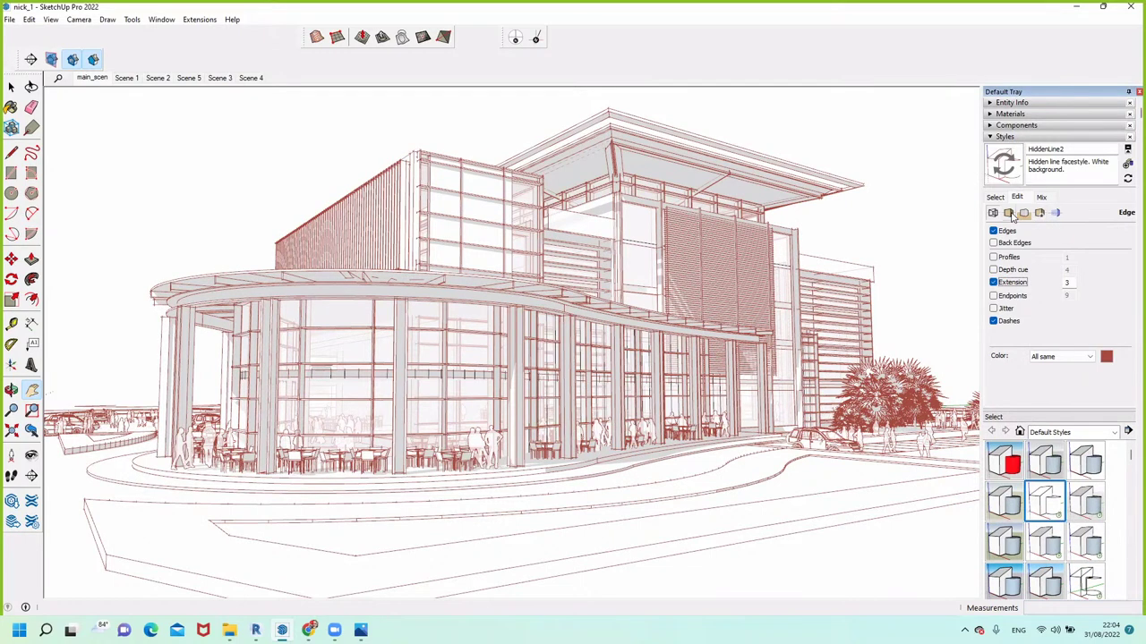
{"action": "left_click", "coordinate": [1010, 213]}
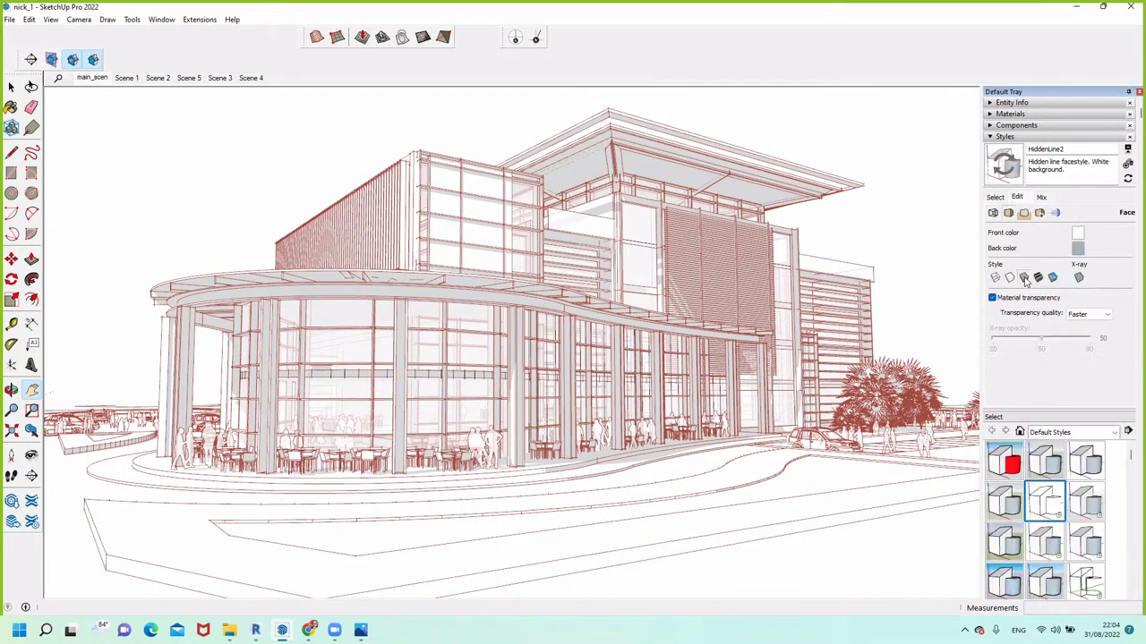
Show faces shaded with textures and sample the curved canopy's material into the Materials panel
{"action": "left_click", "coordinate": [1025, 279]}
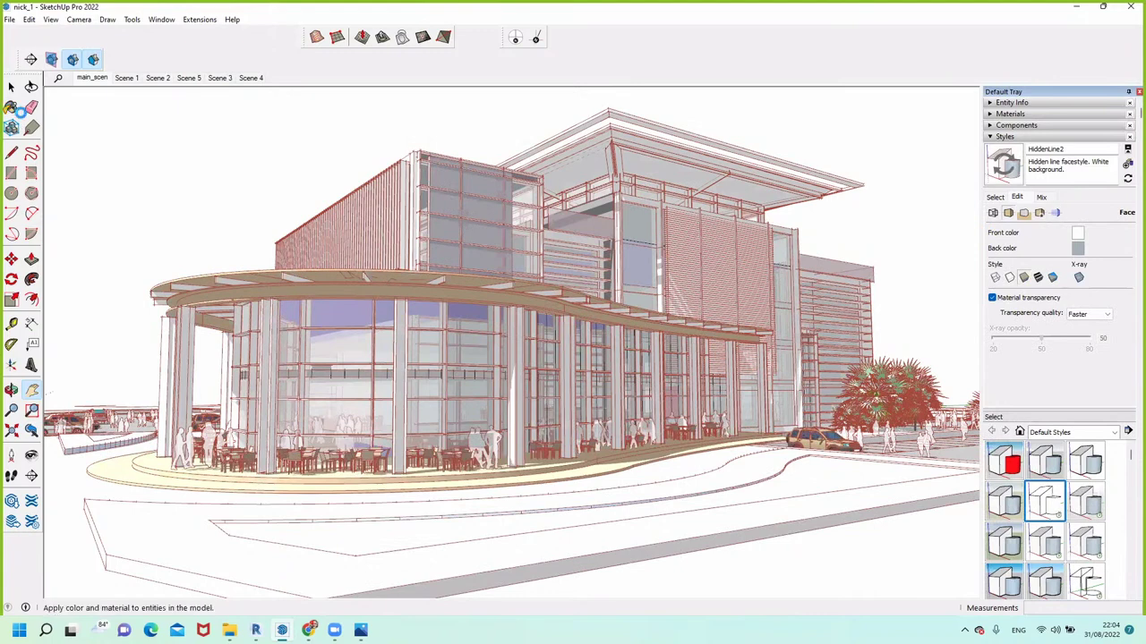
{"action": "left_click", "coordinate": [31, 390]}
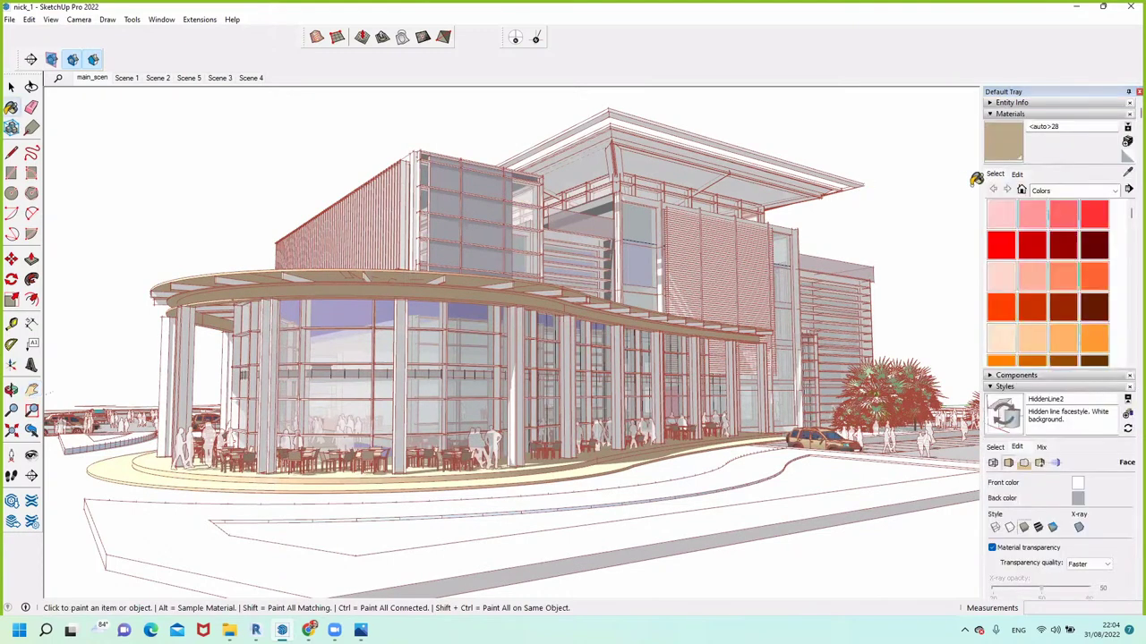
{"action": "left_click", "coordinate": [1127, 172]}
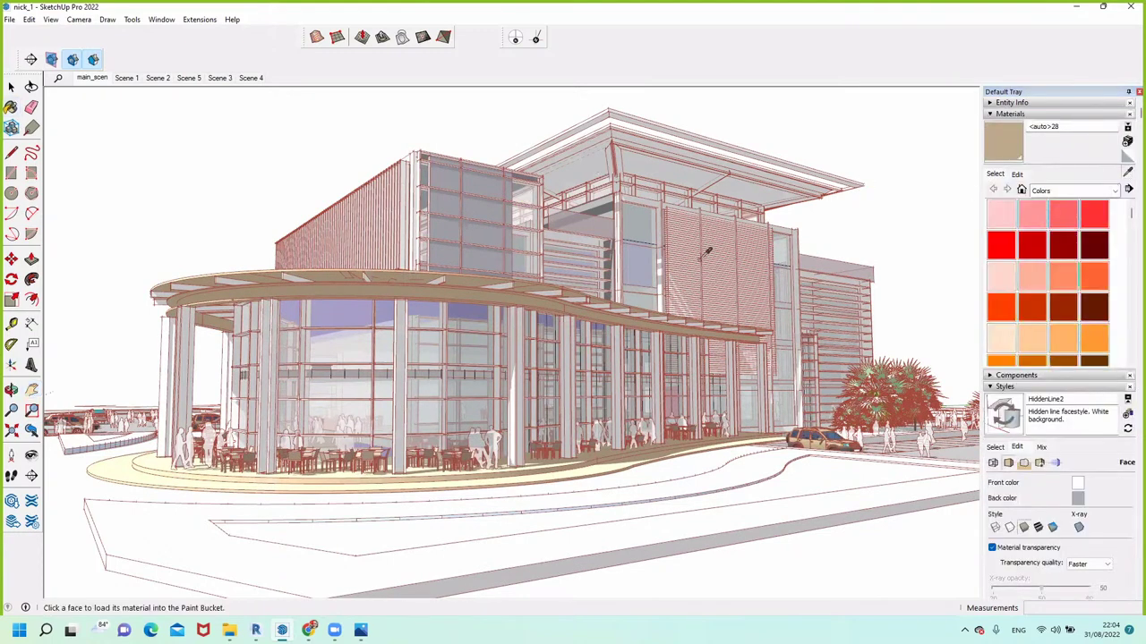
{"action": "left_click", "coordinate": [462, 296]}
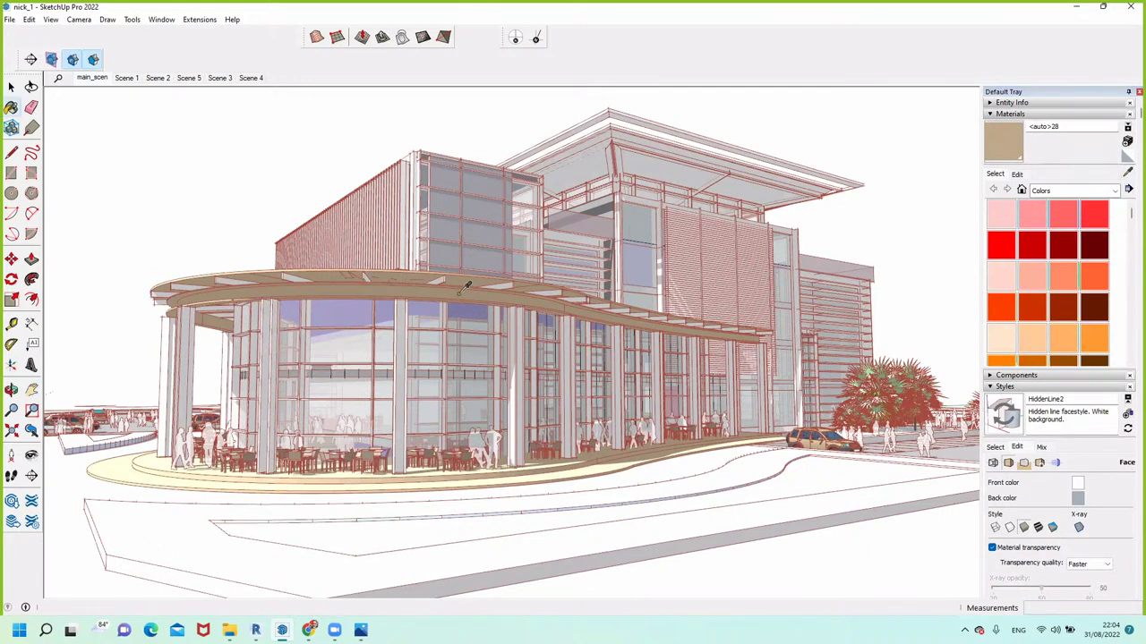
Edit the sampled canopy and terrace floor material's colour from light tan to dark grey
{"action": "left_click", "coordinate": [1018, 174]}
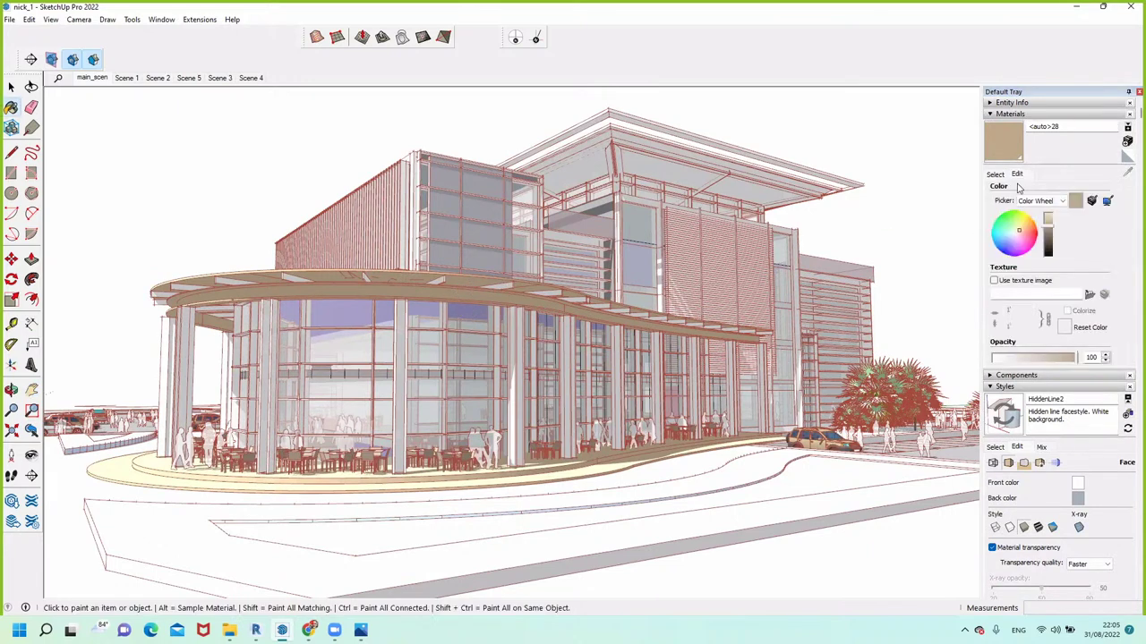
{"action": "left_click", "coordinate": [1049, 249]}
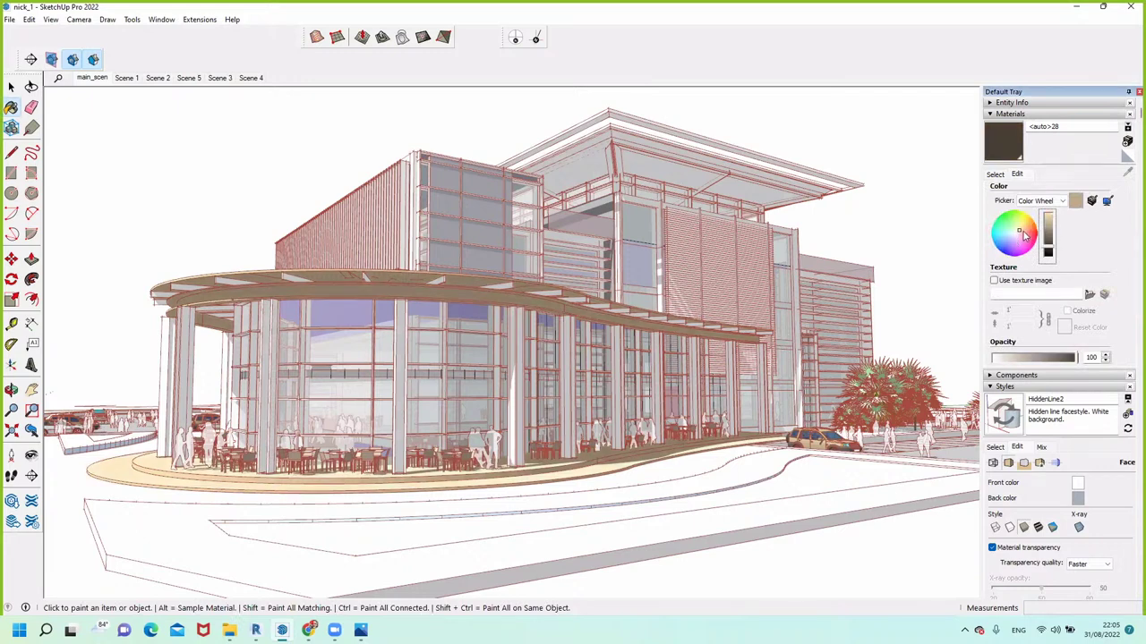
{"action": "left_click", "coordinate": [1021, 233]}
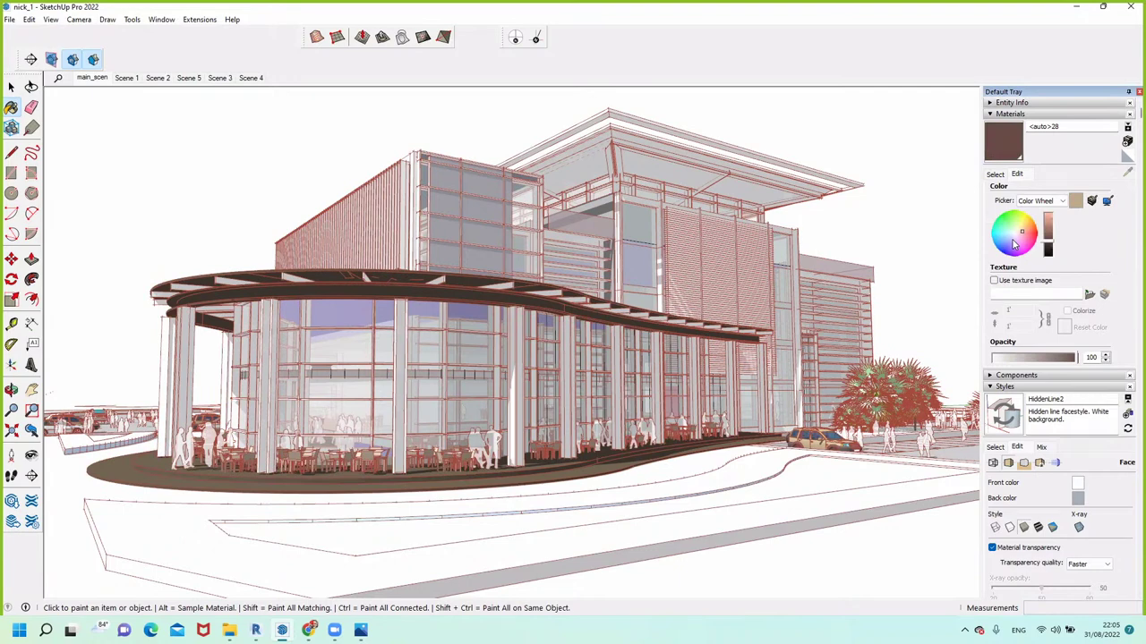
{"action": "left_click", "coordinate": [1014, 243]}
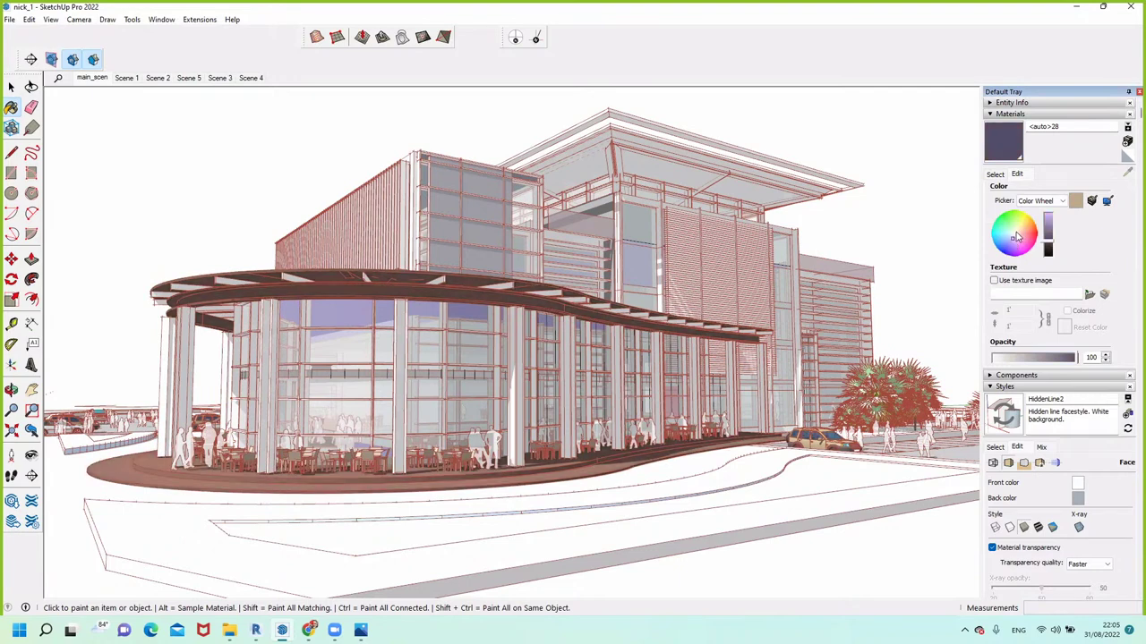
{"action": "left_click", "coordinate": [1016, 236]}
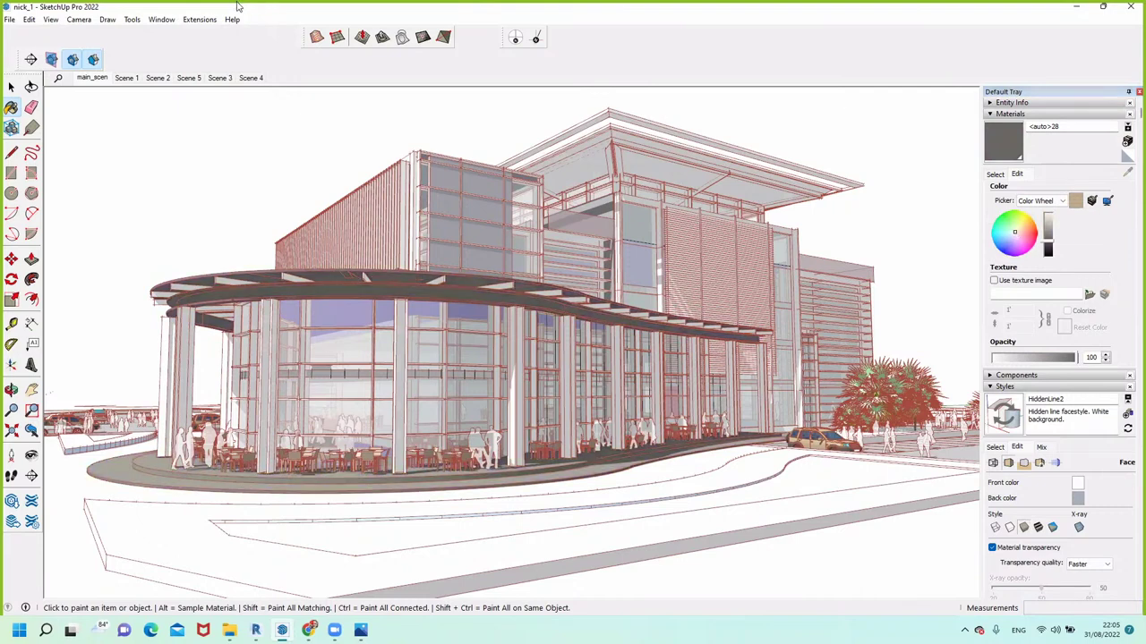
{"action": "left_click", "coordinate": [79, 18]}
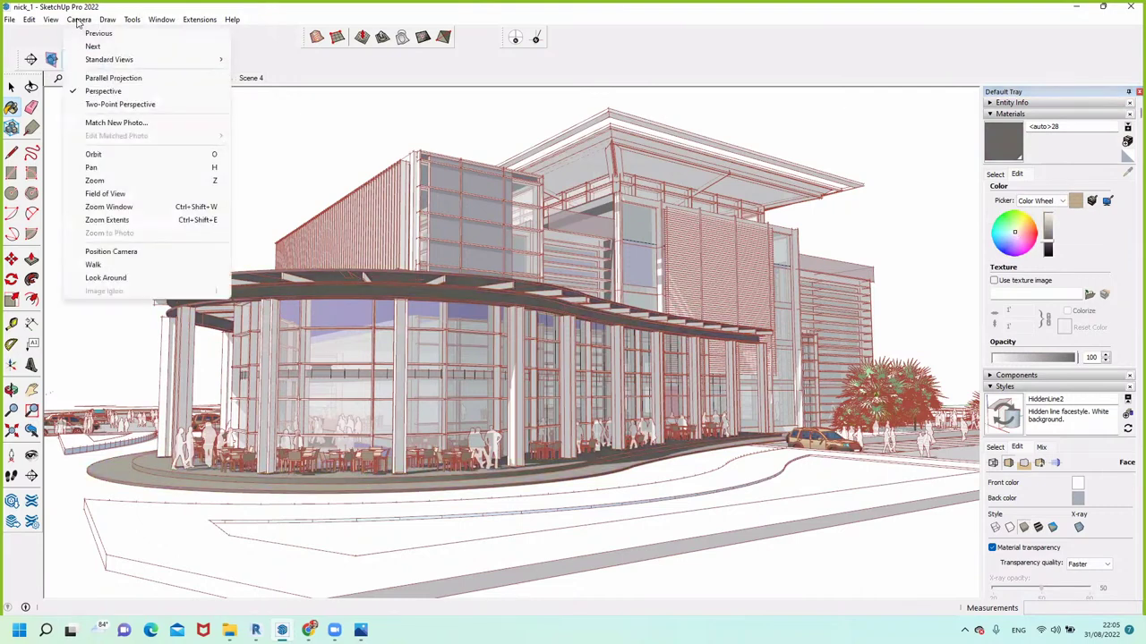
Set the camera to Two-Point Perspective so the building's verticals stay upright
{"action": "left_click", "coordinate": [117, 103]}
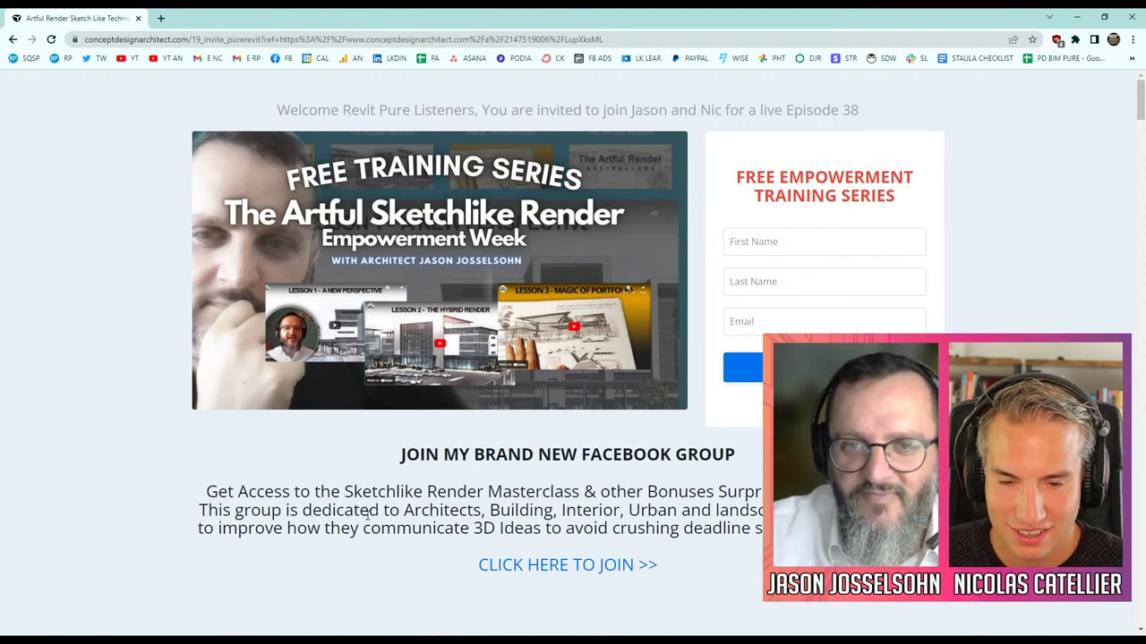
Scroll through the Artful Sketchlike Render sign-up page, then switch to the YouTube livestream window
{"action": "scroll", "coordinate": [335, 494], "scroll_direction": "down", "scroll_amount": 1}
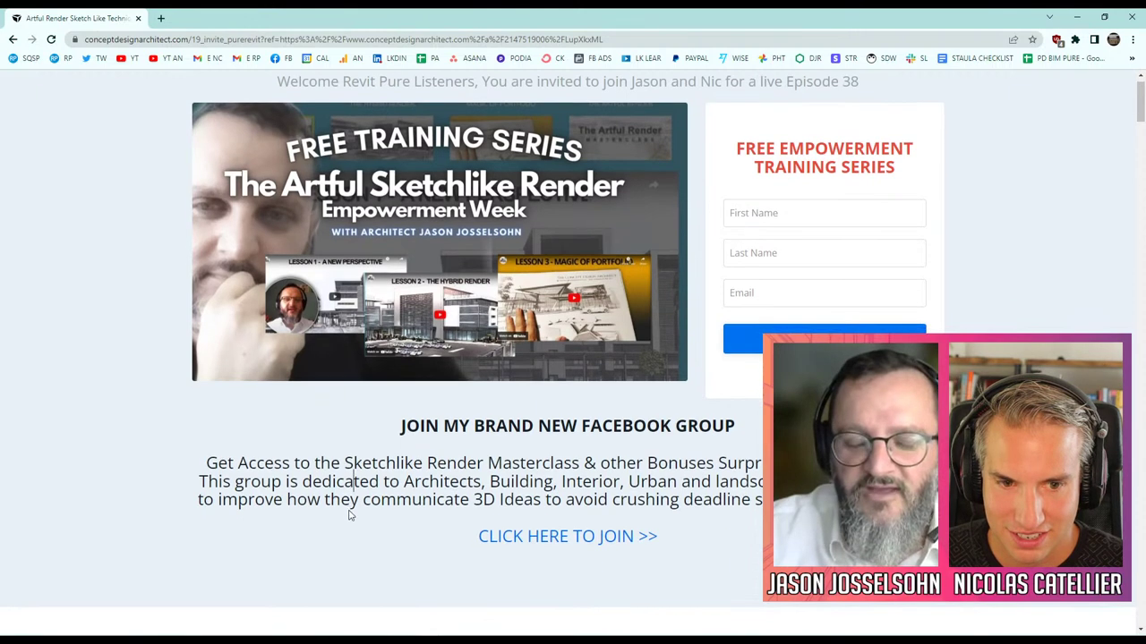
{"action": "scroll", "coordinate": [350, 508], "scroll_direction": "up", "scroll_amount": 1}
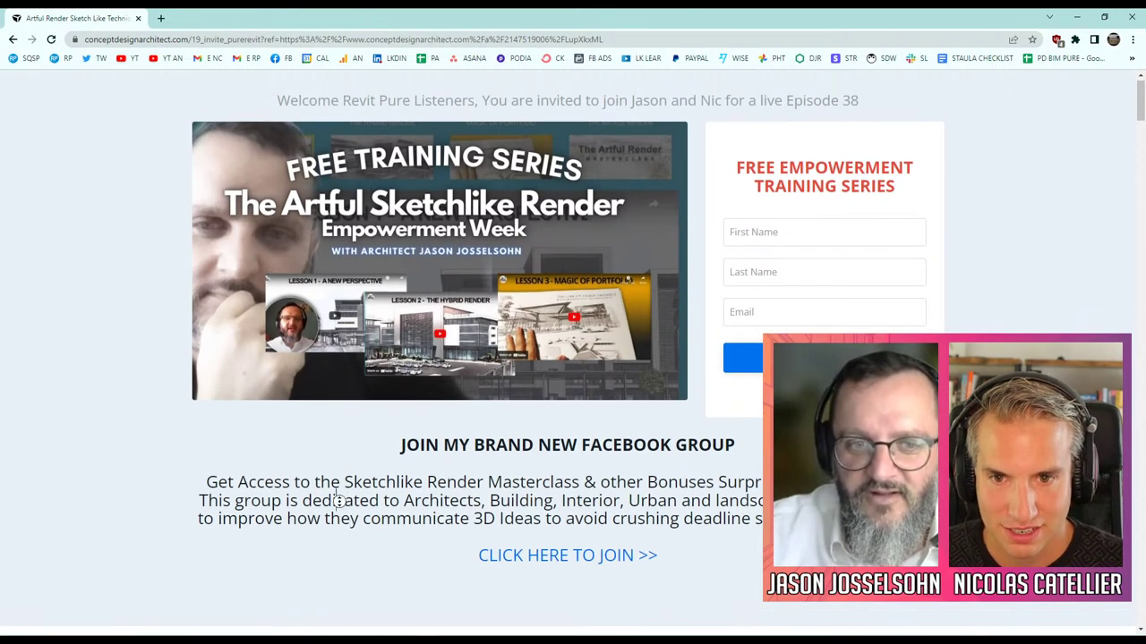
{"action": "scroll", "coordinate": [339, 515], "scroll_direction": "down", "scroll_amount": 1}
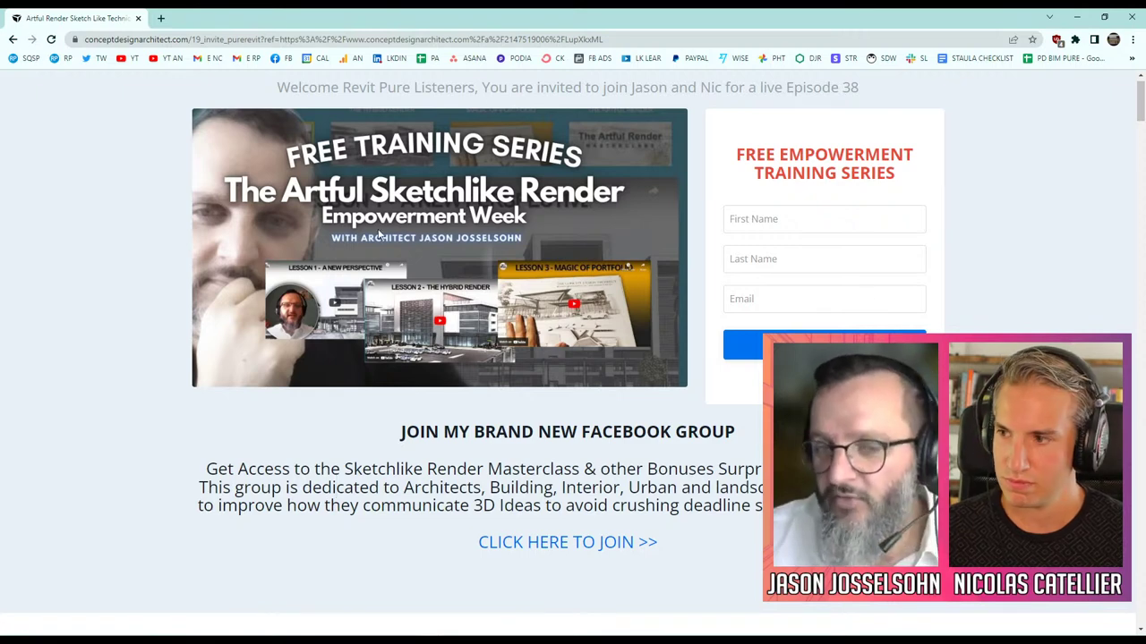
{"action": "scroll", "coordinate": [1065, 322], "scroll_direction": "down", "scroll_amount": 1}
{"action": "scroll", "coordinate": [1060, 326], "scroll_direction": "down", "scroll_amount": 1}
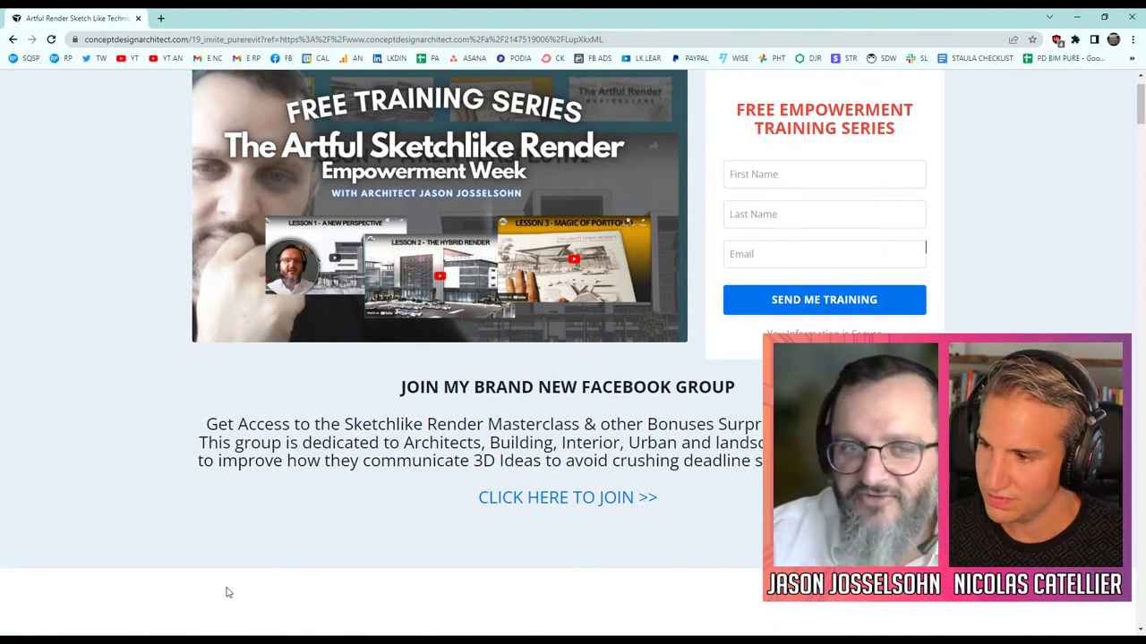
{"action": "scroll", "coordinate": [105, 562], "scroll_direction": "up", "scroll_amount": 1}
{"action": "scroll", "coordinate": [104, 562], "scroll_direction": "down", "scroll_amount": 1}
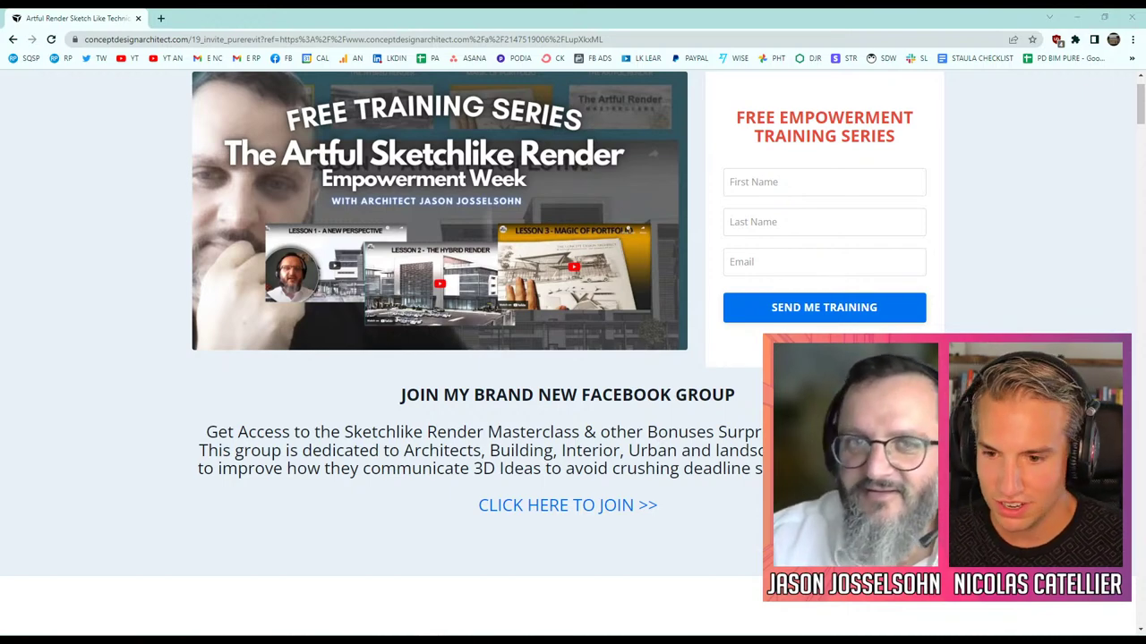
{"action": "key", "text": "alt+Tab"}
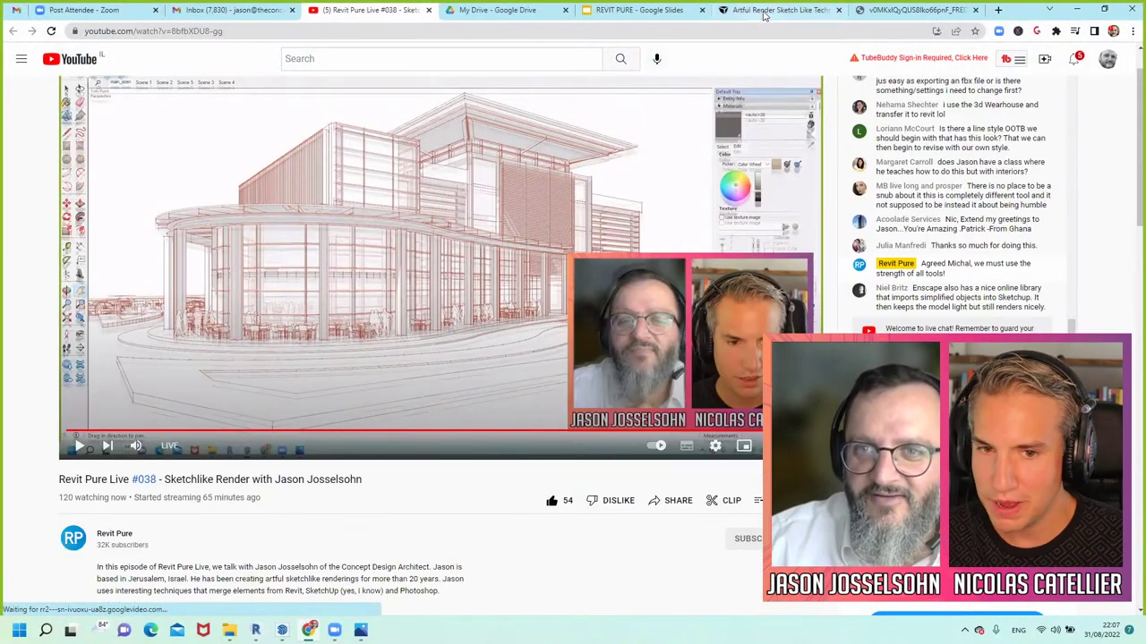
View the full-size interior sketch render, then return to the Artful Render site's top
{"action": "left_click", "coordinate": [823, 10]}
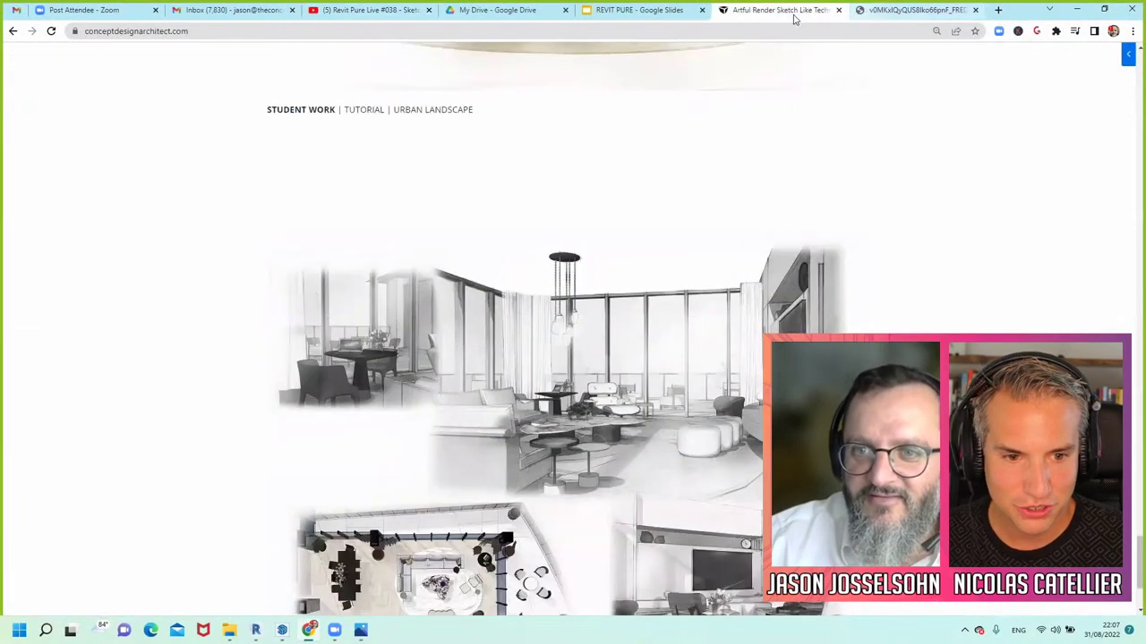
{"action": "key", "text": "ctrl+Tab"}
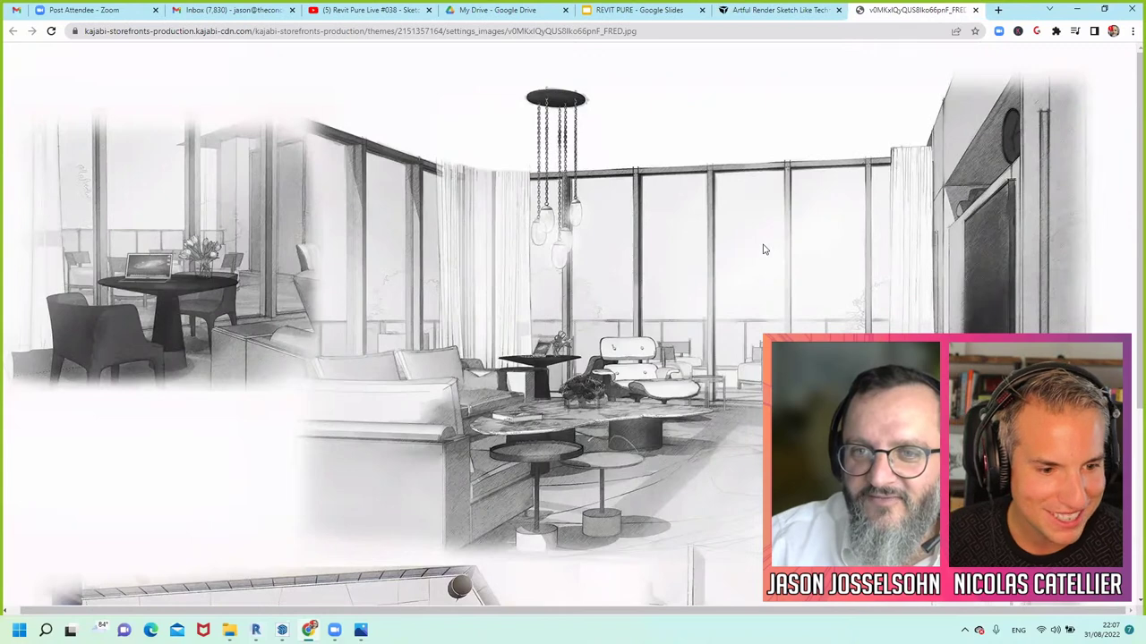
{"action": "key", "text": "ctrl+shift+Tab"}
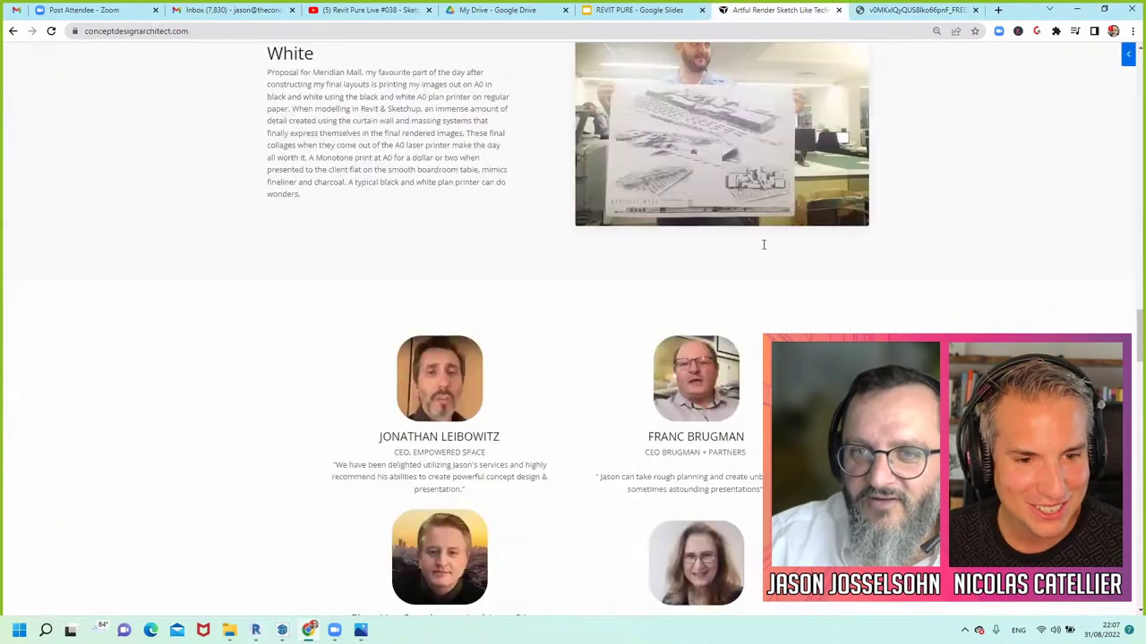
{"action": "key", "text": "Home"}
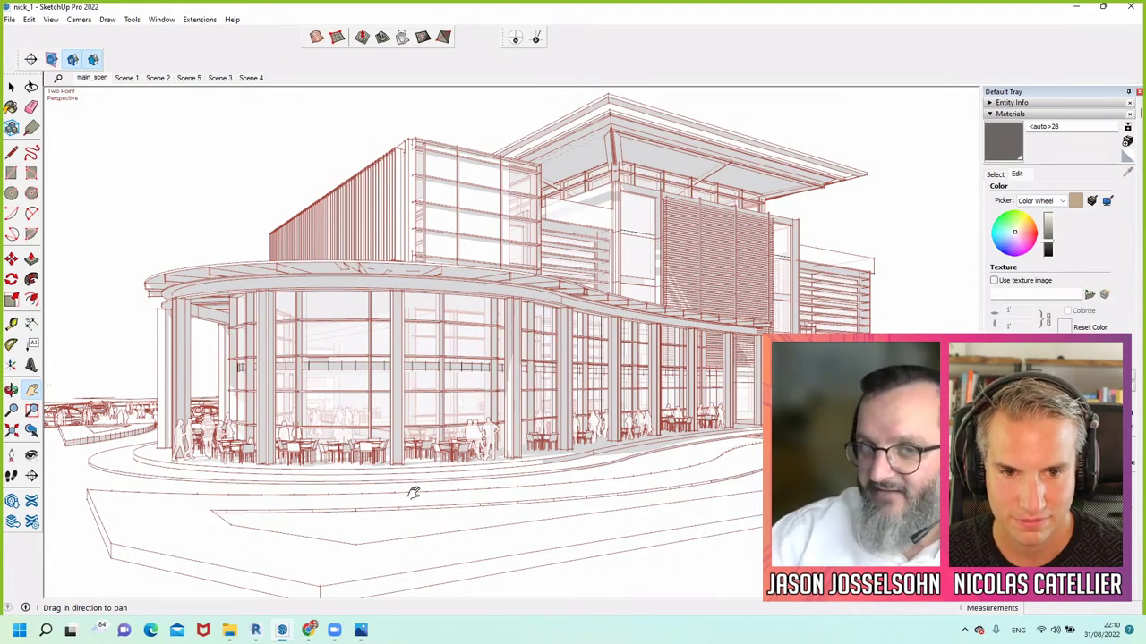
Orbit to a near-frontal elevation, then cycle saved scenes from facade close-up to aerial views
{"action": "key", "text": "o"}
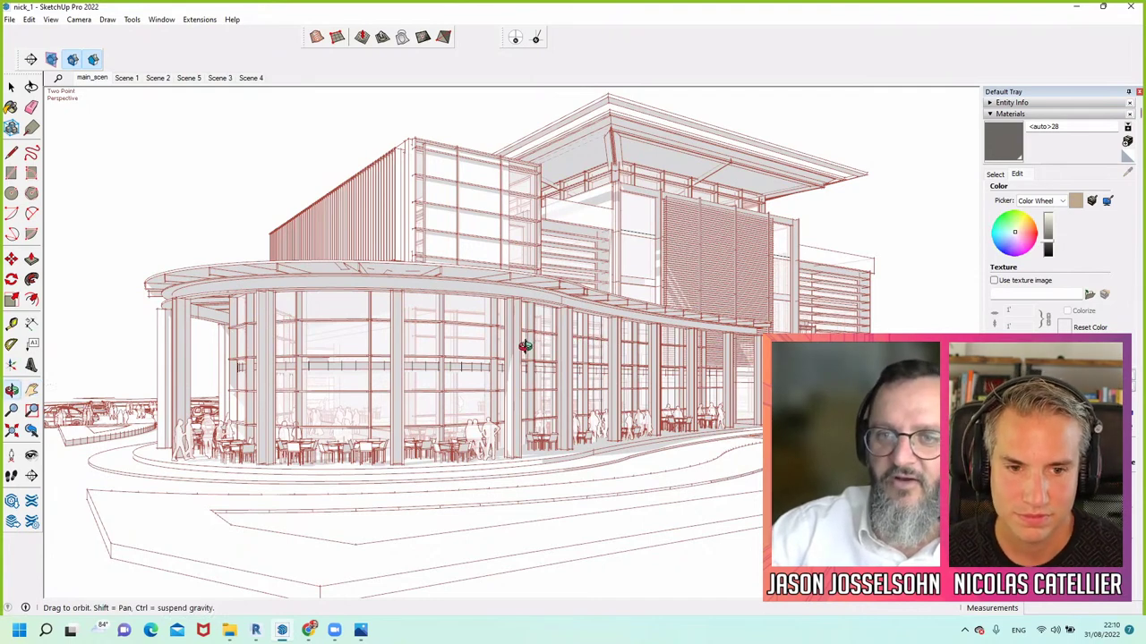
{"action": "left_click_drag", "start_coordinate": [629, 388], "coordinate": [739, 382]}
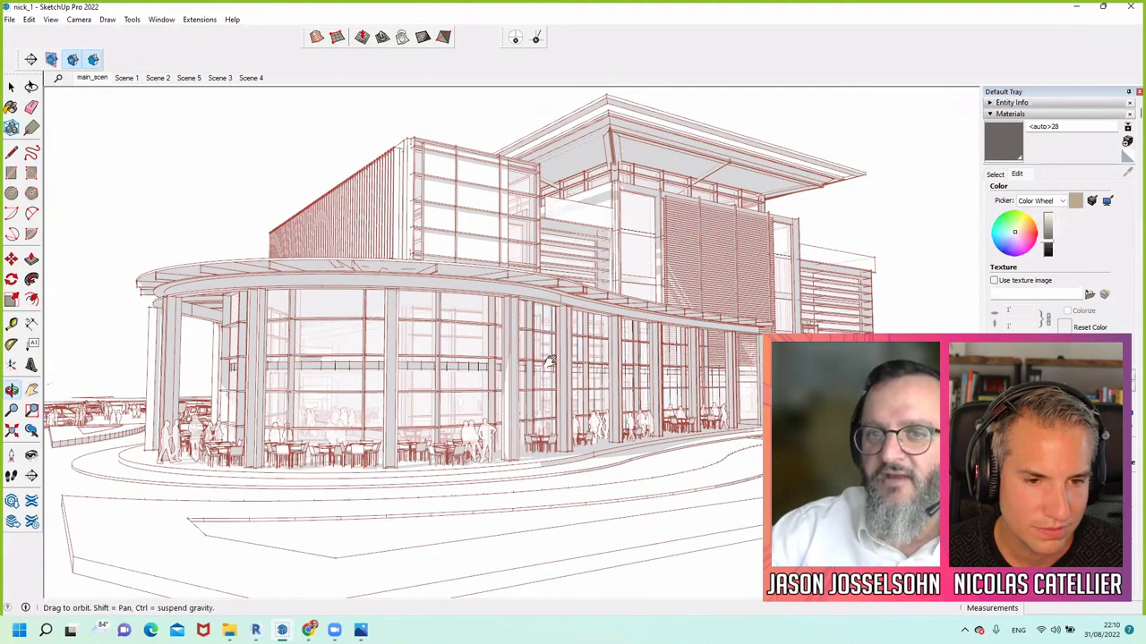
{"action": "left_click_drag", "start_coordinate": [550, 362], "coordinate": [591, 362]}
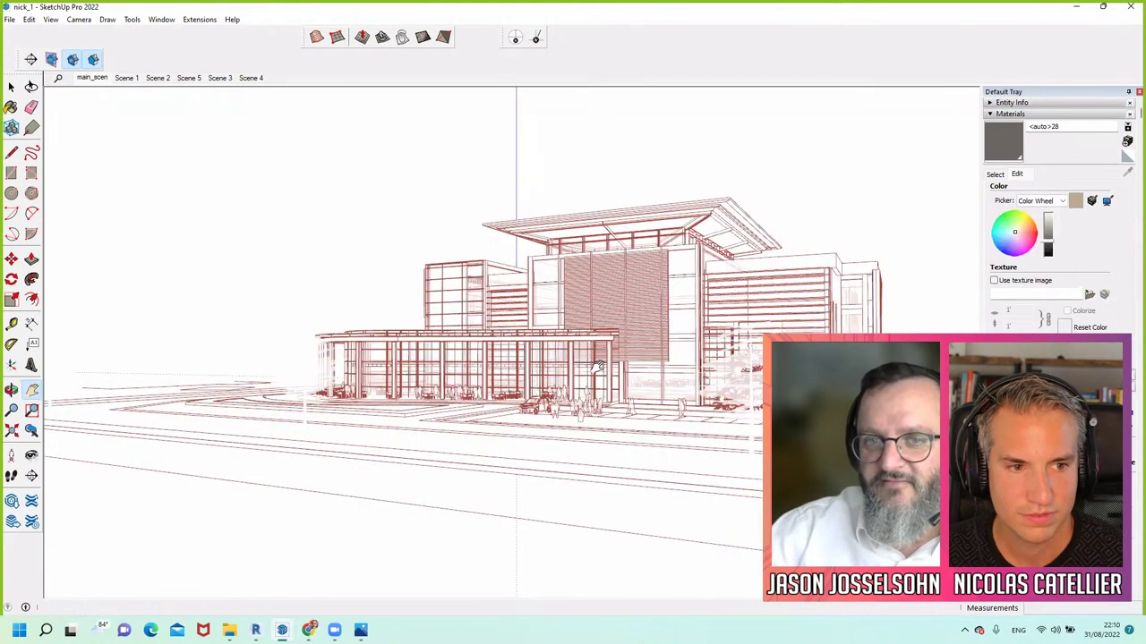
{"action": "key", "text": "Page_Down"}
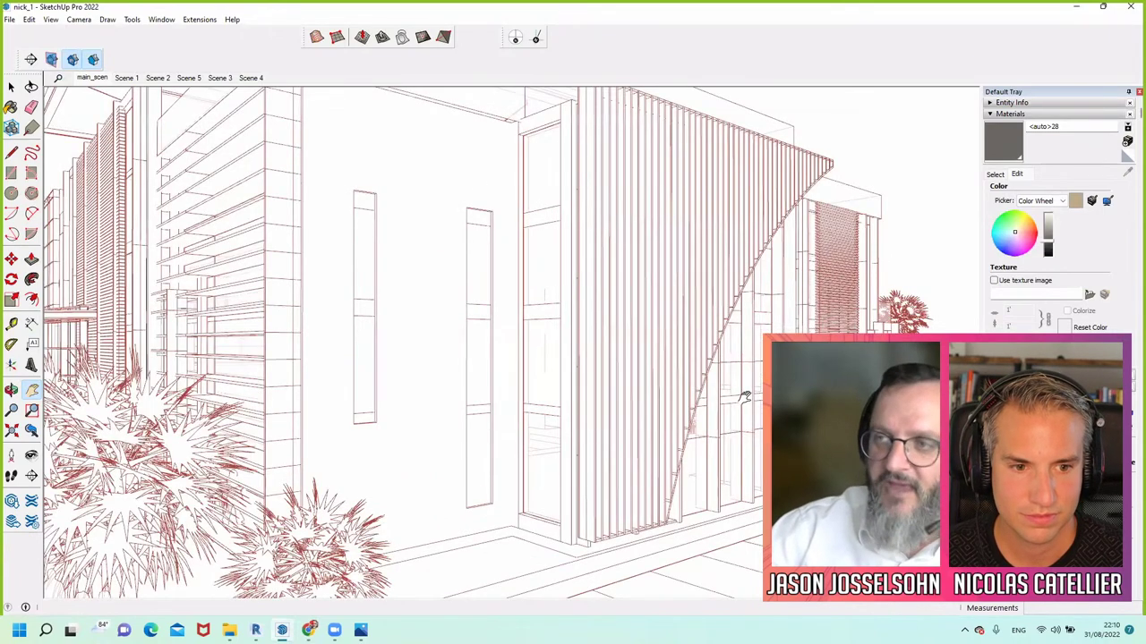
{"action": "key", "text": "Page_Down"}
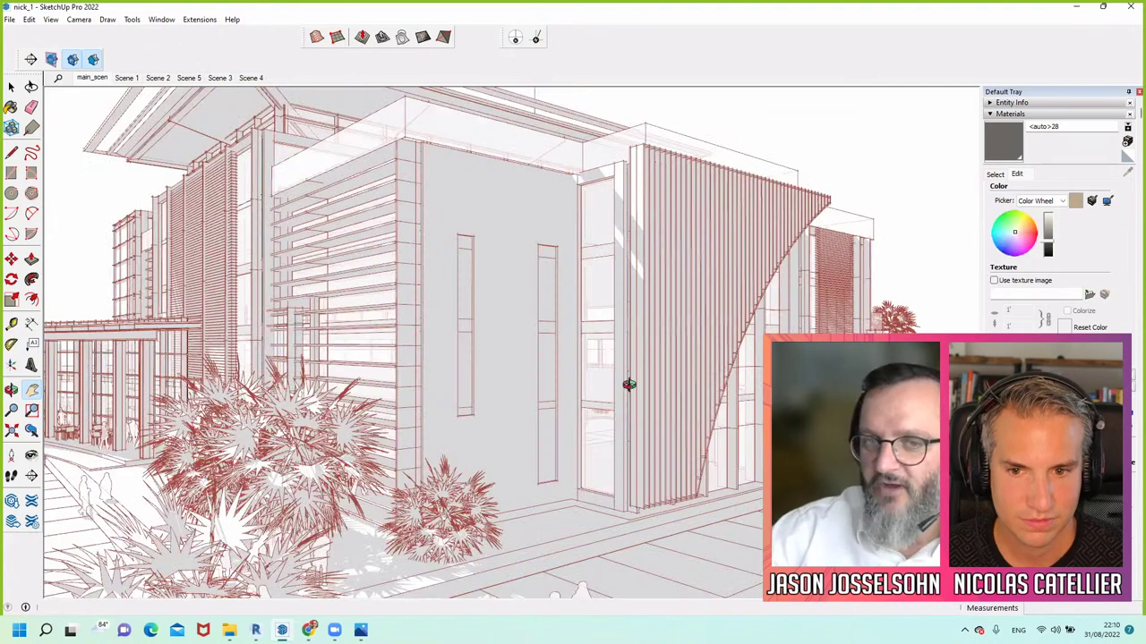
{"action": "key", "text": "Page_Down"}
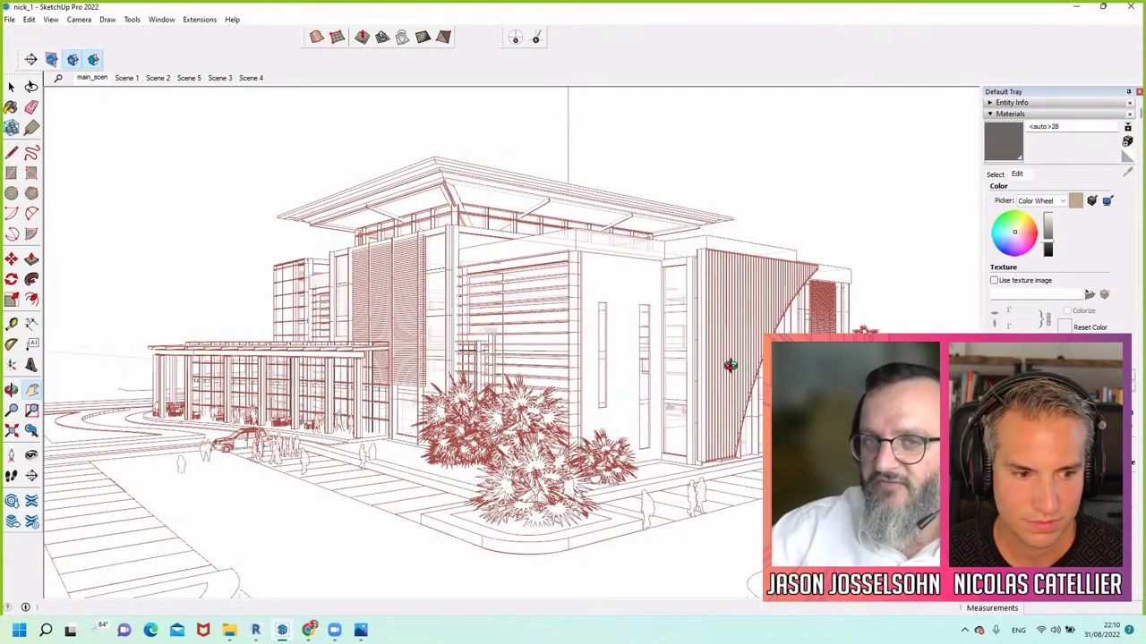
{"action": "key", "text": "Page_Down"}
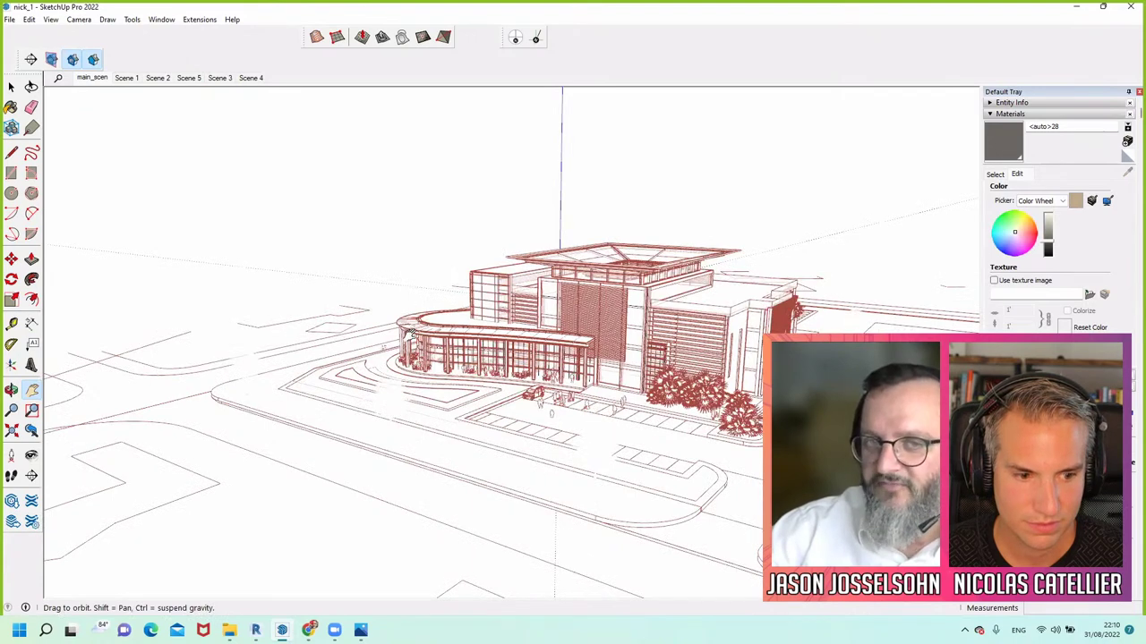
{"action": "key", "text": "Page_Down"}
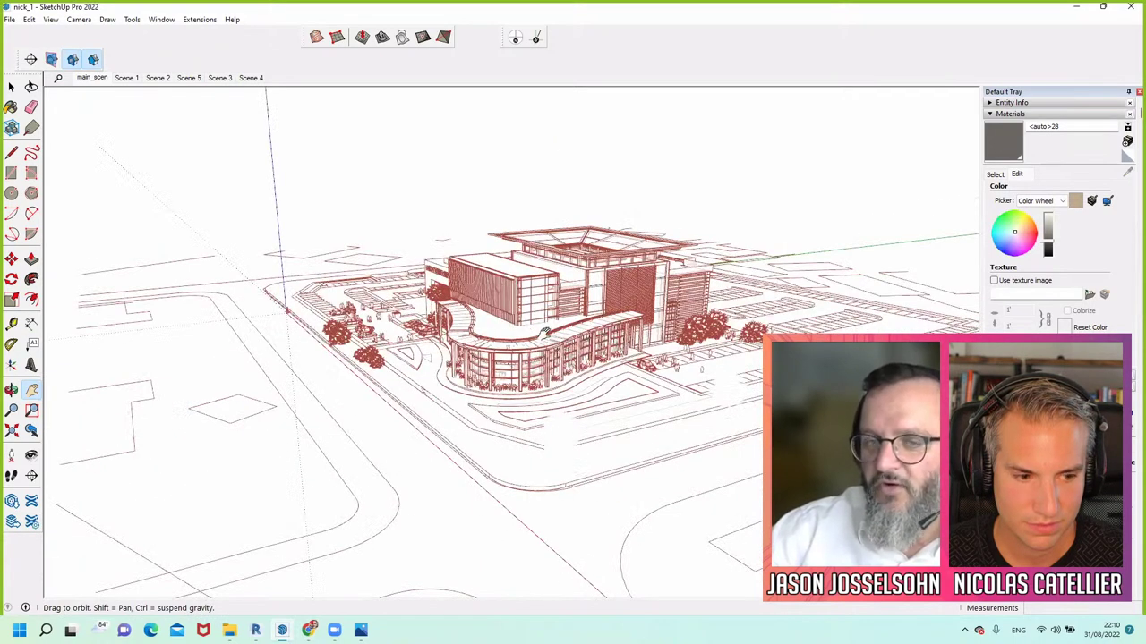
{"action": "key", "text": "Page_Down"}
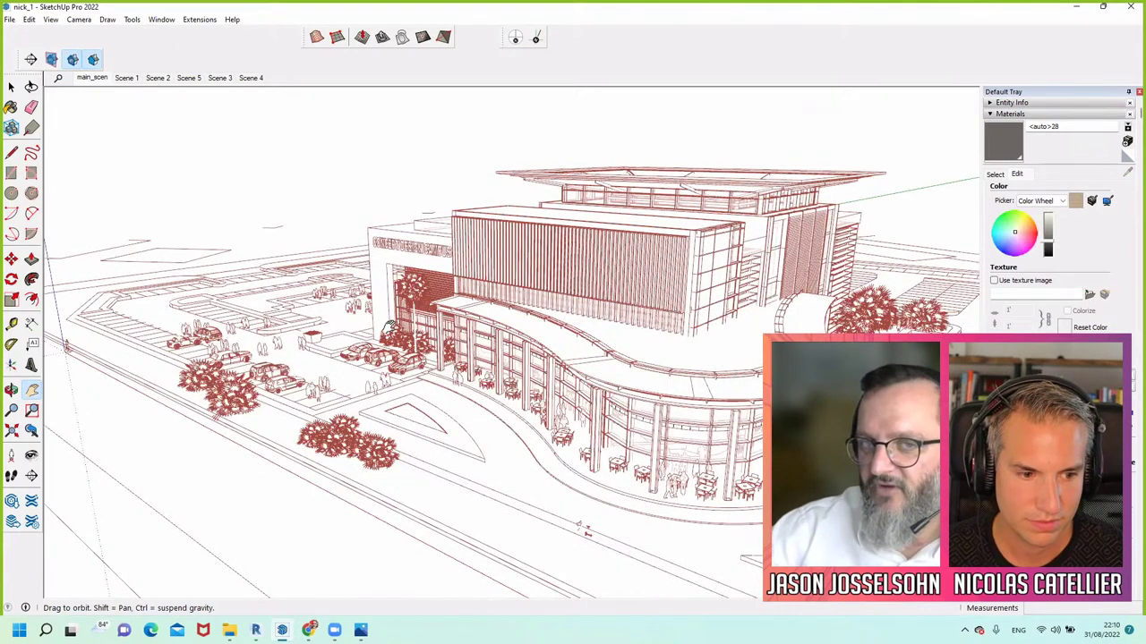
{"action": "key", "text": "Page_Down"}
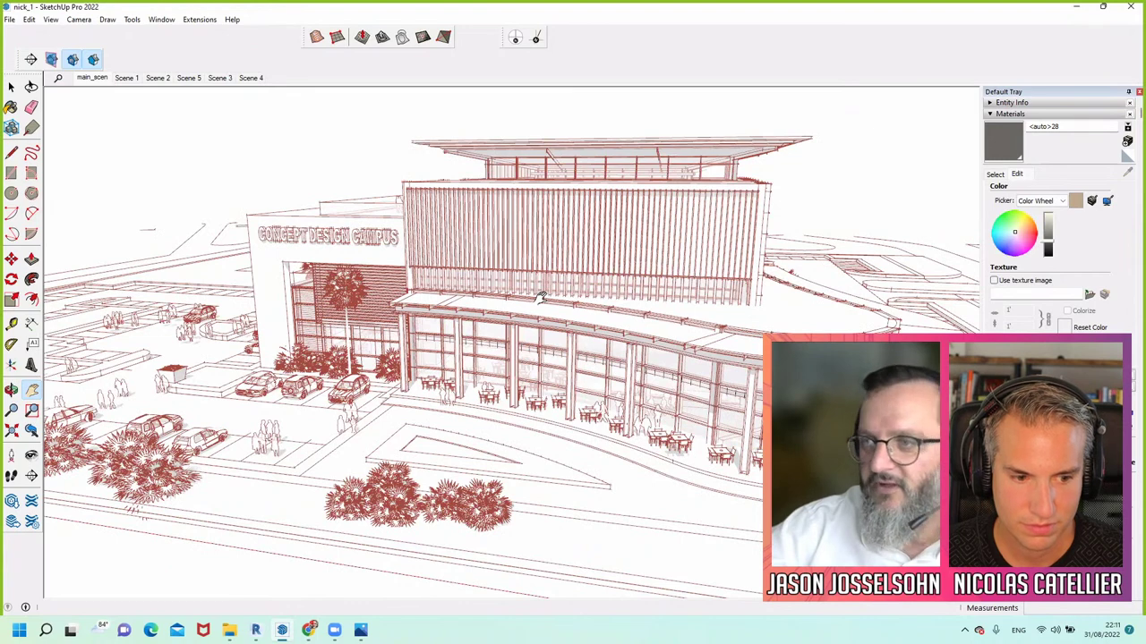
Orbit toward the building's front, pan slightly left, and jump to the curved-corner scene
{"action": "left_click_drag", "start_coordinate": [541, 299], "coordinate": [541, 296]}
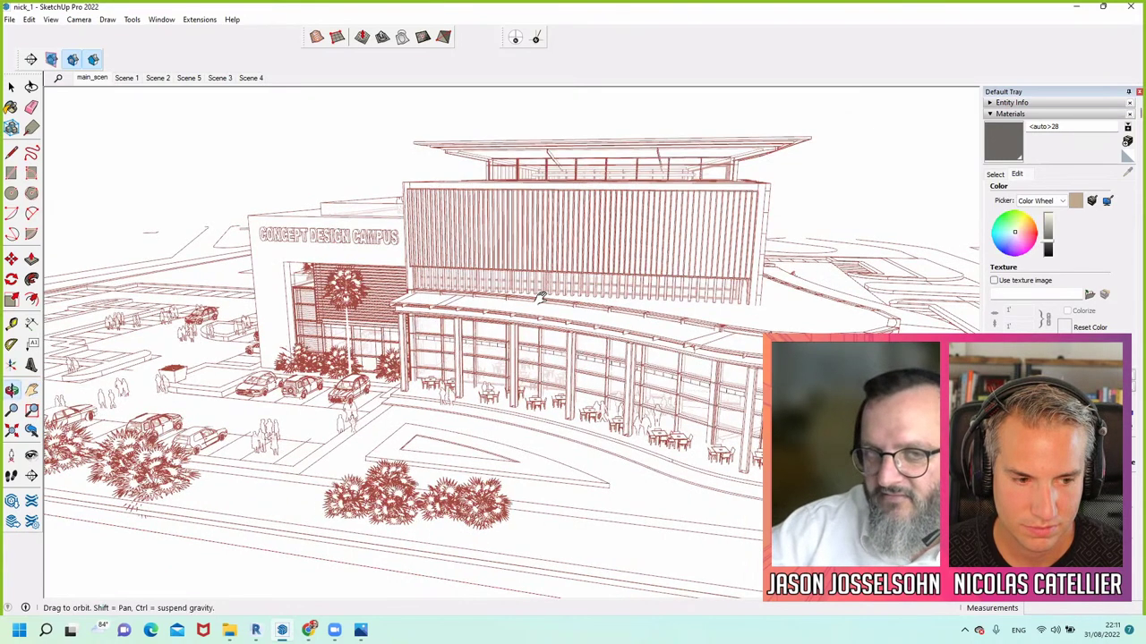
{"action": "left_click_drag", "start_coordinate": [540, 298], "coordinate": [541, 299]}
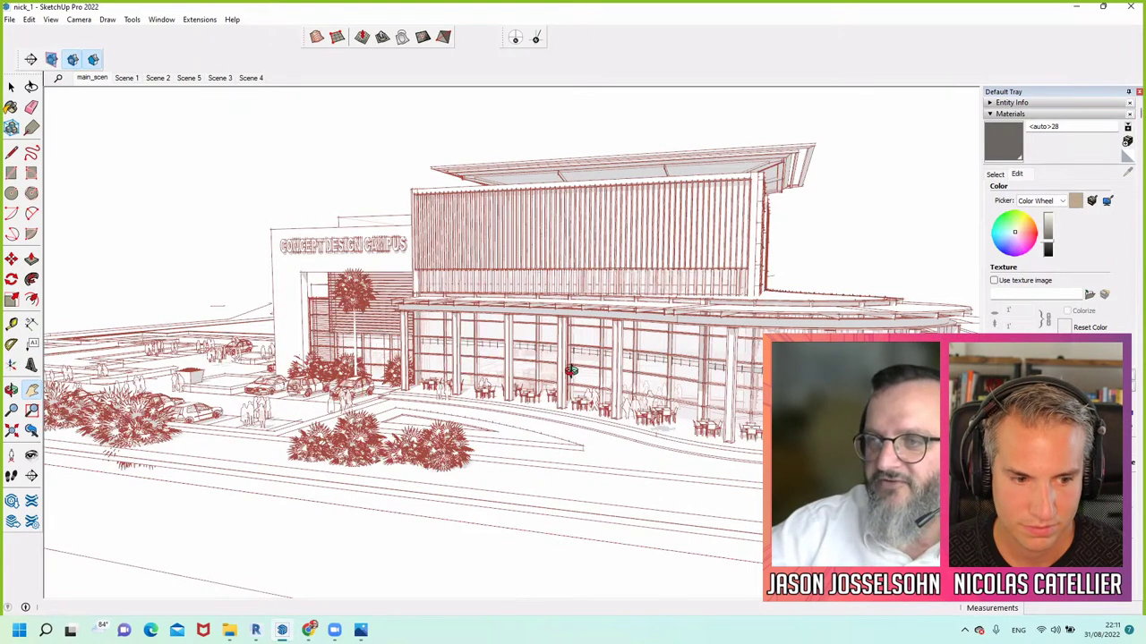
{"action": "left_click_drag", "start_coordinate": [553, 342], "coordinate": [796, 320]}
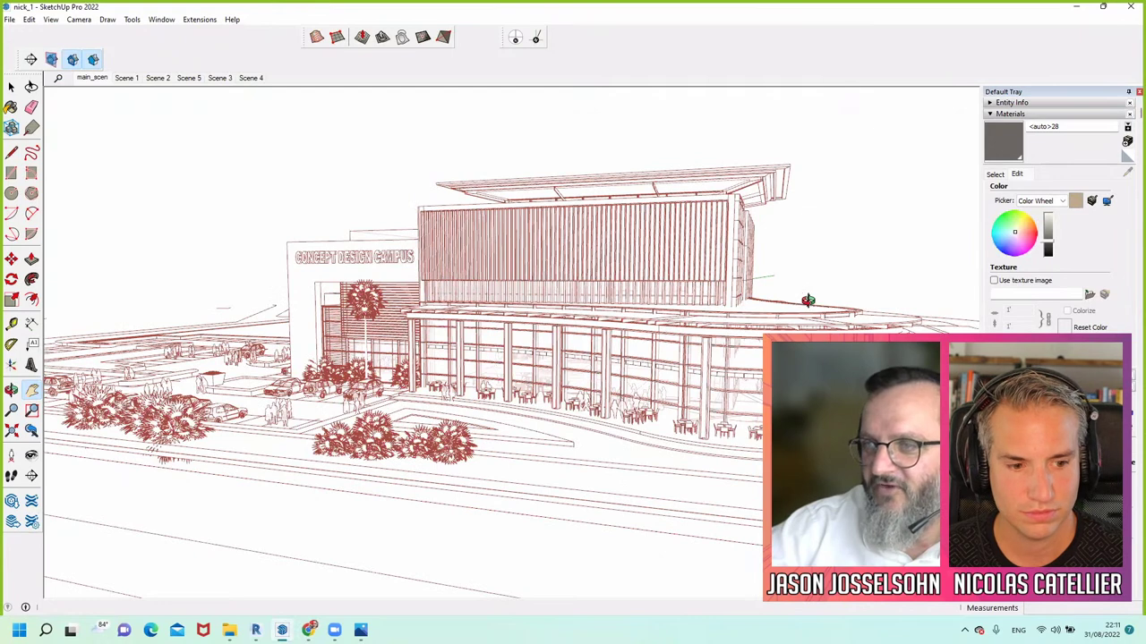
{"action": "left_click_drag", "start_coordinate": [809, 305], "coordinate": [809, 302]}
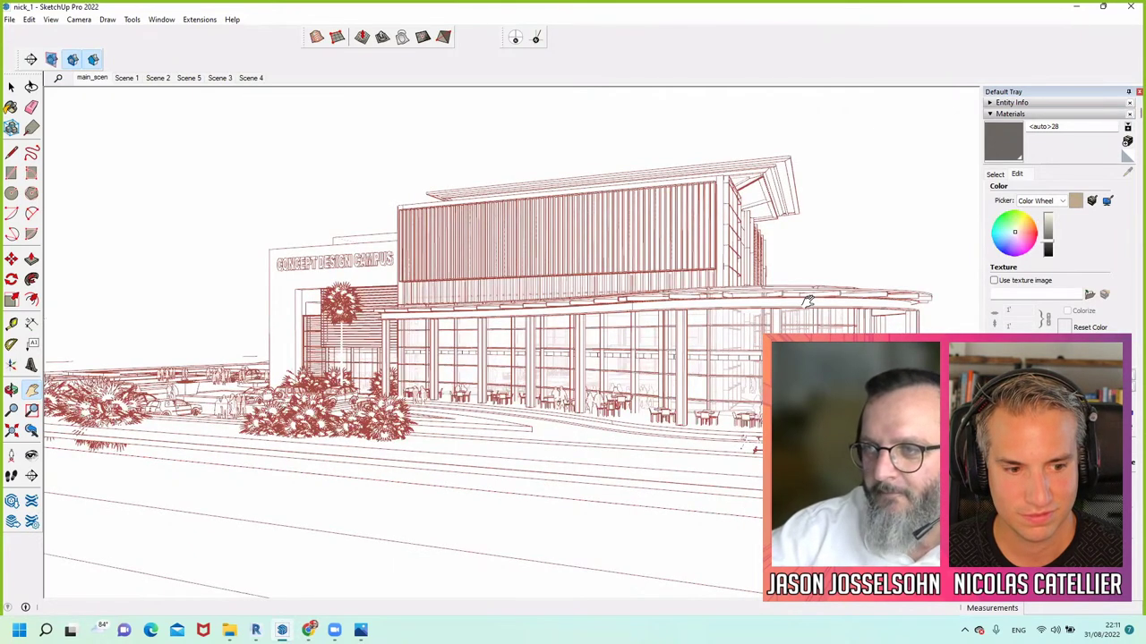
{"action": "middle_click_drag", "start_coordinate": [808, 302], "coordinate": [808, 302]}
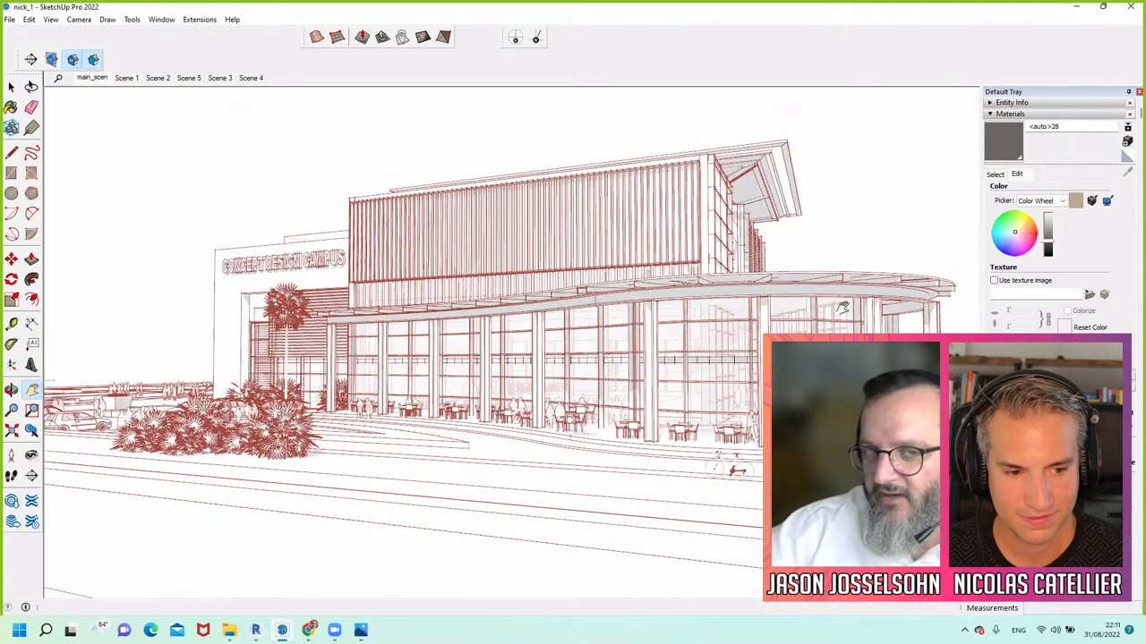
{"action": "middle_click_drag", "start_coordinate": [755, 367], "coordinate": [703, 371], "text": "shift"}
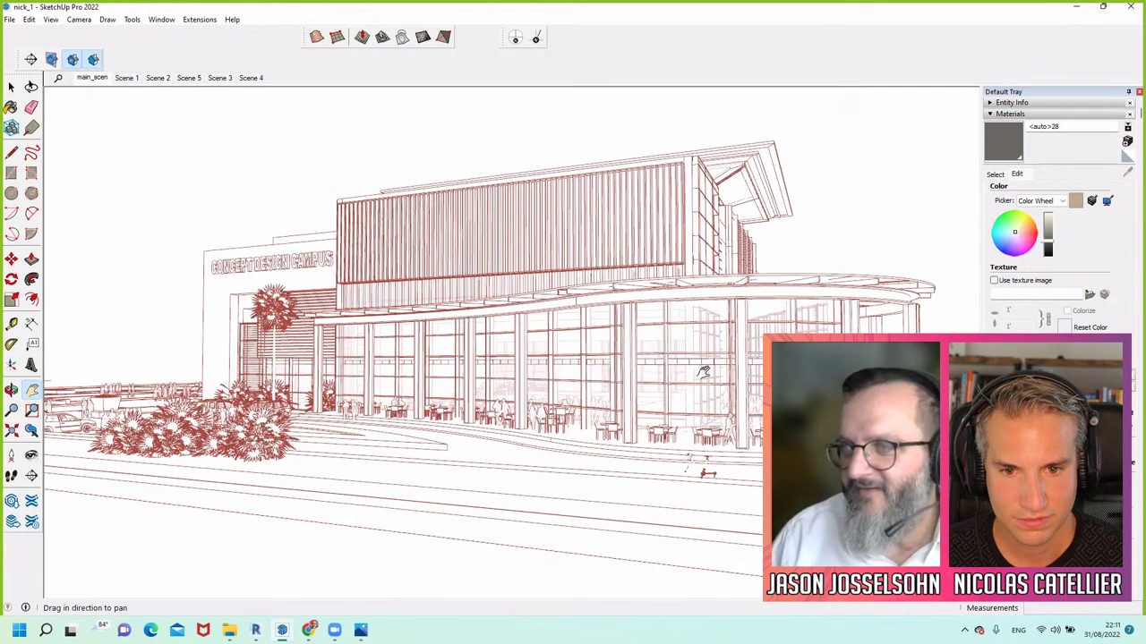
{"action": "key", "text": "Page_Down"}
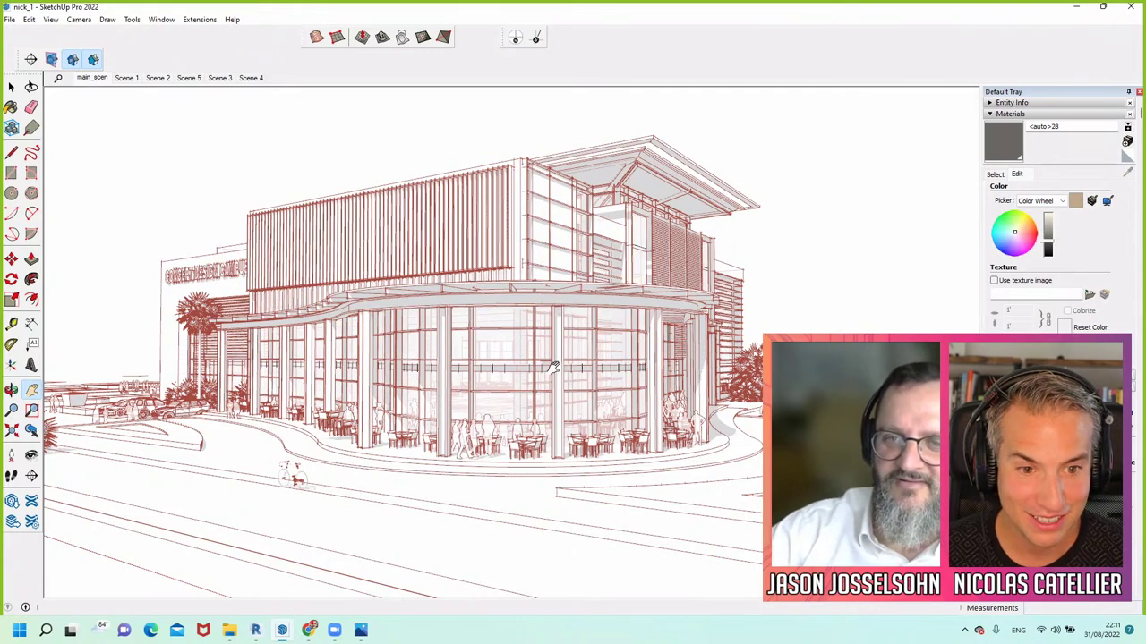
Adjust the curved-corner view so the building sits lower in the frame
{"action": "middle_click_drag", "start_coordinate": [608, 384], "coordinate": [603, 371]}
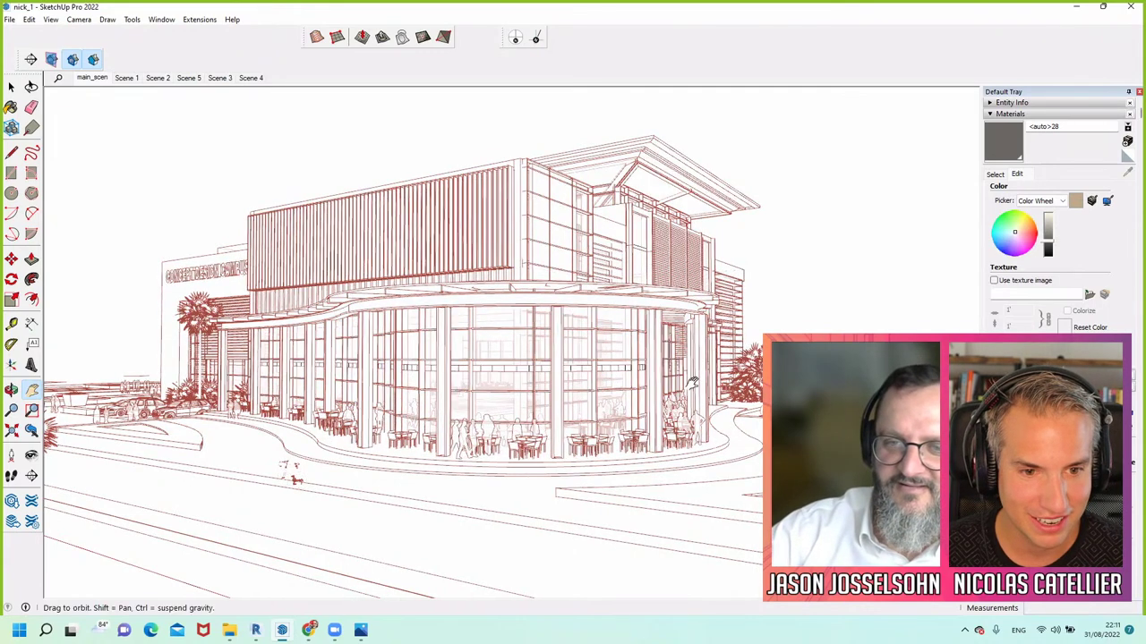
{"action": "left_click_drag", "start_coordinate": [698, 371], "coordinate": [698, 374]}
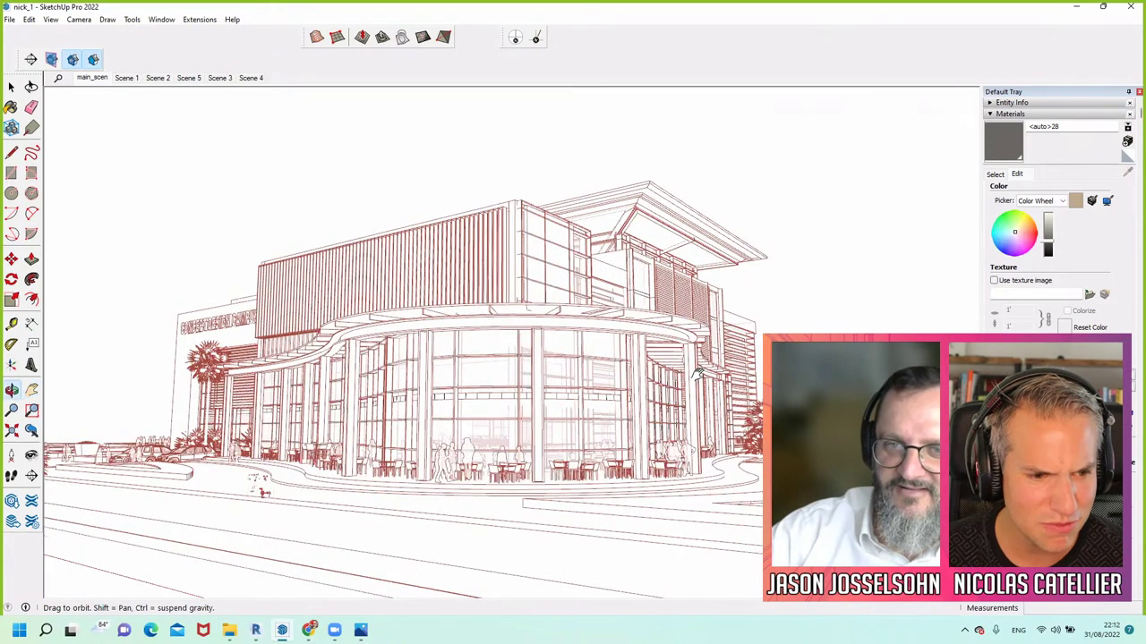
{"action": "key", "text": "h"}
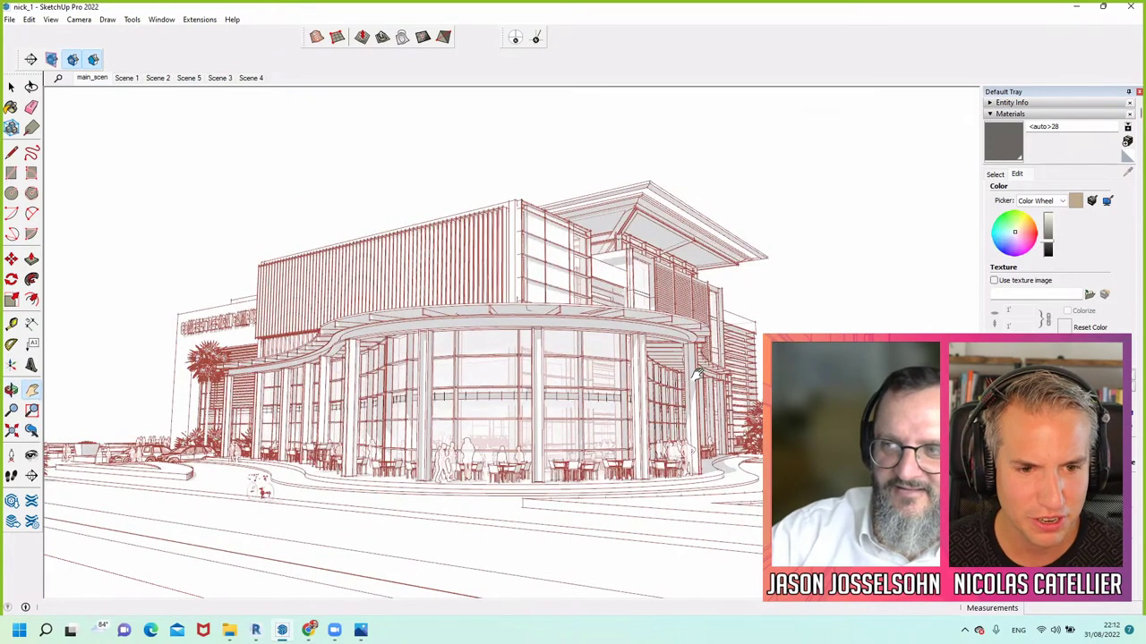
{"action": "left_click", "coordinate": [78, 19]}
{"action": "key", "text": "Escape"}
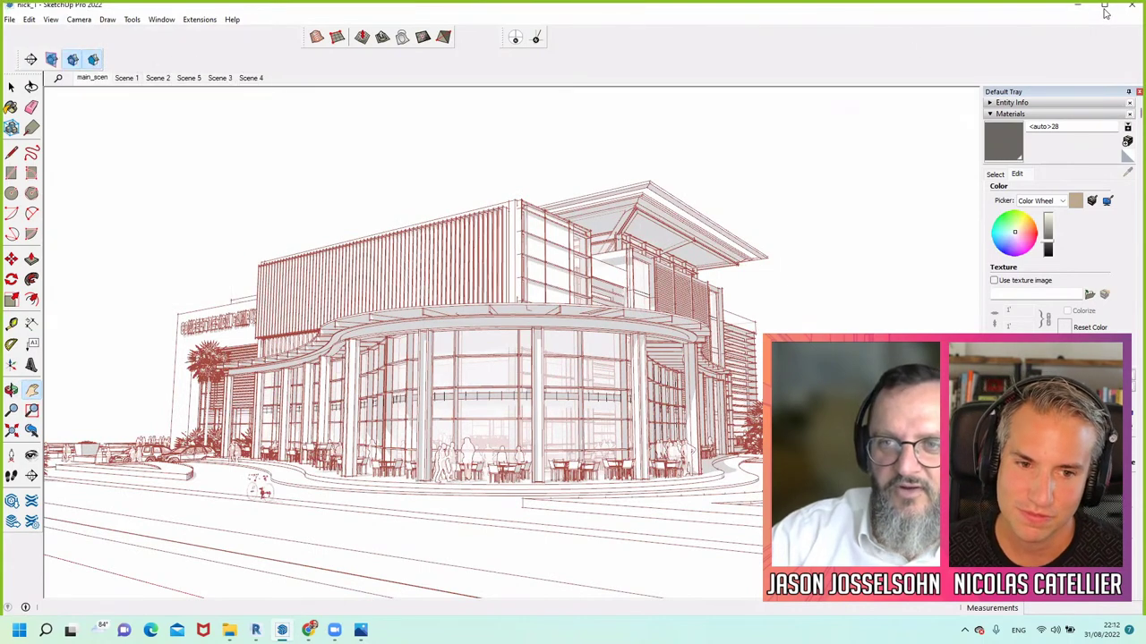
Restore the SketchUp window, then show slide 79 of the REVIT PURE deck, the Masters Programme slide
{"action": "double_click", "coordinate": [633, 7]}
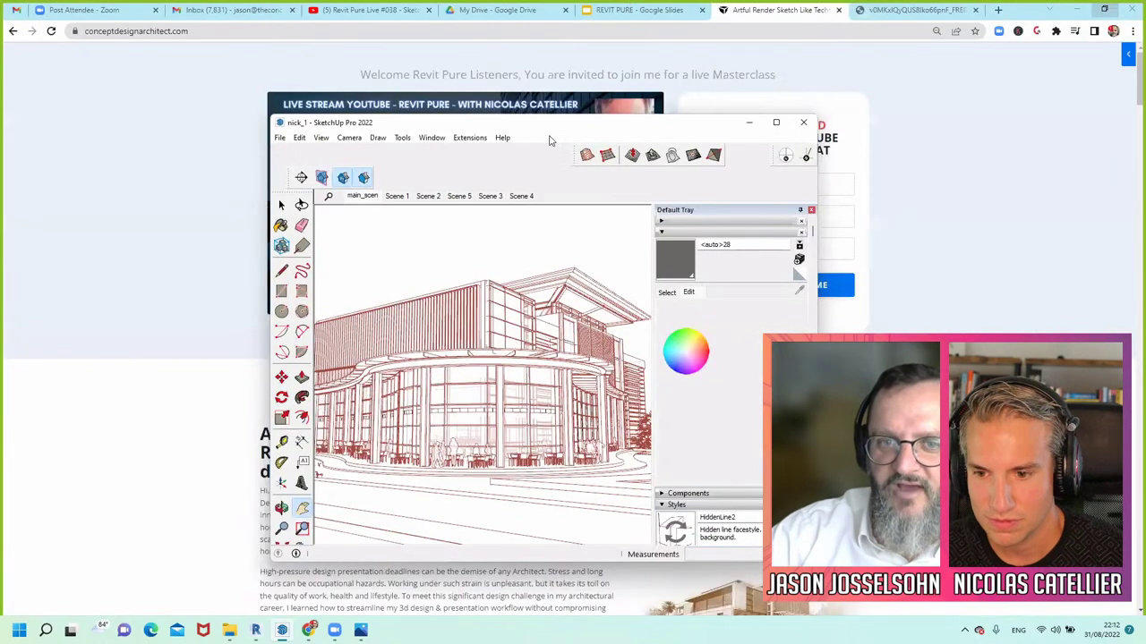
{"action": "left_click", "coordinate": [88, 304]}
{"action": "key", "text": "ctrl+shift+Tab"}
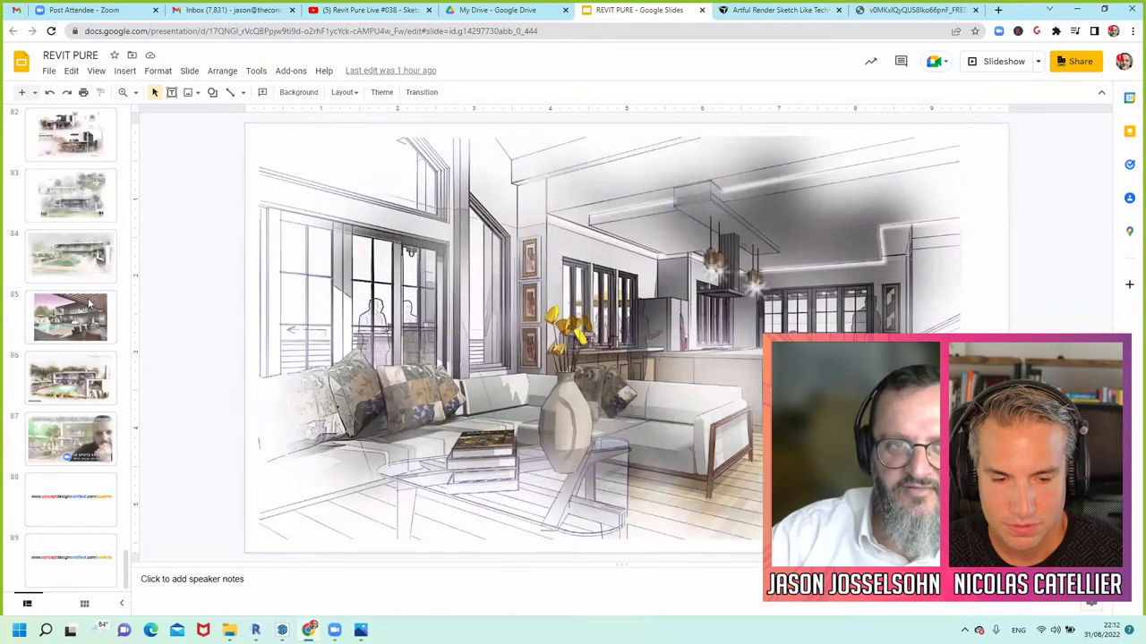
{"action": "scroll", "coordinate": [88, 304], "scroll_direction": "up", "scroll_amount": 5}
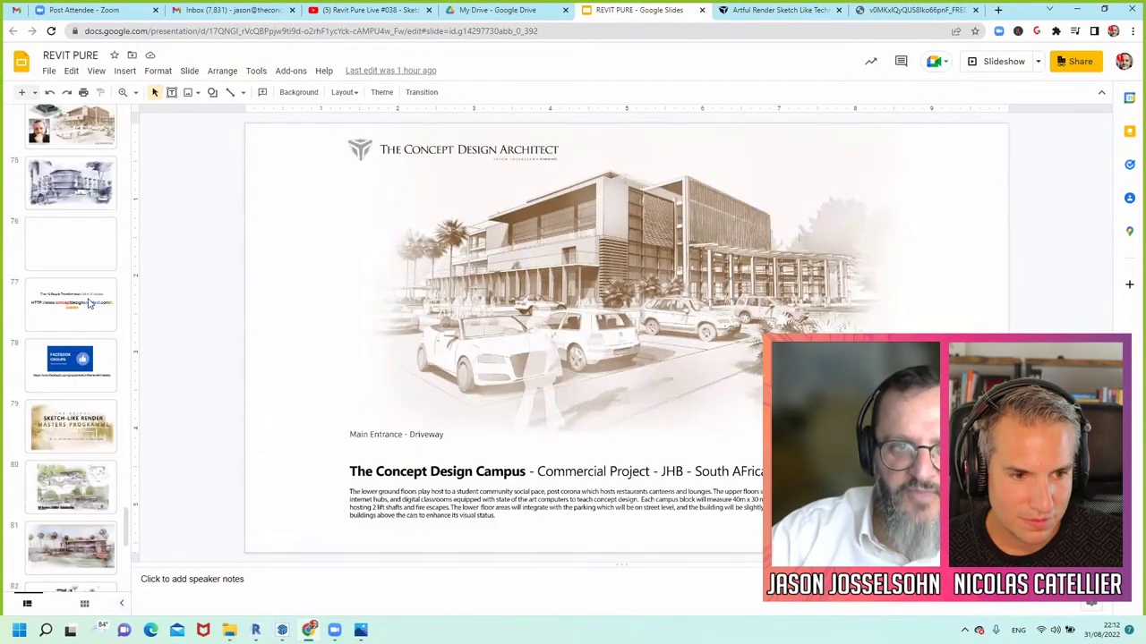
{"action": "scroll", "coordinate": [88, 304], "scroll_direction": "down", "scroll_amount": 1}
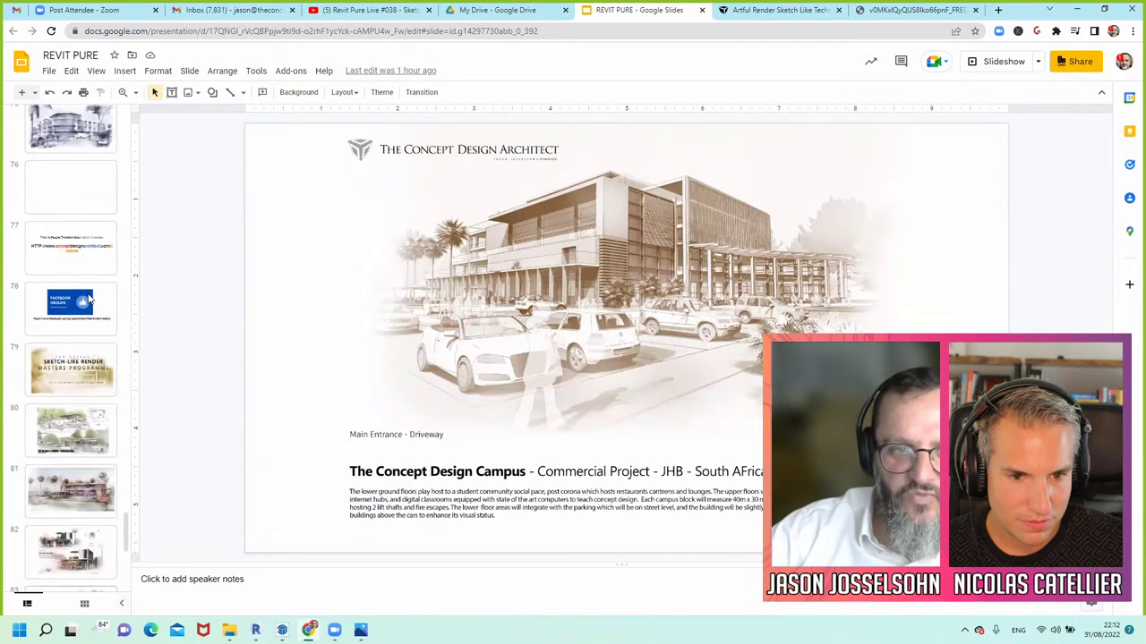
{"action": "left_click", "coordinate": [85, 360]}
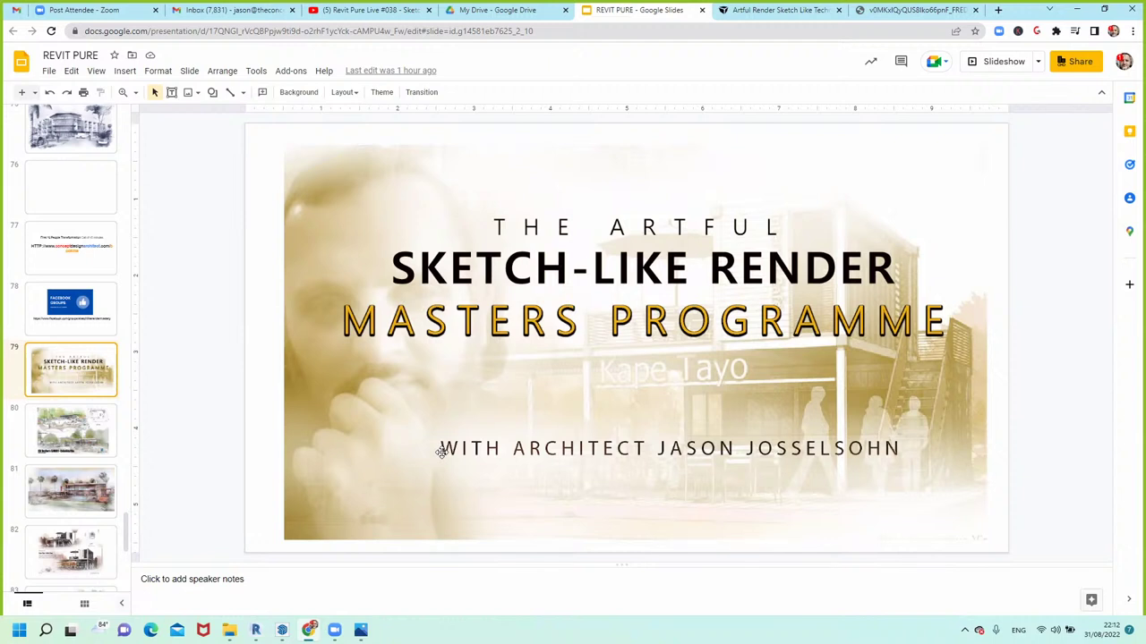
Page through example slides 80, 81, 83 and the Boutique Hotel sketch slide 84
{"action": "left_click", "coordinate": [96, 439]}
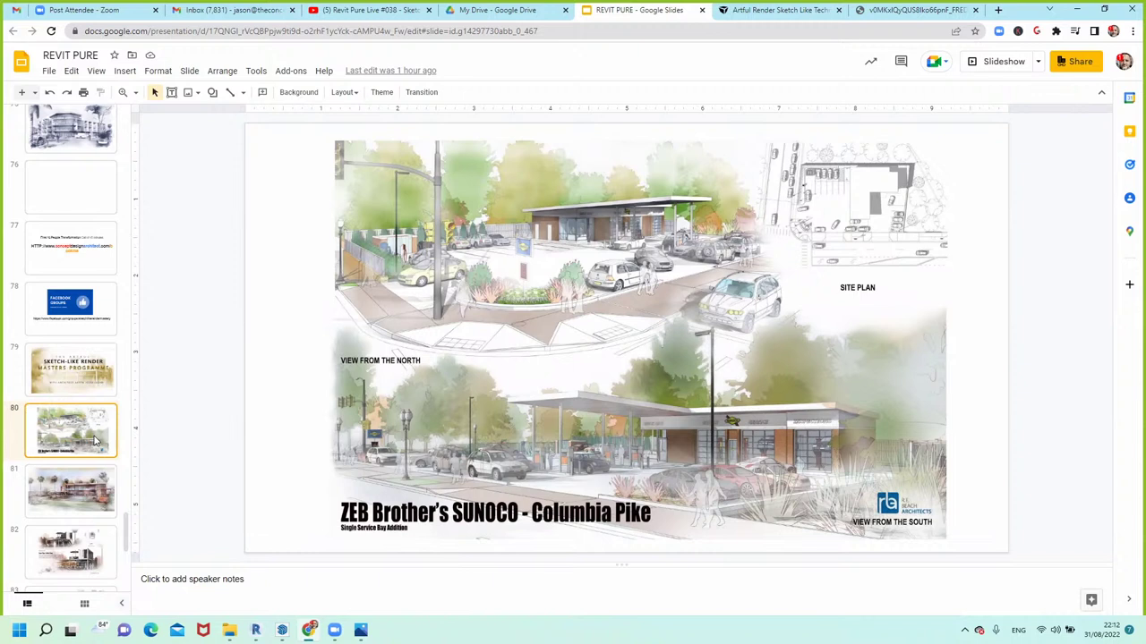
{"action": "left_click", "coordinate": [88, 493]}
{"action": "scroll", "coordinate": [73, 448], "scroll_direction": "down", "scroll_amount": 2}
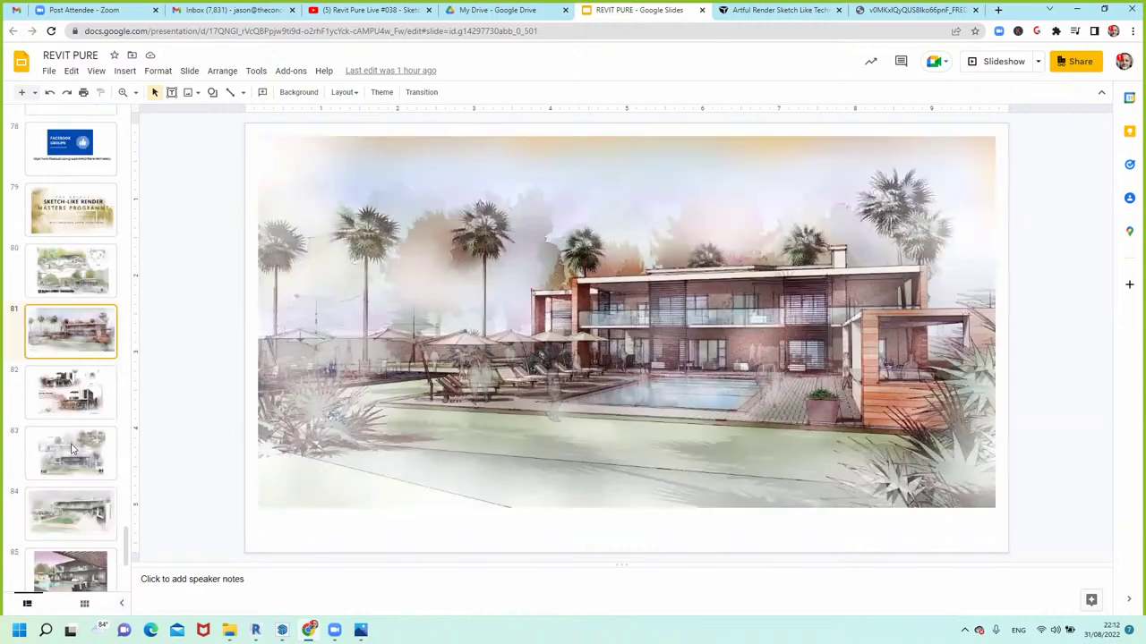
{"action": "left_click", "coordinate": [73, 449]}
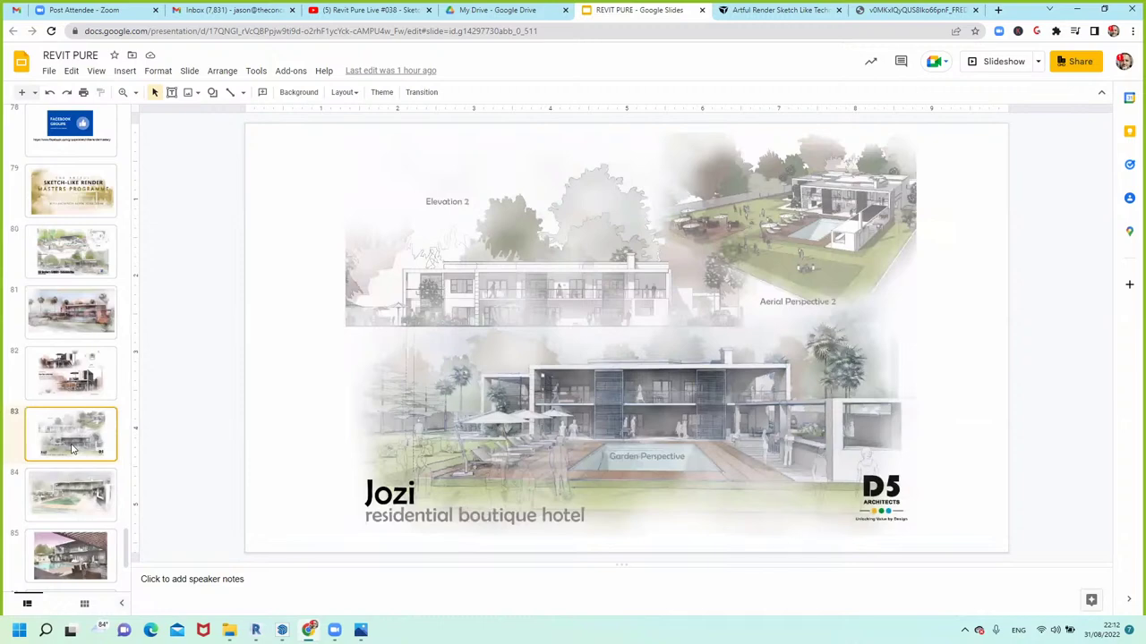
{"action": "key", "text": "Down"}
Go back to slide 79, then to slide 78, the Facebook Groups slide
{"action": "scroll", "coordinate": [72, 448], "scroll_direction": "up", "scroll_amount": 2}
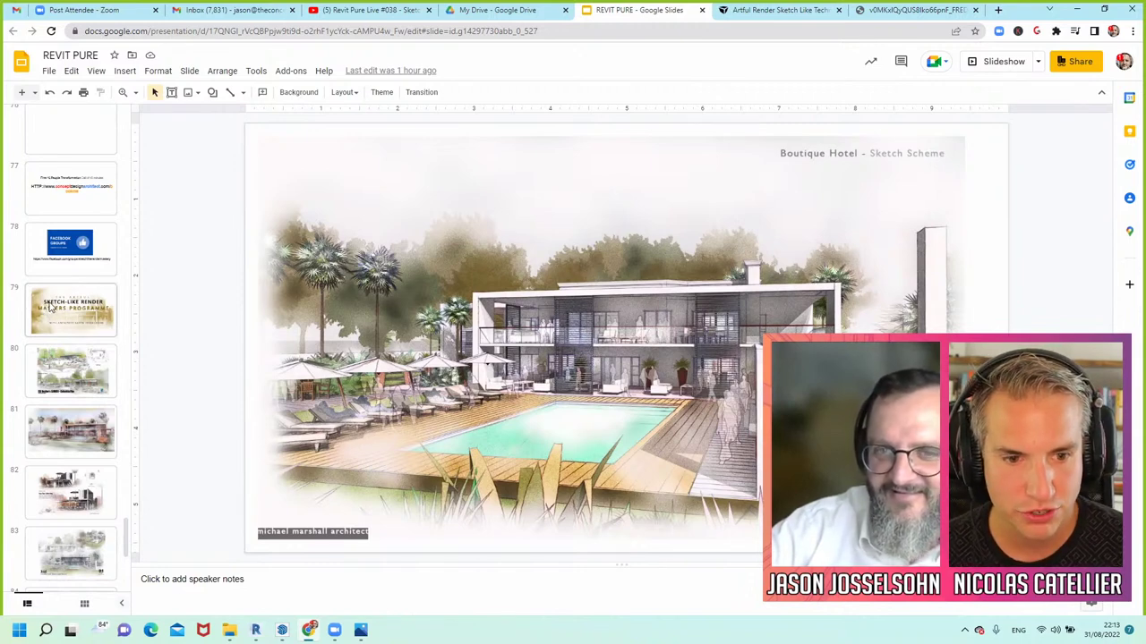
{"action": "left_click", "coordinate": [51, 307]}
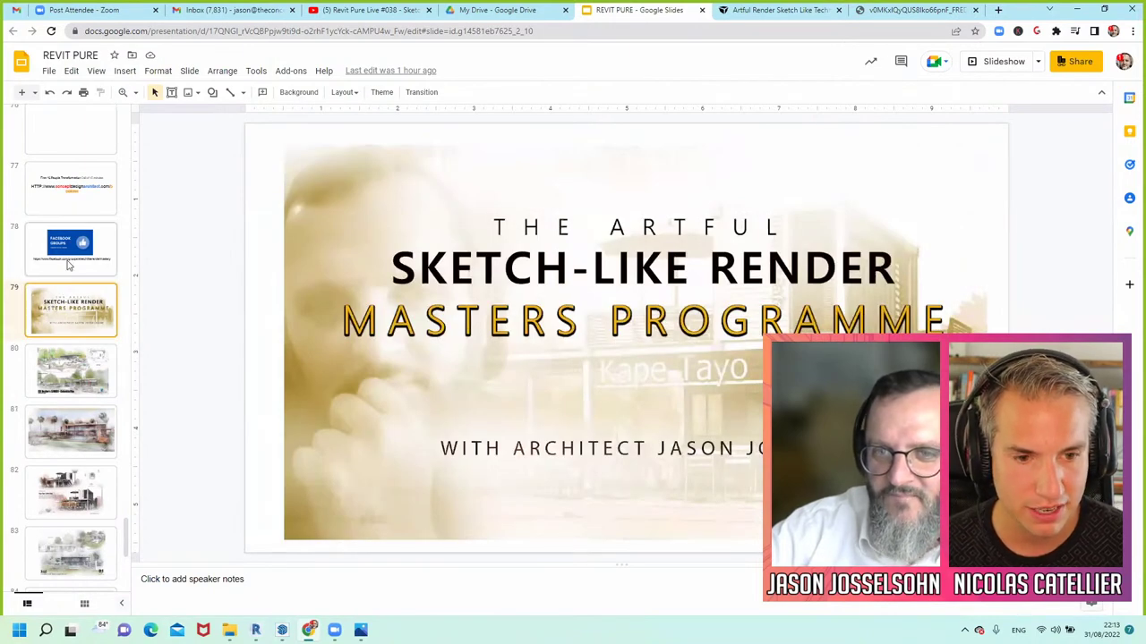
{"action": "left_click", "coordinate": [68, 265]}
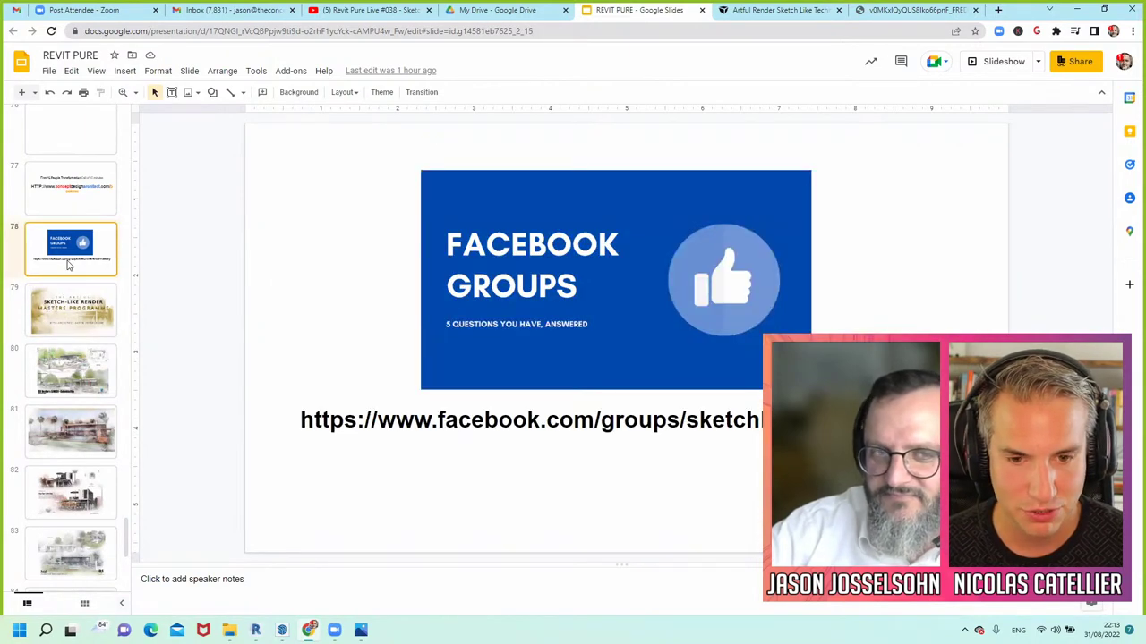